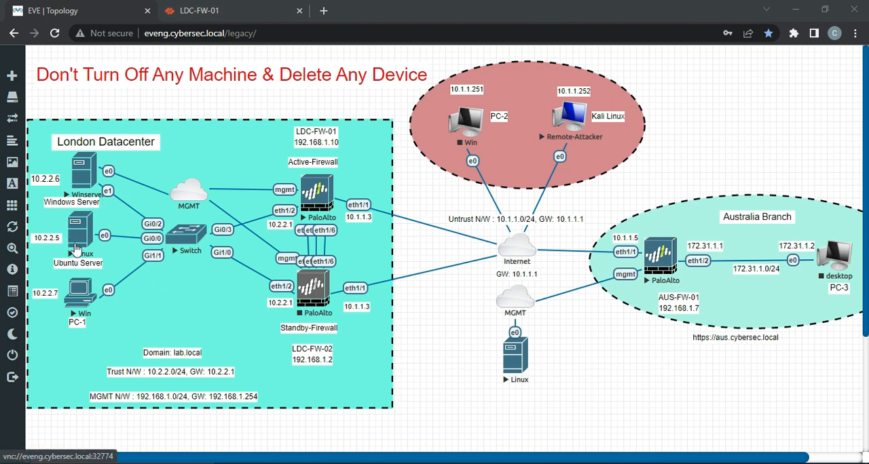
Step: Move the Ubuntu server's Linux node and its IP label below the switch, and change that label to 172.16.1.2
drag(77, 253, 182, 305)
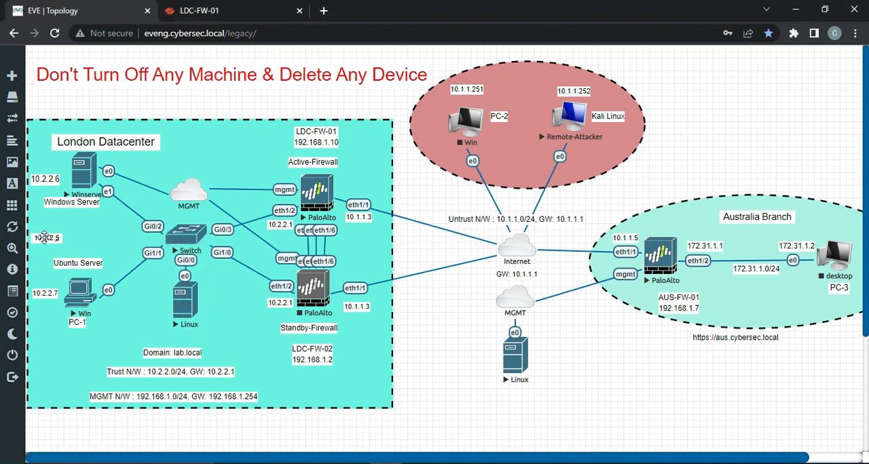
drag(40, 237, 186, 338)
double_click(194, 335)
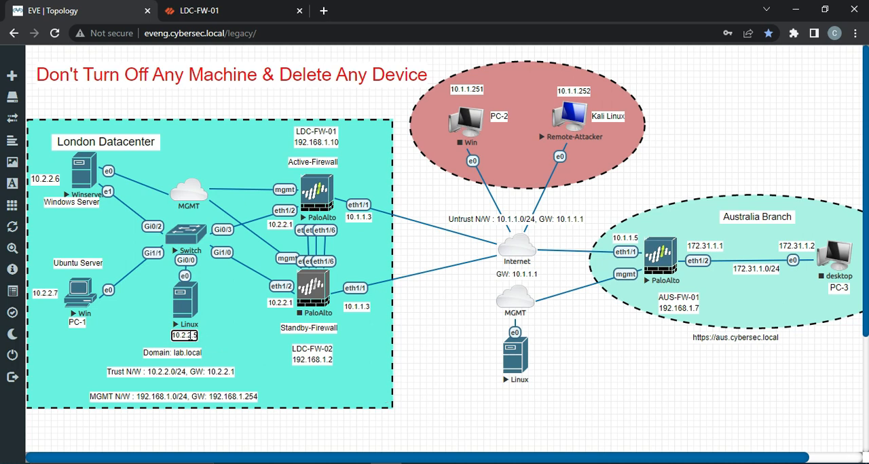
text(\\\)
key(BackSpace)
key(BackSpace)
key(BackSpace)
key(BackSpace)
key(BackSpace)
key(BackSpace)
key(BackSpace)
text(72.16.)
click(231, 319)
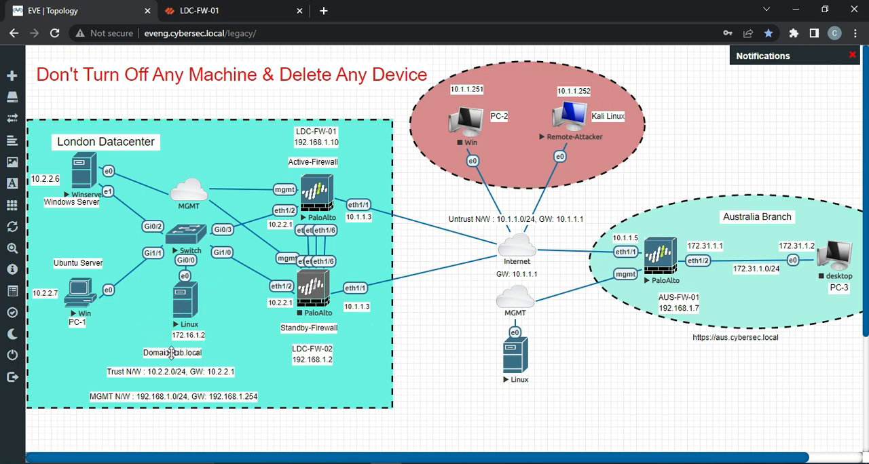
Step: Rearrange the Trust N/W, Ubuntu Server, Domain and MGMT N/W labels to clear the area below the Linux node in the London Datacenter
drag(163, 371, 86, 236)
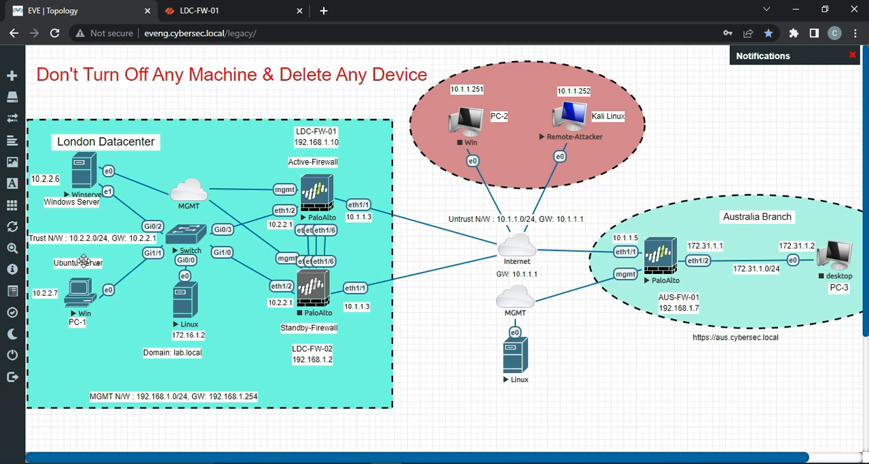
drag(84, 260, 230, 303)
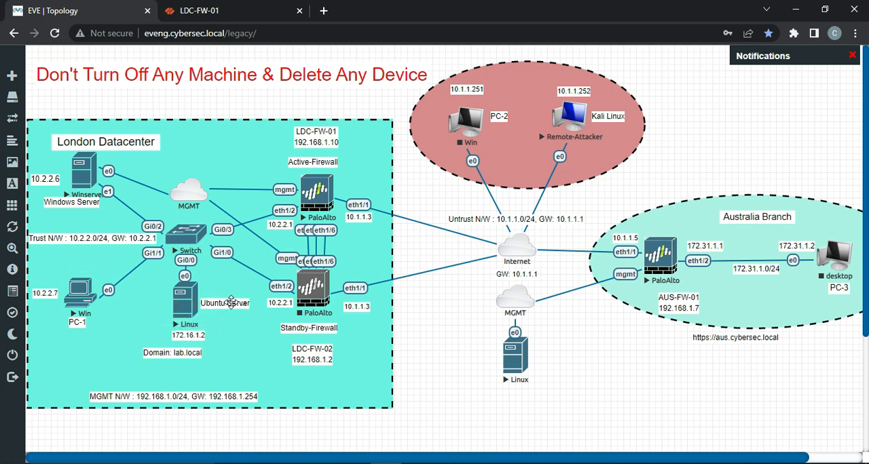
drag(171, 353, 197, 168)
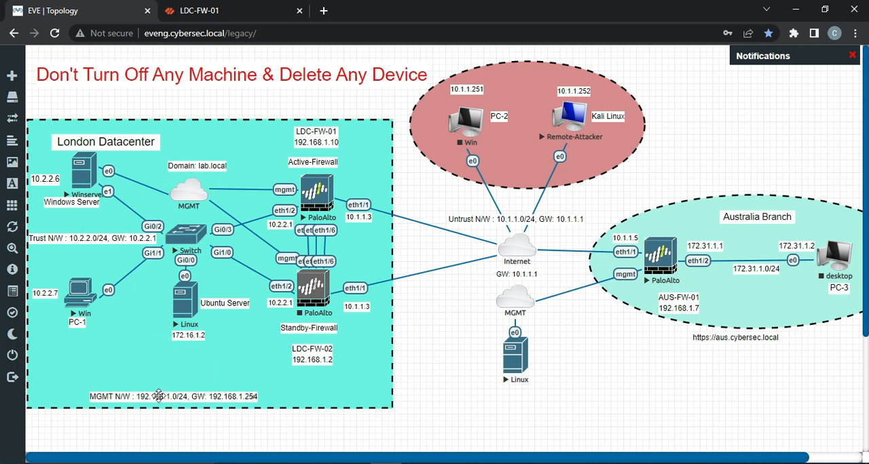
drag(159, 397, 208, 129)
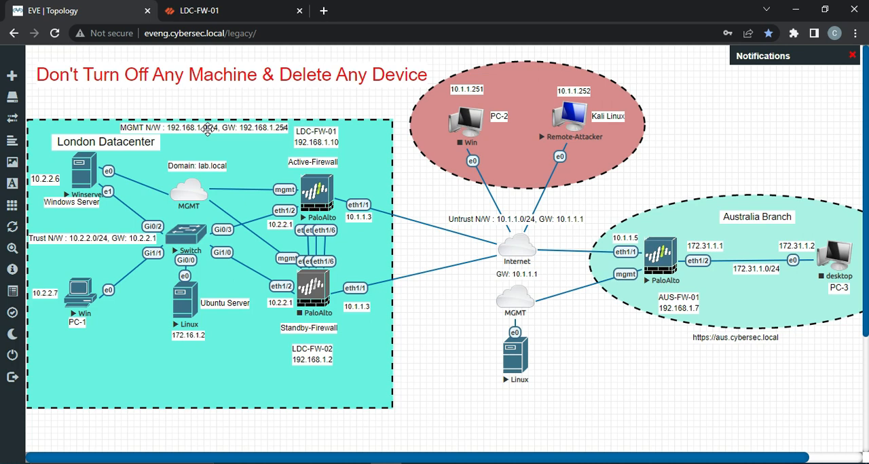
Step: Shift the Linux node with its 172.16.1.2 and Ubuntu Server labels down towards the lower edge of the London Datacenter
drag(188, 335, 187, 390)
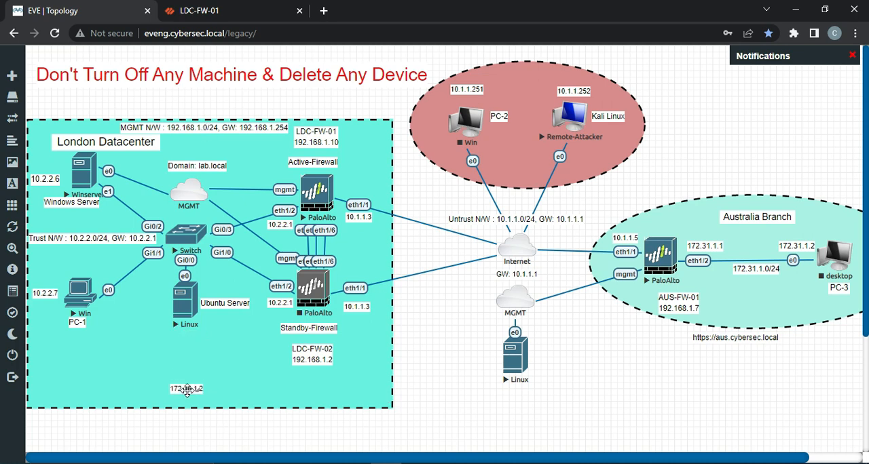
drag(190, 300, 192, 348)
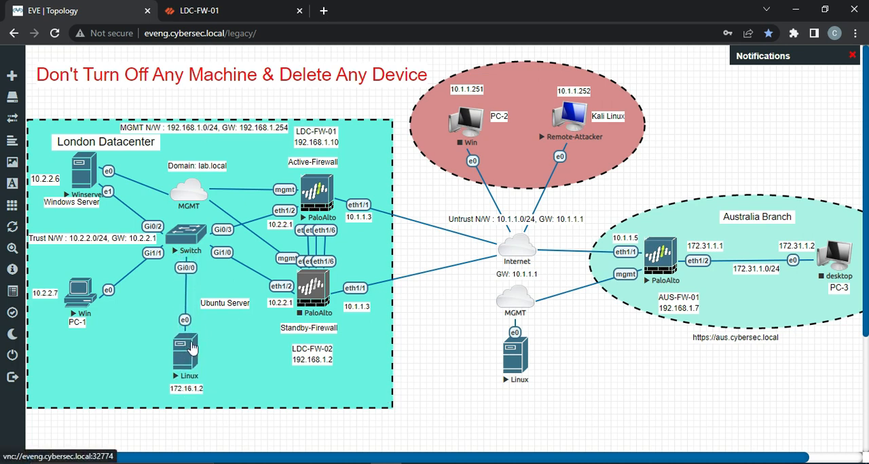
drag(230, 303, 231, 357)
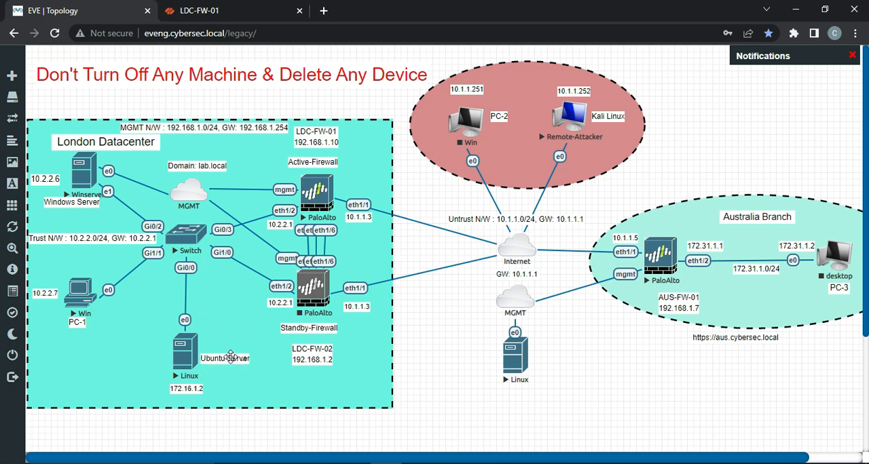
Step: Rename the Ubuntu Server label beside the Linux node as "Web Server"
double_click(224, 359)
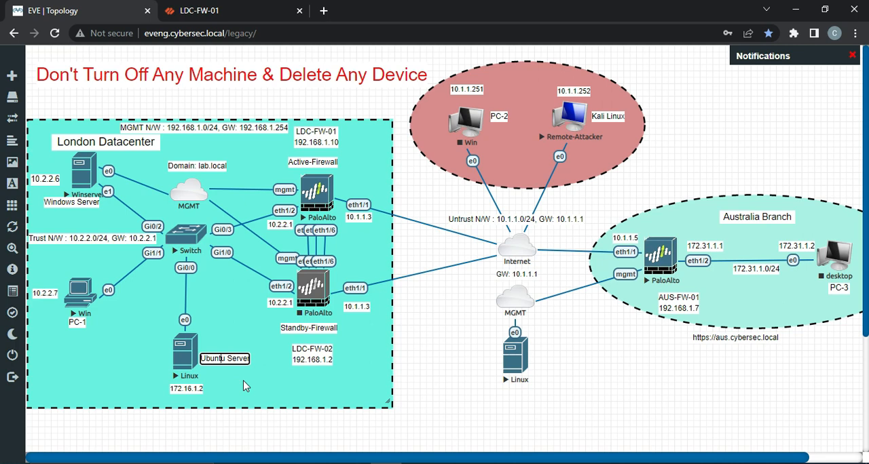
key(BackSpace)
key(BackSpace)
key(BackSpace)
key(BackSpace)
key(BackSpace)
key(BackSpace)
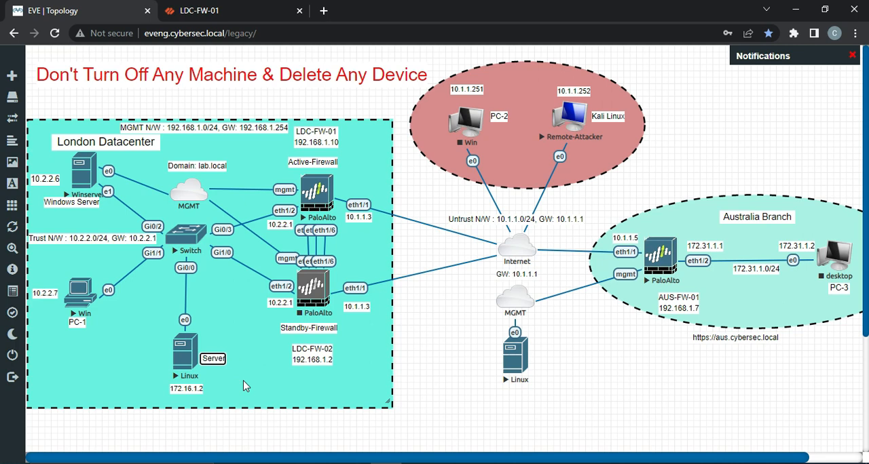
text(Web)
click(231, 384)
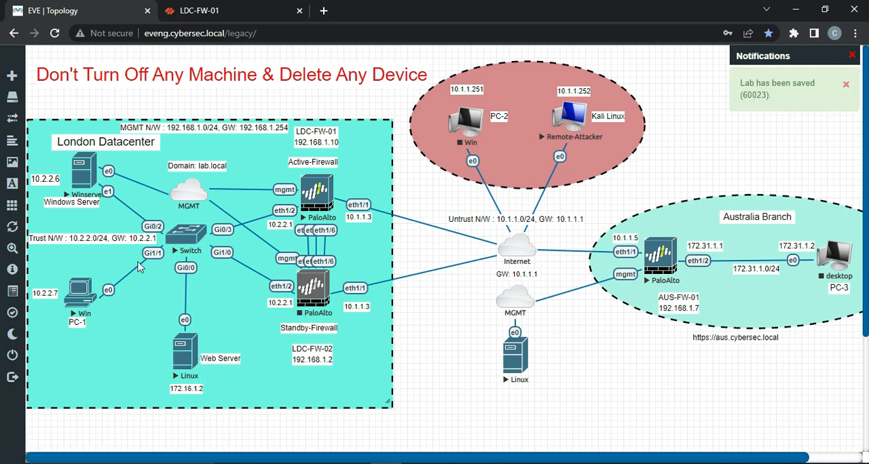
Step: Break the Trust N/W label into two lines before GW, and reposition it and the Windows Server label beneath the Winserver node
drag(91, 239, 92, 239)
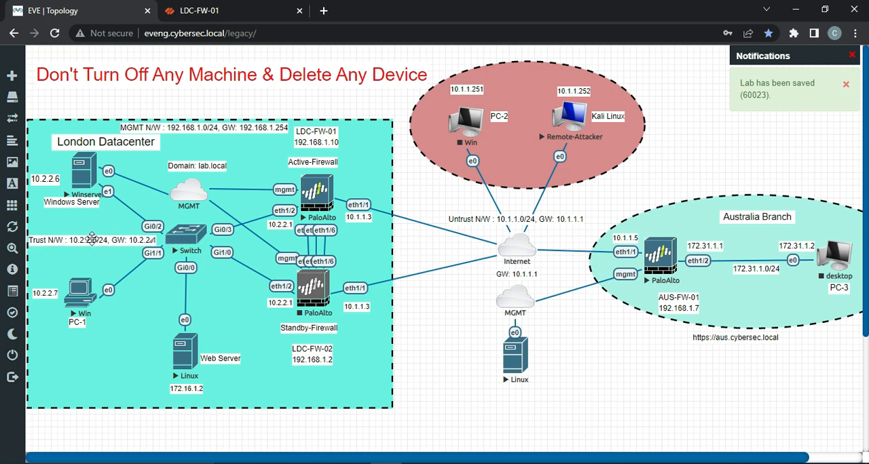
double_click(111, 240)
key(Return)
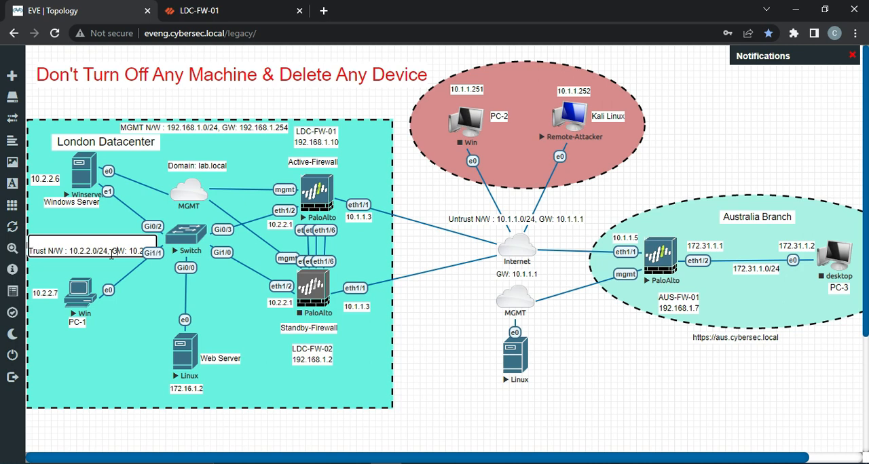
key(Return)
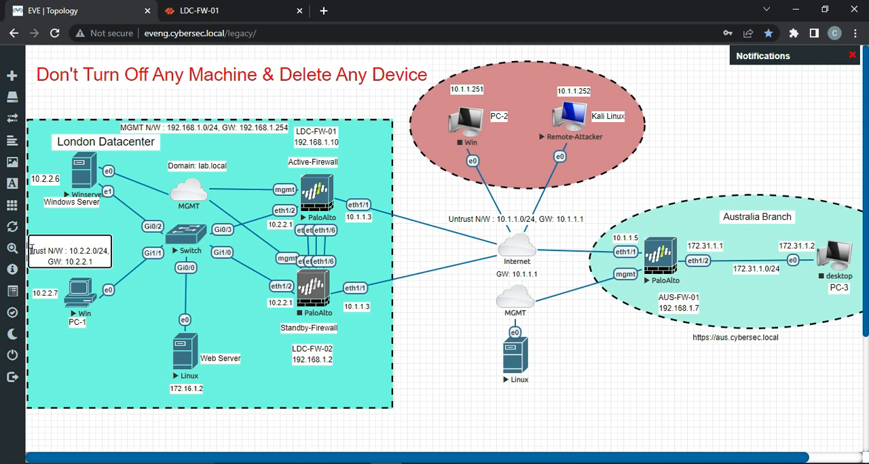
key(BackSpace)
click(44, 270)
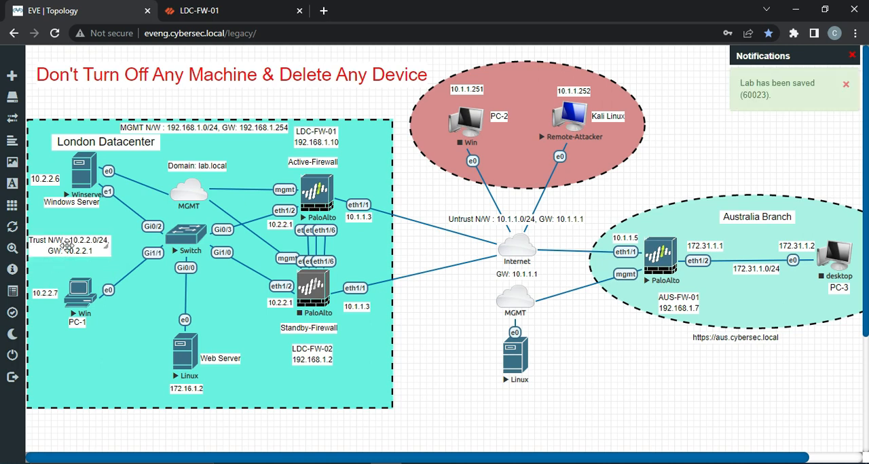
drag(67, 245, 91, 240)
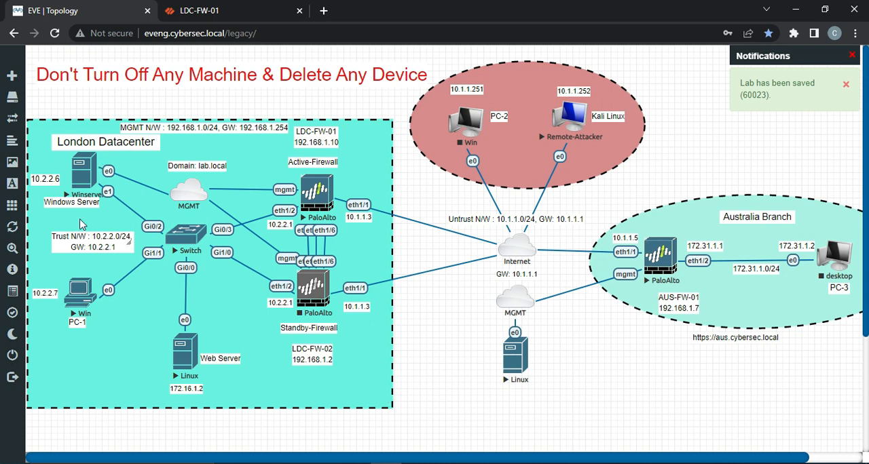
drag(70, 198, 79, 205)
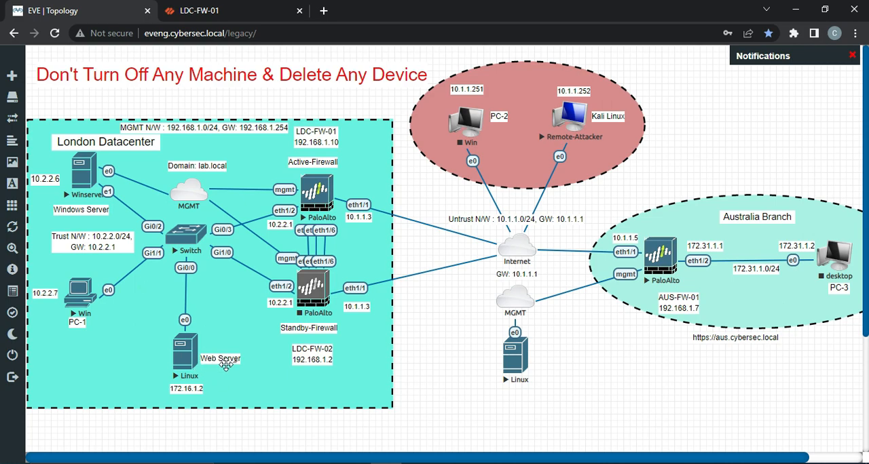
right_click(451, 405)
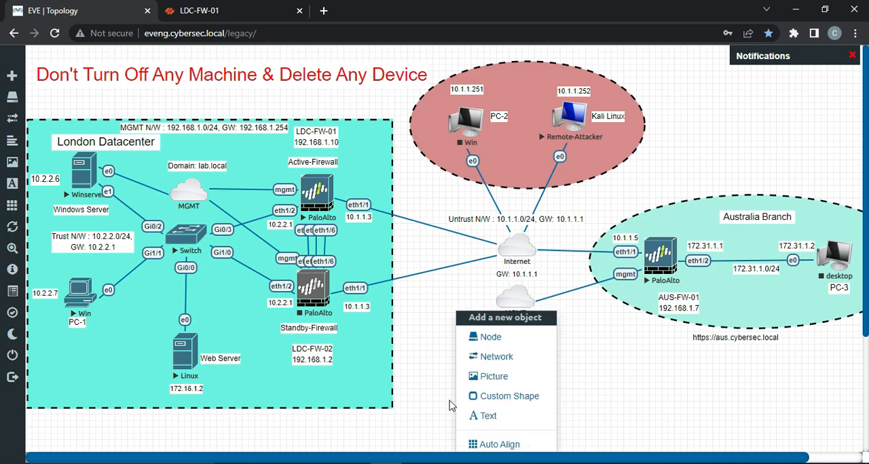
click(500, 394)
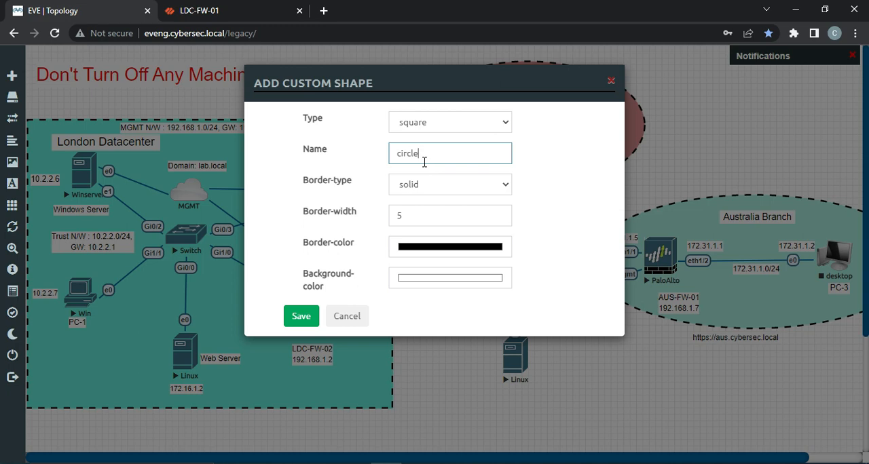
click(301, 316)
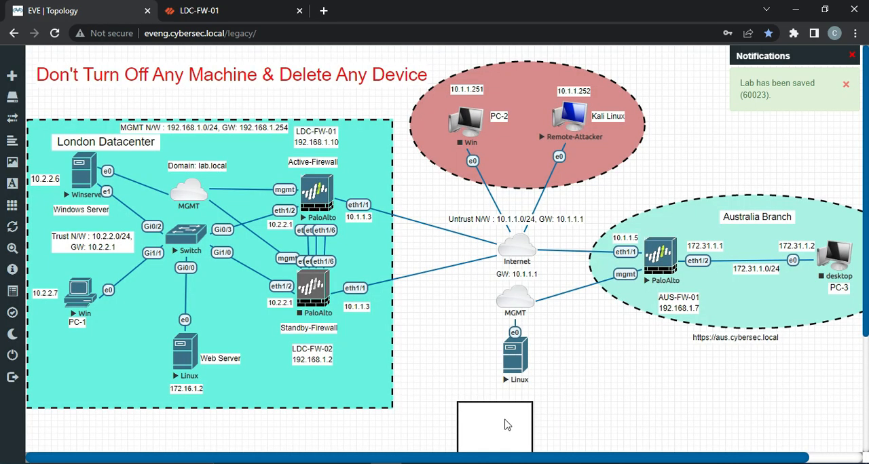
drag(504, 425, 472, 380)
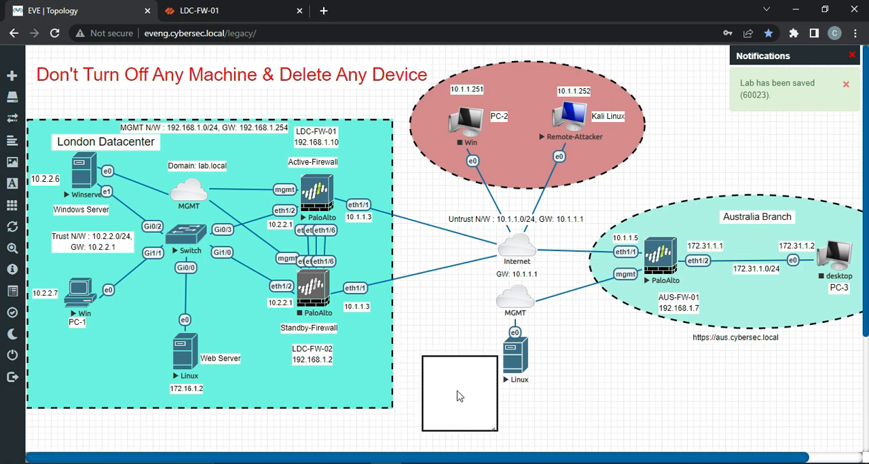
right_click(459, 396)
click(502, 444)
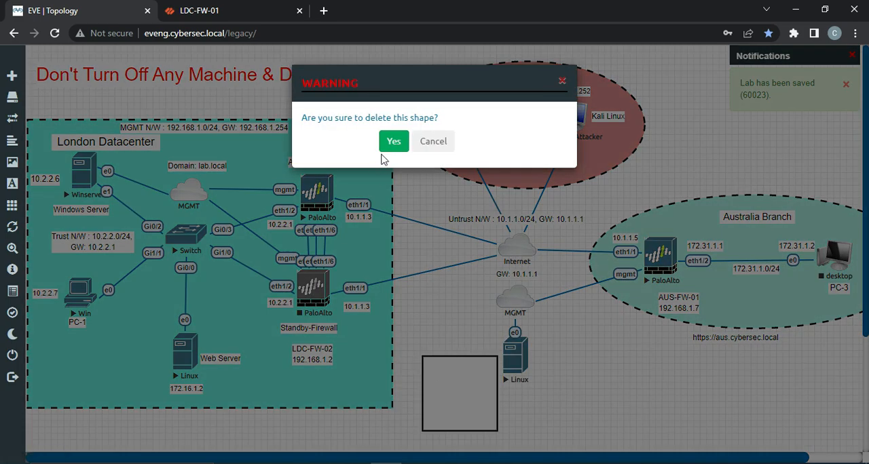
click(391, 142)
Step: Add a circle custom shape named "circle" with a solid border of width 5, and place it just outside the London Datacenter
right_click(445, 372)
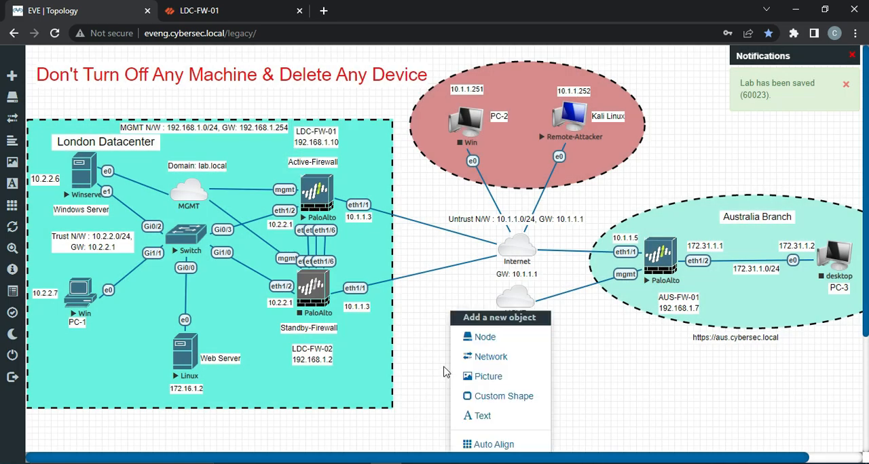
click(495, 400)
click(495, 187)
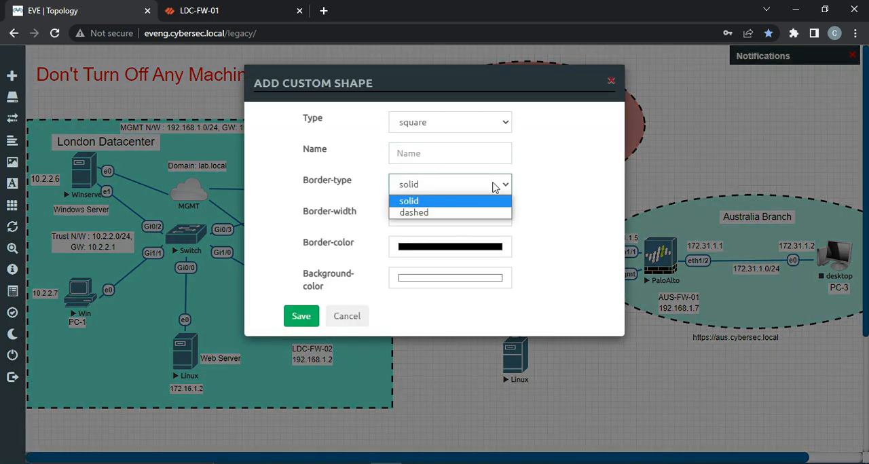
click(479, 129)
click(442, 150)
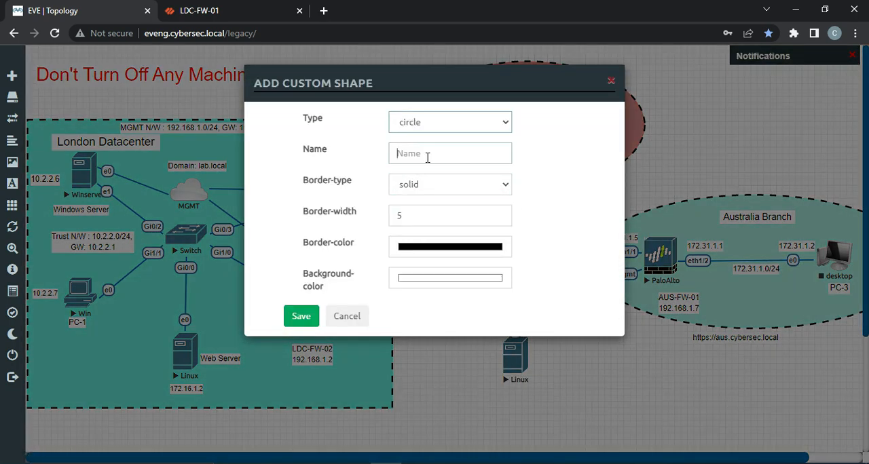
click(428, 157)
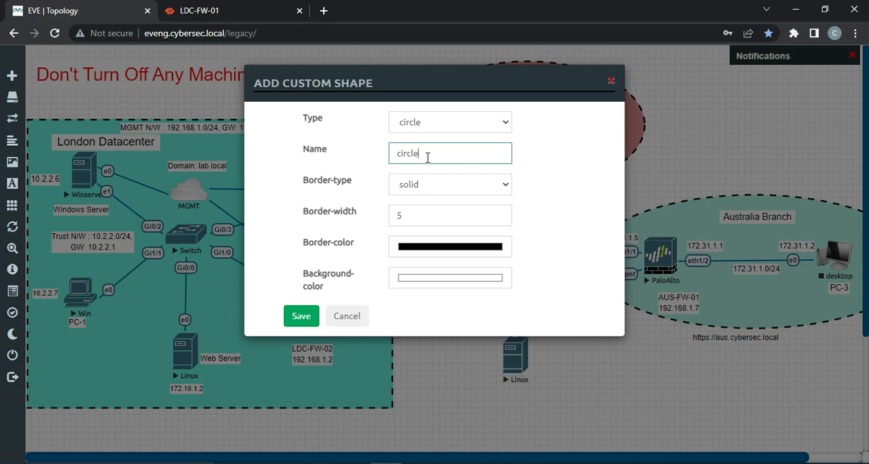
click(293, 315)
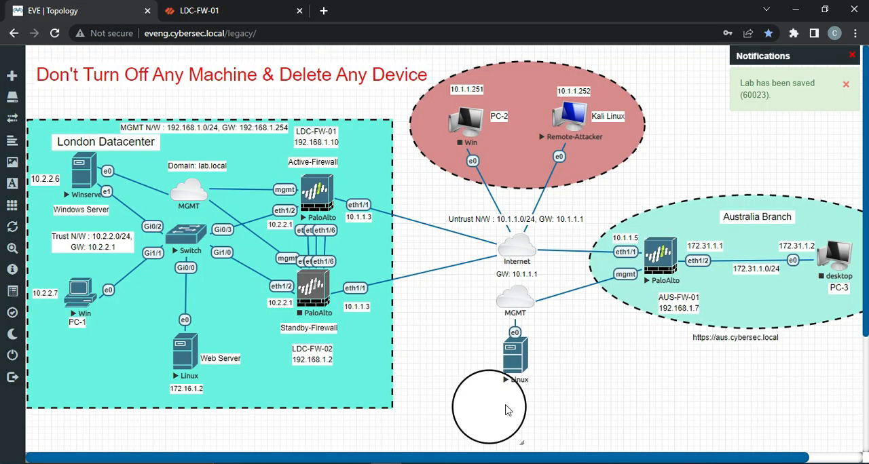
drag(505, 410, 452, 392)
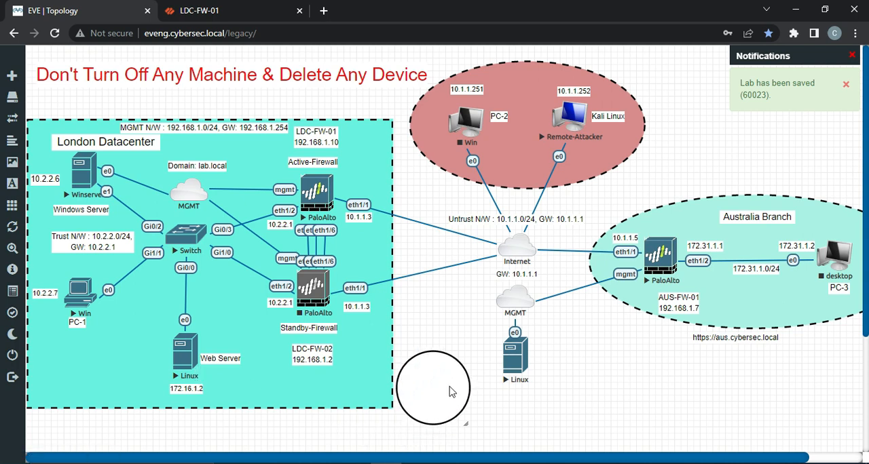
Step: Send the circle to the front, and move and enlarge it so that it surrounds the Web Server node and its labels
right_click(423, 391)
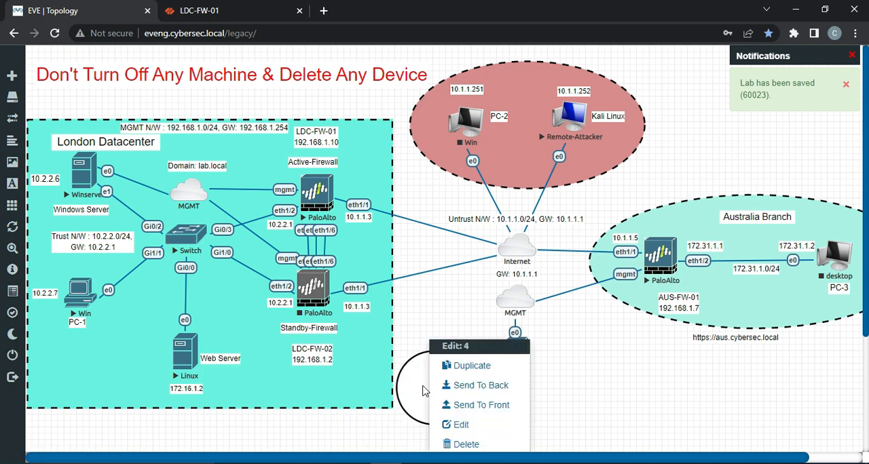
click(475, 404)
drag(468, 406, 248, 402)
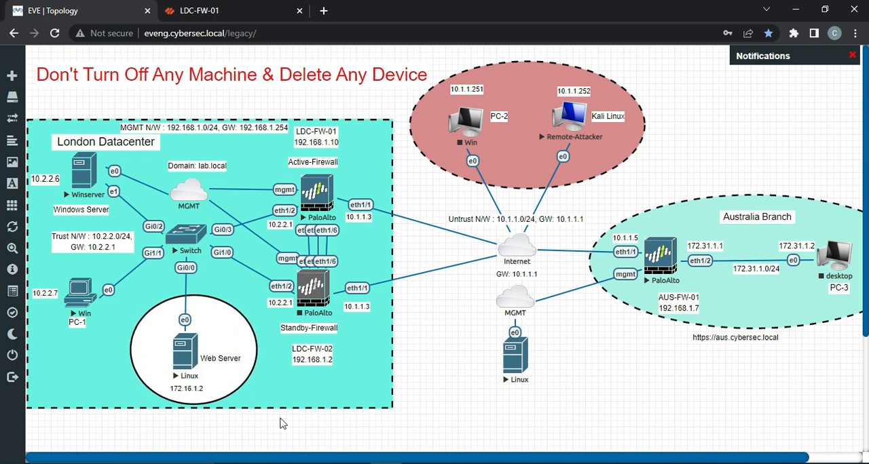
Step: Add the text "DMZ" to the topology with font size 12, normal style and black font color
right_click(448, 401)
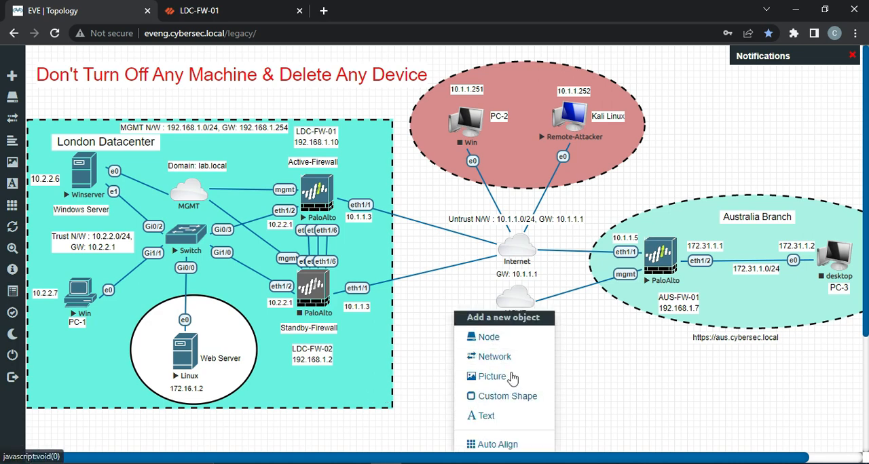
click(488, 416)
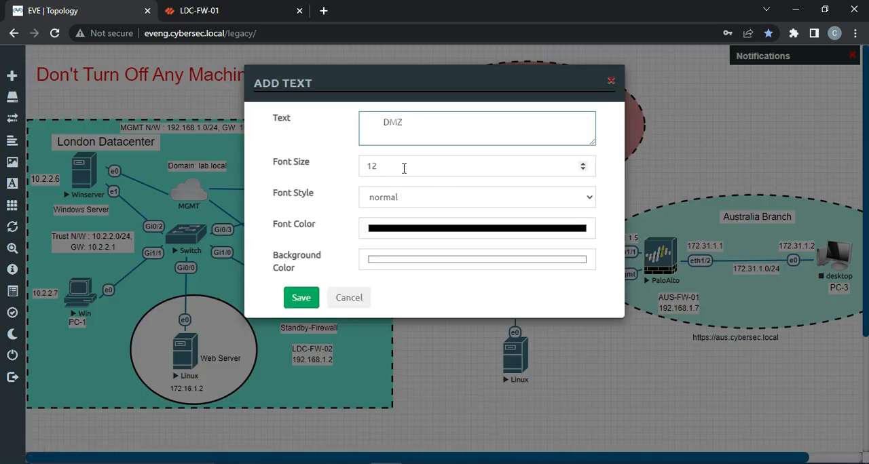
click(305, 301)
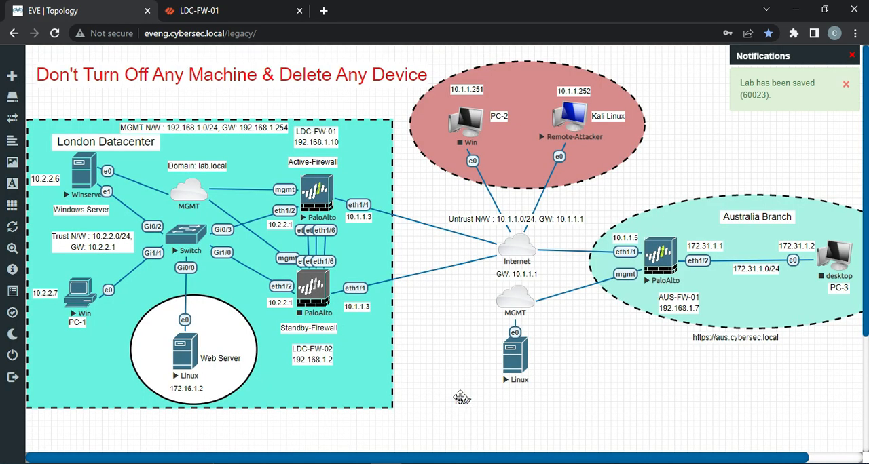
Step: Move the DMZ label inside the circle, just above the Web Server's Linux node
drag(465, 404, 204, 310)
Step: Add a second circle custom shape with a solid black border of width 5 and white background, outside the London Datacenter
right_click(461, 349)
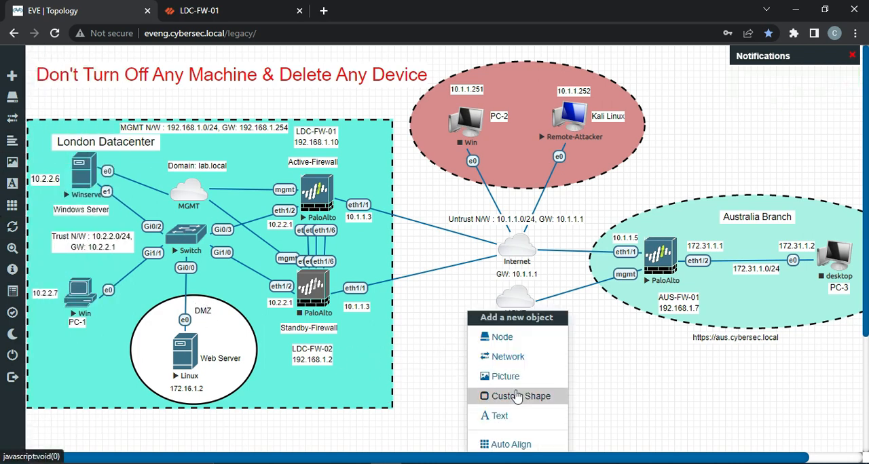
click(493, 397)
click(439, 150)
click(505, 119)
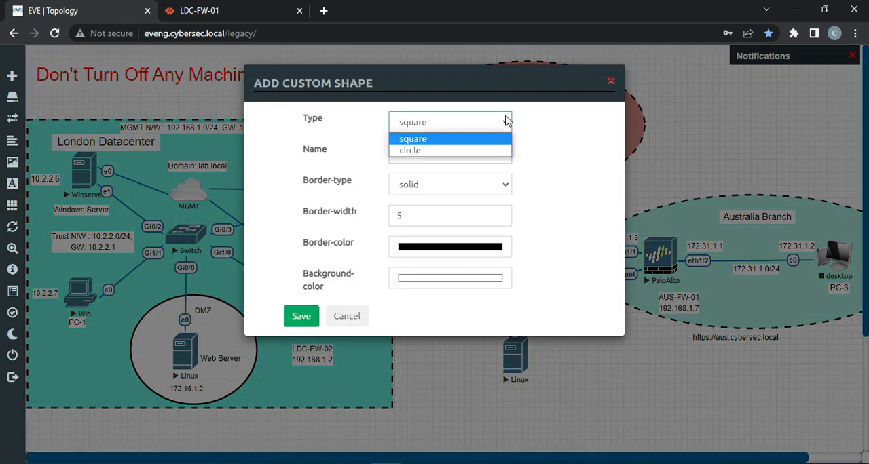
click(430, 155)
click(432, 154)
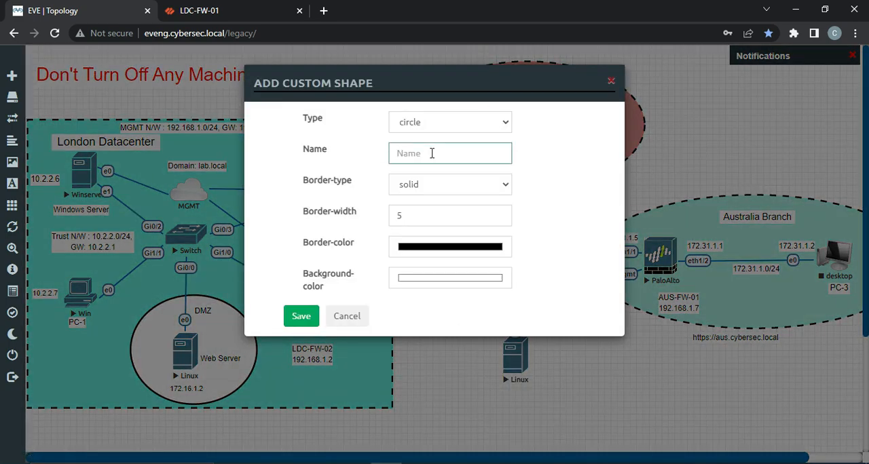
click(301, 323)
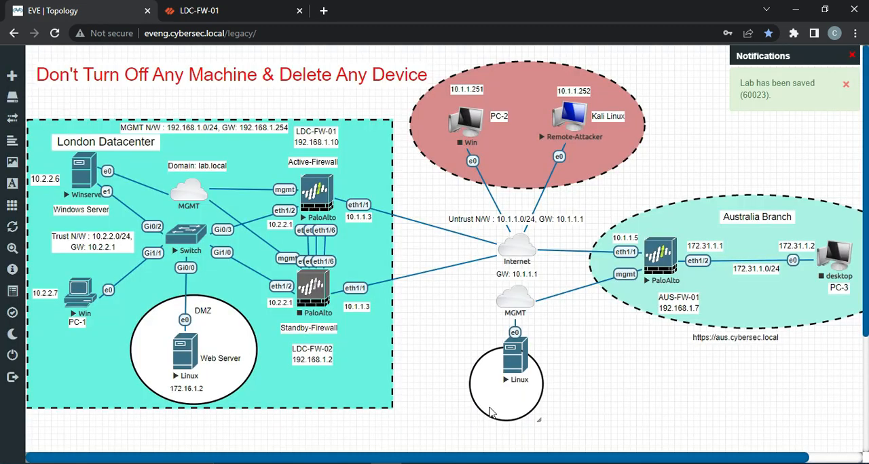
Step: Bring the new circle in front of the datacenter background, and move and enlarge it around the Winserver and Win nodes
right_click(494, 404)
click(504, 405)
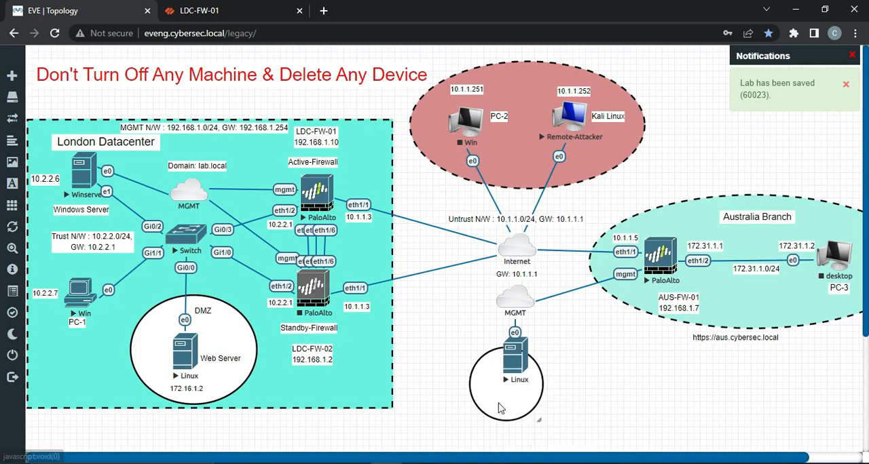
drag(501, 407, 170, 329)
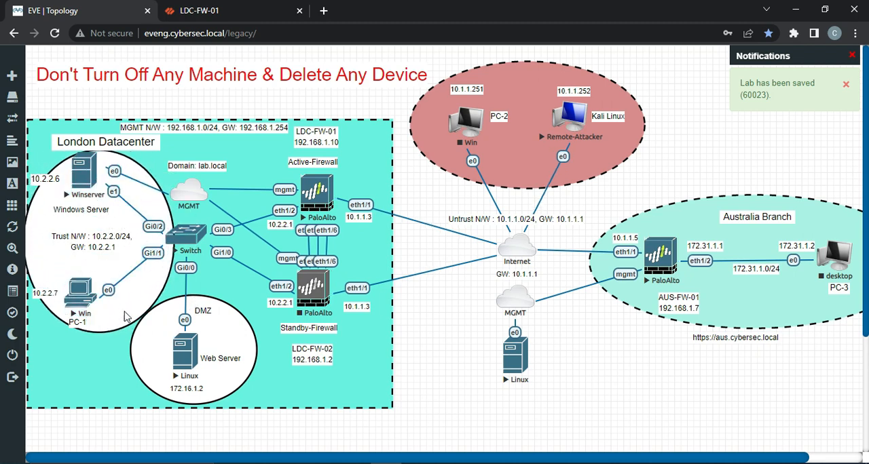
Step: Shift the Win node up within the trust circle, and place its PC-1 label beside it and its 10.2.2.7 label beneath it
drag(81, 301, 87, 288)
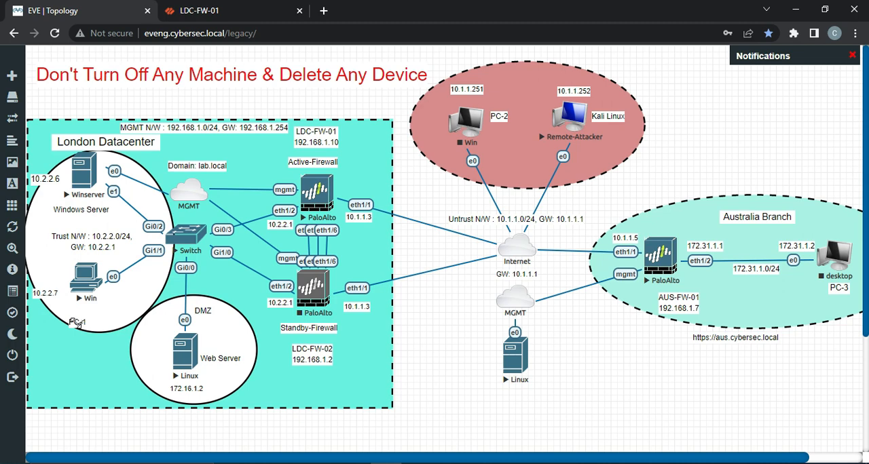
drag(74, 323, 108, 293)
drag(44, 293, 83, 309)
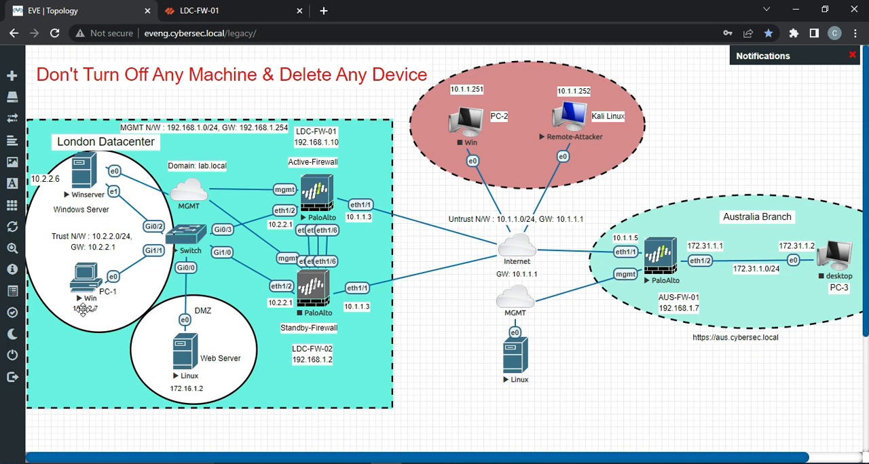
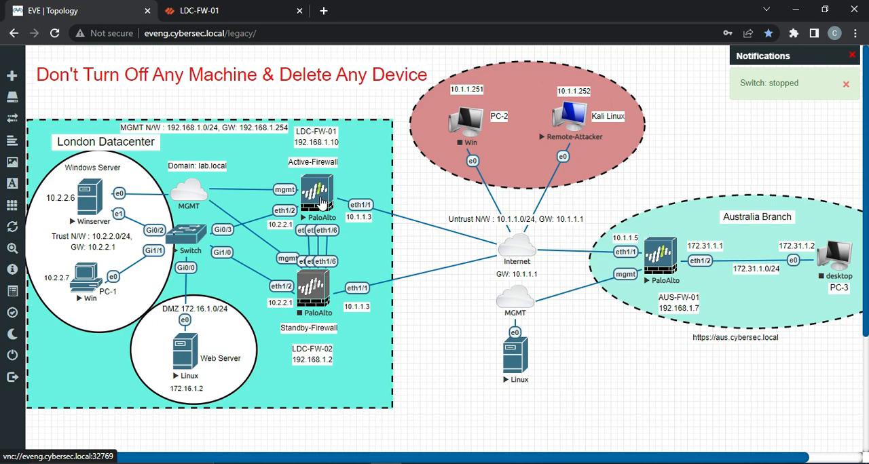
Step: Switch to the LDC-FW-01 web interface, shut down the firewall from its device setup operations, and close that page
click(193, 12)
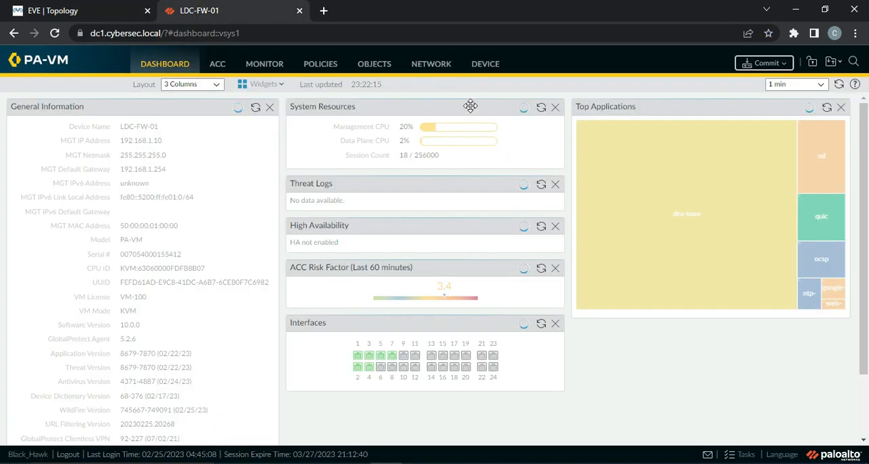
click(486, 66)
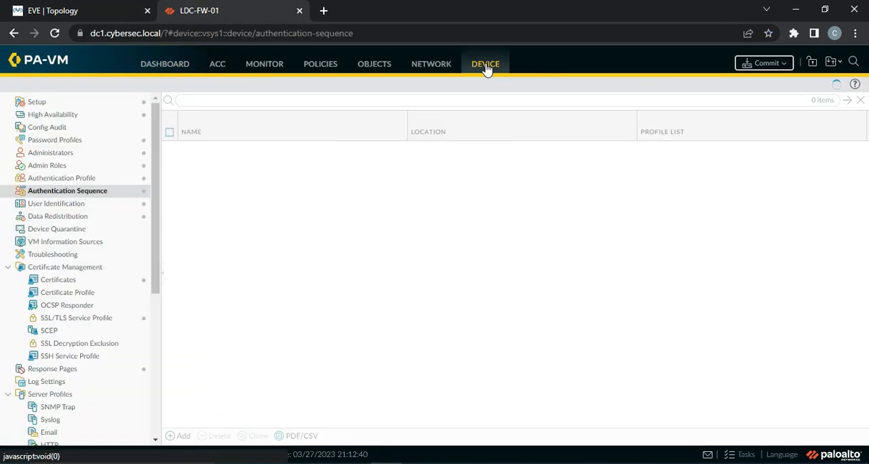
click(34, 104)
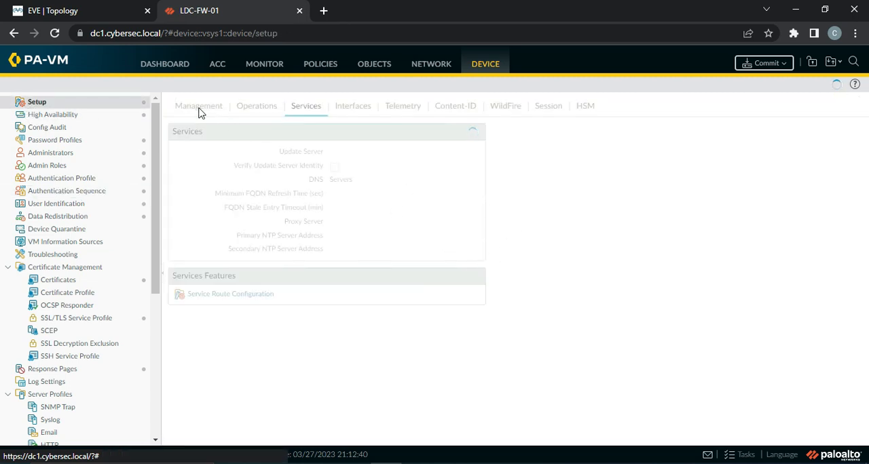
click(256, 108)
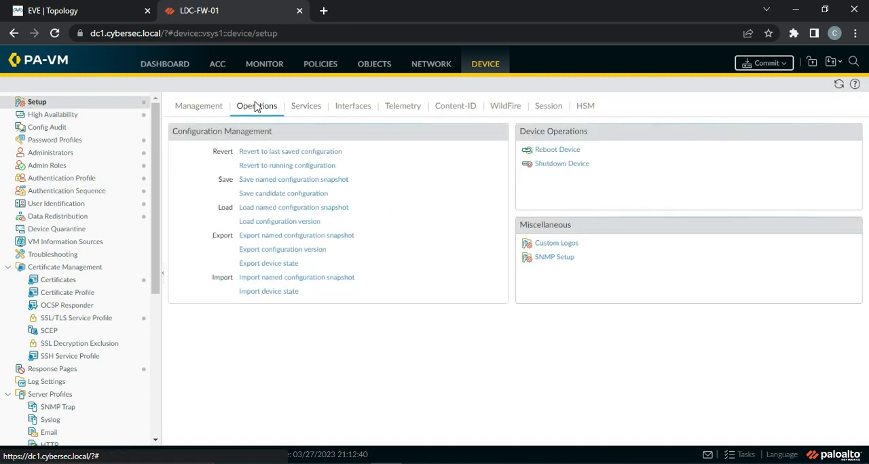
click(556, 164)
click(406, 286)
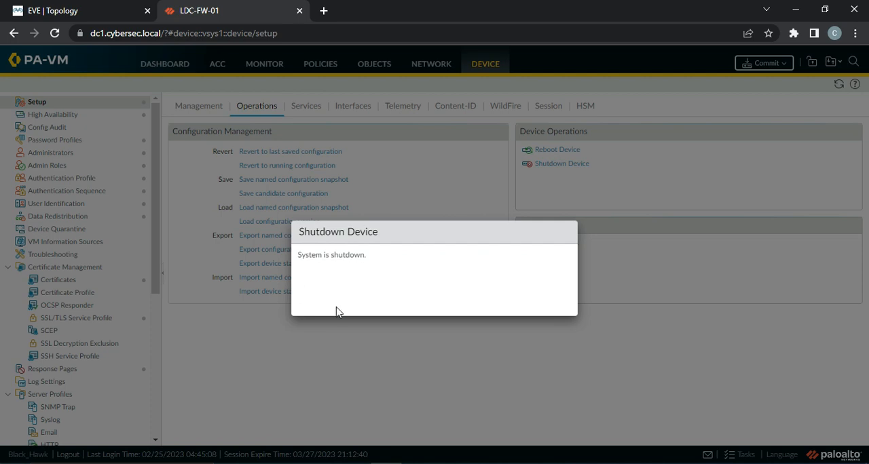
click(299, 11)
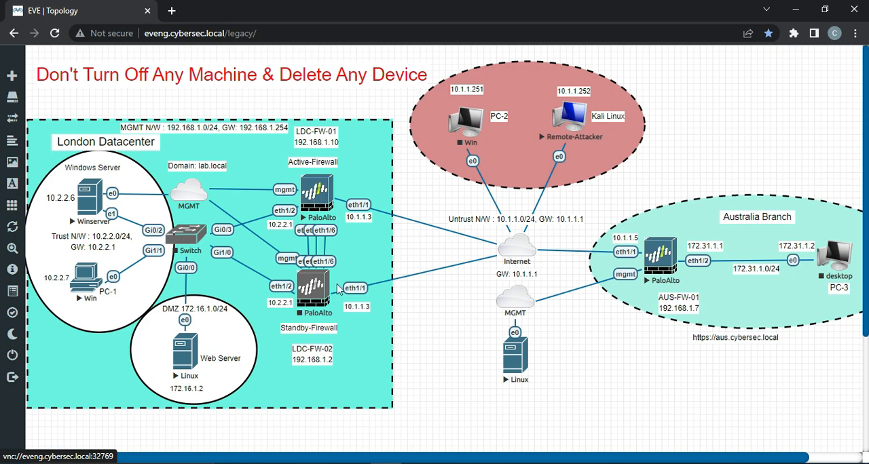
Step: Check the active PaloAlto firewall's shutdown progress in its VNC console, reloading the topology to see its current power state
click(321, 195)
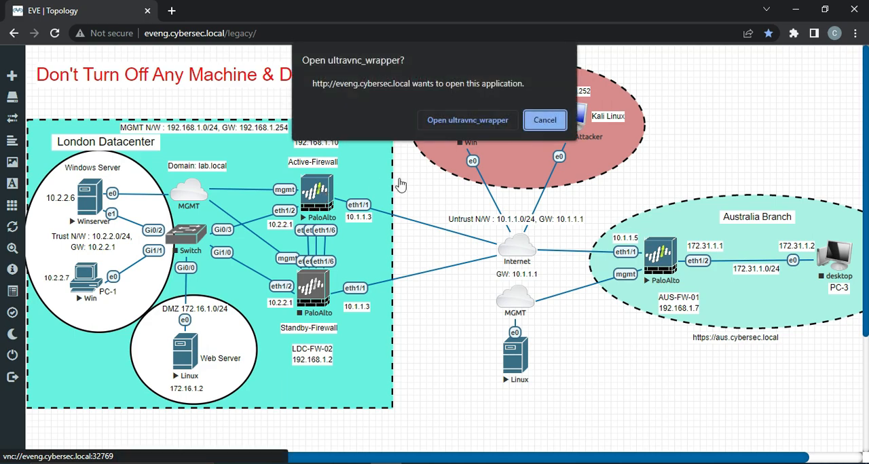
click(449, 122)
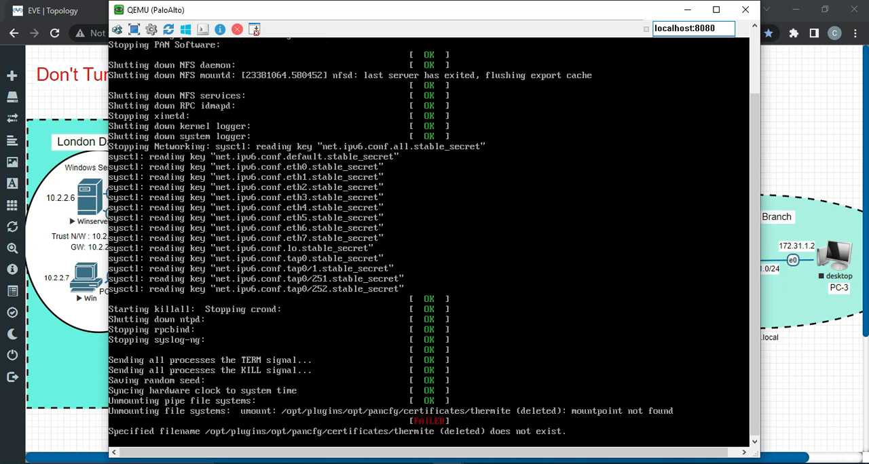
click(747, 9)
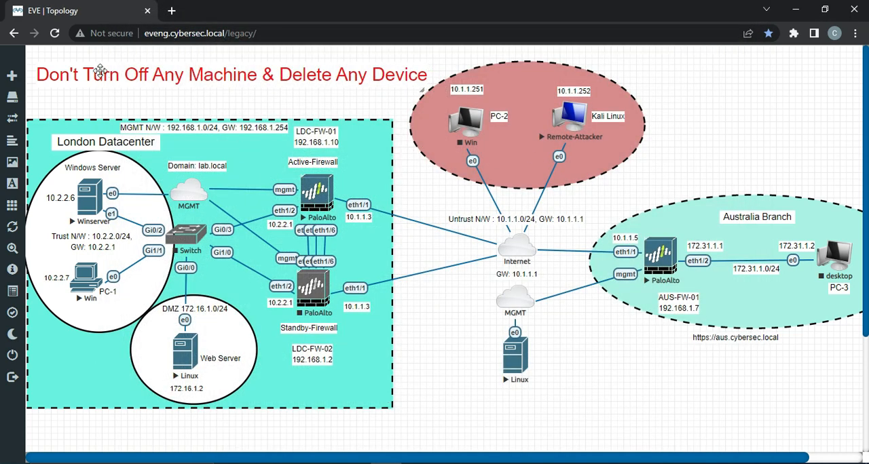
click(55, 33)
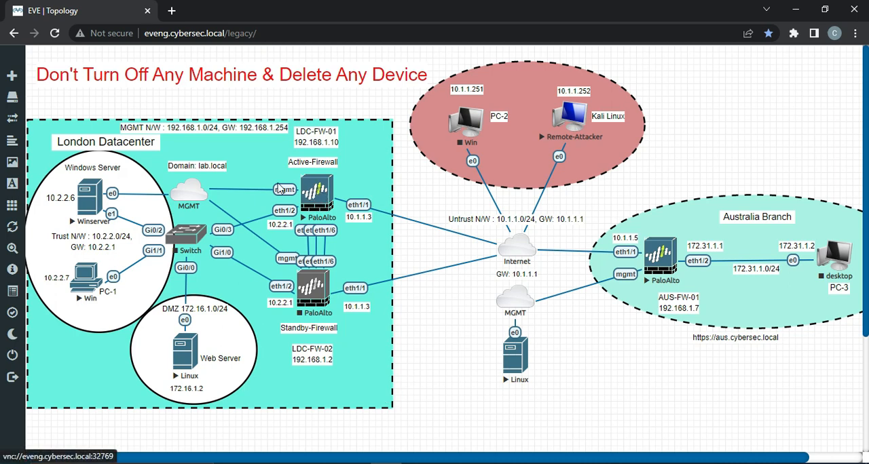
click(55, 33)
click(318, 196)
click(445, 121)
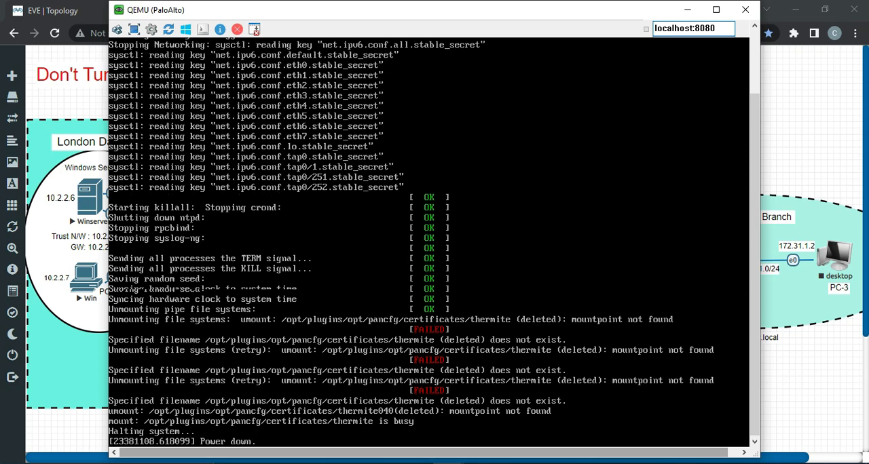
click(745, 10)
click(55, 35)
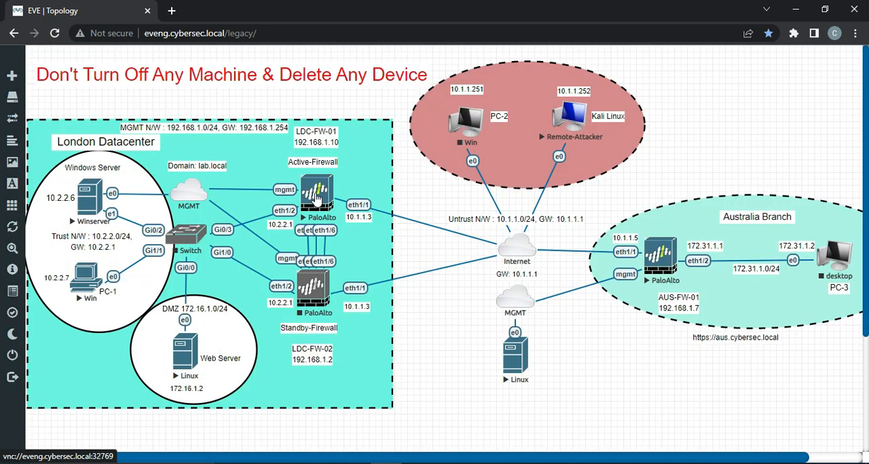
click(55, 33)
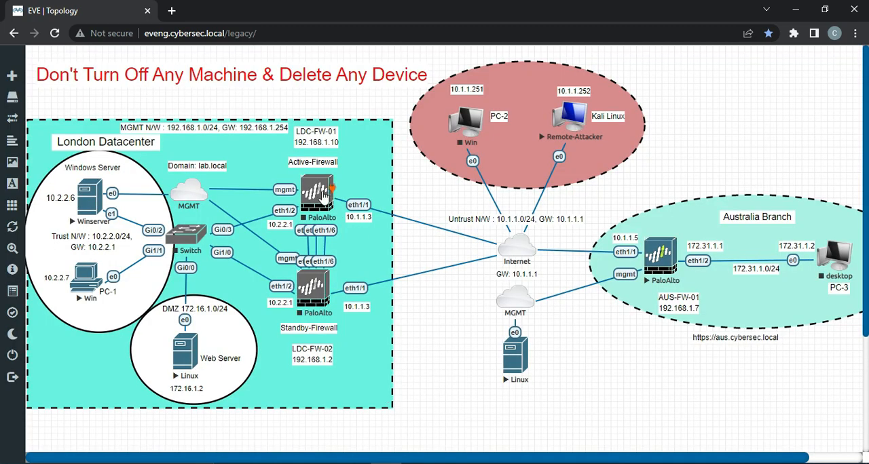
mouse_move(332, 183)
mouse_down()
mouse_move(339, 194)
mouse_move(255, 242)
mouse_move(206, 235)
mouse_up()
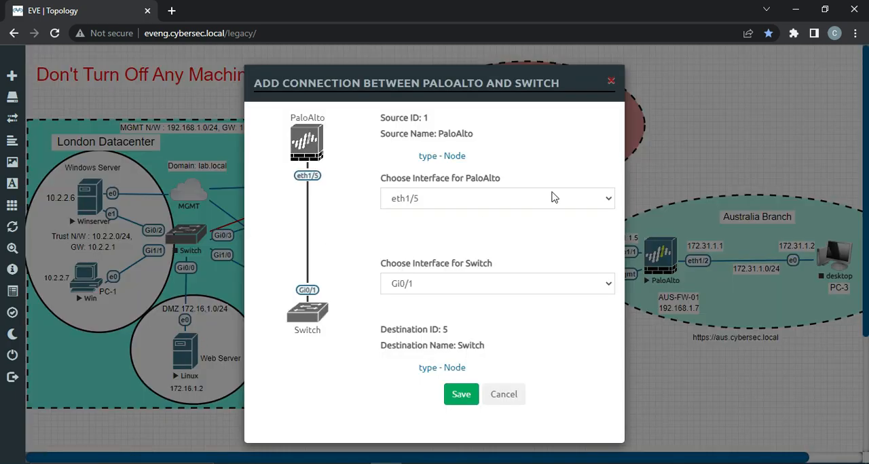
click(595, 199)
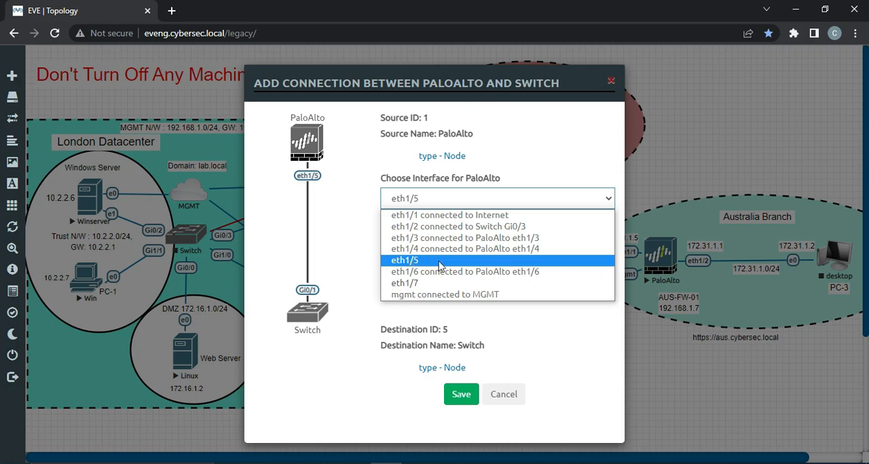
click(504, 394)
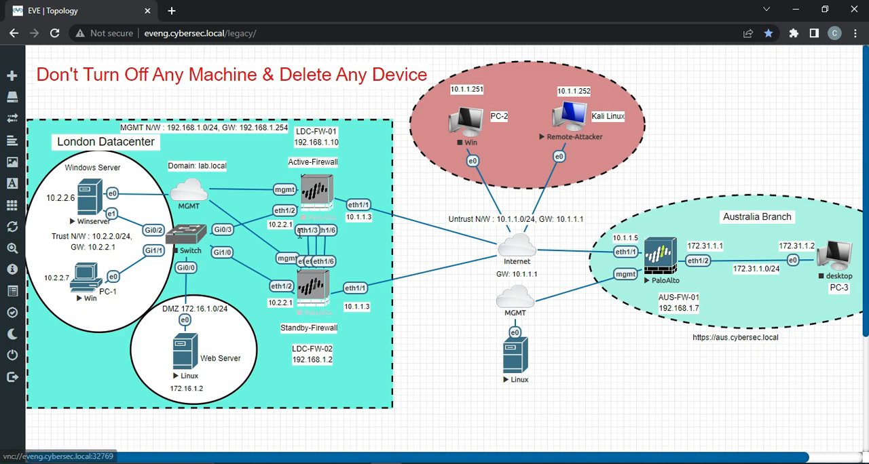
Step: Delete the eth1/3 link between the two firewalls, connect the active firewall's eth1/3 to Switch Gi0/1, and tidy its 10.2.2.1 label
right_click(298, 232)
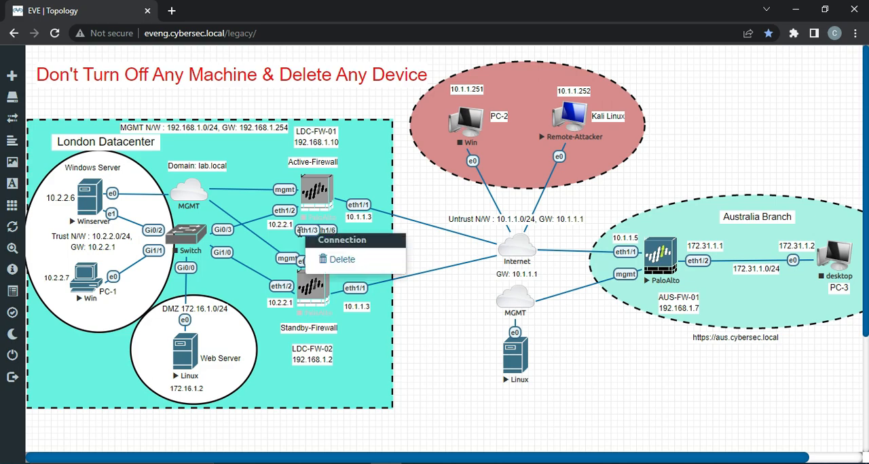
click(336, 257)
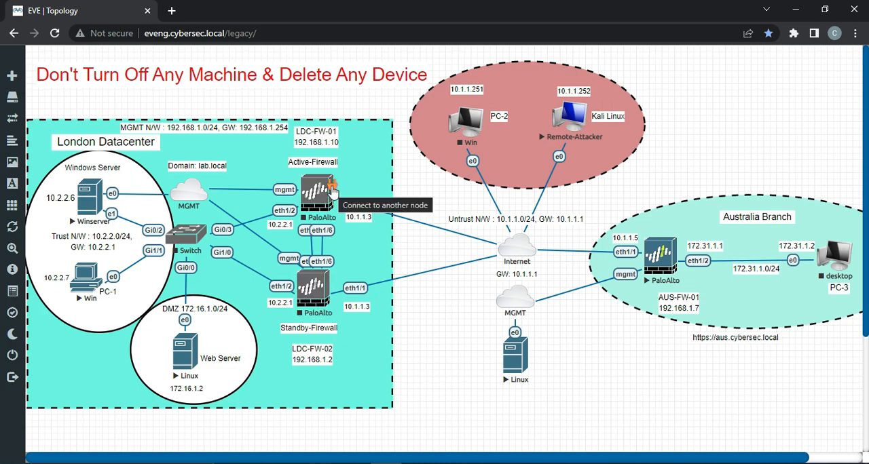
drag(333, 192, 187, 235)
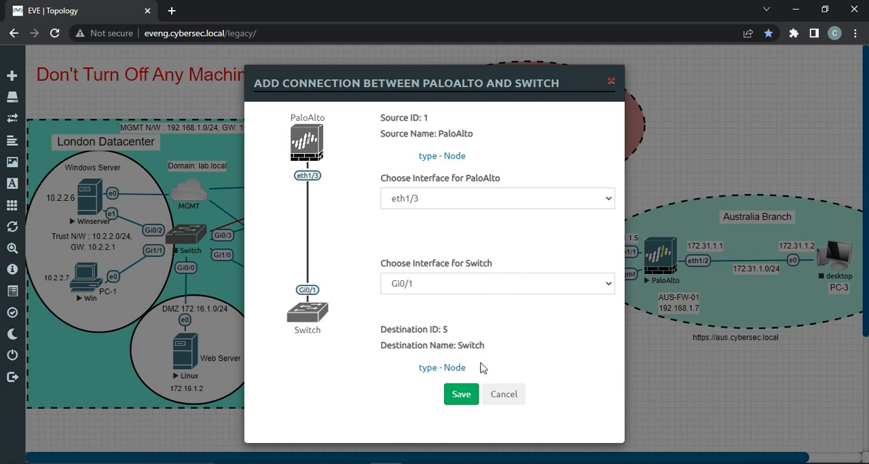
click(465, 398)
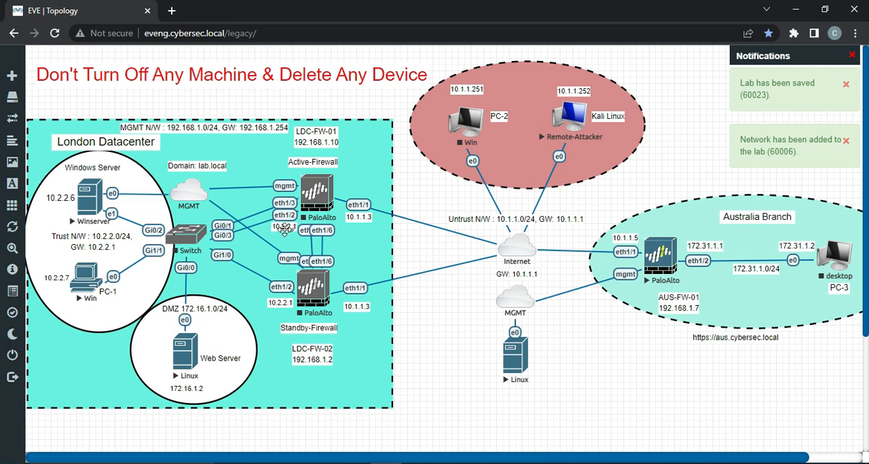
drag(284, 231, 284, 230)
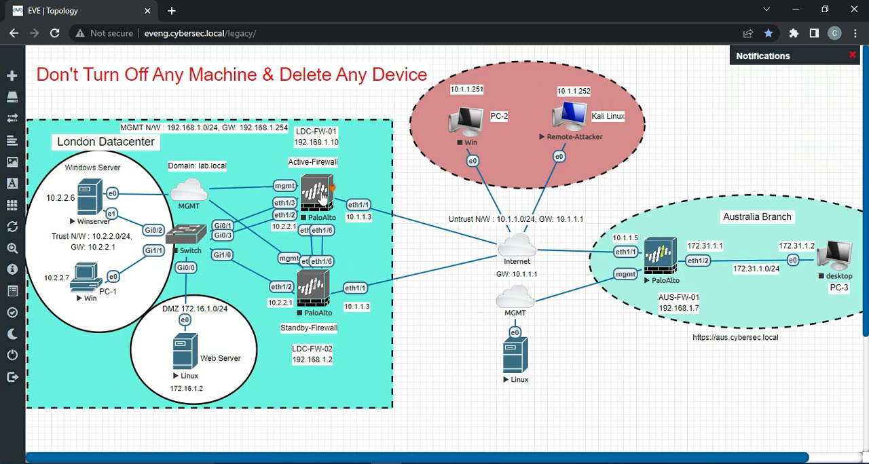
Step: Connect the active PaloAlto firewall's eth1/5 to the standby PaloAlto firewall's eth1/5
drag(332, 231, 314, 288)
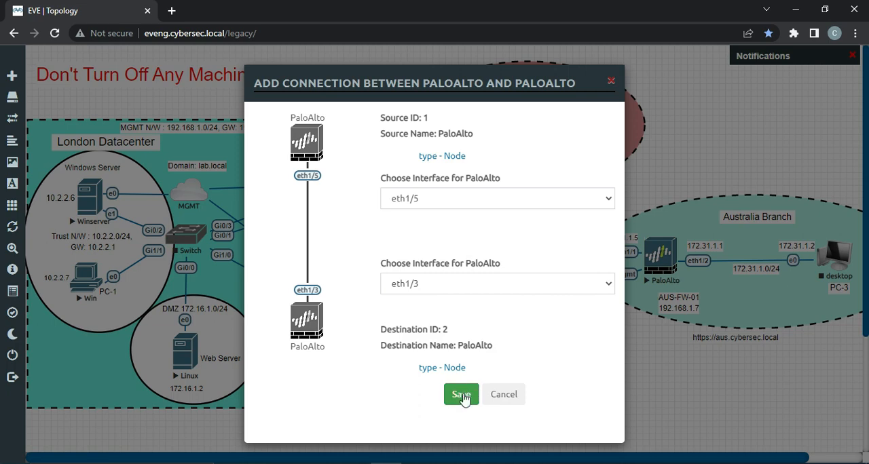
click(496, 284)
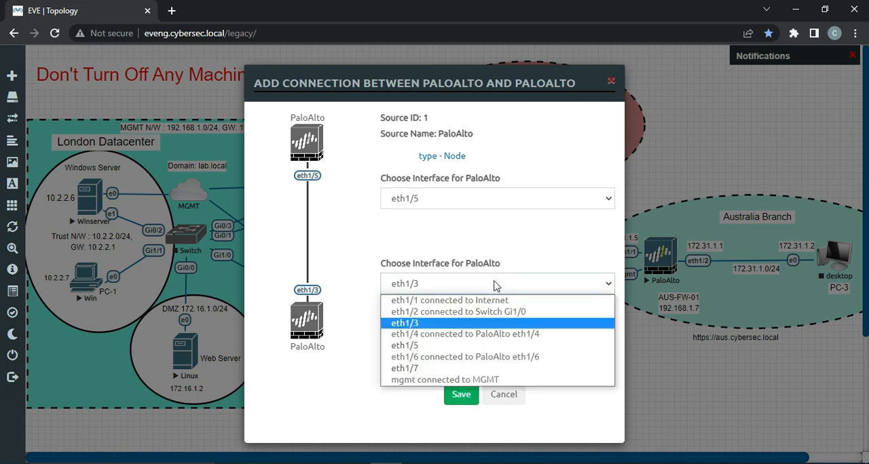
click(464, 346)
click(462, 395)
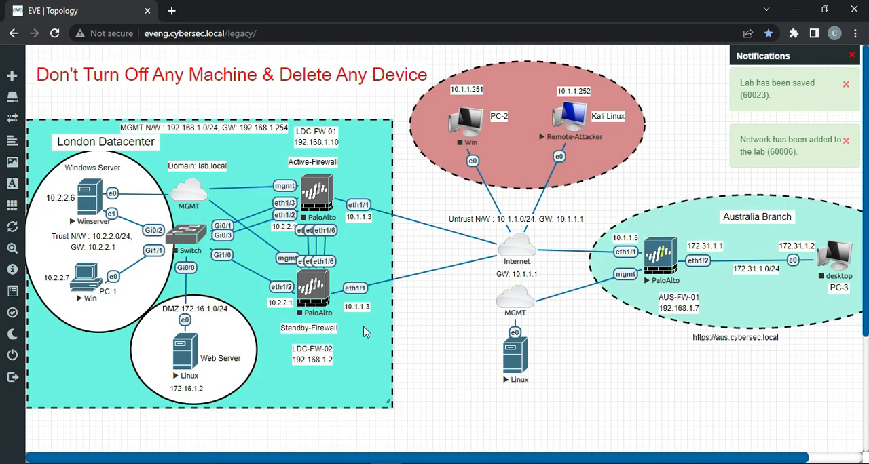
Step: Shift the standby firewall node slightly down and rearrange its 10.1.1.3, Standby-Firewall and LDC-FW-02 labels around it
drag(316, 370, 316, 385)
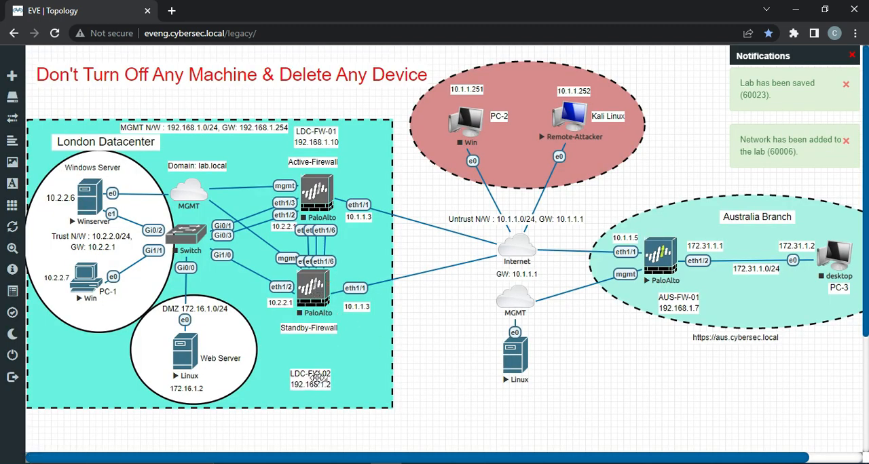
drag(315, 332, 315, 361)
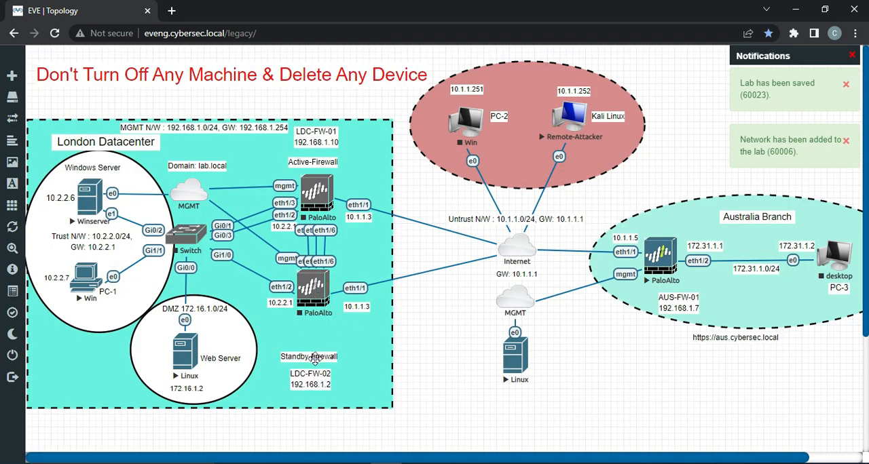
drag(314, 291, 272, 317)
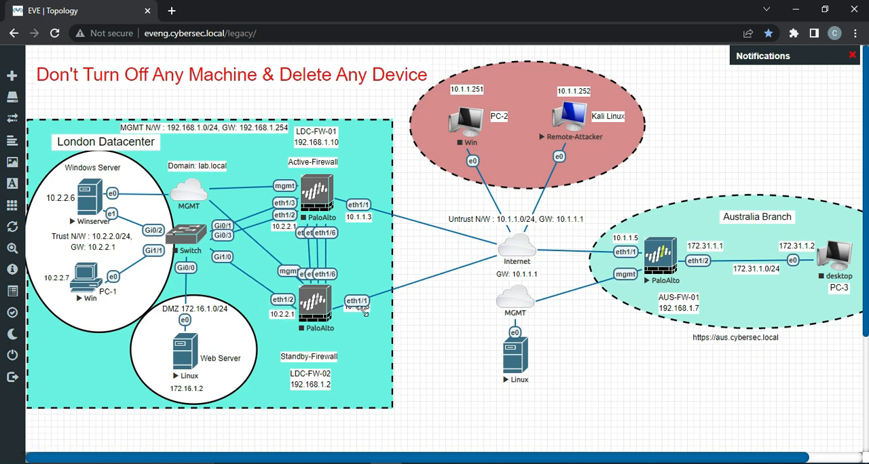
drag(354, 308, 354, 315)
drag(311, 357, 316, 342)
drag(316, 376, 321, 360)
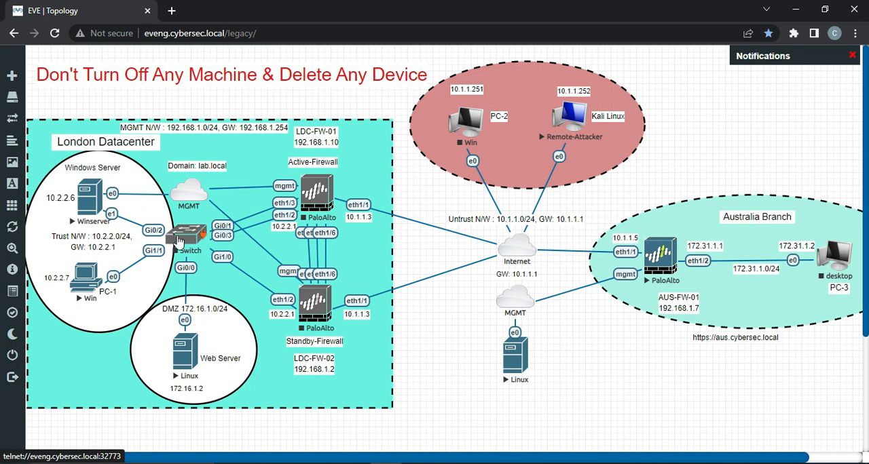
Step: Start the Switch and the active PaloAlto firewall in the London Datacenter
right_click(191, 239)
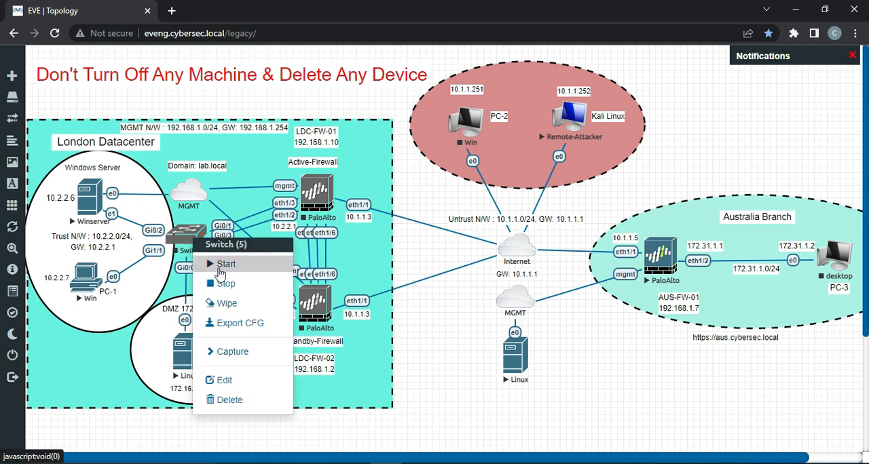
click(220, 265)
right_click(318, 195)
click(348, 216)
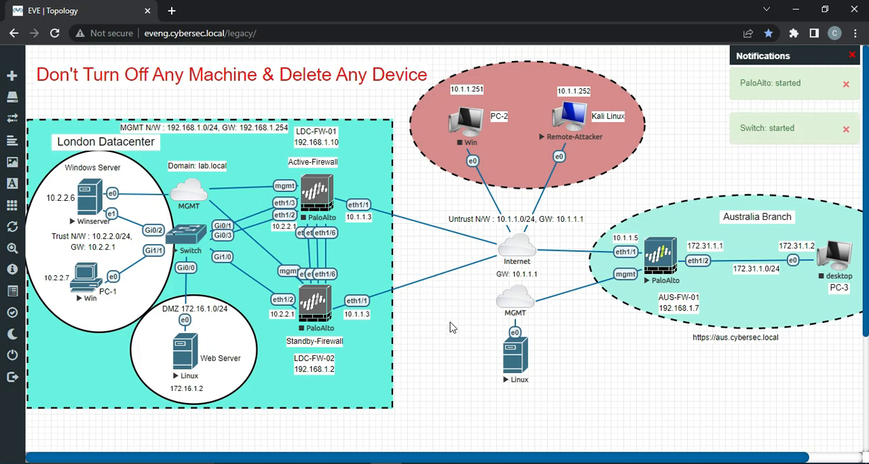
Step: Add a size 12 text label reading 172.16.1.1 and place it beside the active firewall's eth1/3 interface
right_click(442, 344)
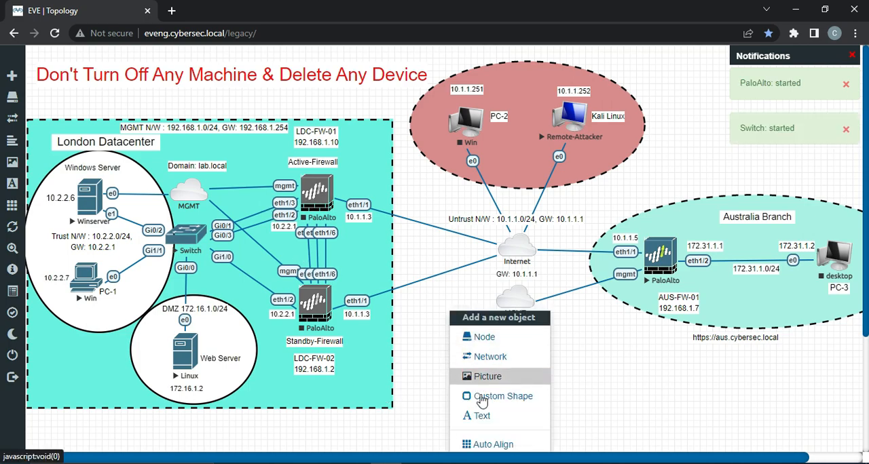
click(482, 417)
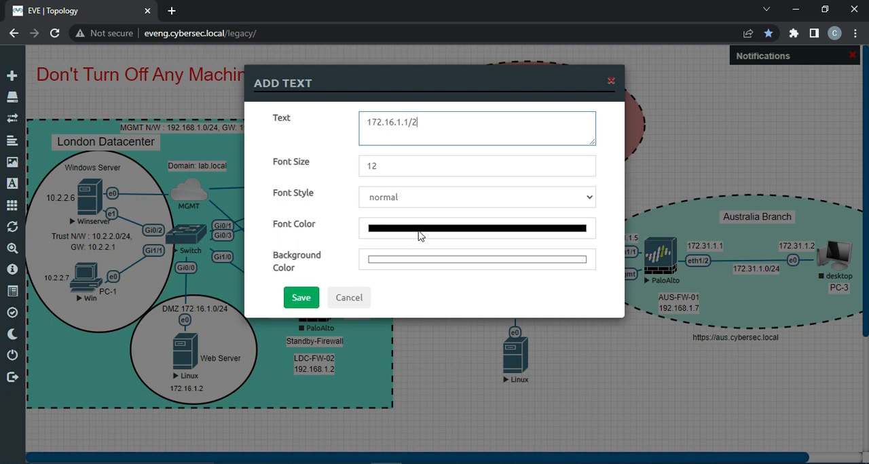
click(301, 297)
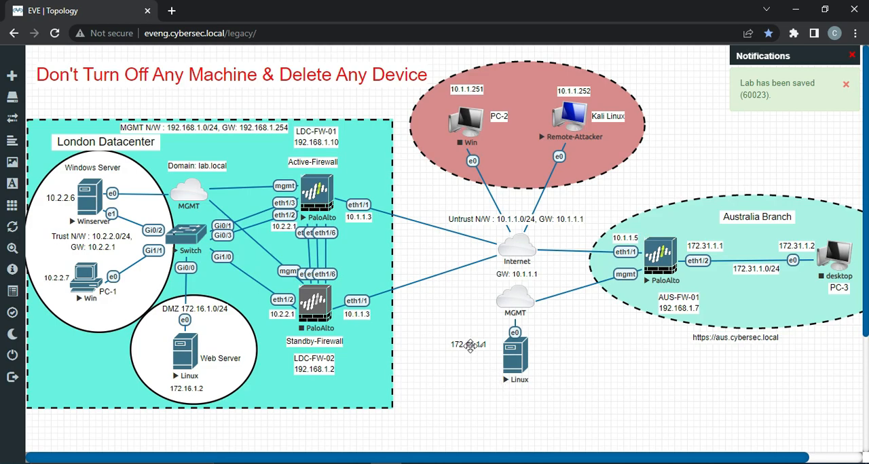
drag(467, 344, 252, 202)
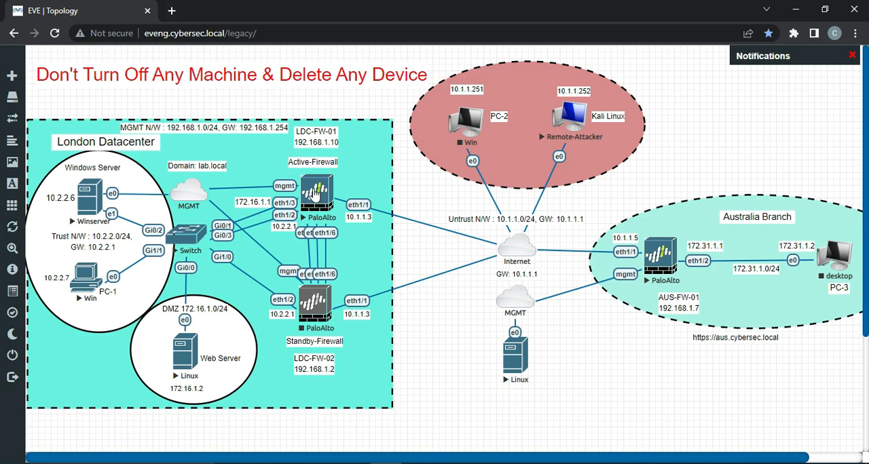
click(315, 195)
click(459, 120)
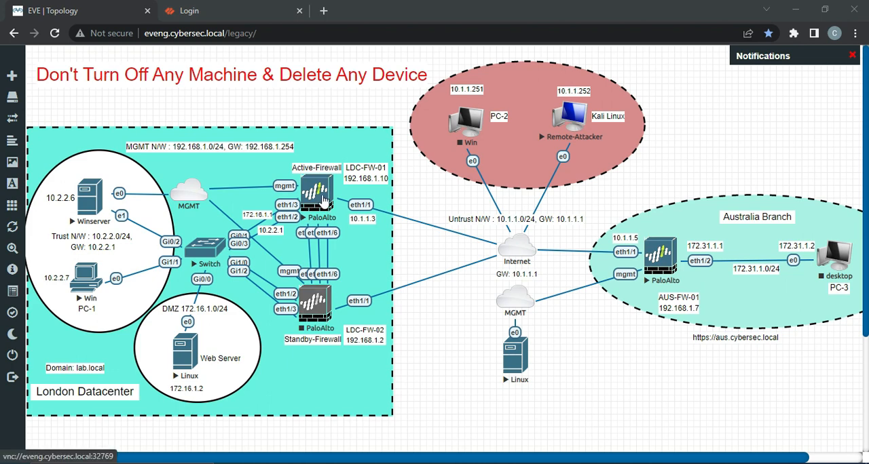
Step: Log in to the active firewall's web interface at dc1.cybersec.local with the administrator username and password
click(198, 8)
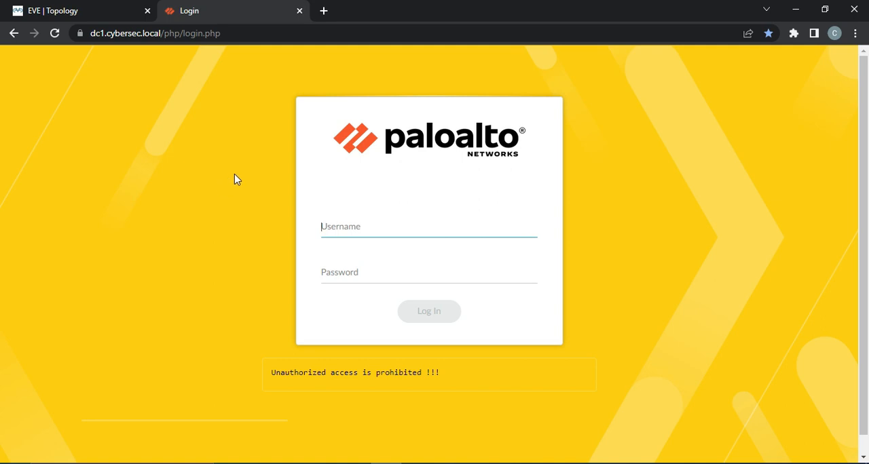
key(alt+Tab)
click(376, 227)
key(ctrl+v)
click(354, 270)
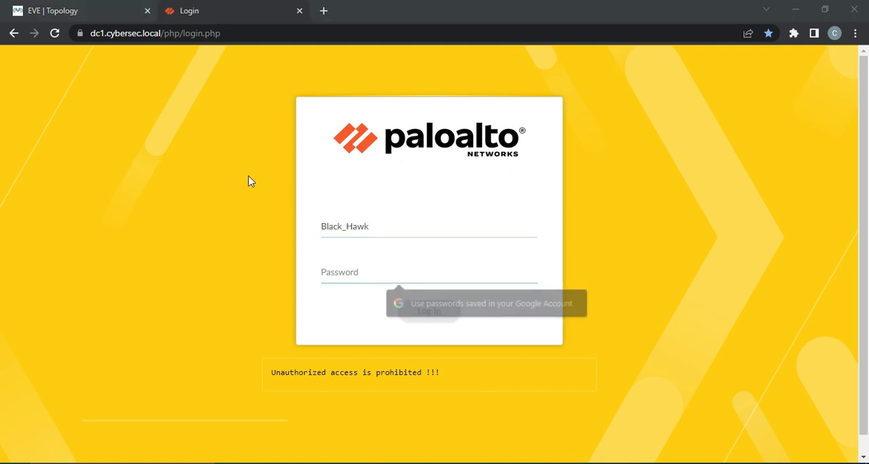
key(alt+Tab)
click(396, 270)
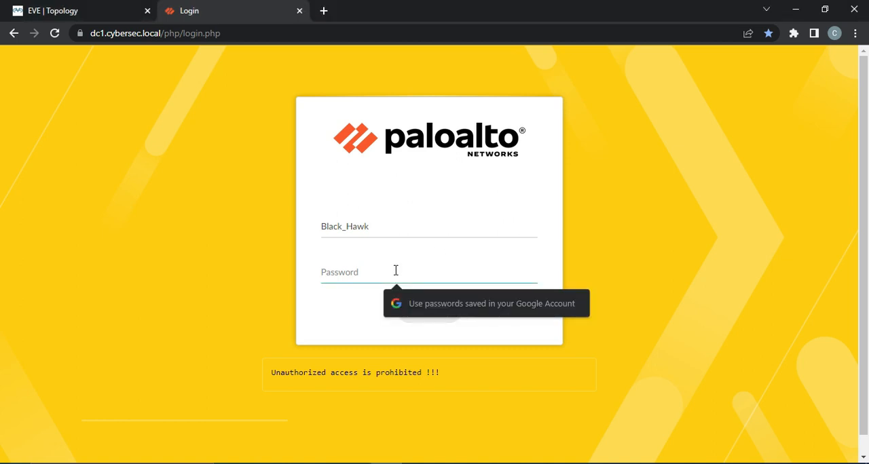
key(ctrl+v)
click(421, 310)
Step: Return to the EVE-NG topology and unlock the Linux web server's Ubuntu console with the account password
click(94, 11)
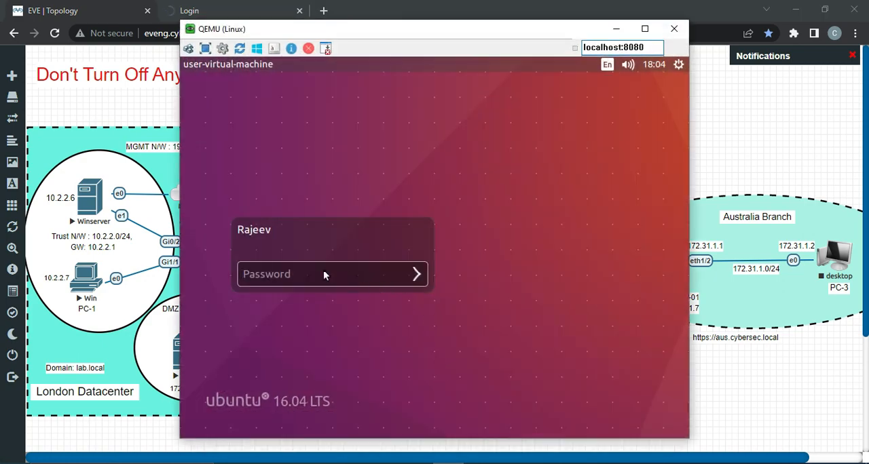
text(•••••••)
key(Return)
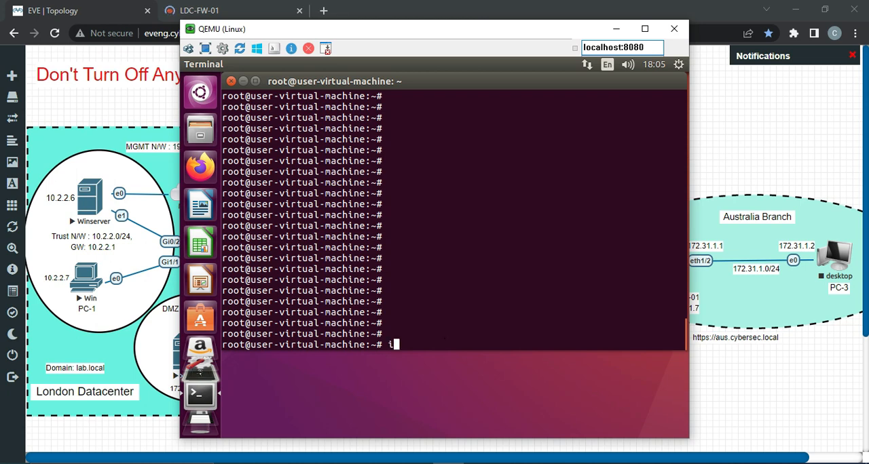
Step: Run ifconfig in the web server's terminal and examine the ens3 interface's IP address and mask
text(fconfig)
key(Return)
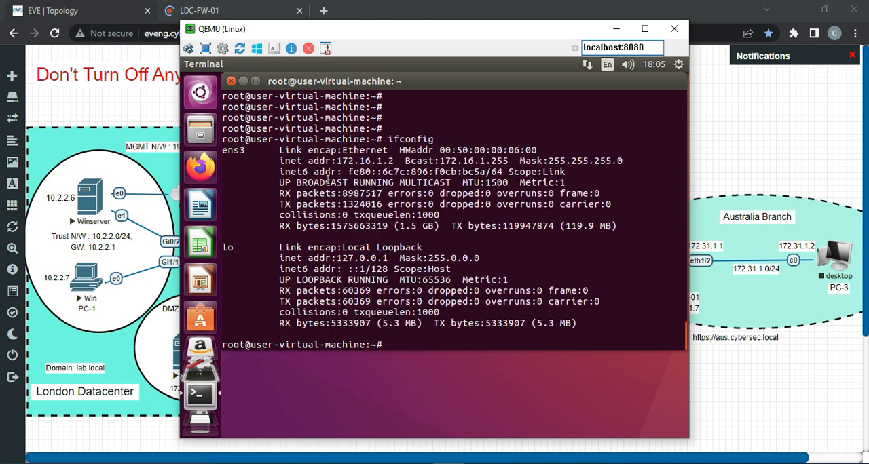
drag(290, 161, 609, 160)
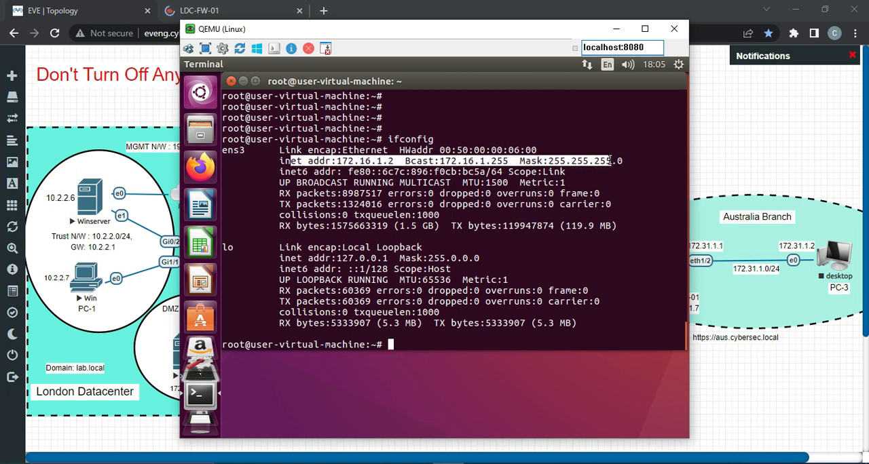
click(316, 194)
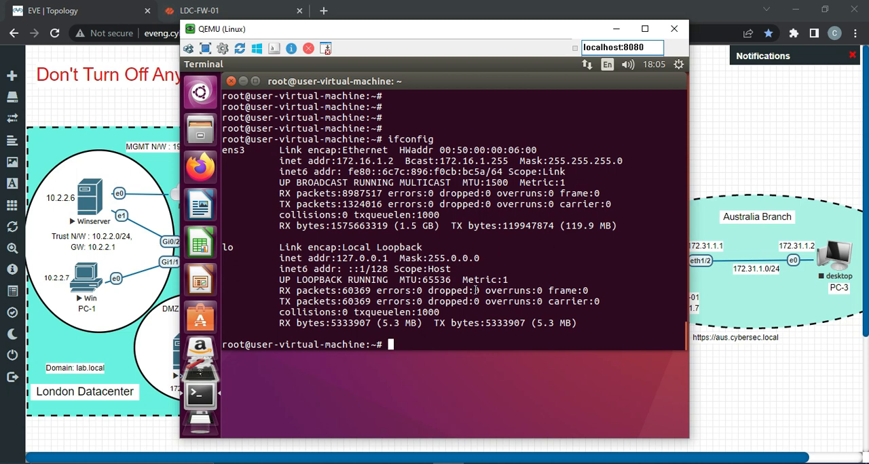
Step: Ping the DMZ gateway 172.16.1.1 from the web server's terminal
text(ping 172.1)
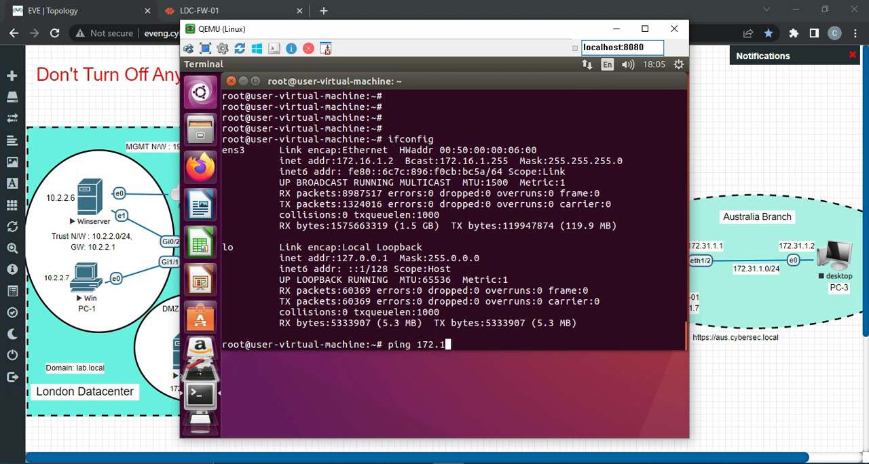
text(6.1.1)
key(Return)
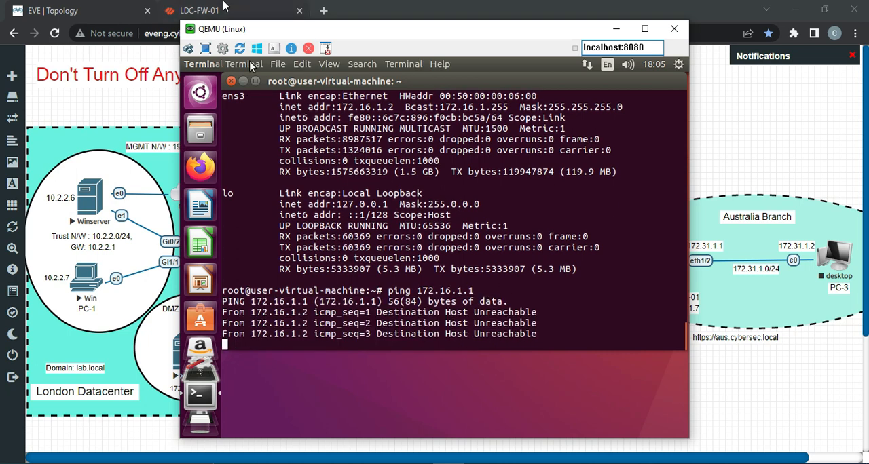
Step: Switch to the LDC-FW-01 firewall's web interface and dismiss the Welcome dialog
click(225, 7)
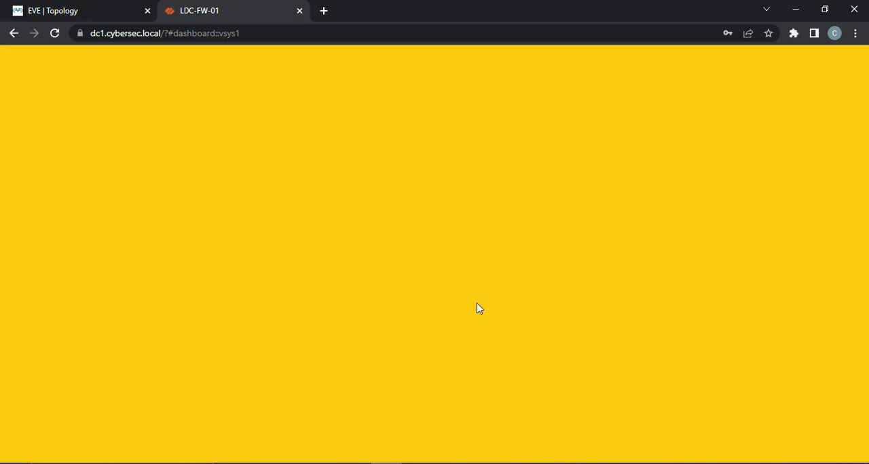
click(82, 7)
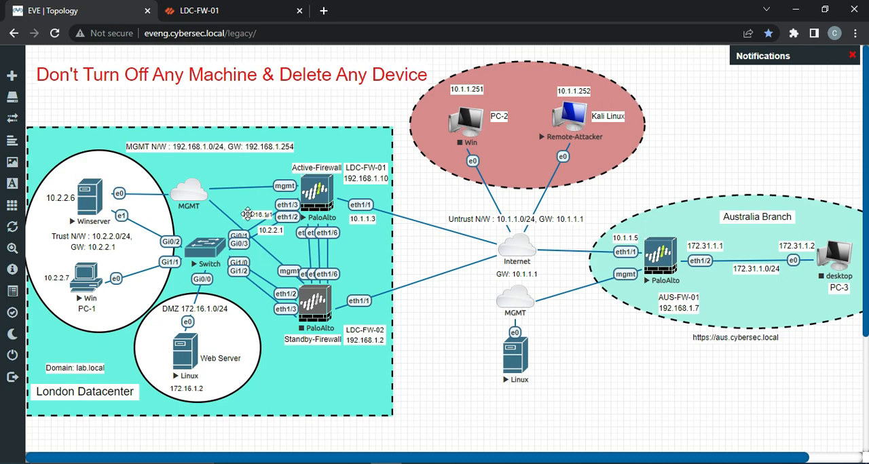
click(211, 10)
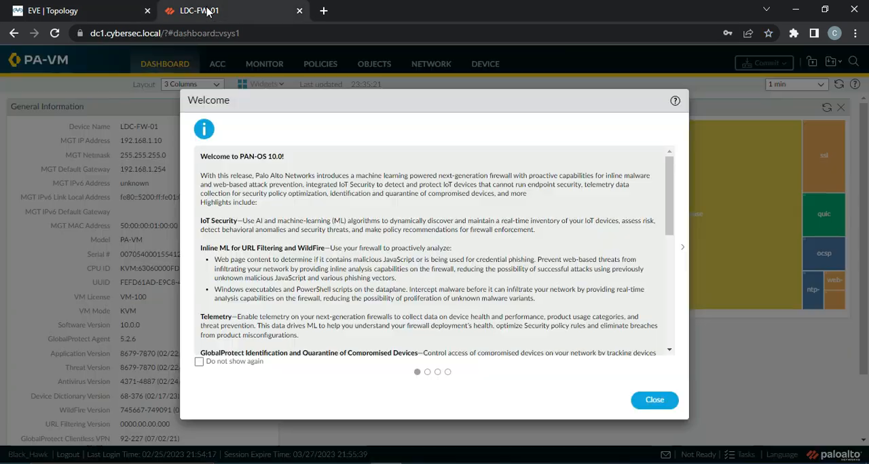
click(653, 401)
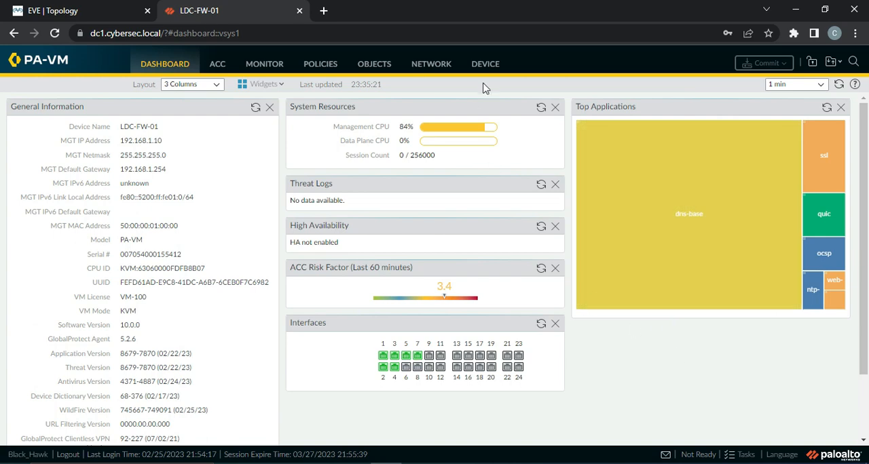
Step: Review the firewall's zone list for the DMZ zone and bring up its Ethernet interface list
click(433, 64)
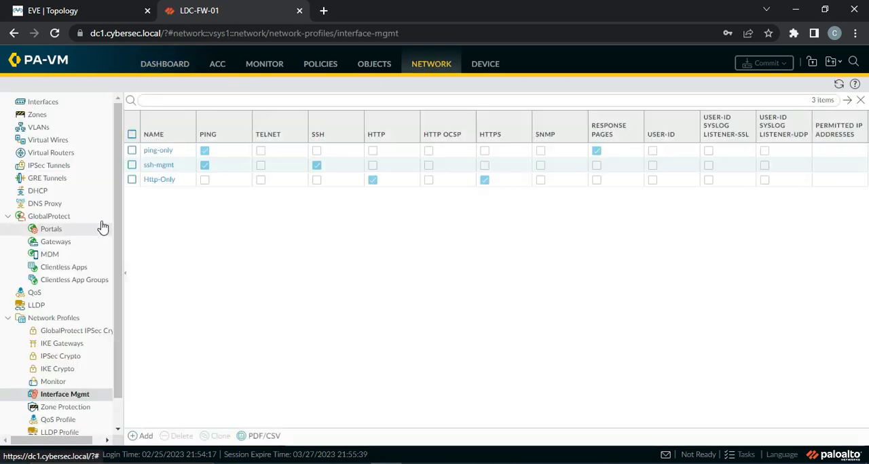
click(40, 117)
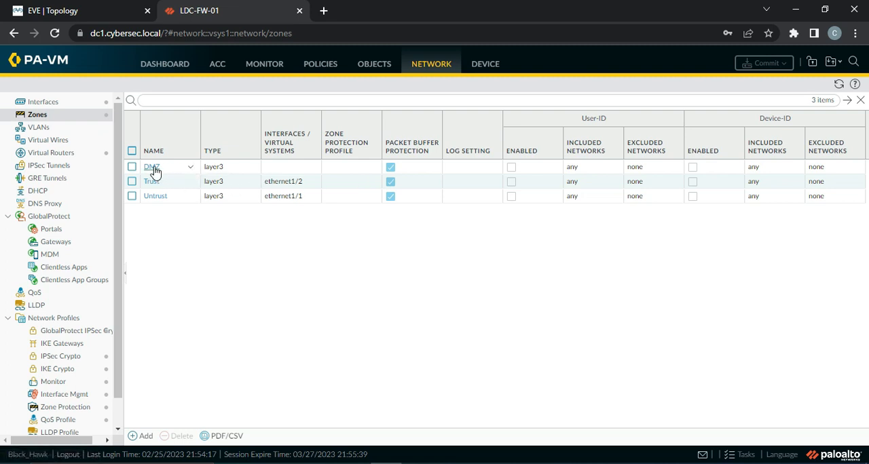
click(39, 103)
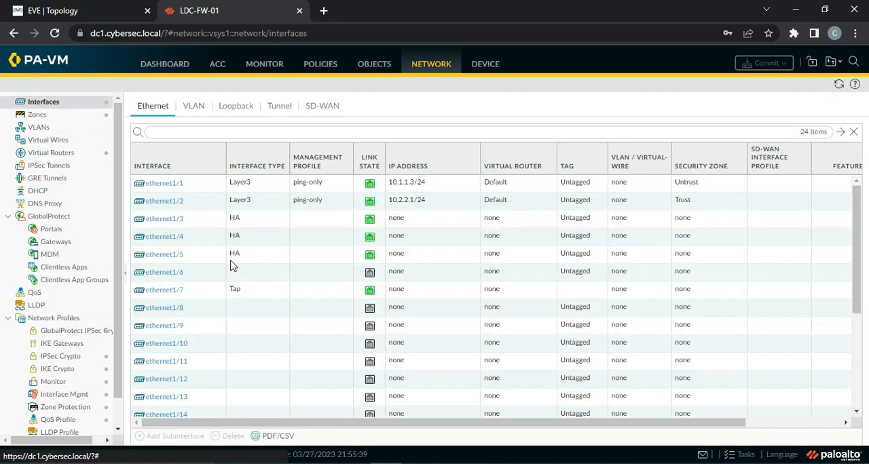
Step: Edit ethernet1/3, changing its interface type to Layer3 and its comment to DMZ Interface
click(170, 224)
click(170, 224)
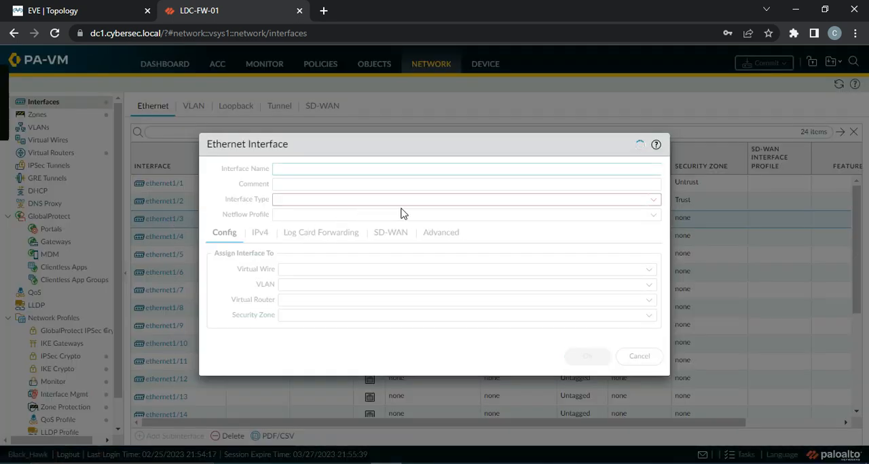
click(654, 200)
click(303, 278)
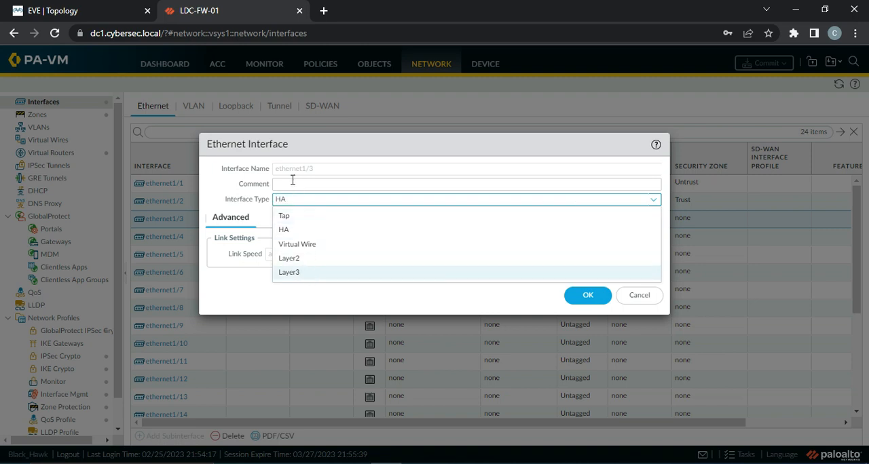
click(289, 182)
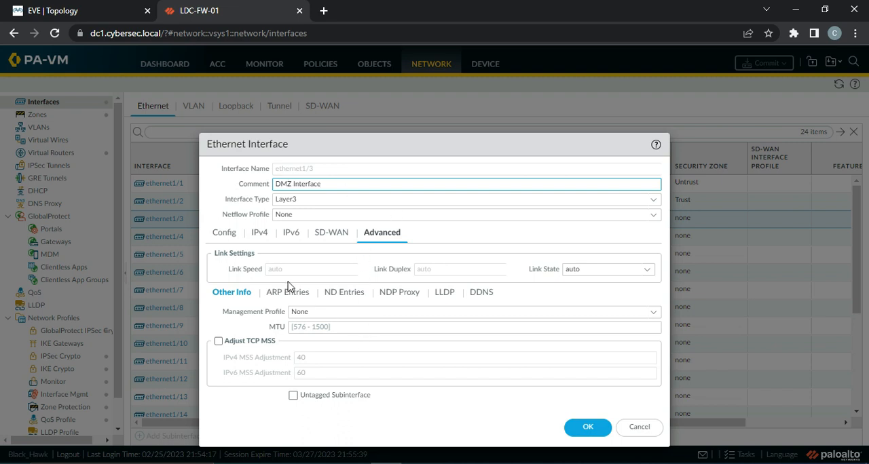
Step: Assign ethernet1/3 to the Default virtual router and the DMZ security zone
click(230, 233)
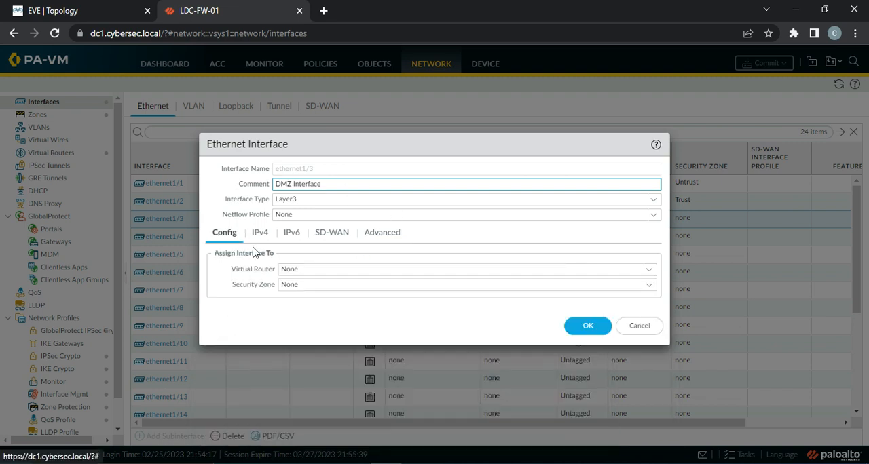
click(649, 270)
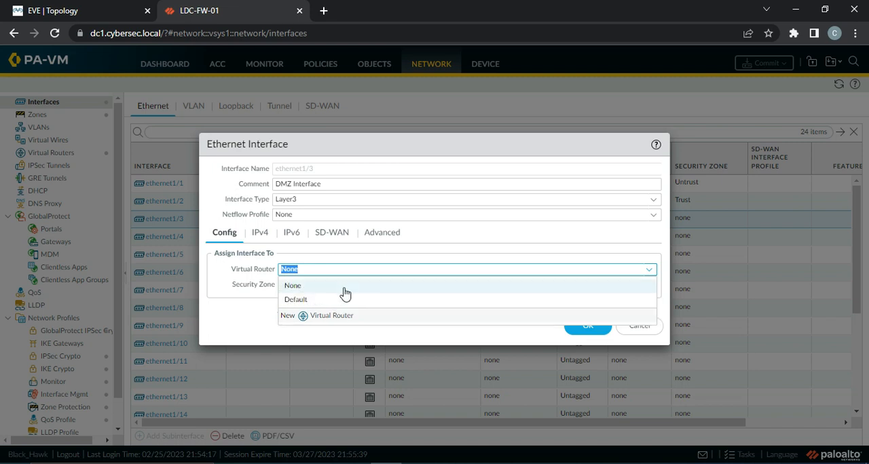
click(343, 300)
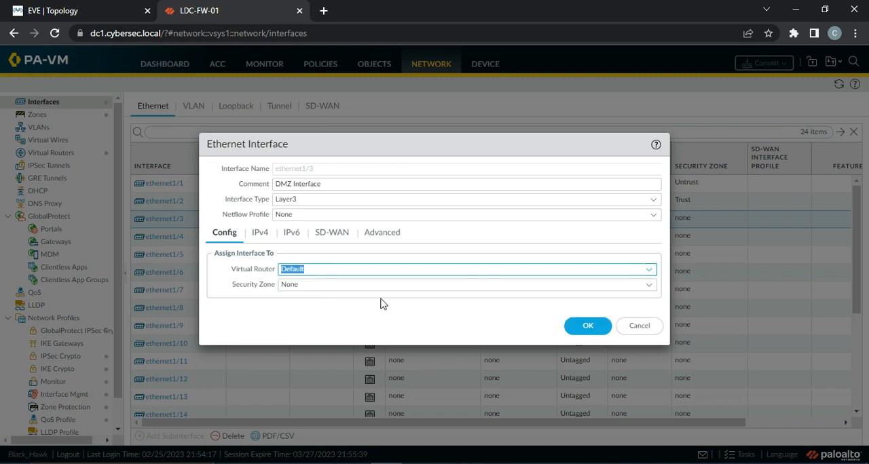
click(641, 286)
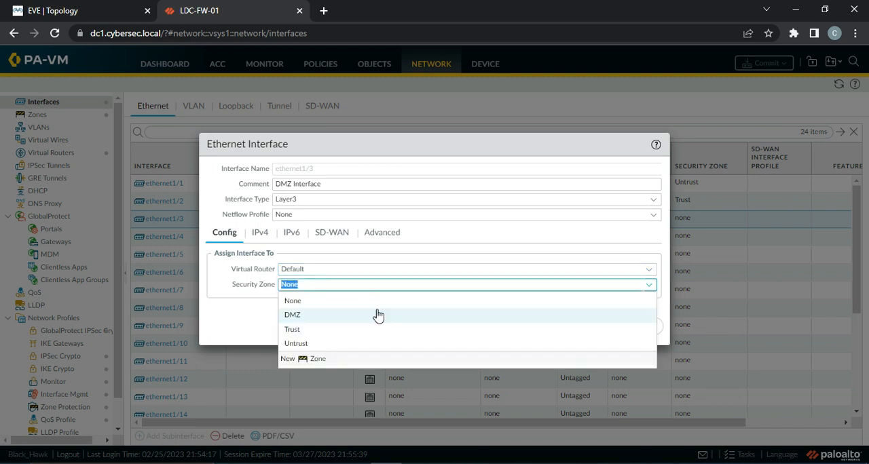
click(317, 313)
Step: Add the static IPv4 address 172.16.1.1/24 to ethernet1/3
click(264, 238)
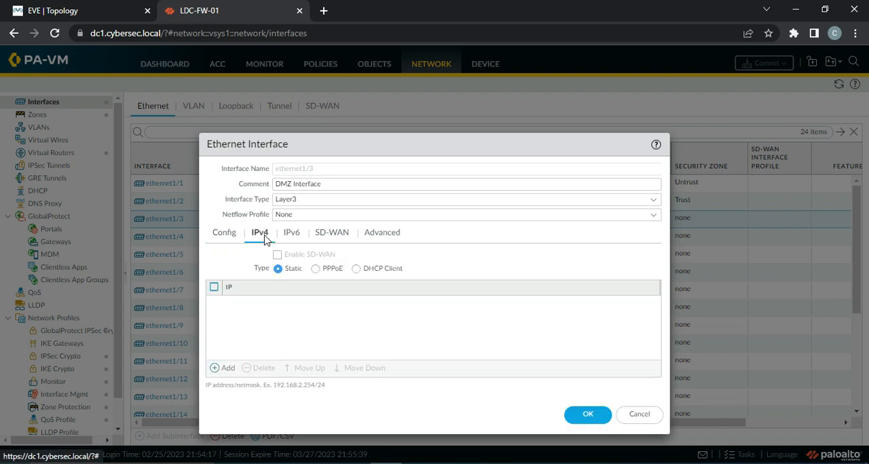
click(225, 368)
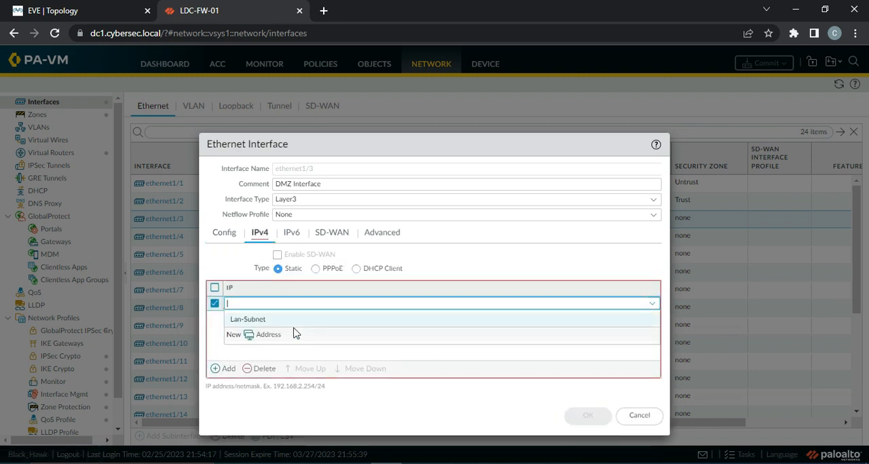
text(172.16.1.1/24)
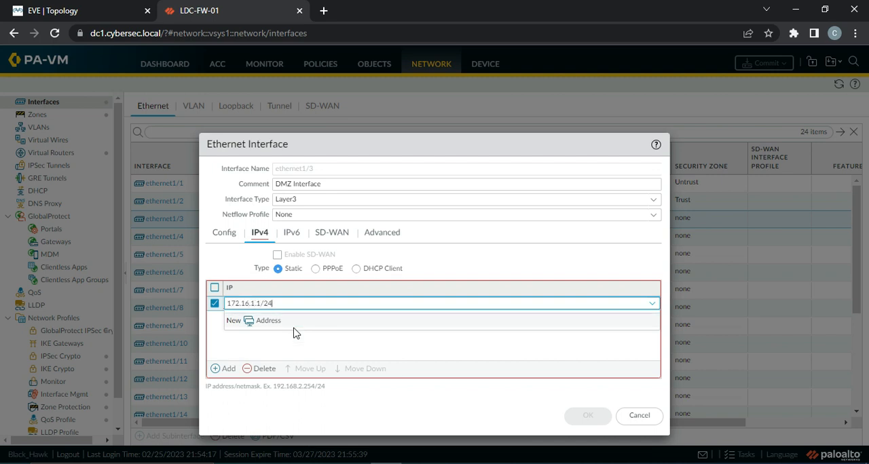
click(277, 353)
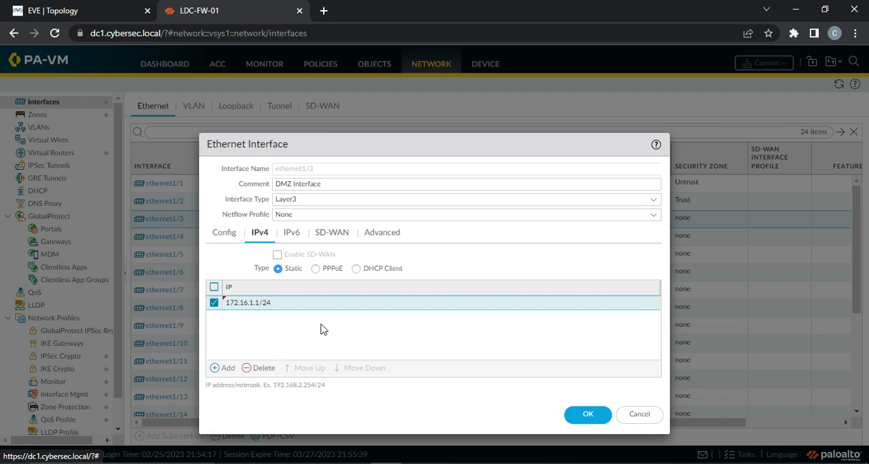
Step: Set ethernet1/3's management profile to ping-only and save the interface settings
click(402, 232)
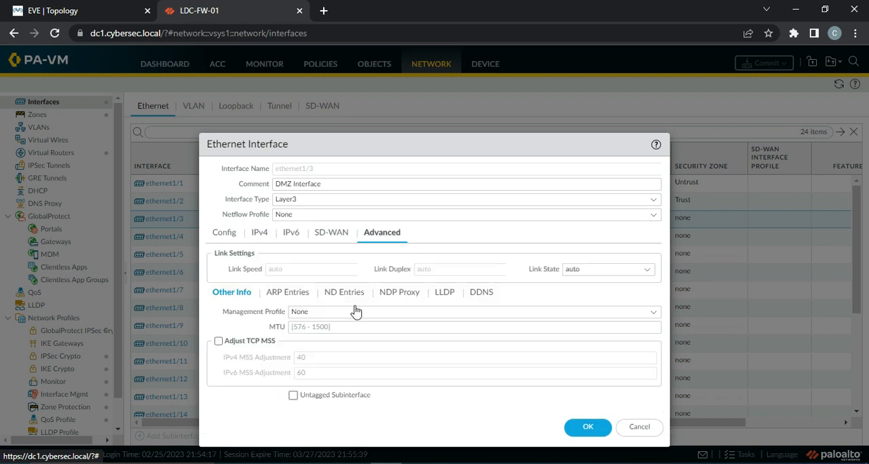
click(650, 312)
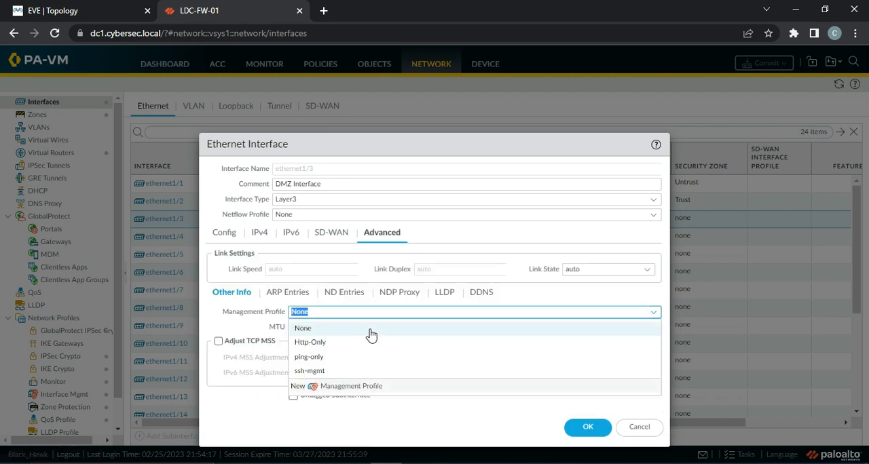
click(327, 358)
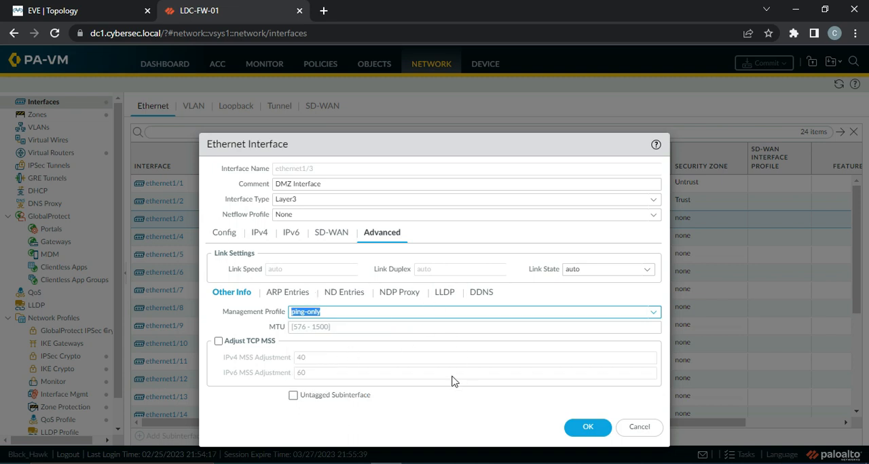
click(585, 427)
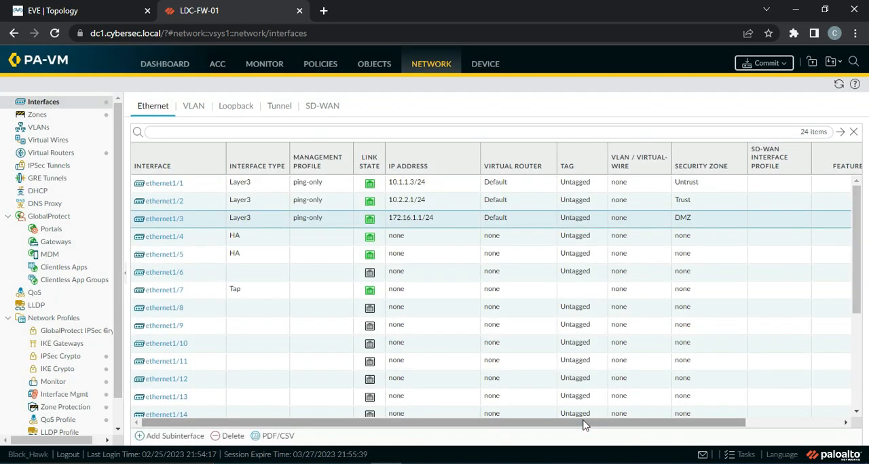
Step: Commit all pending configuration changes on the LDC-FW-01 firewall
click(752, 64)
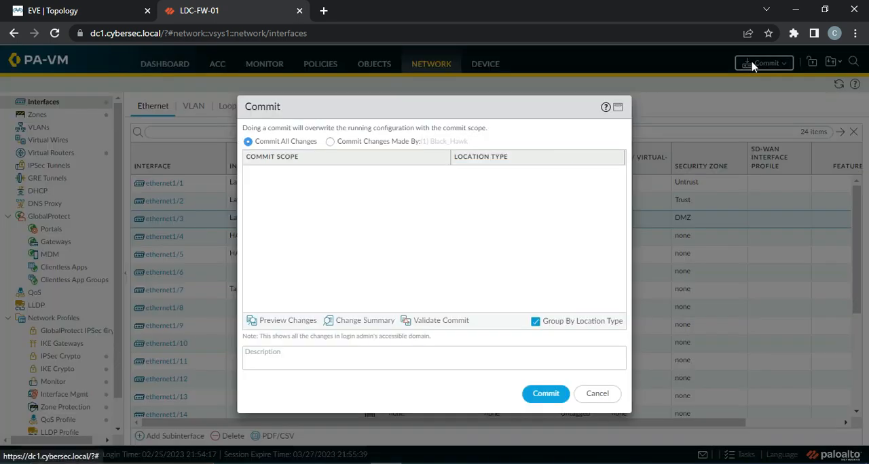
click(543, 396)
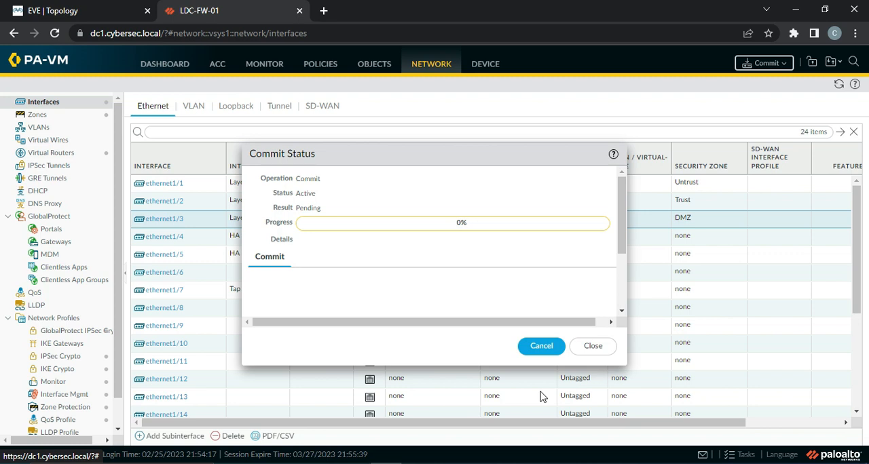
Step: Dismiss the commit status, review the interface management profiles, and check the commit job in the task list
click(592, 346)
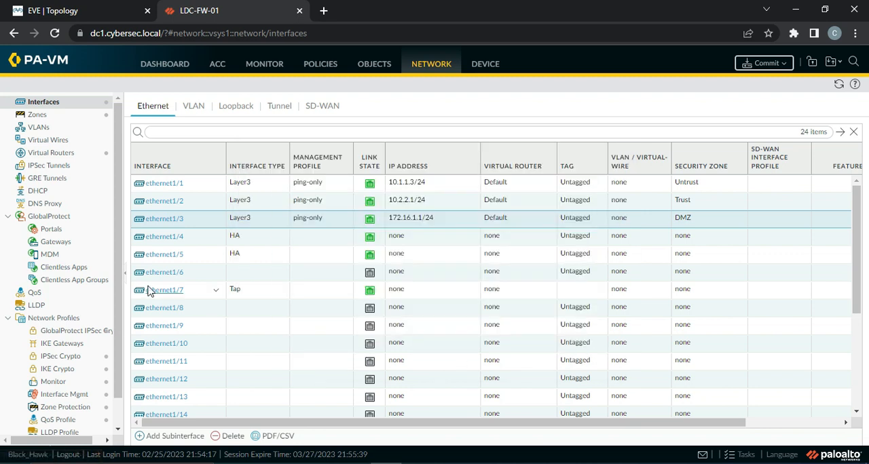
scroll(117, 272, down, 1)
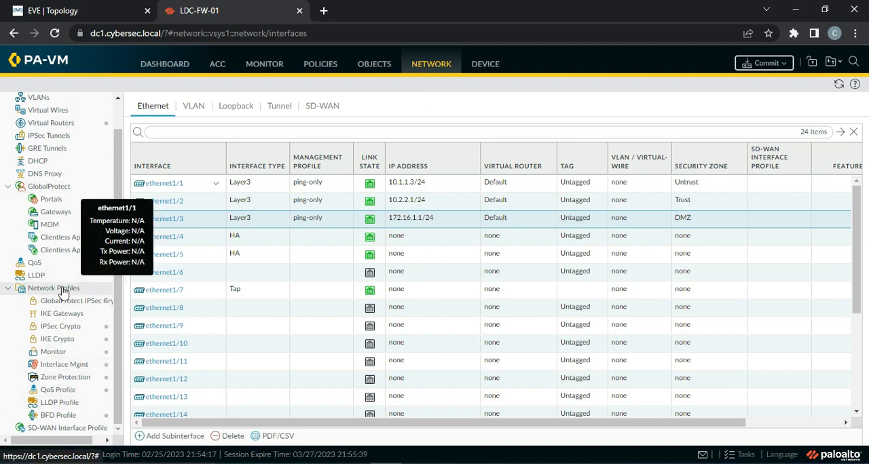
click(58, 368)
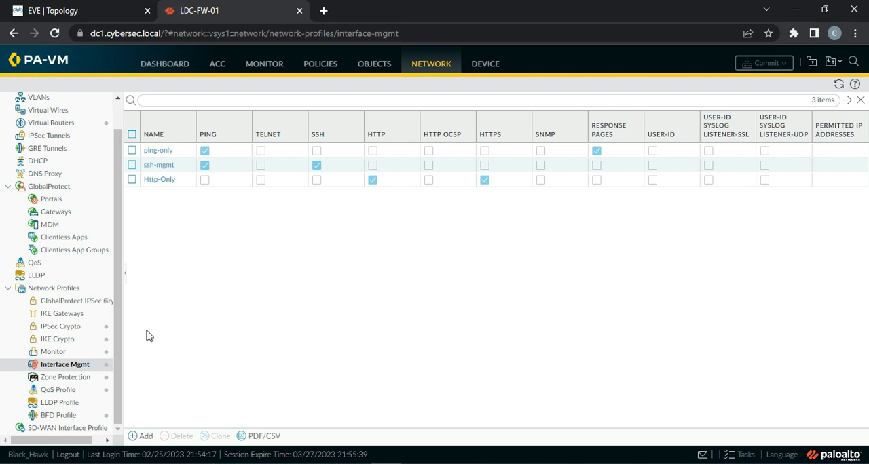
drag(118, 345, 116, 213)
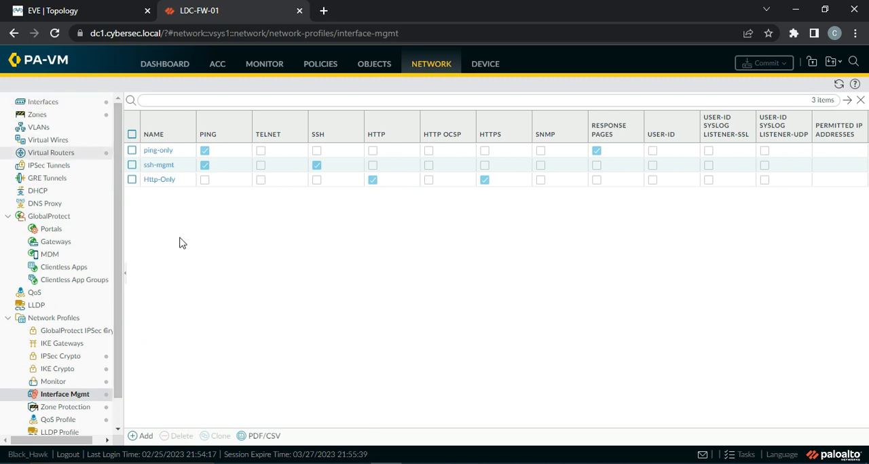
click(746, 455)
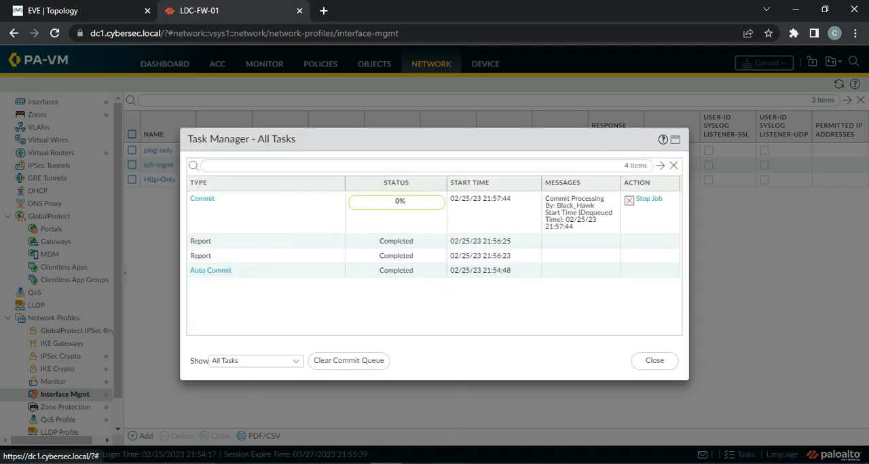
Step: Switch to the DMZ web server's Linux console and stop the running ping to 172.16.1.1
click(448, 463)
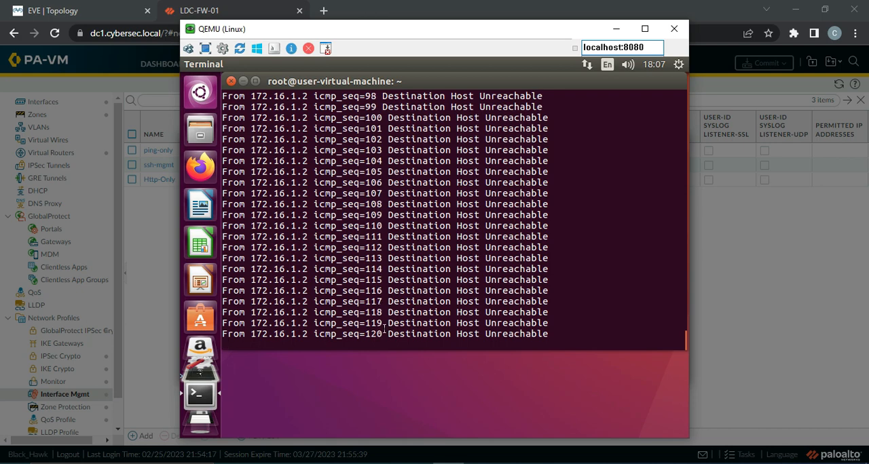
key(ctrl+c)
key(Return)
key(Return)
key(Return)
key(Return)
key(Return)
key(Return)
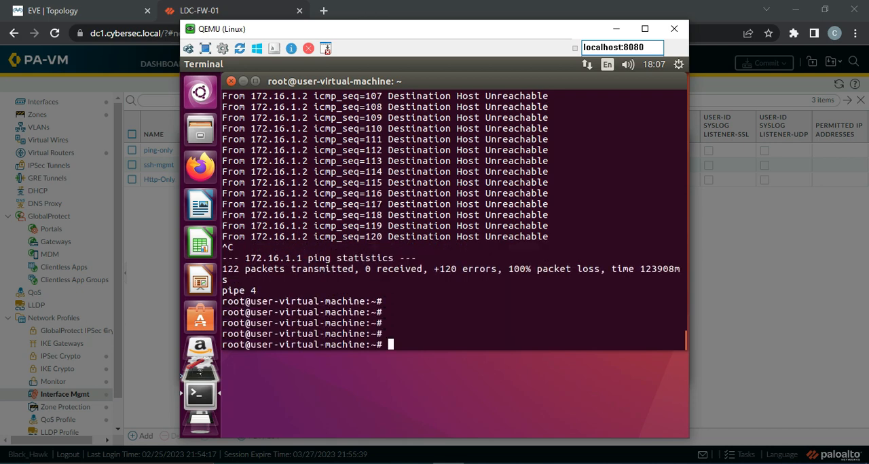
Step: Change the terminal's working directory to /var/www/html/
text(c)
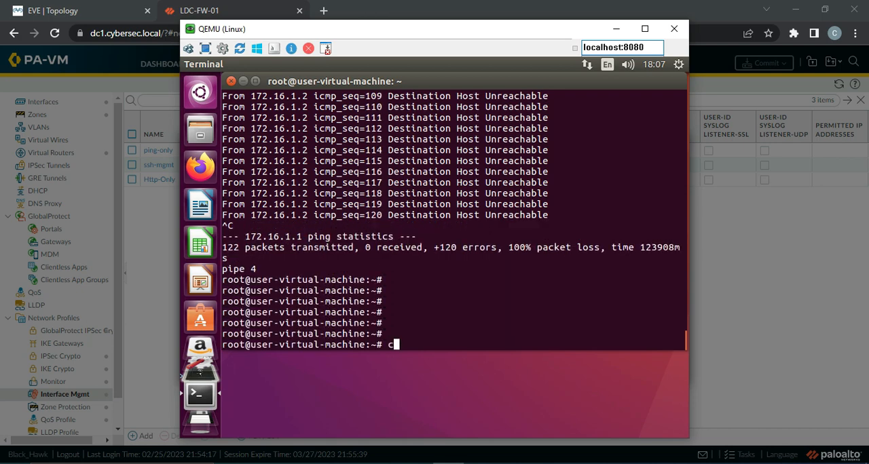
text(d /var/www/html/)
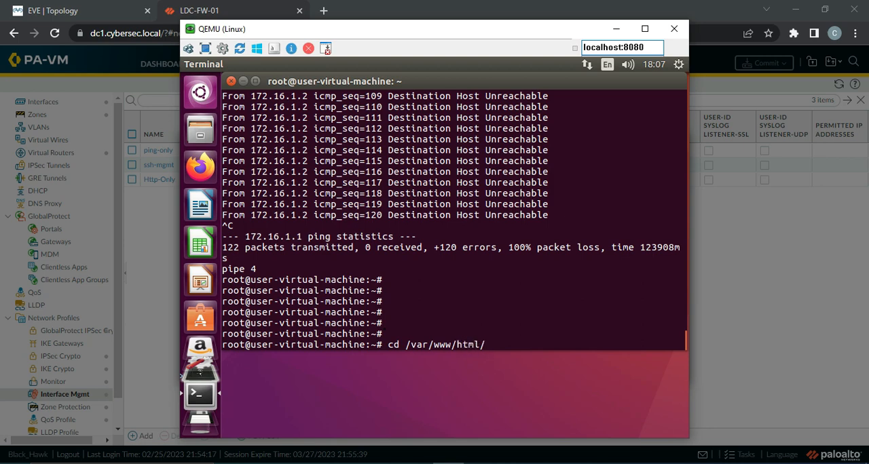
key(Return)
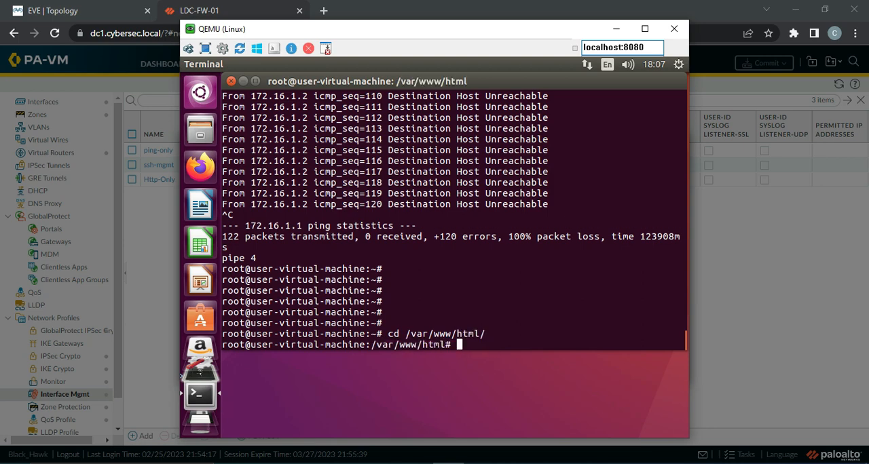
key(Return)
key(Return)
key(Return)
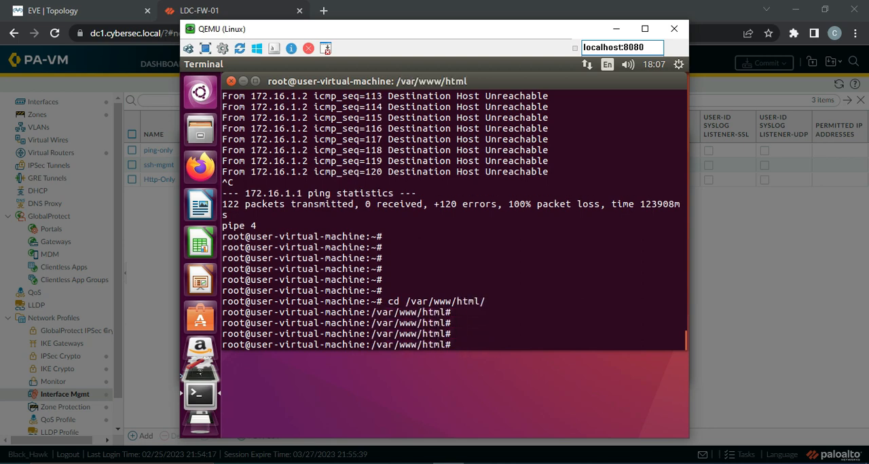
Step: Open index.html in nano, examine the page heading and author line, and exit the editor without changes
text(nano ind)
key(Tab)
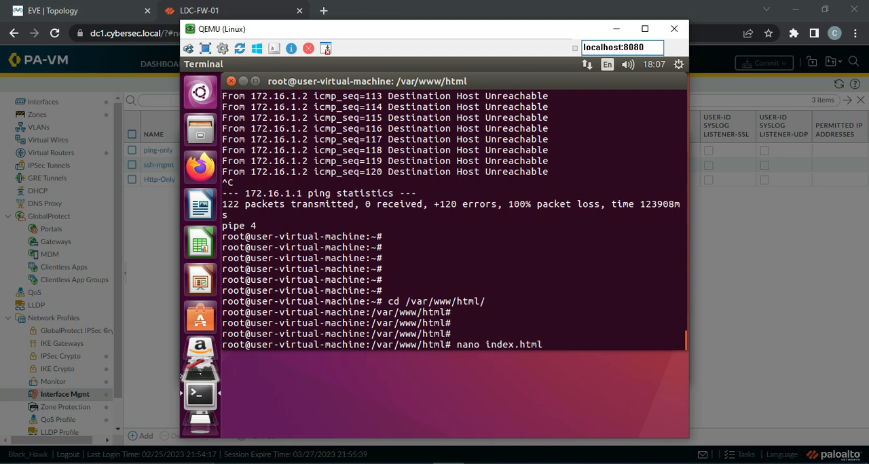
key(Return)
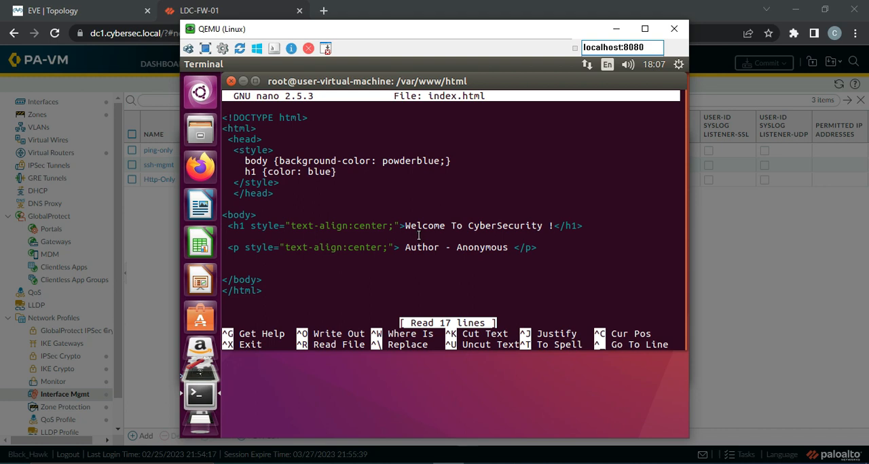
drag(404, 223, 554, 224)
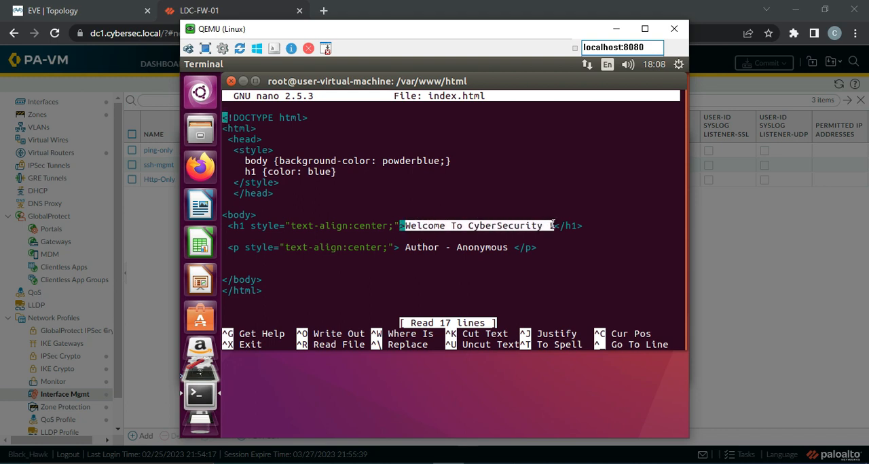
drag(423, 249, 507, 247)
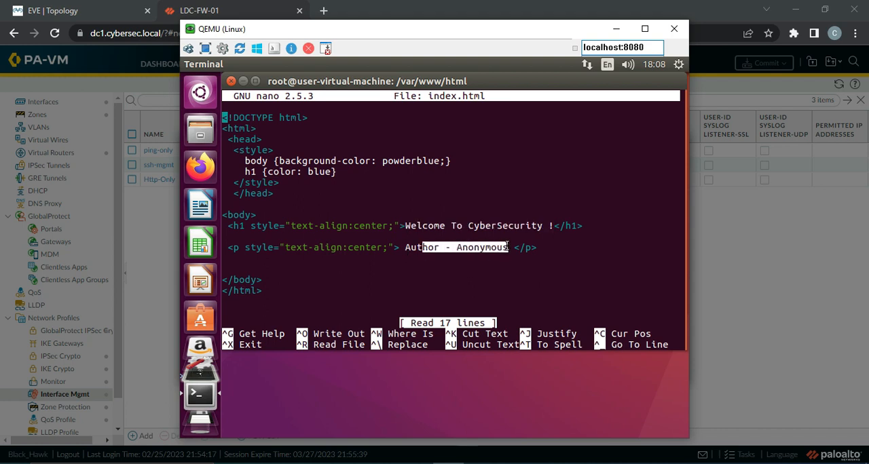
click(565, 247)
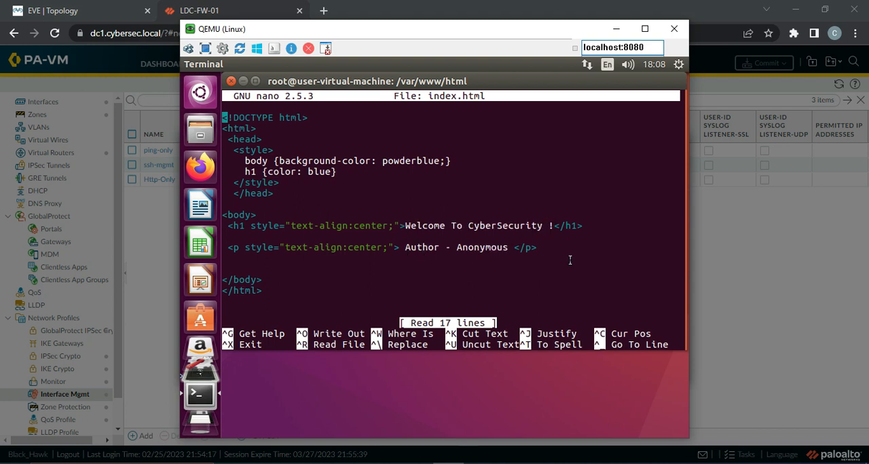
double_click(341, 294)
key(ctrl+x)
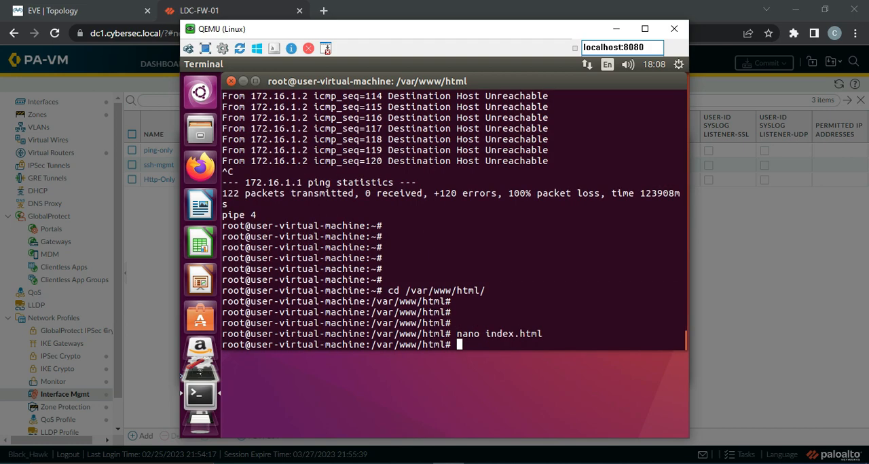
Step: Return the terminal to the home directory with the cd command
key(Return)
key(Return)
key(Return)
key(Return)
key(Return)
key(Return)
text(cd)
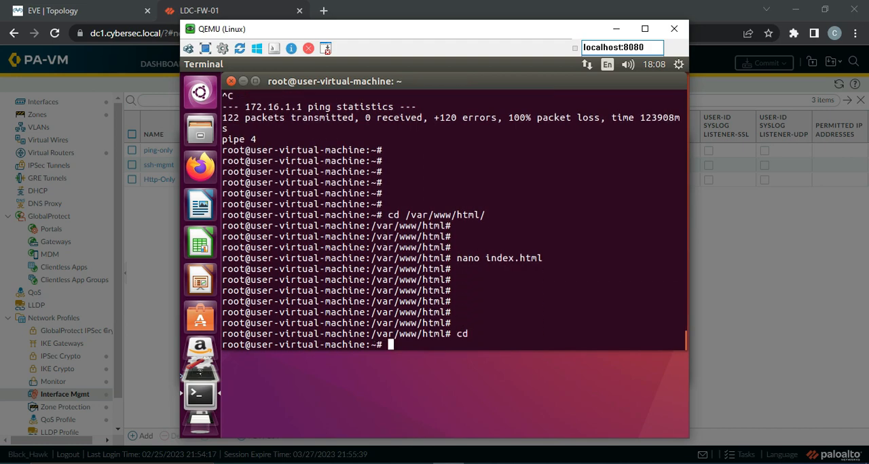
key(Return)
key(Return)
key(Return)
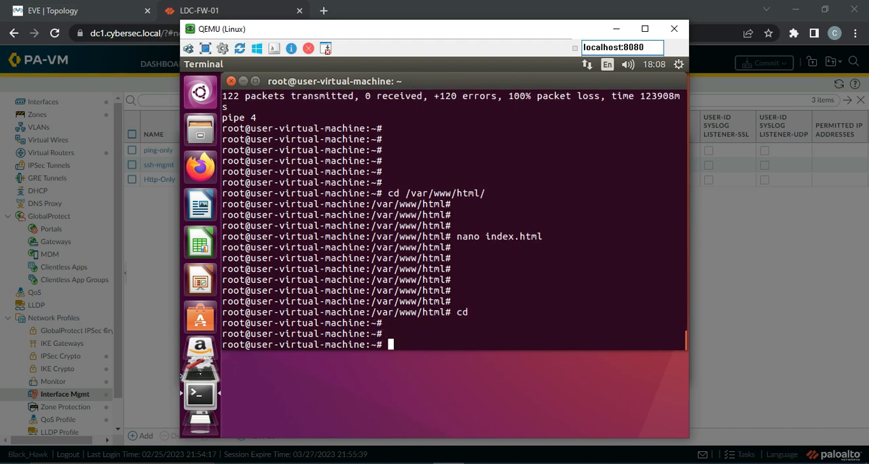
click(201, 169)
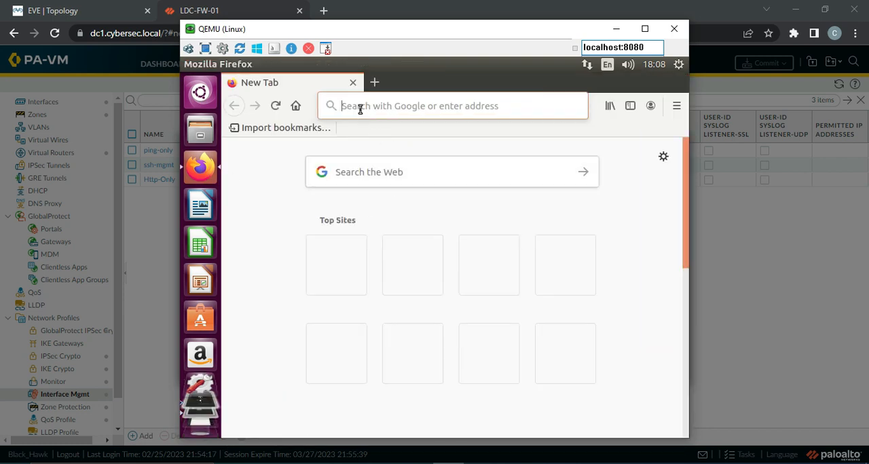
text(ht)
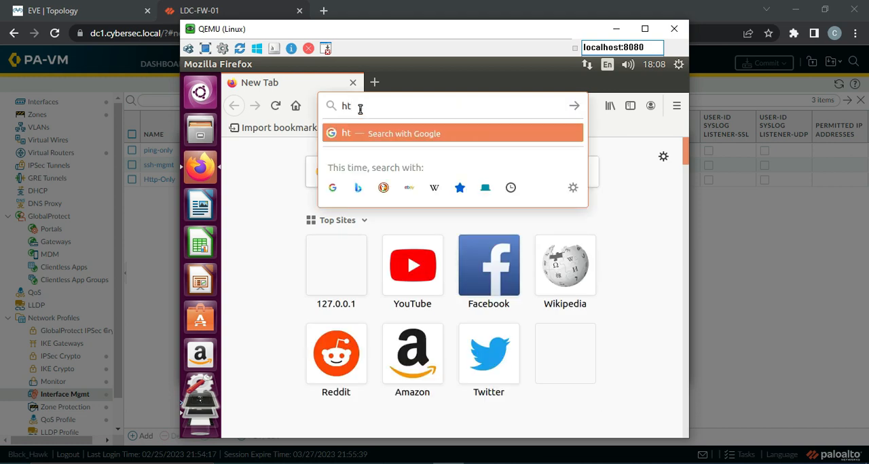
text(tp)
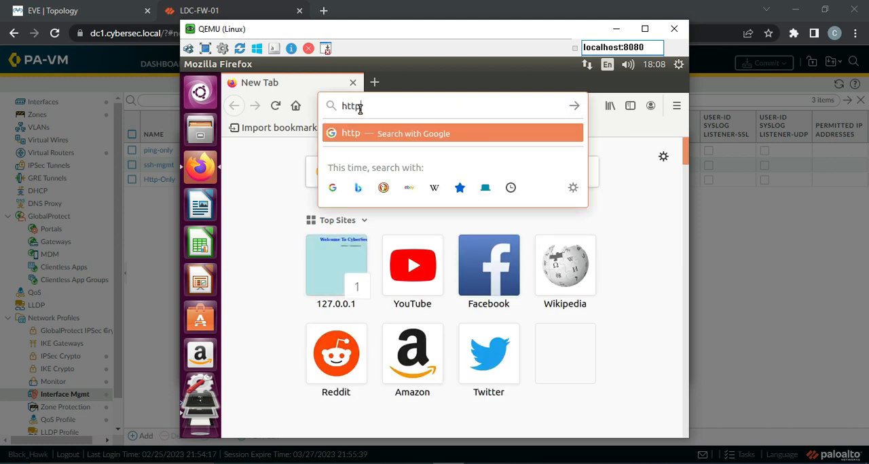
text(://)
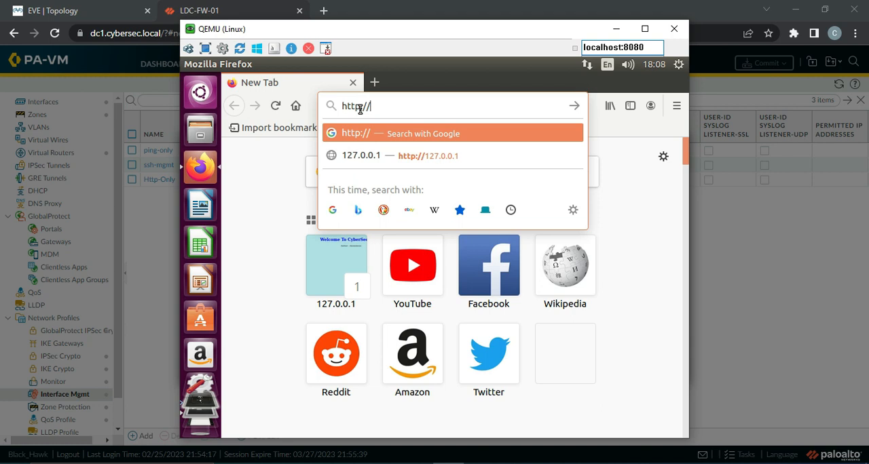
click(410, 158)
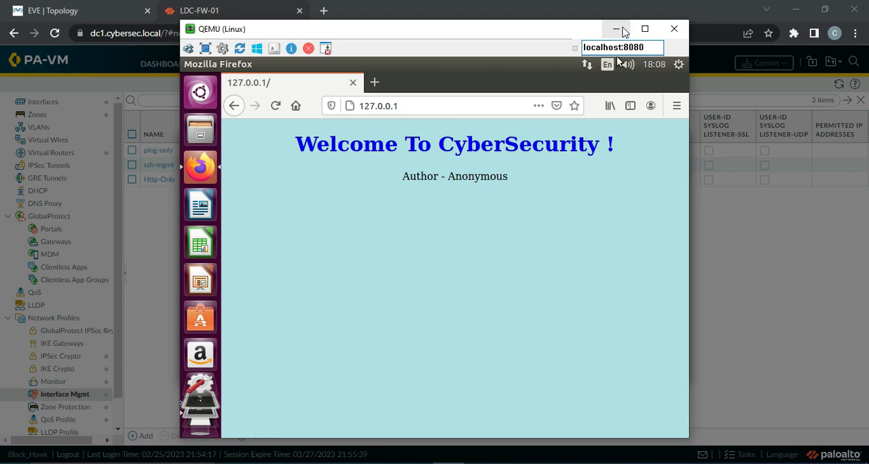
Step: Switch back to the LDC-FW-01 web interface, examine the details of the commit job, and close the task list
click(621, 29)
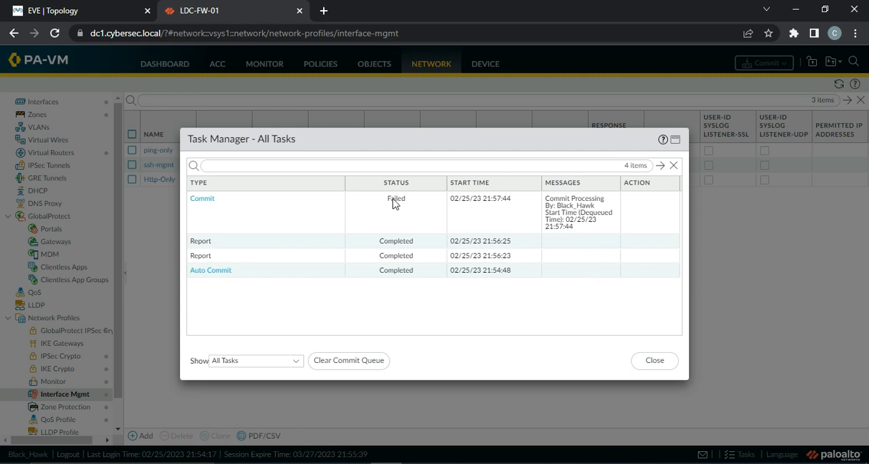
click(207, 206)
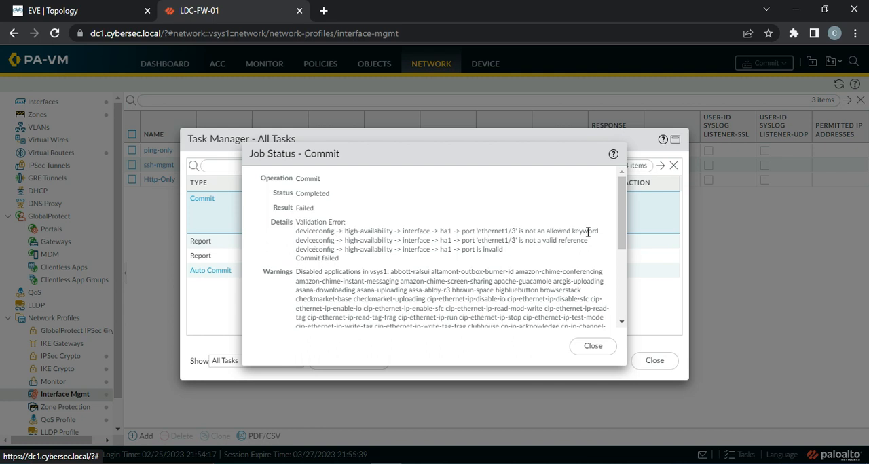
click(595, 347)
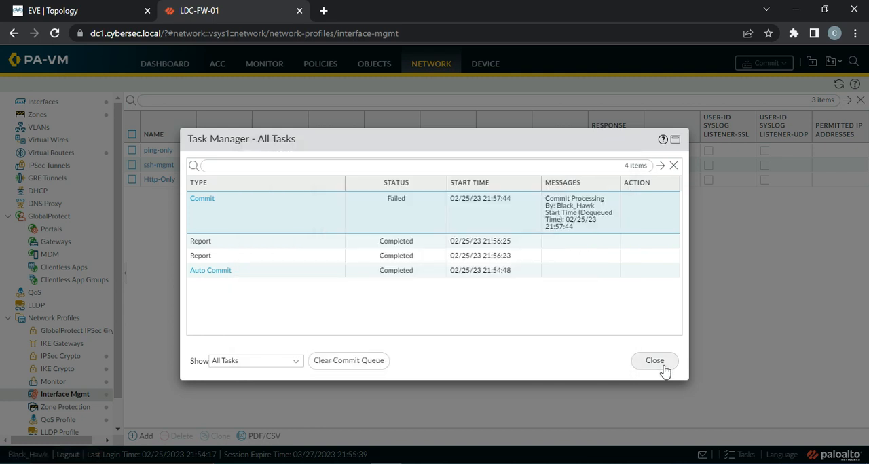
click(653, 363)
Step: Open the device's High Availability settings and examine the HA1 and HA2 link configuration
click(477, 68)
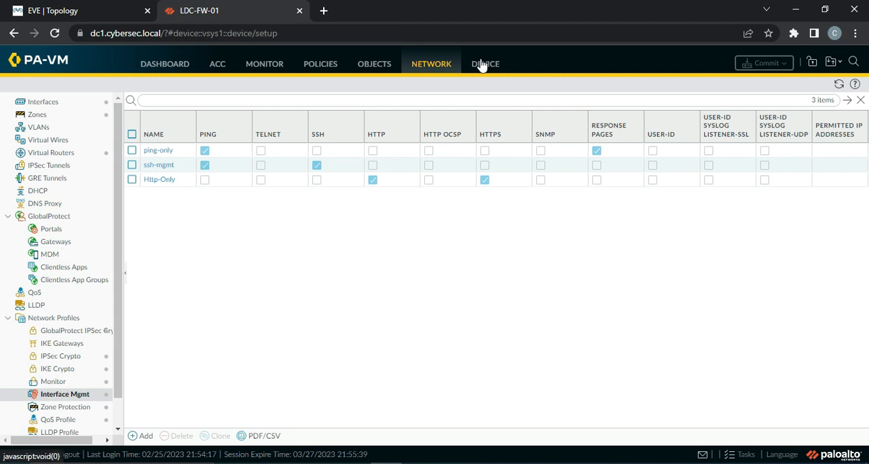
click(70, 116)
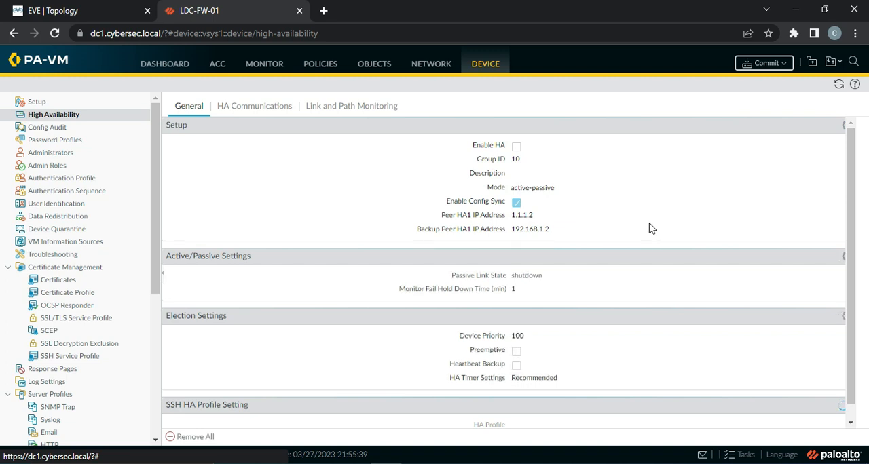
click(271, 107)
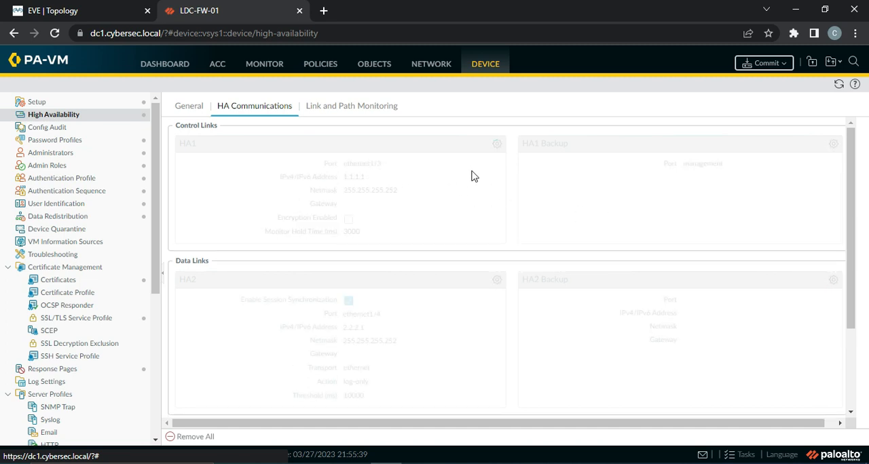
Step: Try to enable HA in the general High Availability setup, and discard the setup change
click(197, 110)
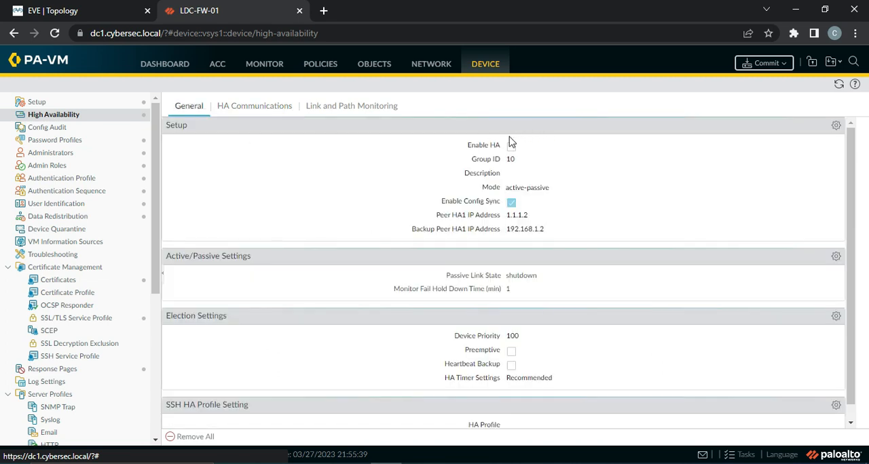
click(836, 124)
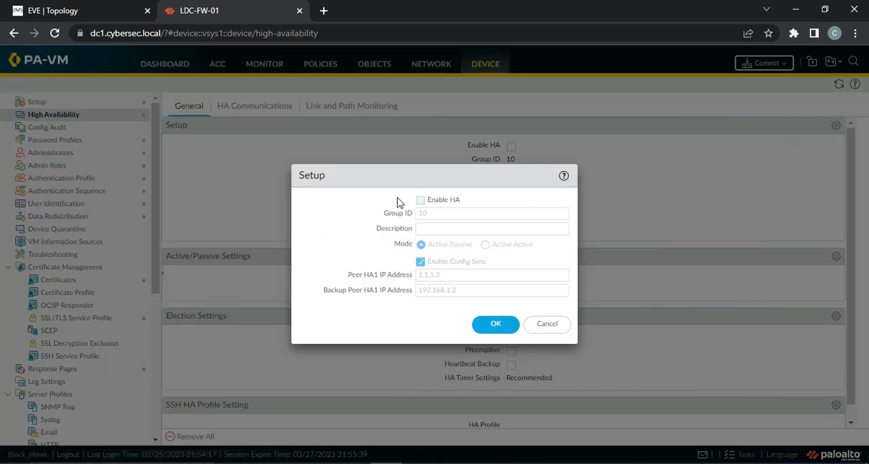
click(420, 201)
click(501, 326)
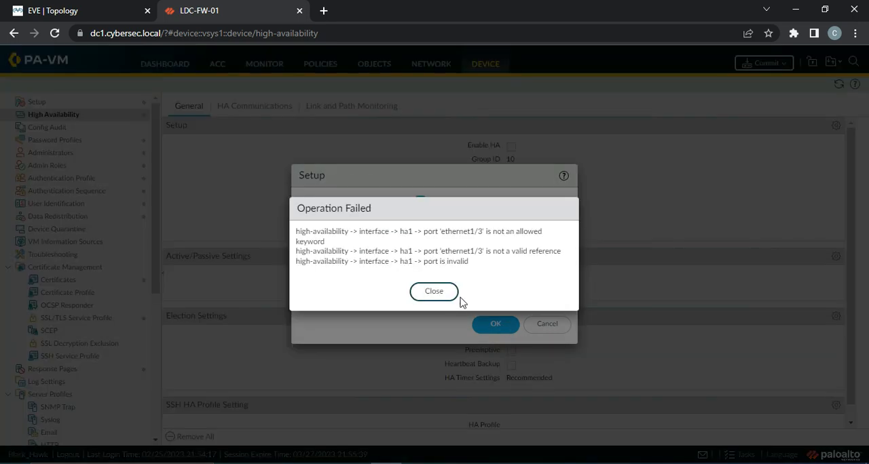
click(445, 292)
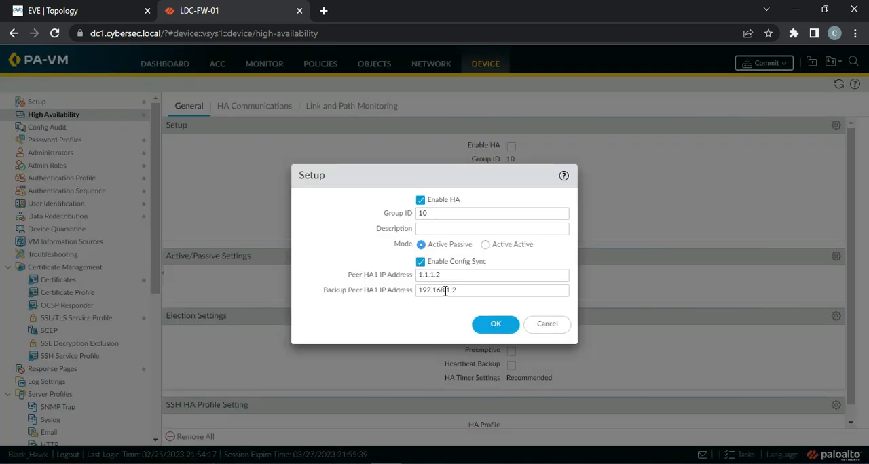
click(499, 322)
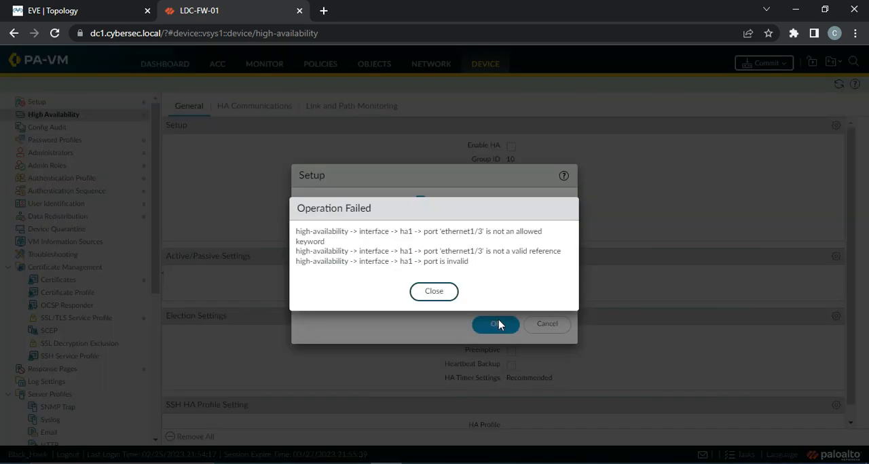
click(431, 291)
click(546, 325)
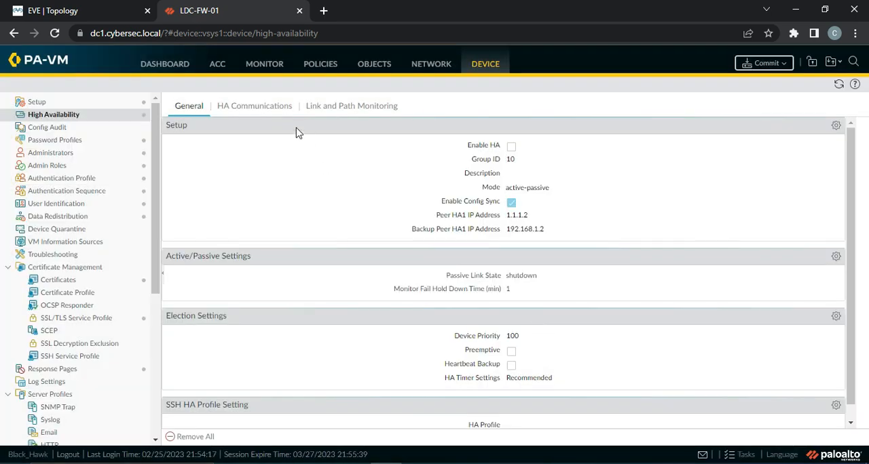
Step: Change the HA1 control link port to ethernet1/5 in the HA communications settings
click(252, 107)
click(496, 146)
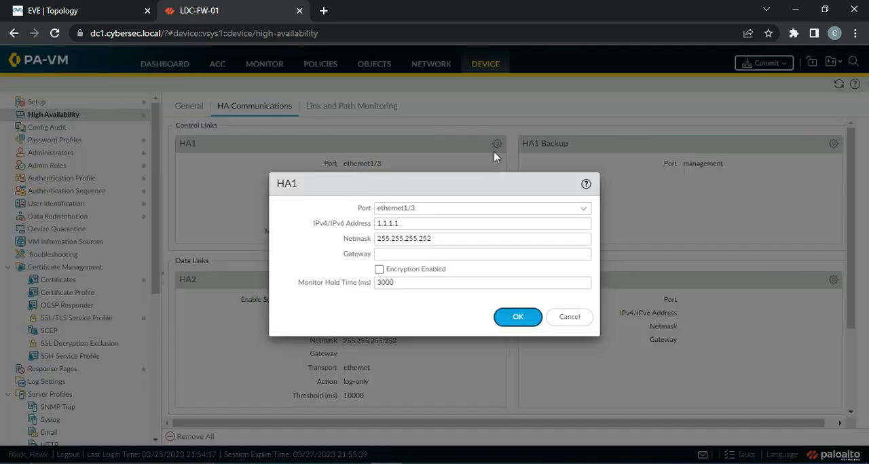
click(584, 212)
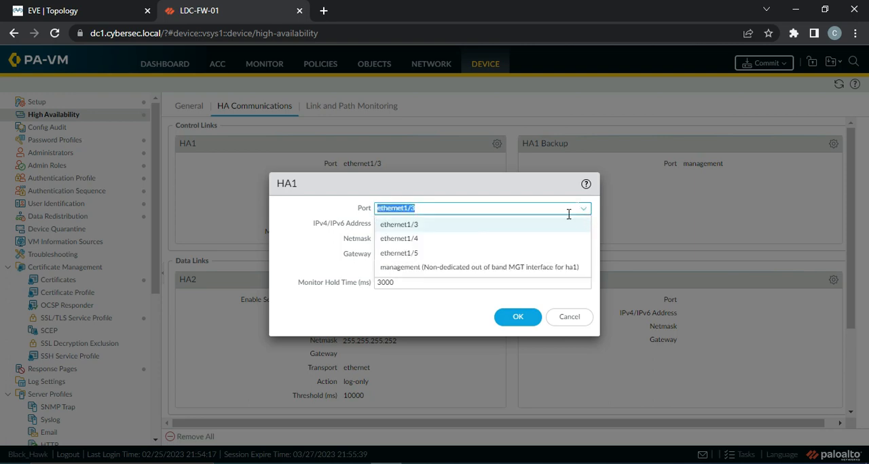
click(432, 257)
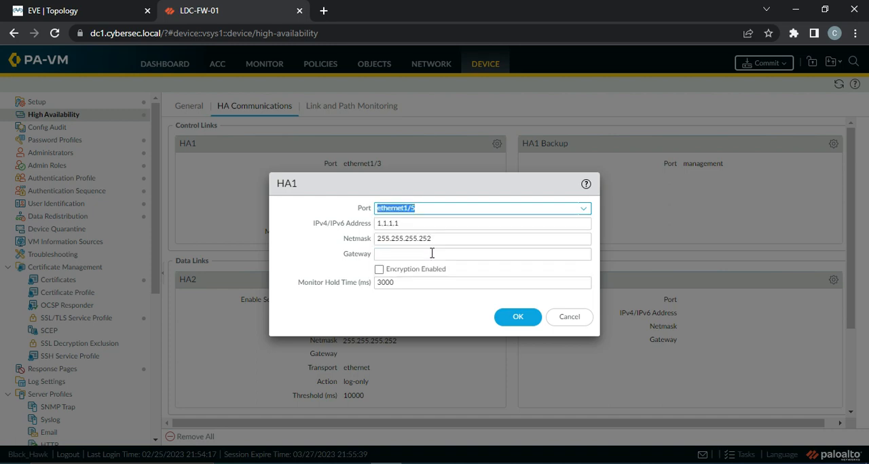
click(516, 320)
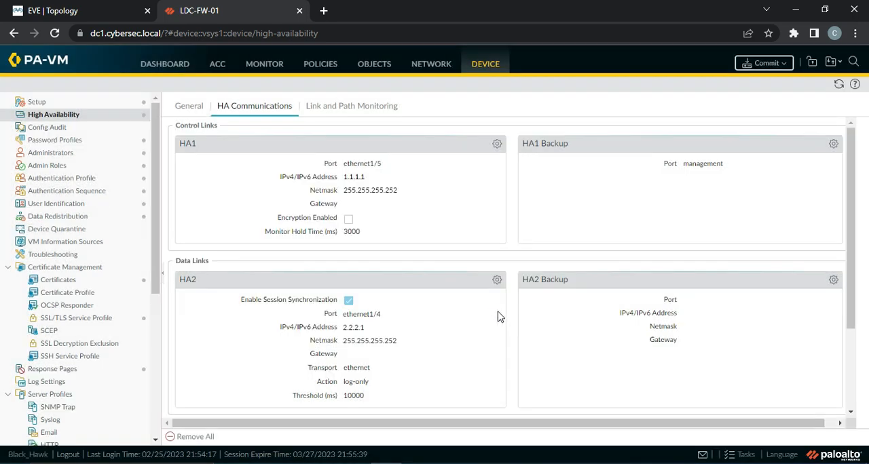
Step: Review the firewall's Ethernet interface types and compare them with the links in the EVE-NG topology
click(429, 68)
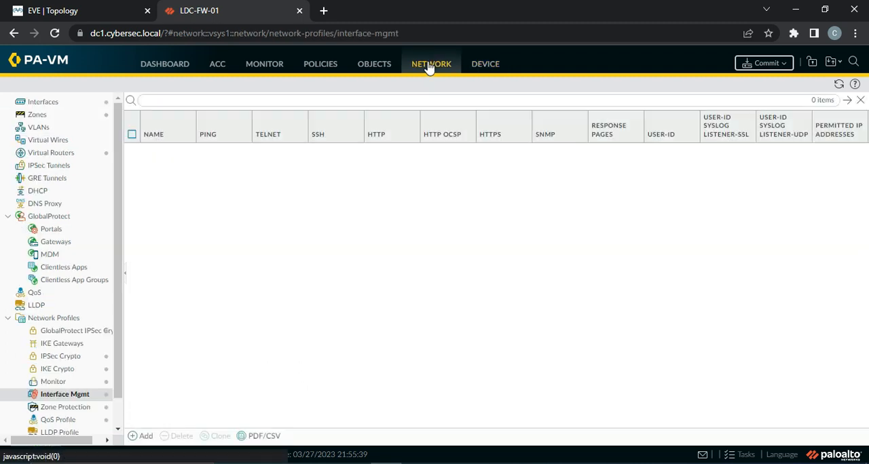
click(35, 104)
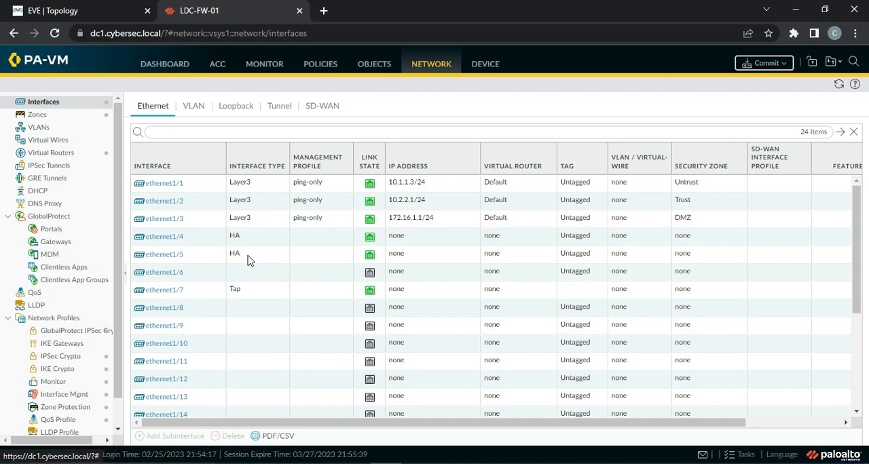
click(78, 11)
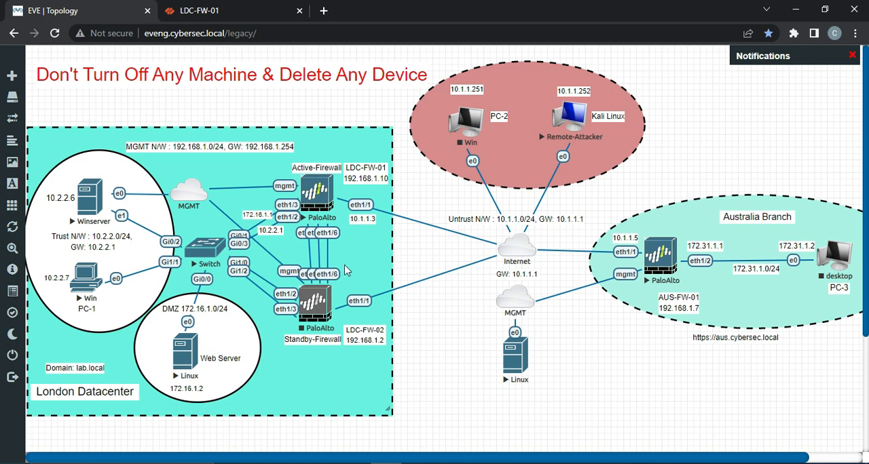
key(ctrl+Tab)
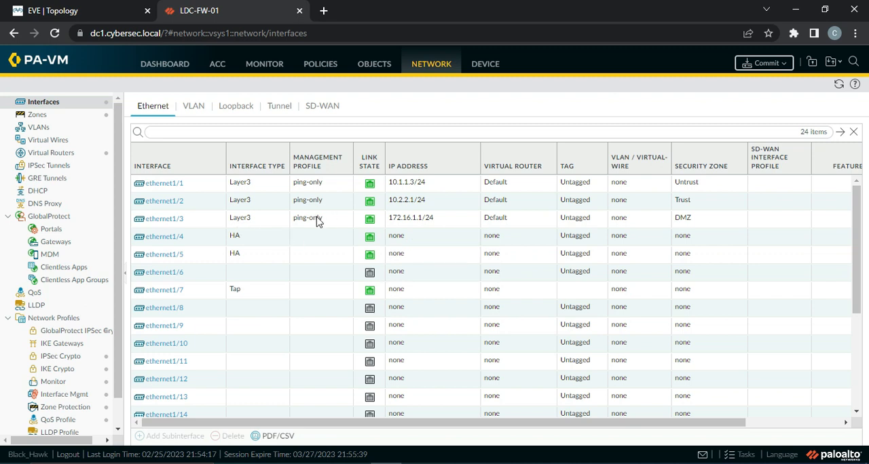
Step: Enable HA in the general High Availability setup to test the new HA1 port, and disable it again
click(477, 70)
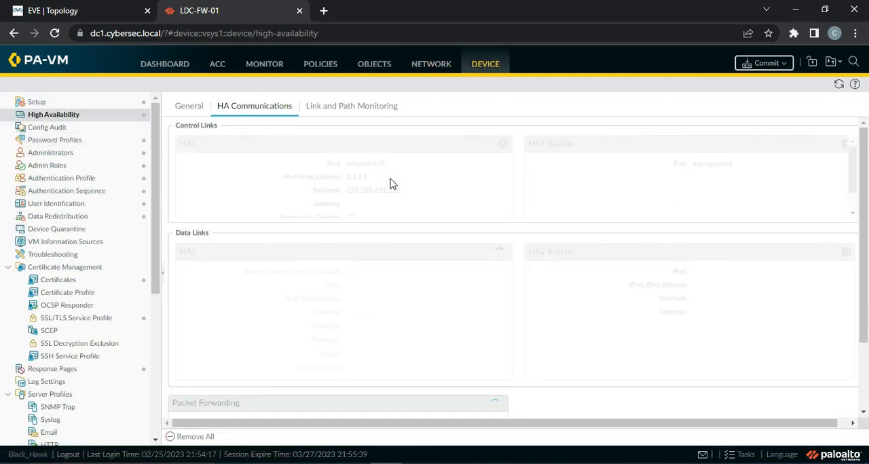
click(183, 109)
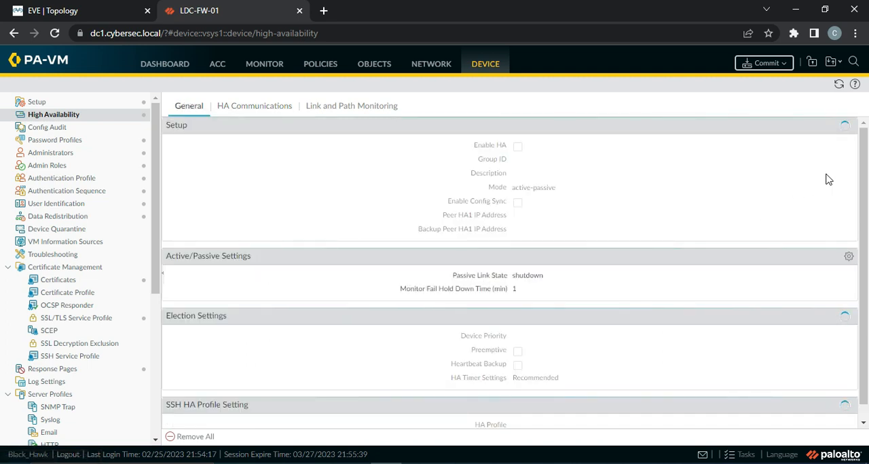
click(849, 126)
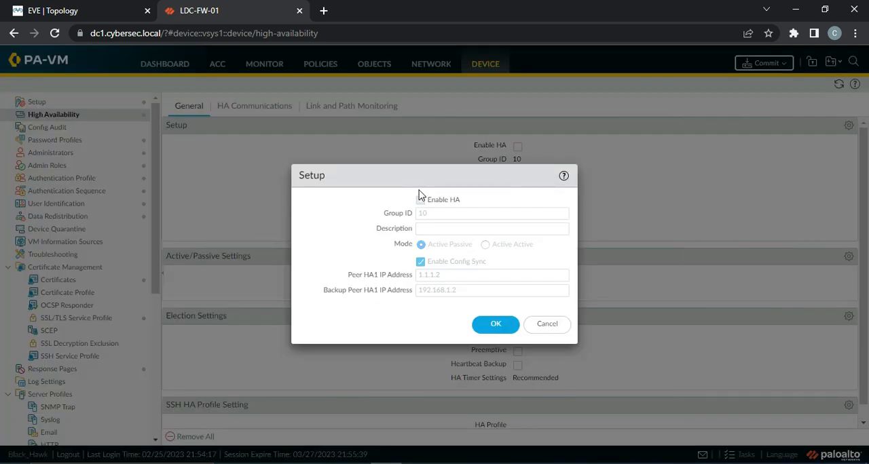
click(420, 200)
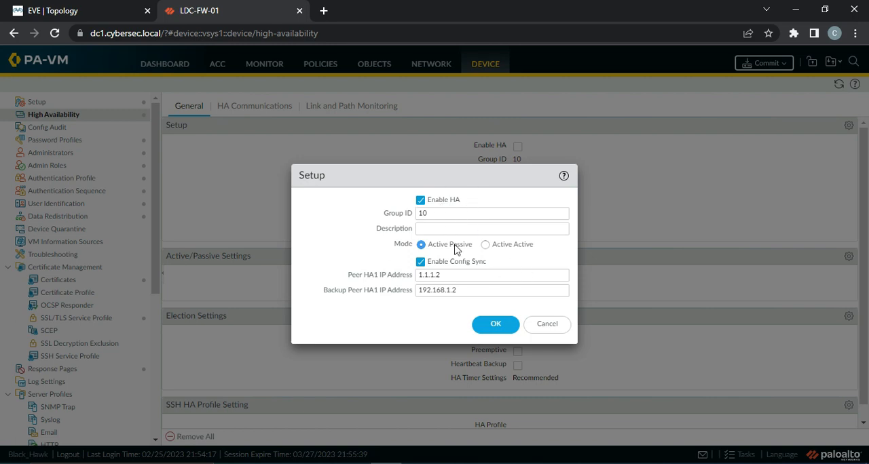
click(498, 324)
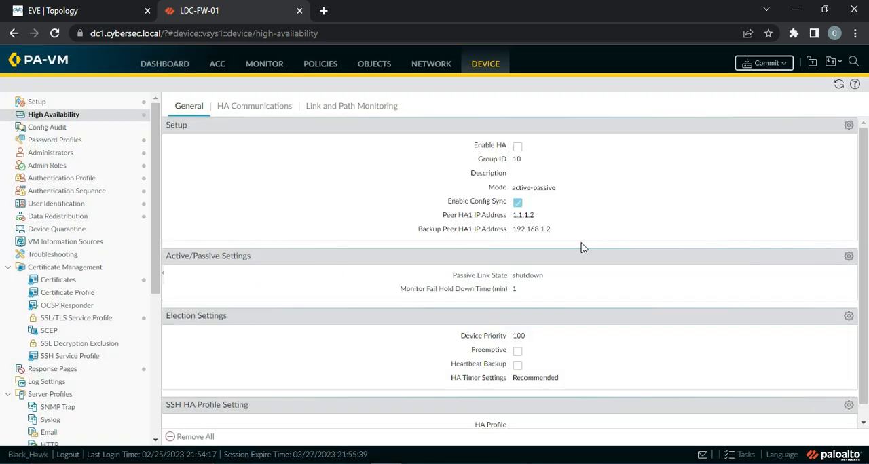
click(849, 126)
click(421, 200)
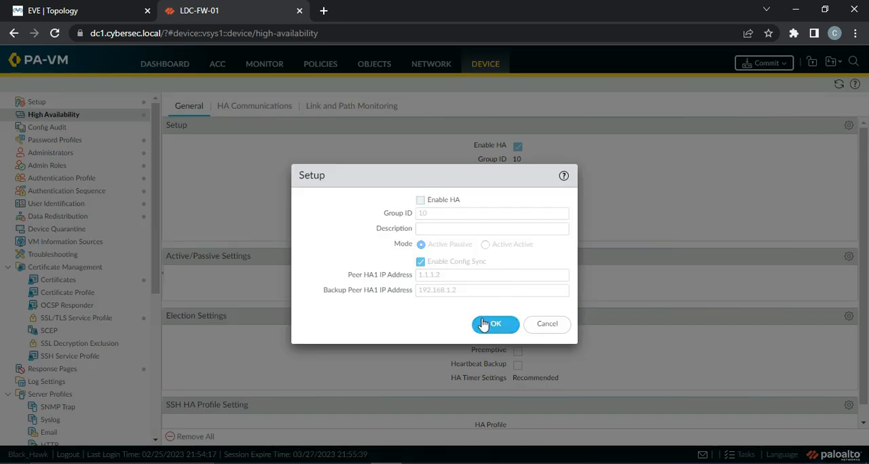
click(495, 325)
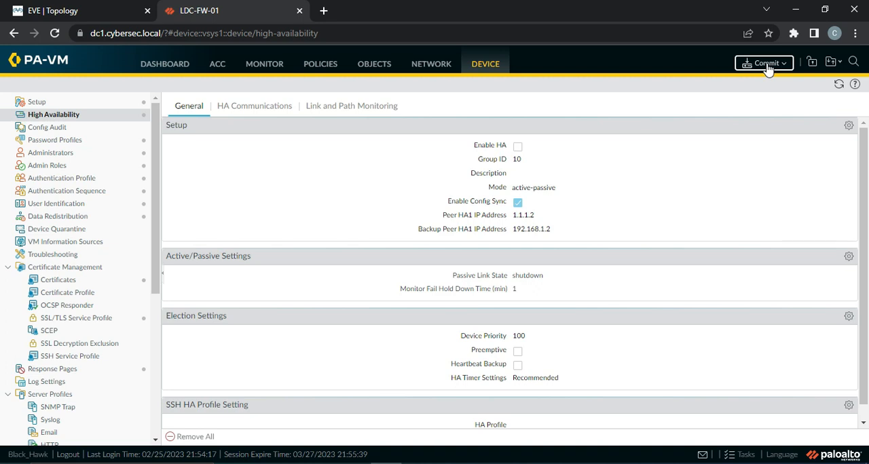
Step: Commit all policy, object, device and network changes on the firewall
click(767, 68)
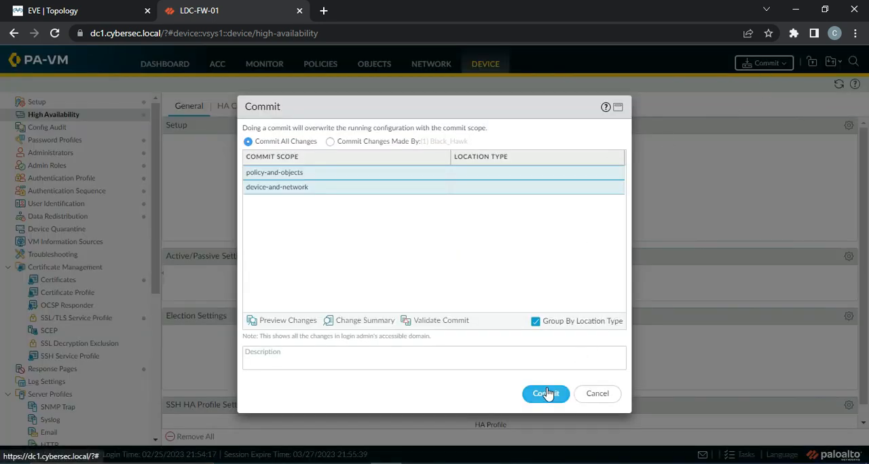
click(547, 394)
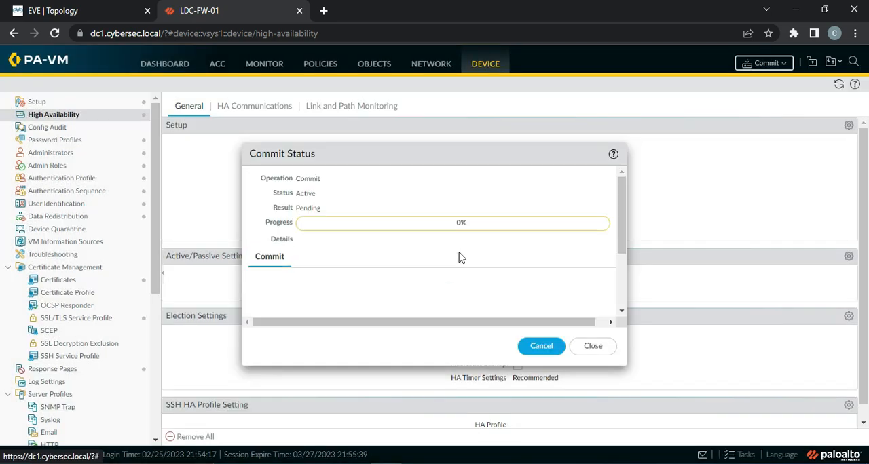
click(458, 463)
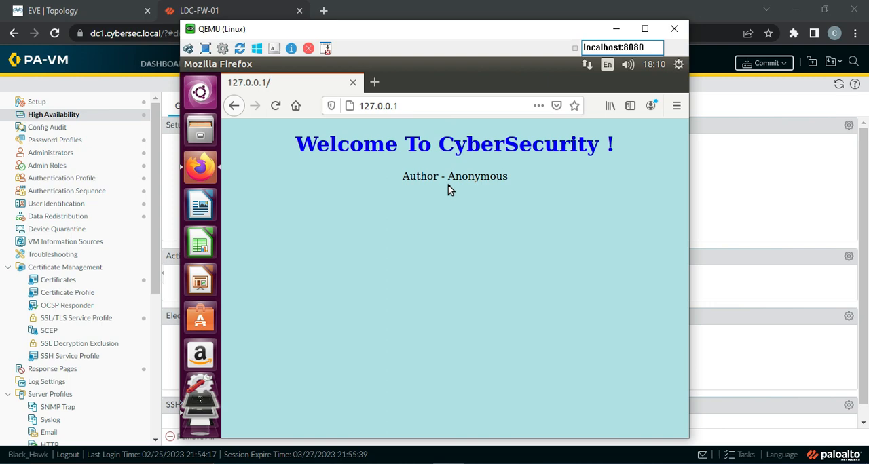
click(323, 11)
click(290, 27)
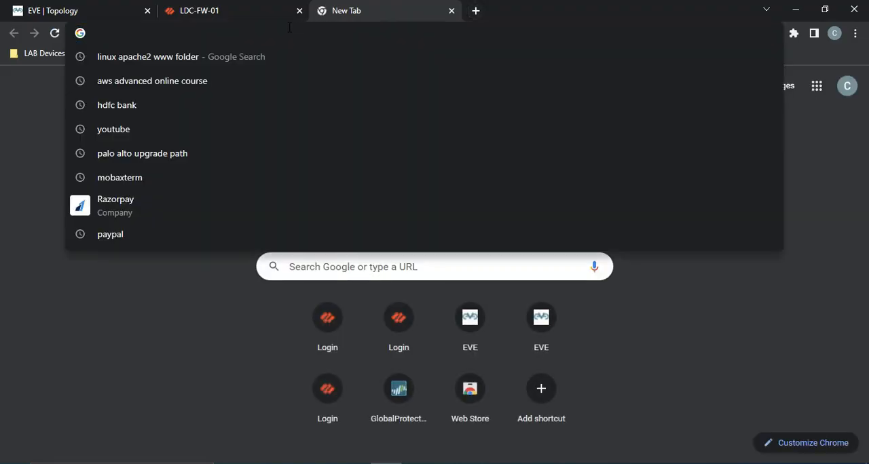
text(http://)
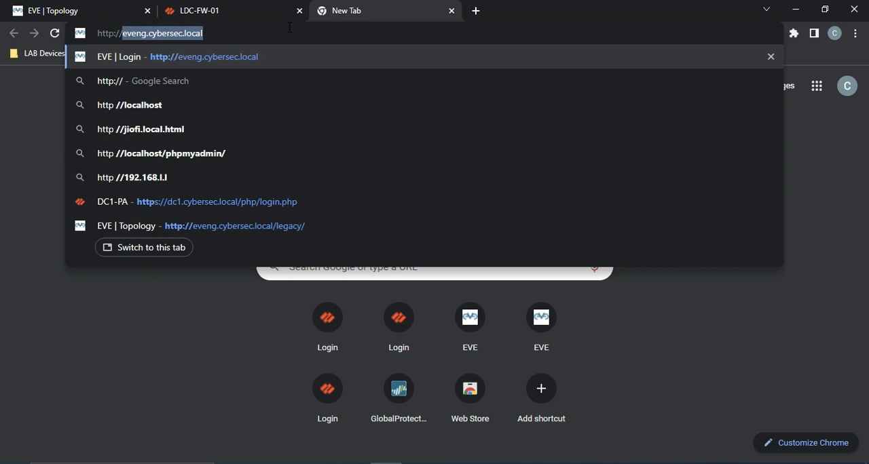
text(test.)
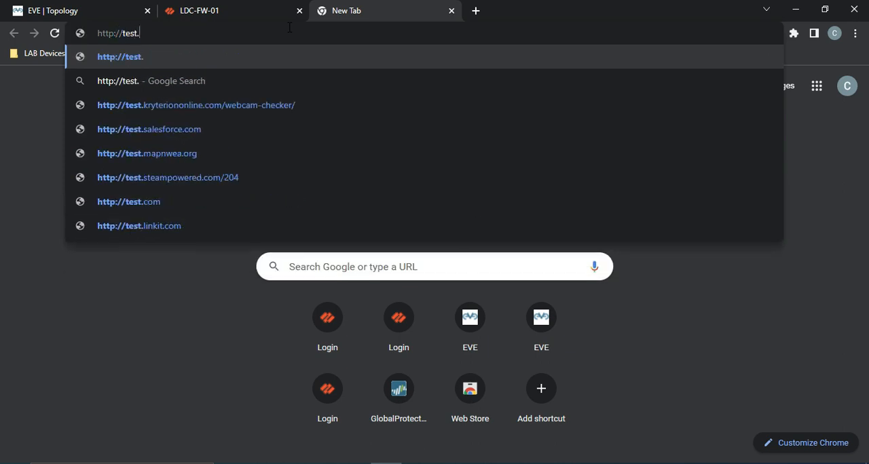
text(cybersec.local)
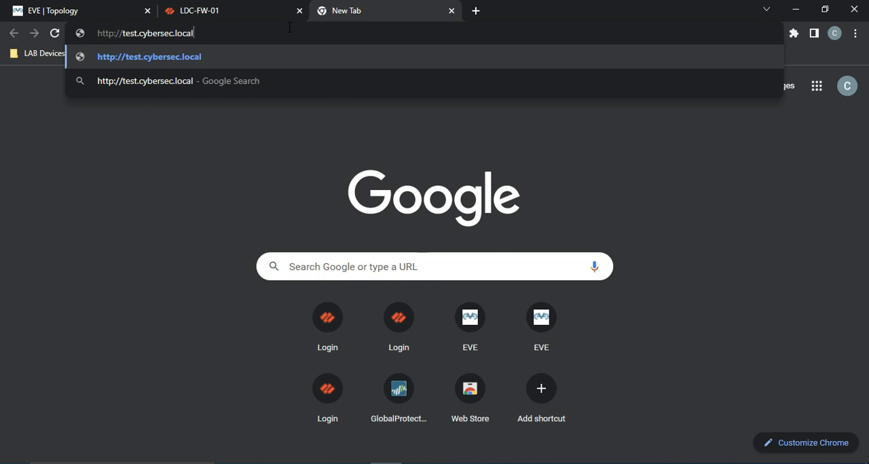
key(Return)
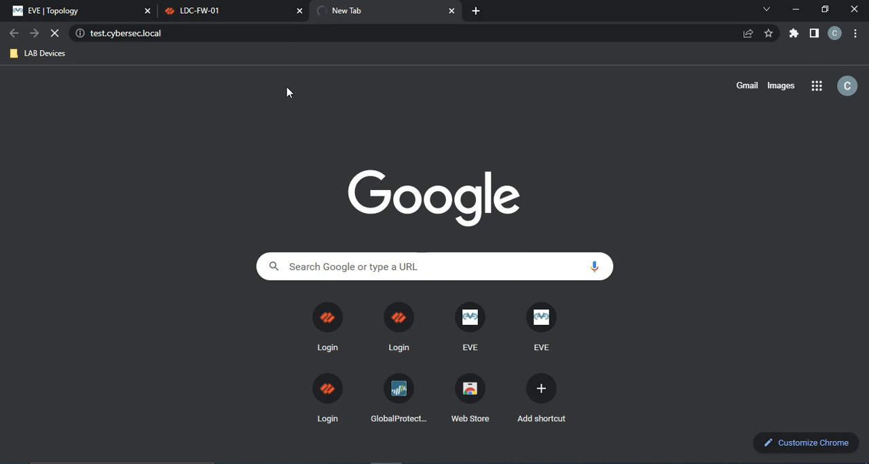
Step: Check and close the LDC-FW-01 commit status, and review the web server in the topology and the test.cybersec.local page
click(209, 16)
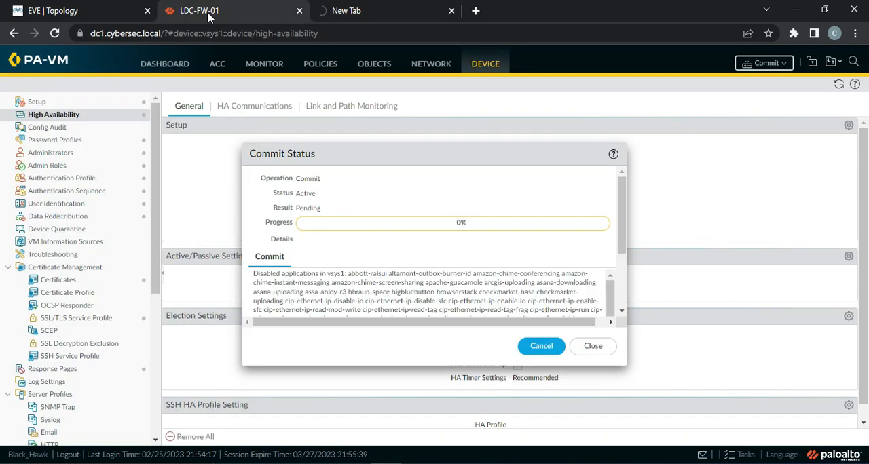
click(594, 347)
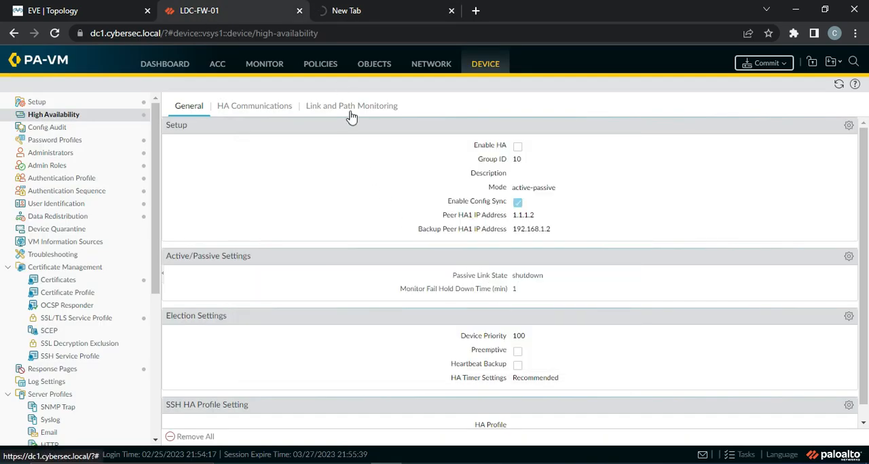
click(76, 12)
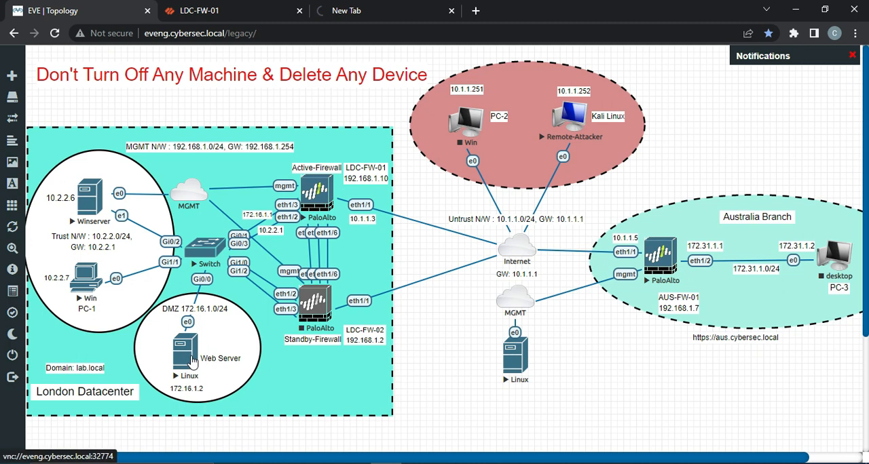
click(350, 17)
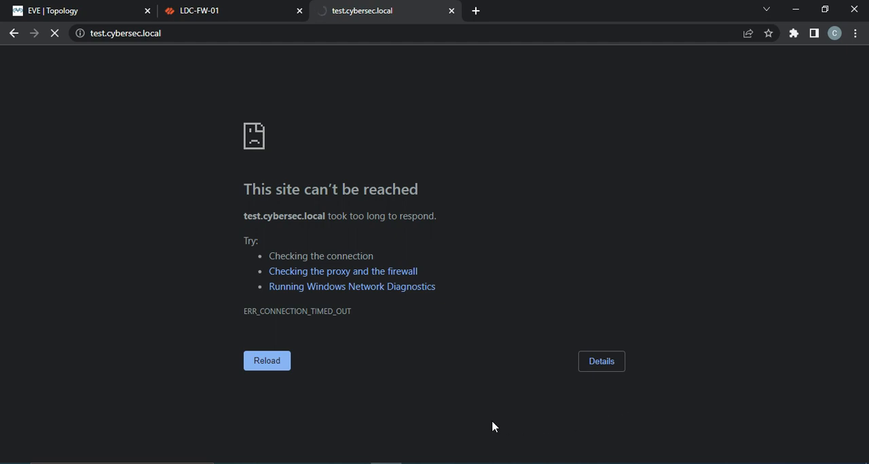
Step: Open the traffic logs on LDC-FW-01 and search Google for "what's my ip" in a new browser tab
click(221, 15)
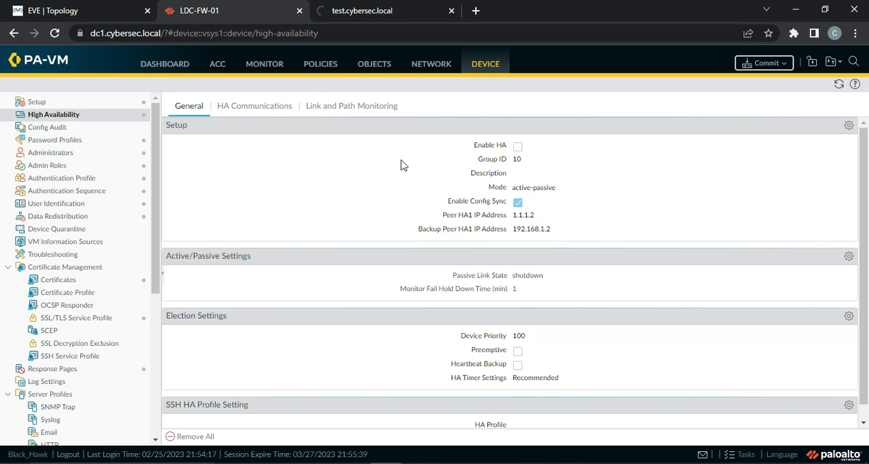
click(255, 67)
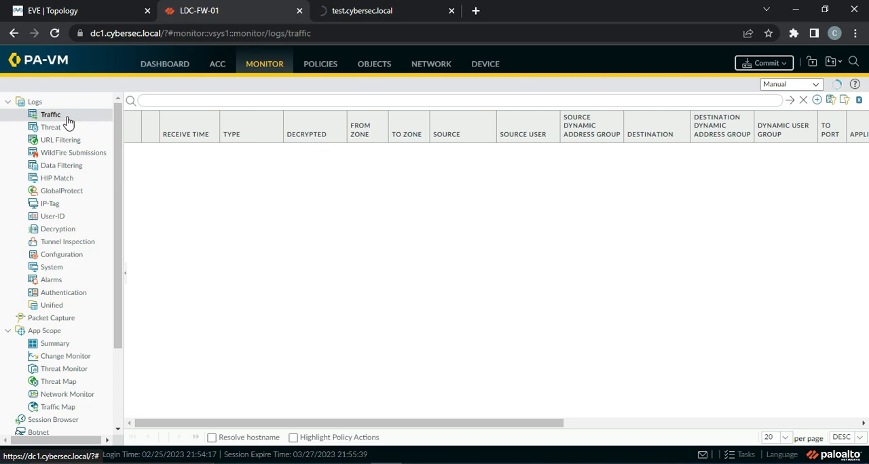
click(476, 10)
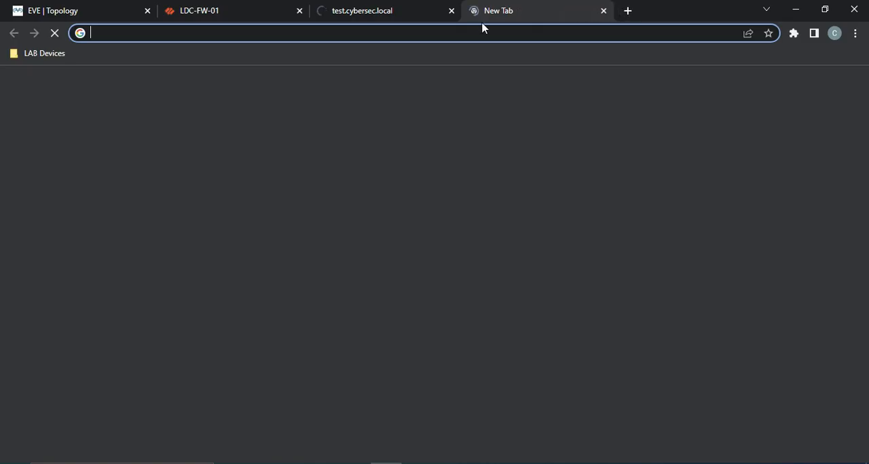
click(367, 262)
text(w)
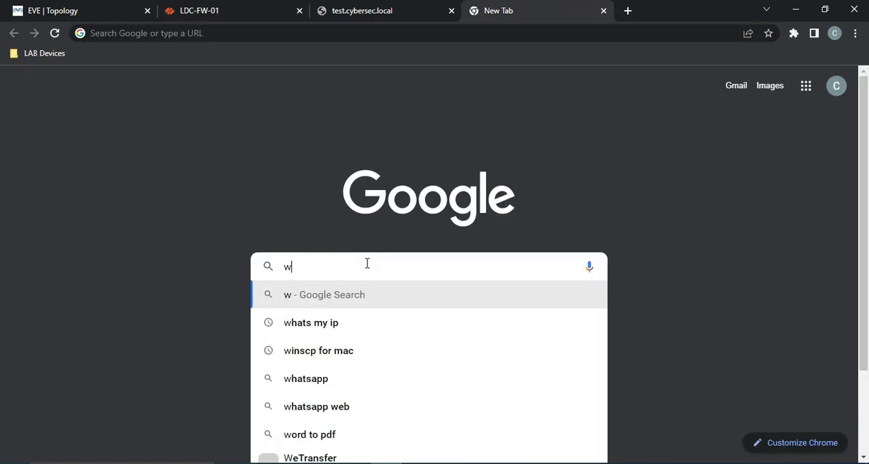
text(hat's )
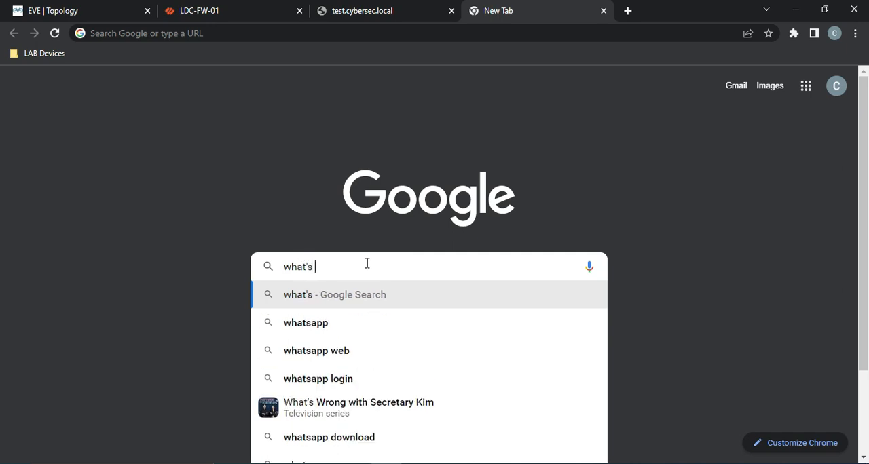
text(my ip)
key(Return)
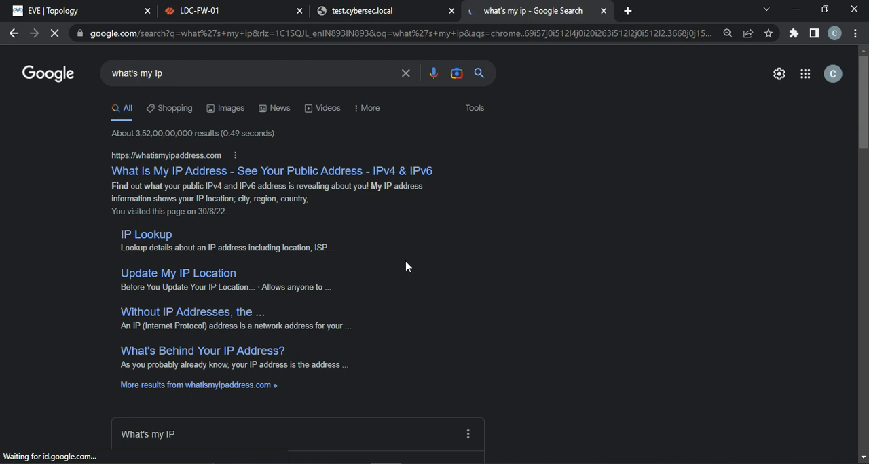
scroll(380, 270, down, 3)
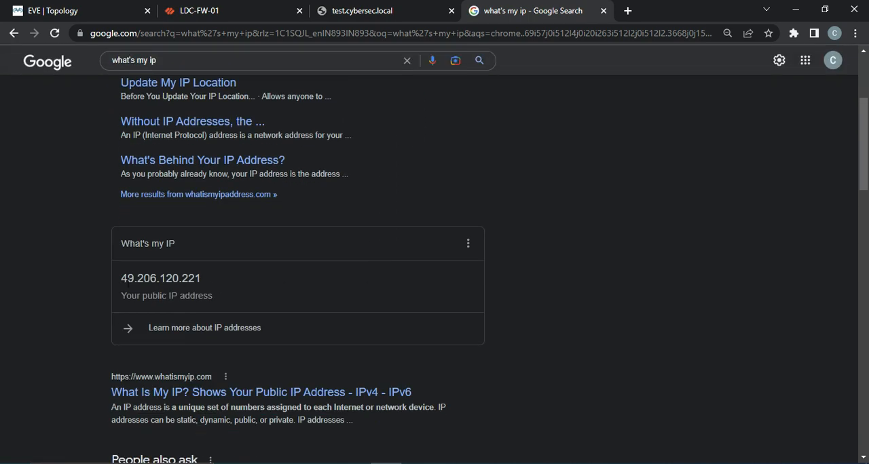
mouse_move(124, 278)
mouse_down()
mouse_move(194, 279)
mouse_move(123, 279)
mouse_up()
right_click(147, 280)
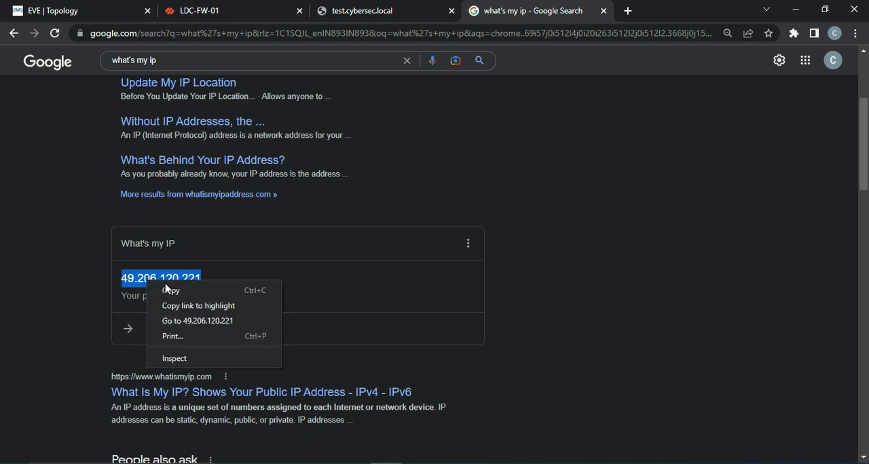
click(167, 289)
Step: Filter the LDC-FW-01 traffic logs to the source address 49.206.120.221 using the addr.src expression
click(217, 10)
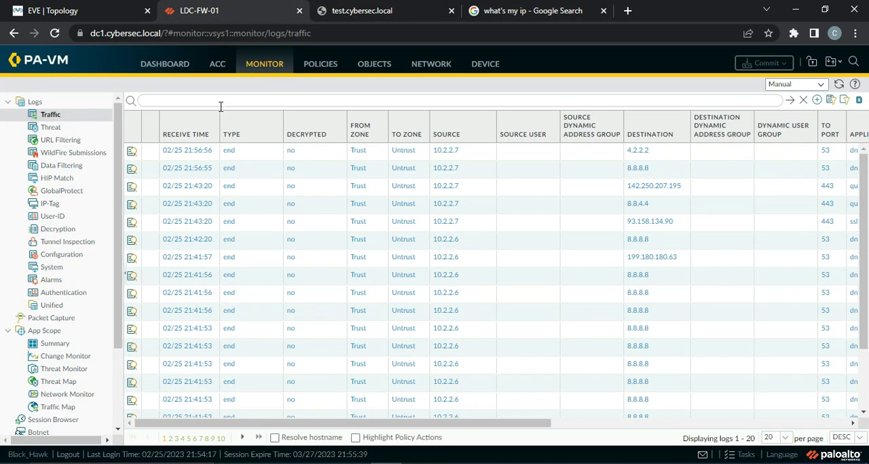
click(446, 150)
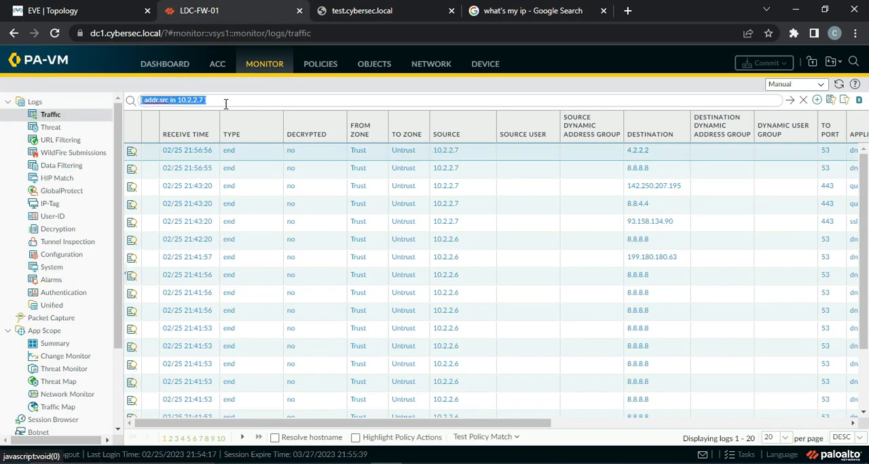
click(203, 101)
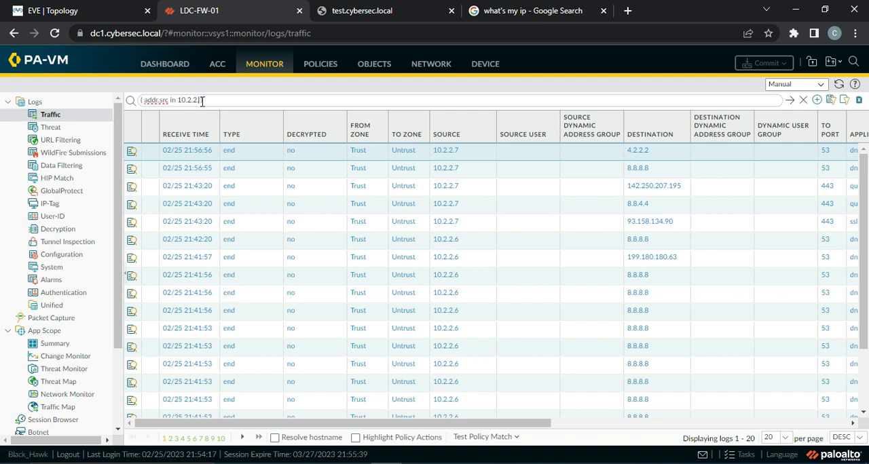
key(ctrl+v)
click(789, 101)
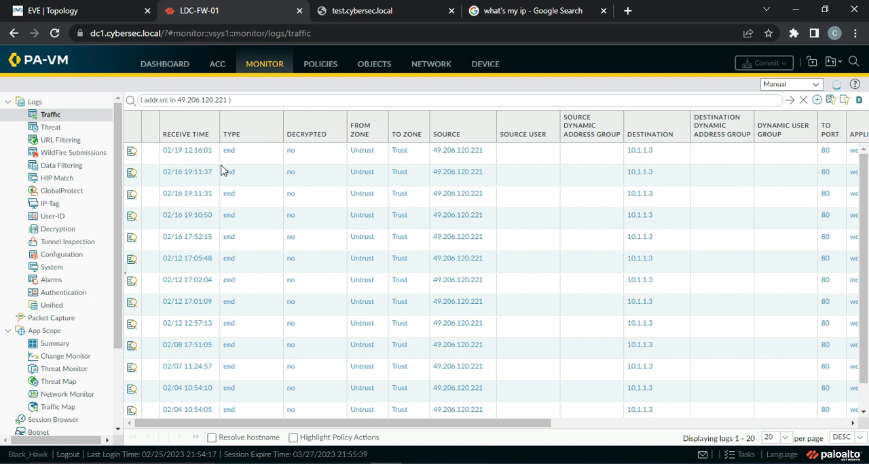
Step: Close the test.cybersec.local page and the IP address search, and open a new browser tab
click(379, 12)
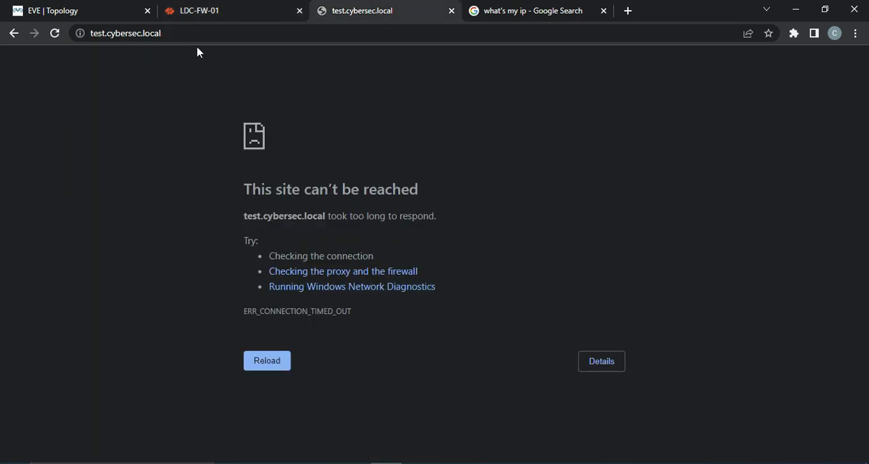
click(453, 10)
click(452, 11)
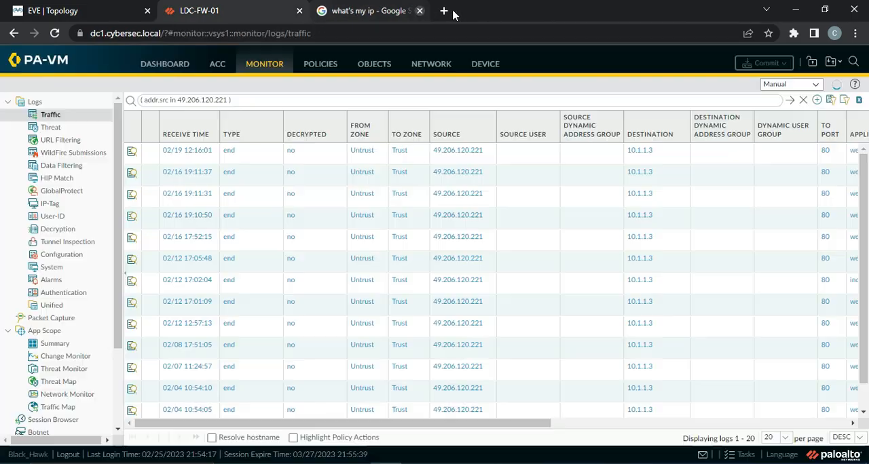
click(324, 12)
click(856, 32)
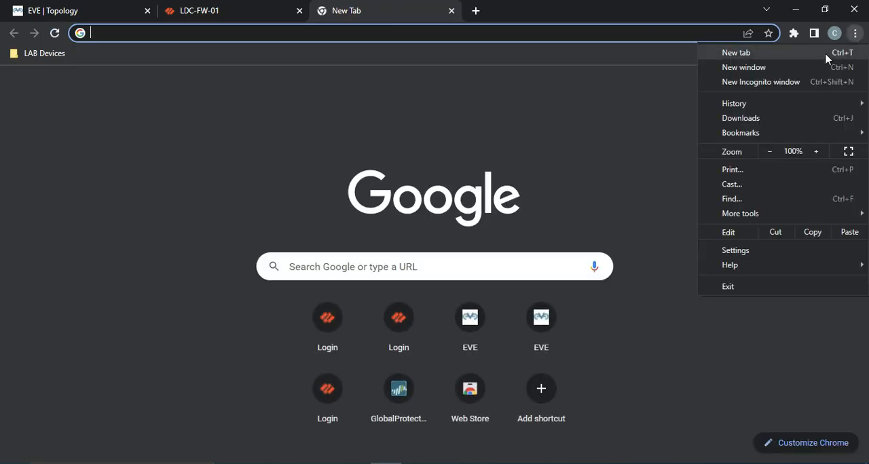
click(753, 86)
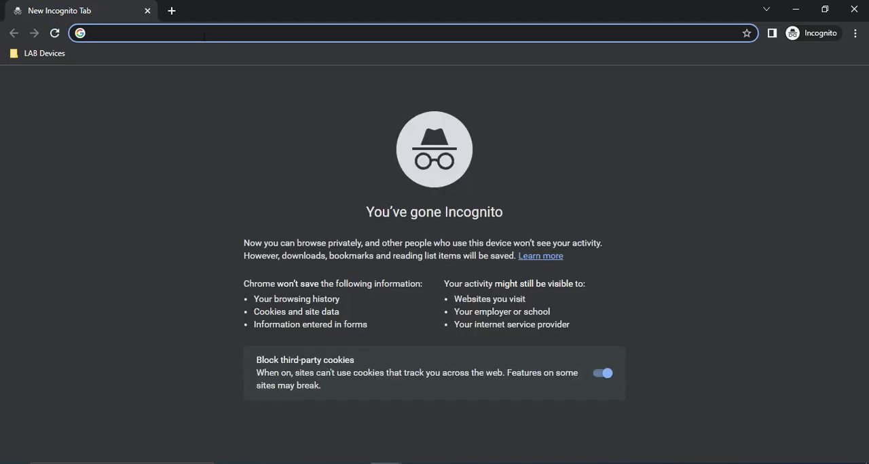
text(http:)
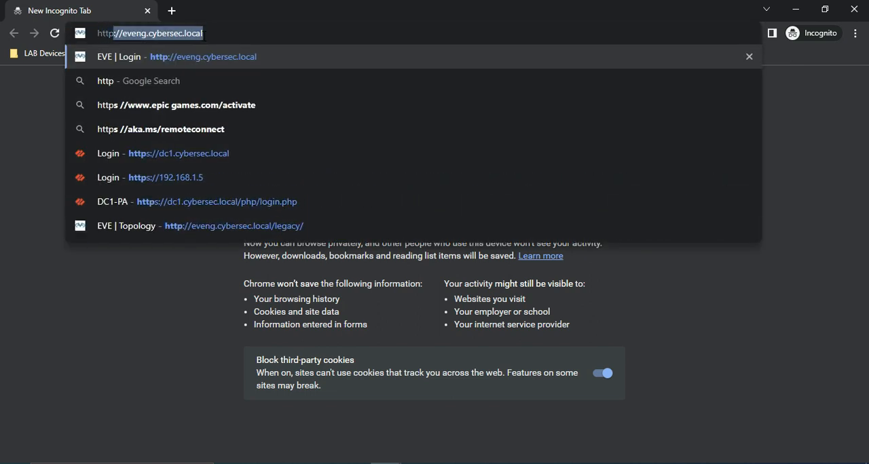
text(//te)
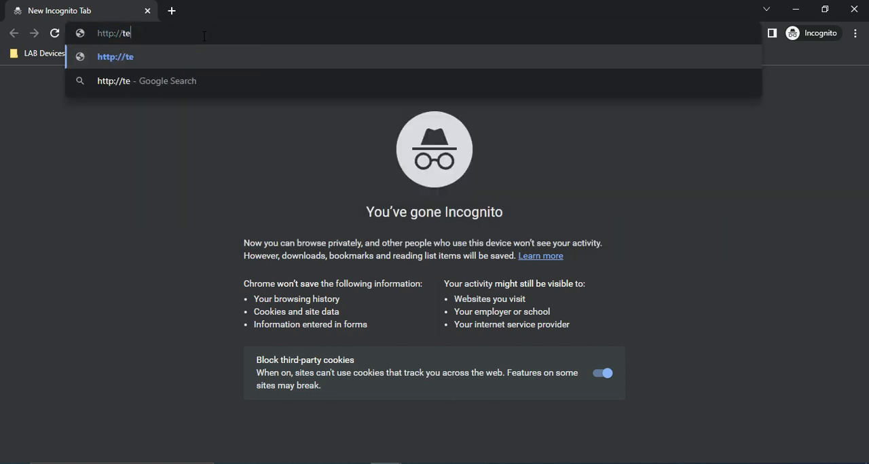
text(st.cyber)
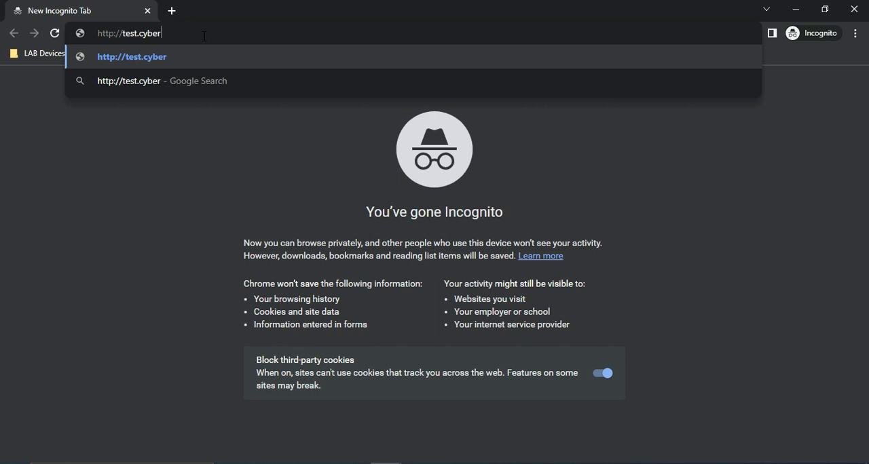
text(sec.local)
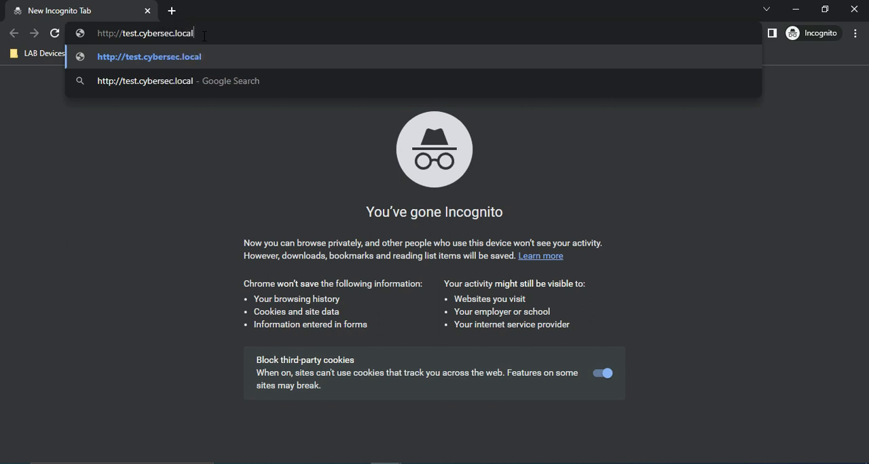
key(Return)
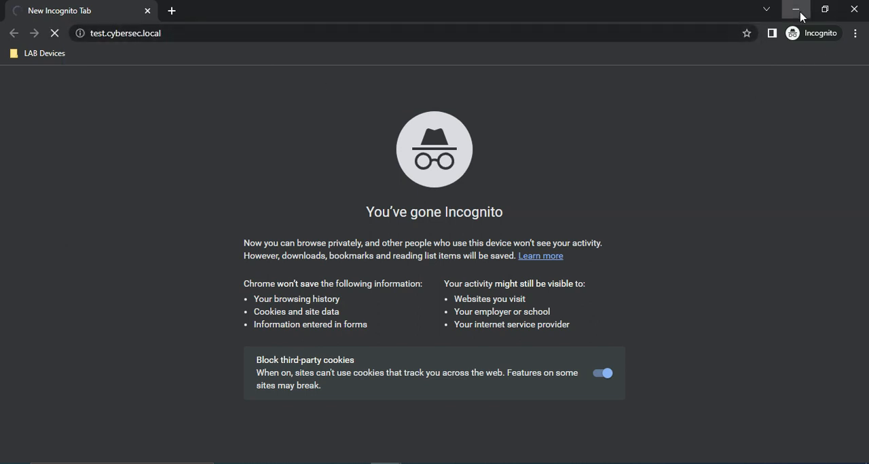
Step: Set the LDC-FW-01 traffic log refresh interval to 10 seconds and reapply the source address filter
click(796, 10)
click(214, 8)
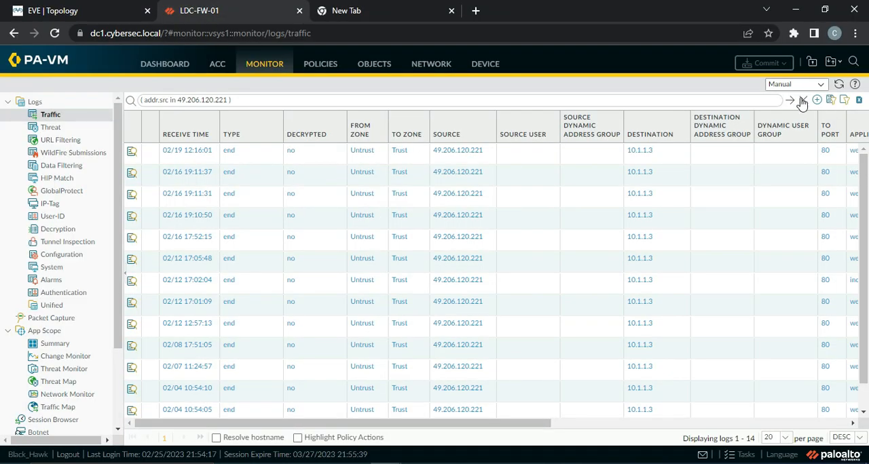
click(819, 85)
click(789, 101)
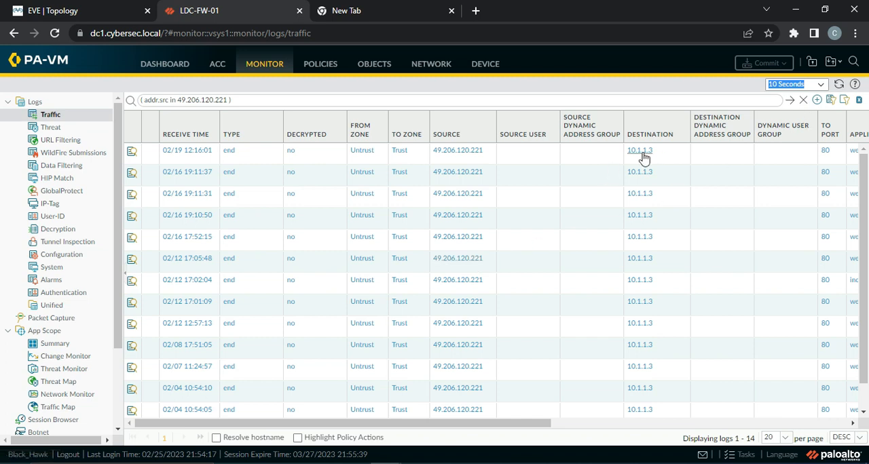
Step: Examine the destination, application and rule of the filtered logs, and compare them with the active firewall's addresses in the topology
drag(505, 432, 613, 440)
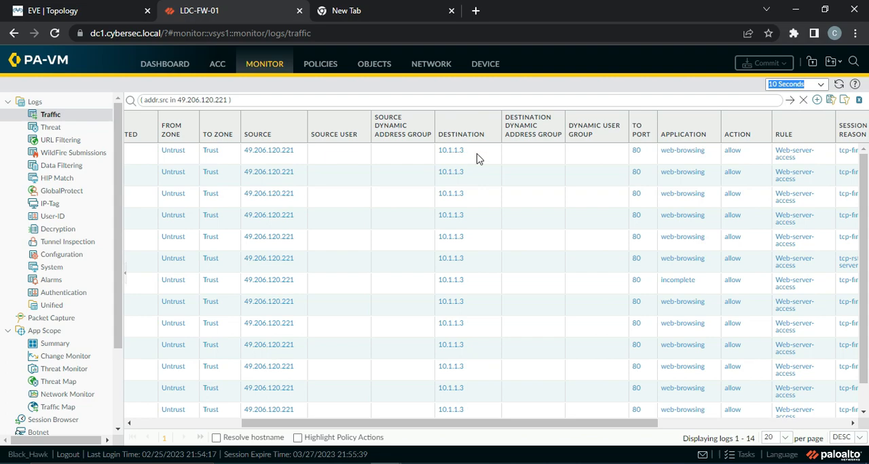
click(84, 14)
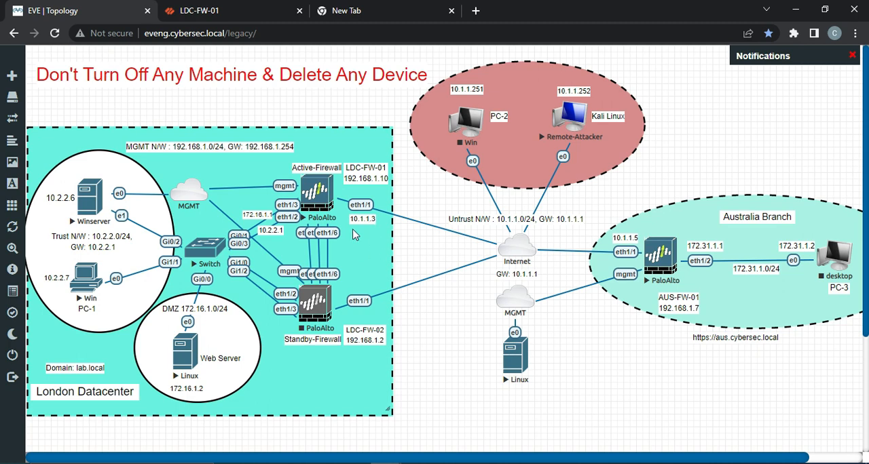
click(273, 12)
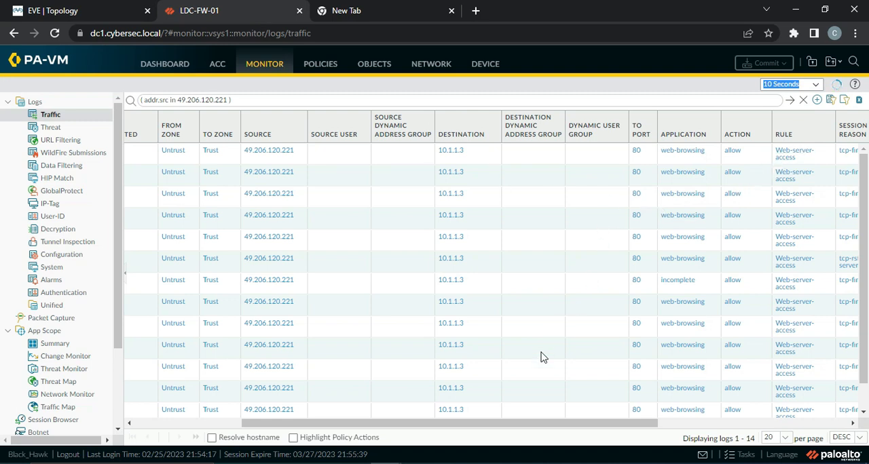
scroll(485, 422, left, 3)
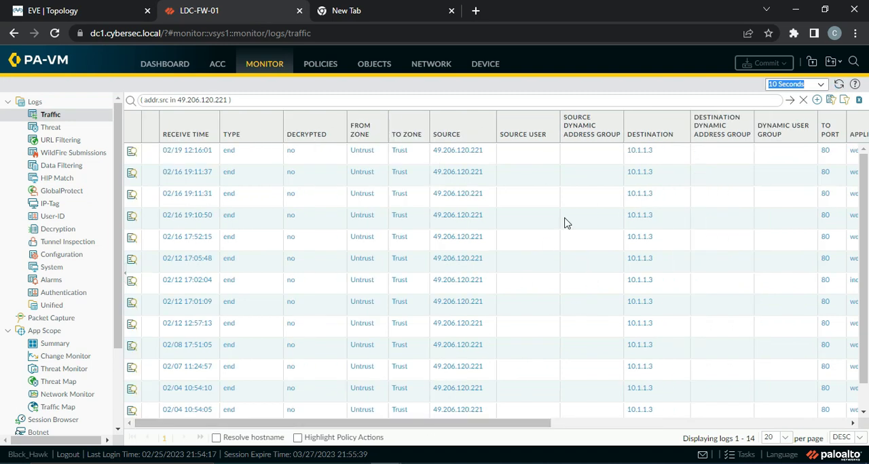
Step: Replace the source address filter on the traffic logs with the destination filter ( addr.dst in 10.1.1.3 )
click(644, 156)
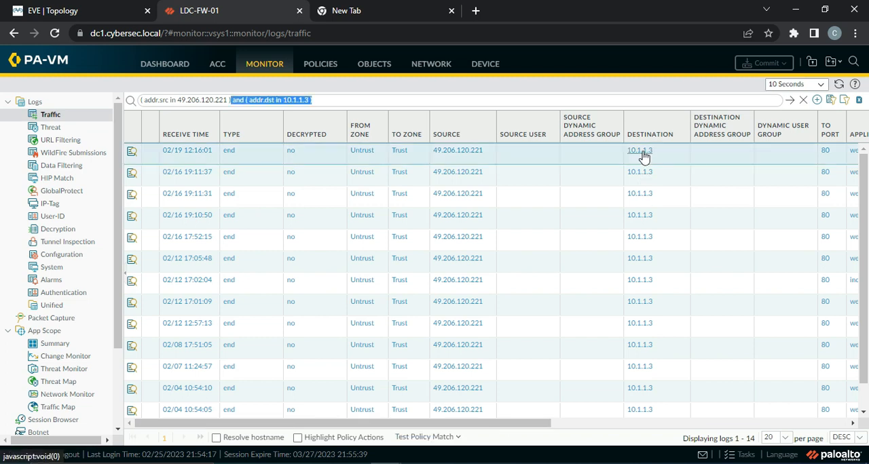
click(245, 101)
key(BackSpace)
key(BackSpace)
key(BackSpace)
key(BackSpace)
key(BackSpace)
key(BackSpace)
key(BackSpace)
key(BackSpace)
key(BackSpace)
key(BackSpace)
key(BackSpace)
key(BackSpace)
key(BackSpace)
key(BackSpace)
key(BackSpace)
key(BackSpace)
key(BackSpace)
key(BackSpace)
key(BackSpace)
key(BackSpace)
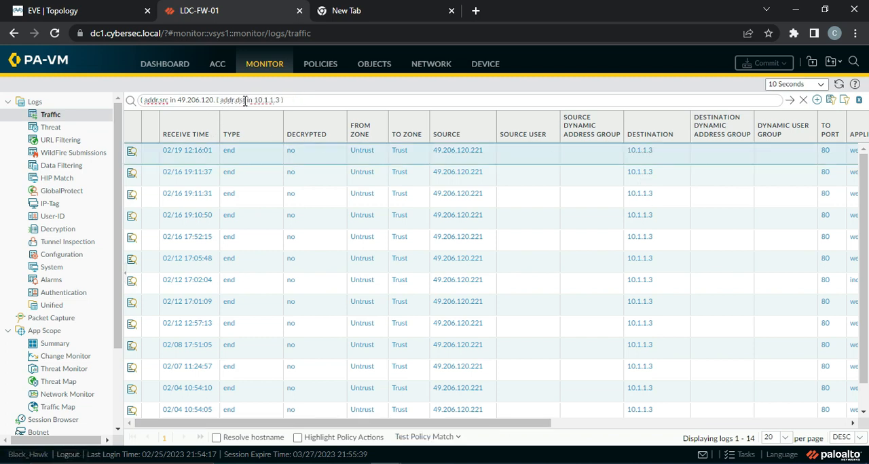
key(Return)
Step: Add the condition ( port.dst eq 80 ) to the traffic log filter and apply it
click(826, 151)
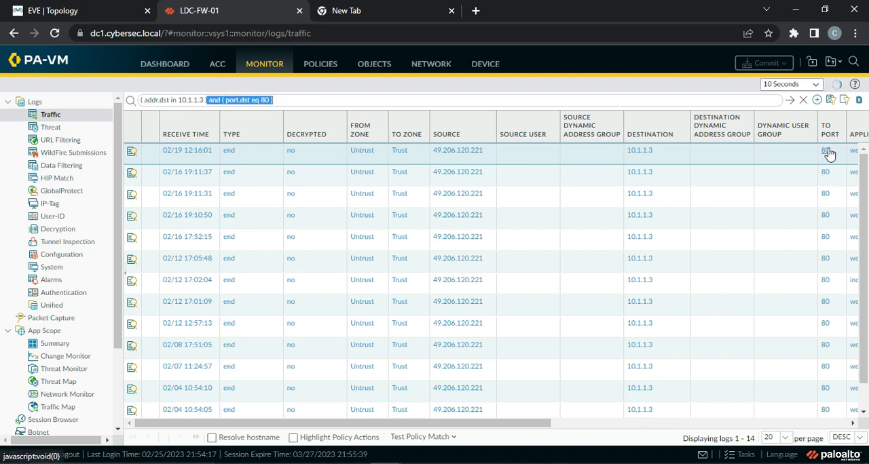
click(791, 100)
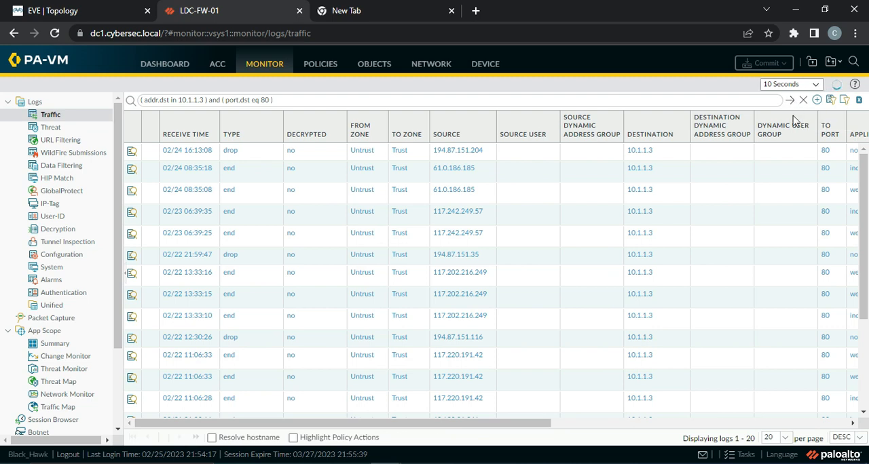
click(791, 106)
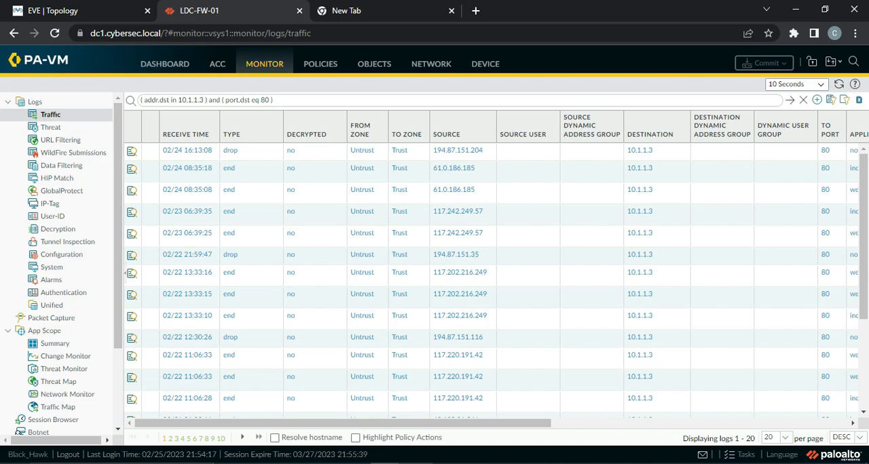
Step: Switch to MobaXterm and start an SSH session to 192.168.7.1, accepting the security alerts
click(417, 463)
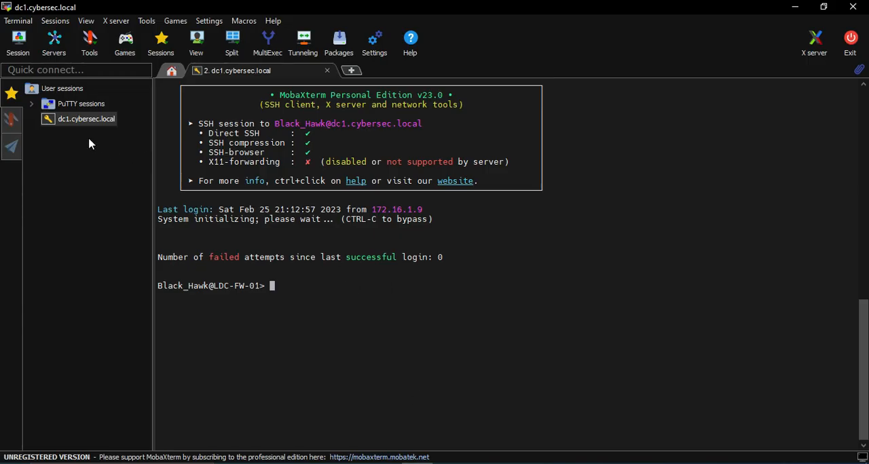
click(18, 43)
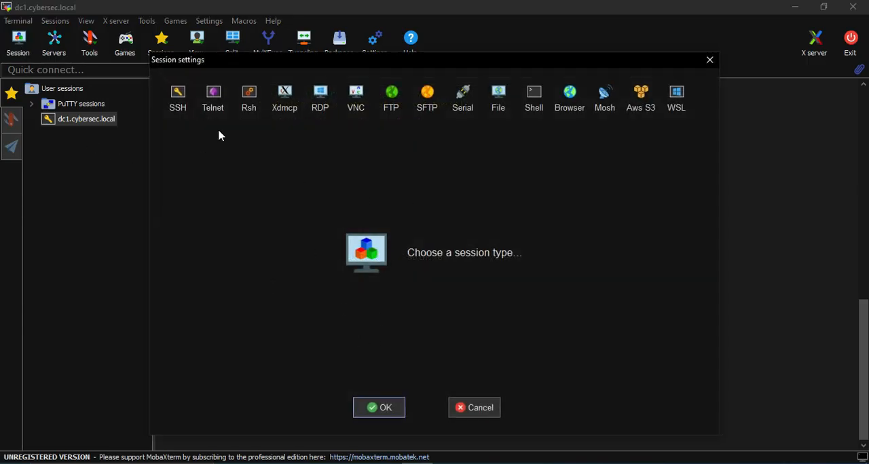
click(178, 97)
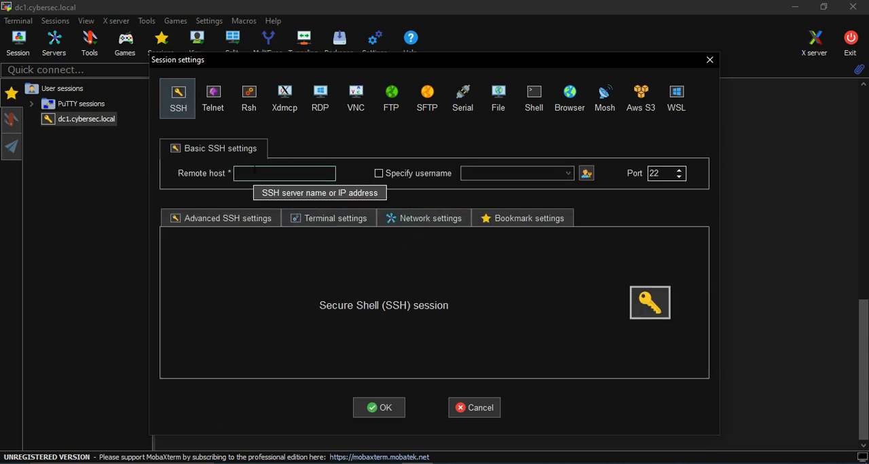
text(192.168.7.1)
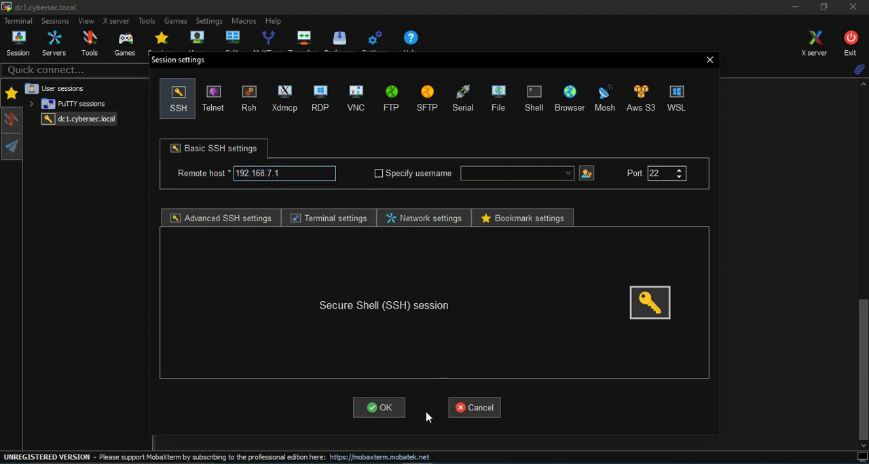
click(384, 415)
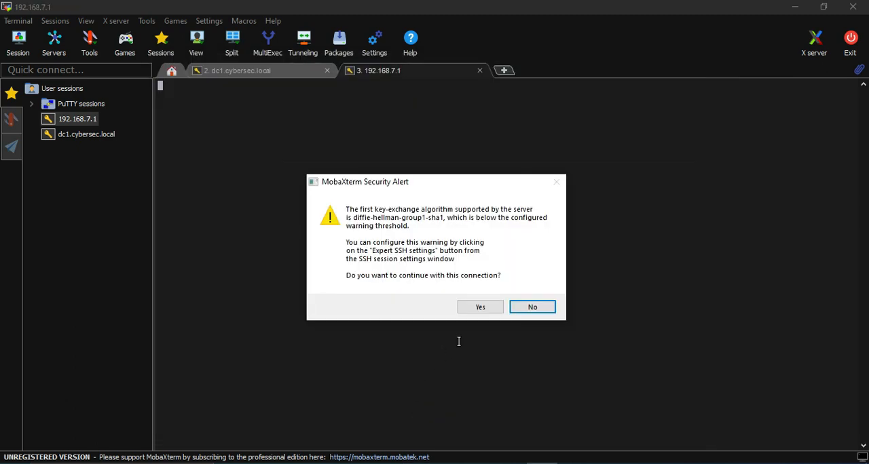
click(479, 308)
click(370, 273)
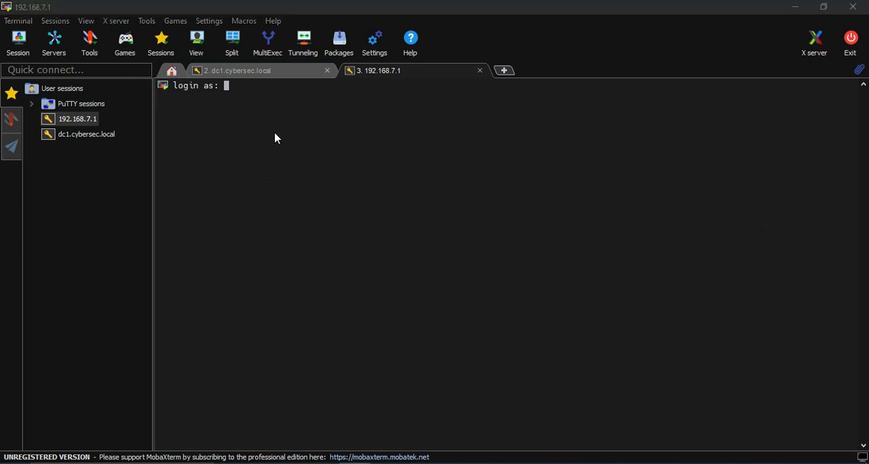
Step: Log in to 192.168.7.1 with the administrator's username and account password, and save the password for the session
click(344, 133)
text(Black_Hawk)
key(Return)
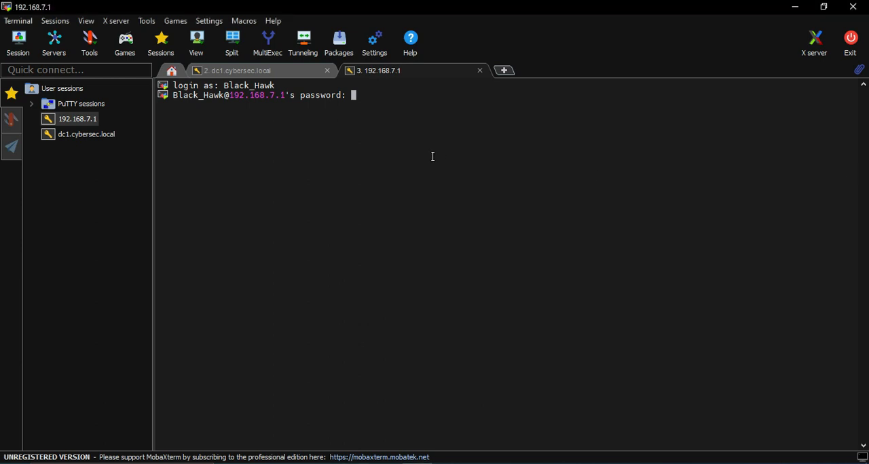
key(Return)
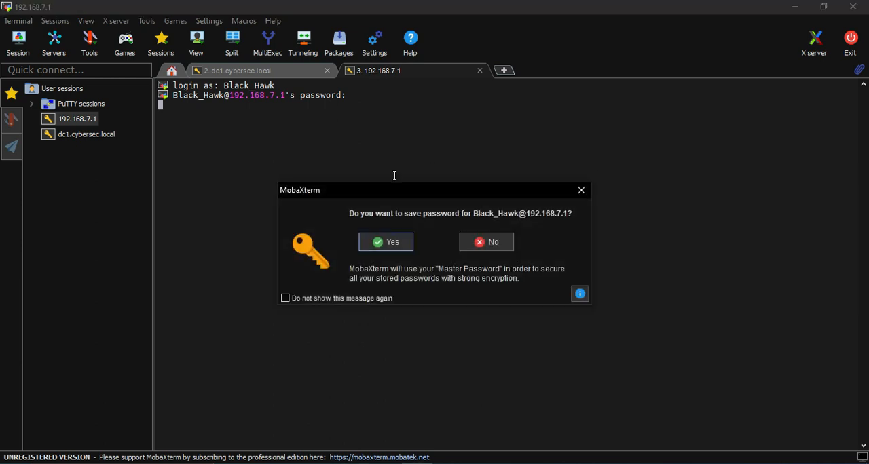
click(387, 243)
key(Return)
key(Return)
key(Return)
key(Return)
key(Return)
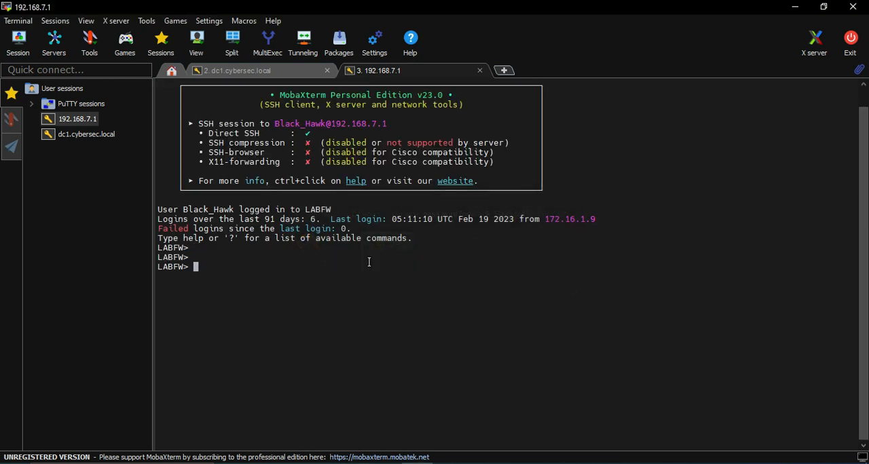
Step: Enter privileged mode on LABFW with the en command and the enable password
text(en)
key(Return)
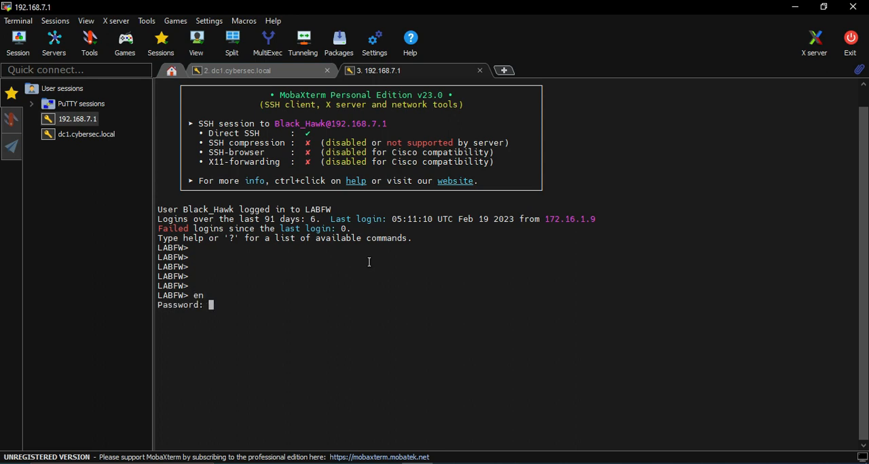
text(*********)
key(Return)
key(Return)
key(Return)
key(Return)
key(Return)
key(Return)
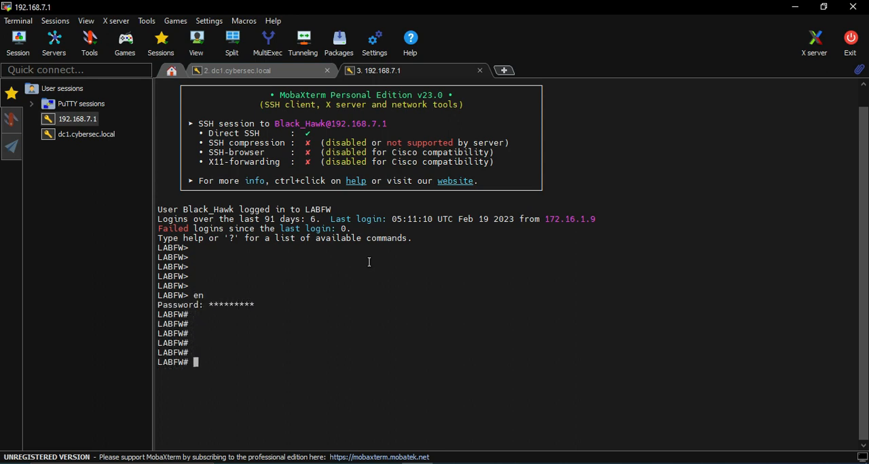
Step: Display LABFW's NAT configuration with sh run nat and highlight the static webserver rule for the HTTP service
text(sh run nat)
key(Return)
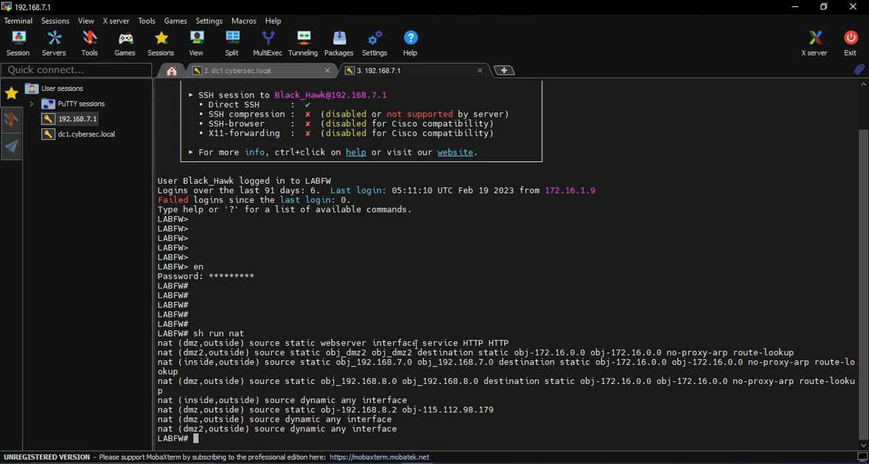
drag(163, 344, 504, 340)
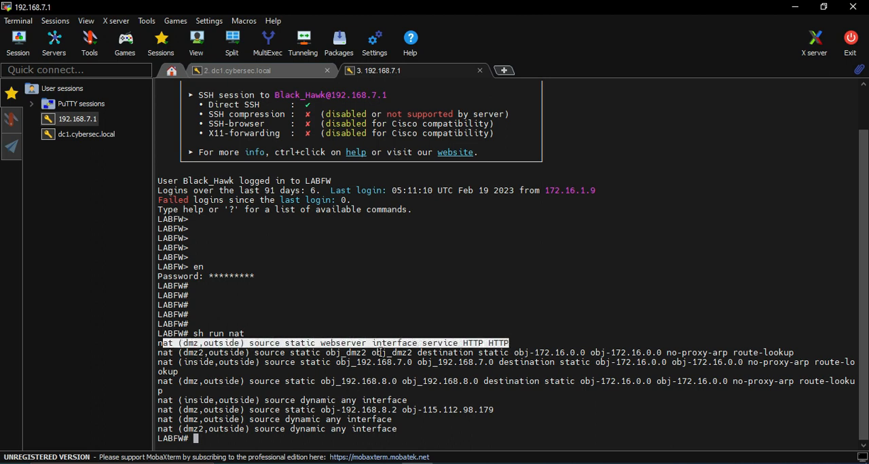
Step: Look up the webserver object with sh run object id webserver and highlight its host address
double_click(349, 343)
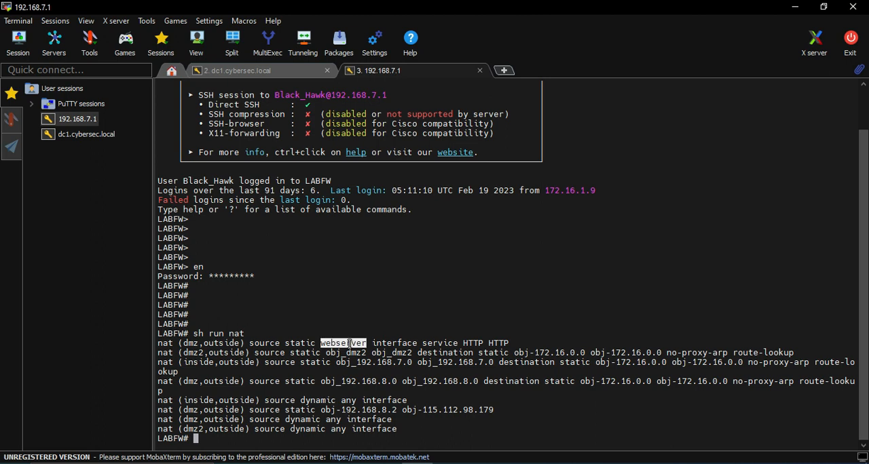
text(sh run object id)
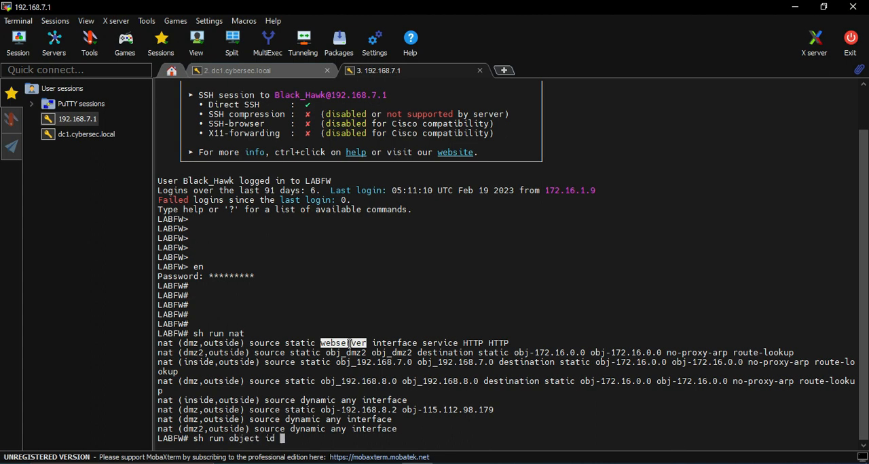
right_click(351, 339)
key(Return)
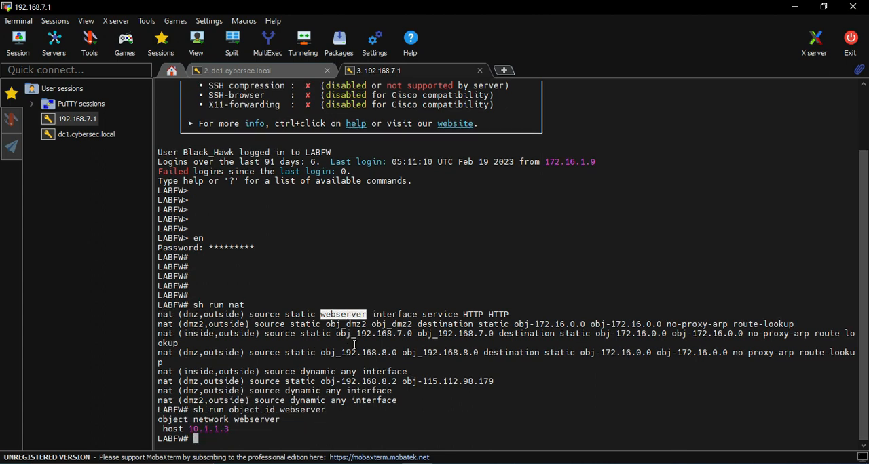
drag(231, 430, 194, 430)
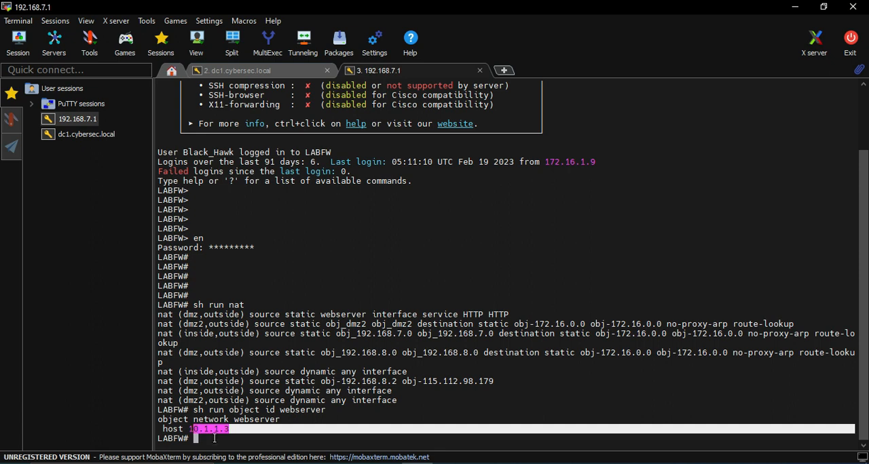
click(217, 442)
key(Return)
key(Return)
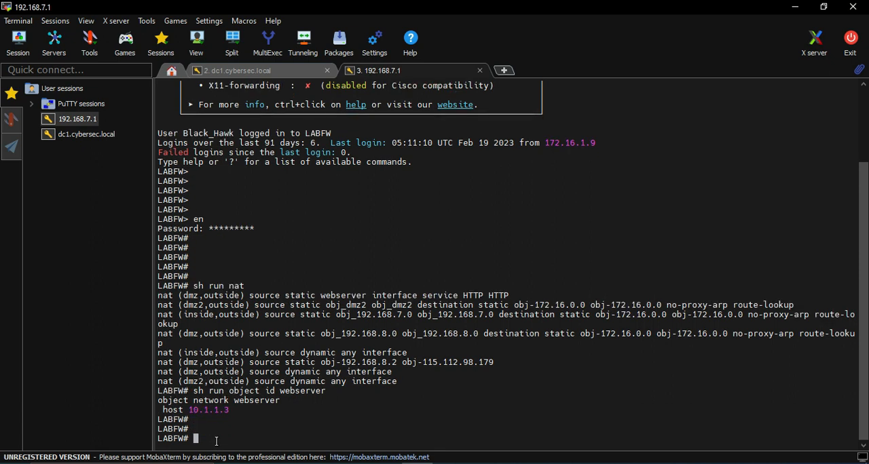
Step: Display the configured static routes with sh run route and highlight the dmz route for 10.1.1.0
text(sh run route)
key(Return)
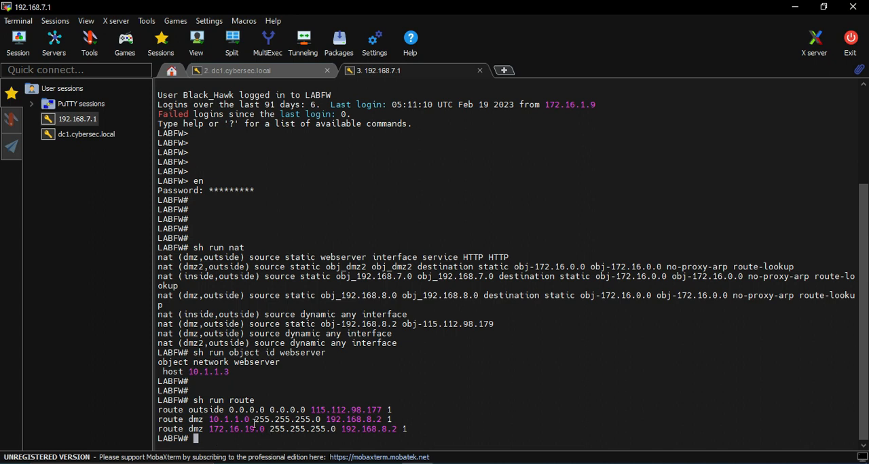
drag(157, 420, 410, 420)
Step: Ping 10.1.1.3 from LABFW and abort the ping before it completes
click(218, 442)
text(ping 10.1.1.3)
key(Return)
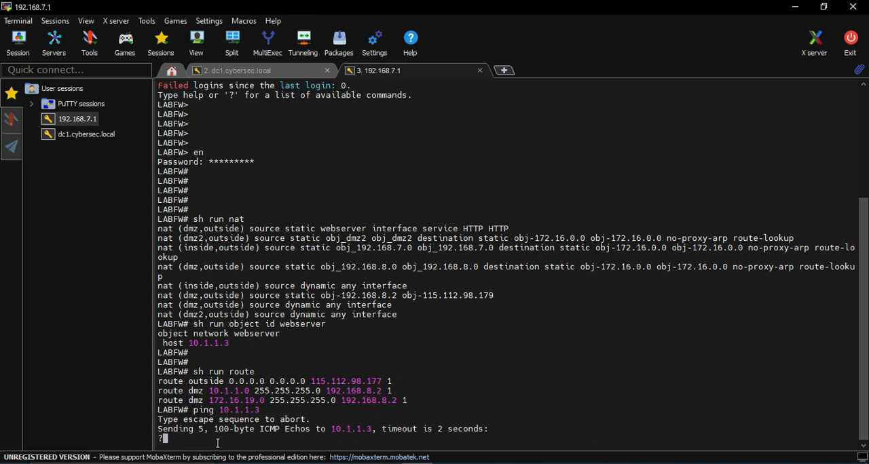
key(ctrl+shift+6)
key(Return)
key(Return)
key(Return)
key(Return)
key(Return)
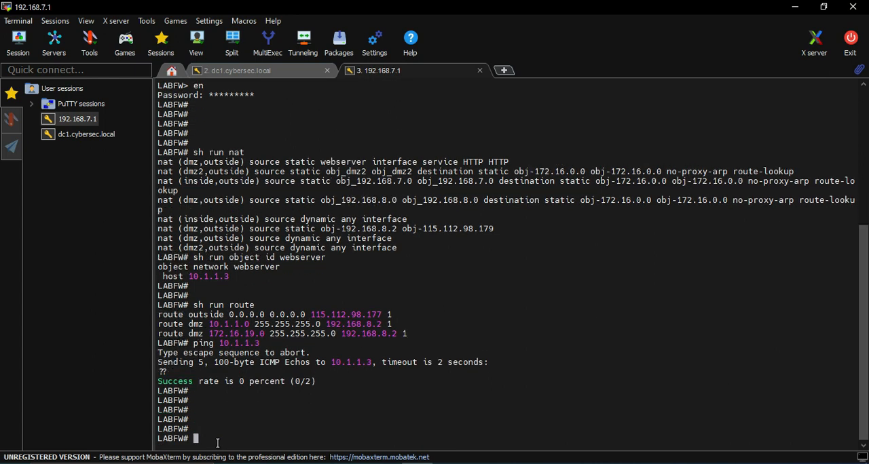
Step: Try the sou and hos keywords for the ping command, then list its available options with ping ?
text(ping sou)
key(Tab)
key(BackSpace)
key(BackSpace)
key(BackSpace)
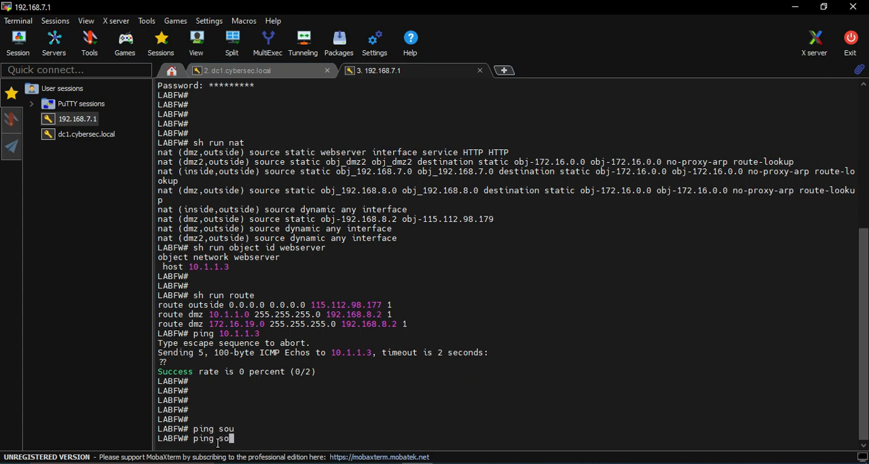
text(hos)
key(Tab)
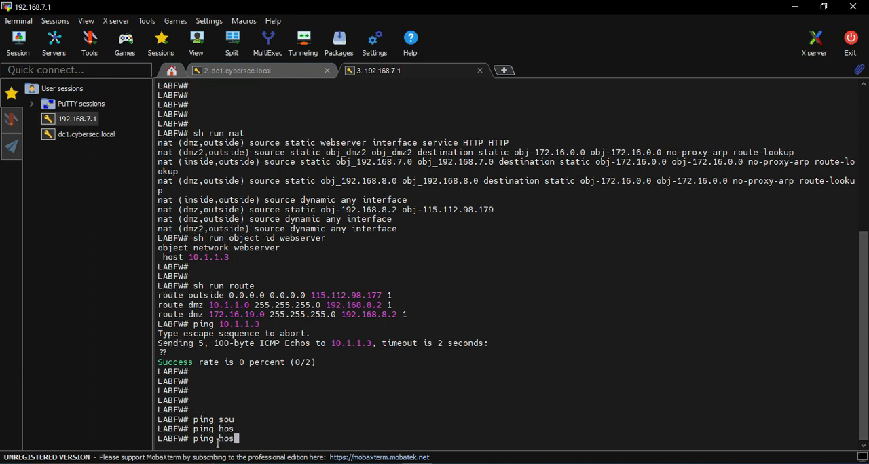
key(BackSpace)
key(BackSpace)
key(BackSpace)
text(?)
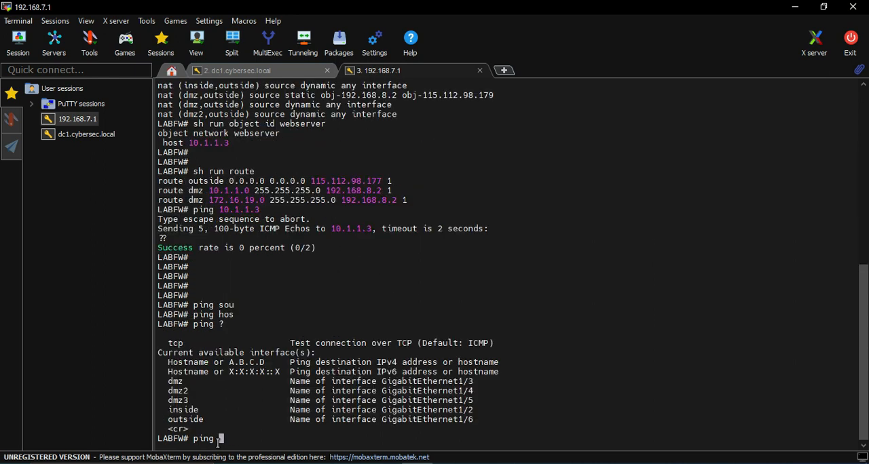
Step: Check the arguments of ping dmz with the built-in help and ping 10.1.1.3 from the dmz interface
double_click(175, 382)
key(ctrl+c)
scroll(265, 315, up, 4)
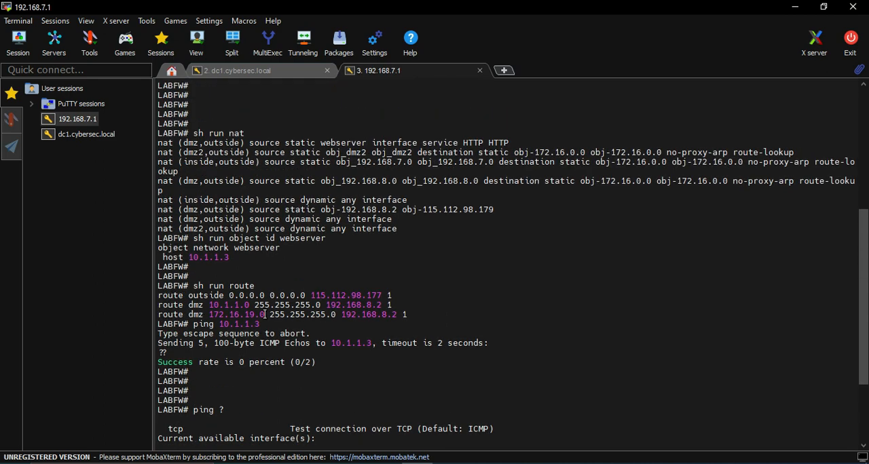
scroll(272, 288, up, 8)
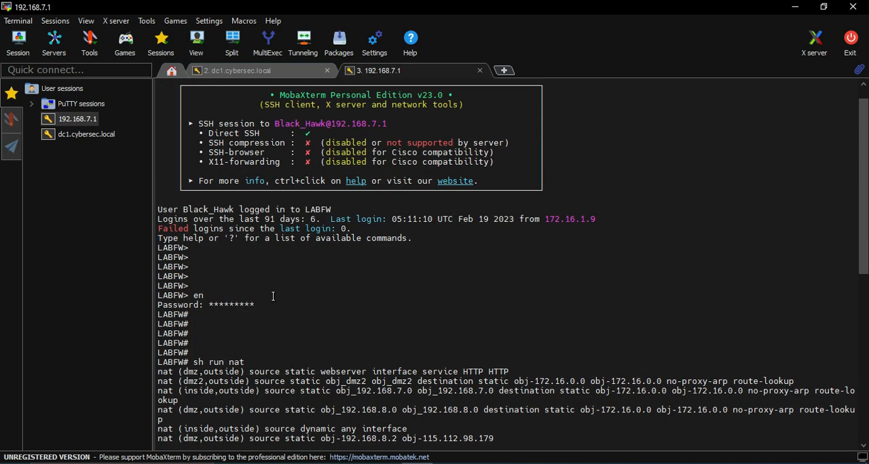
scroll(273, 296, down, 4)
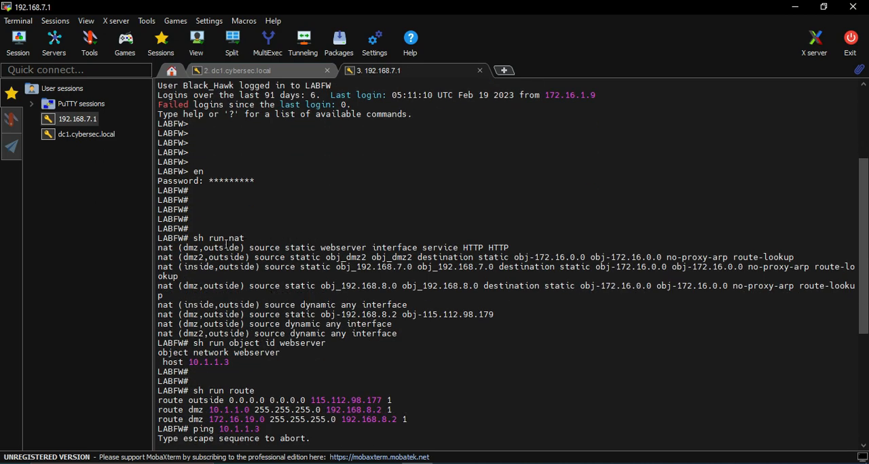
scroll(339, 332, down, 8)
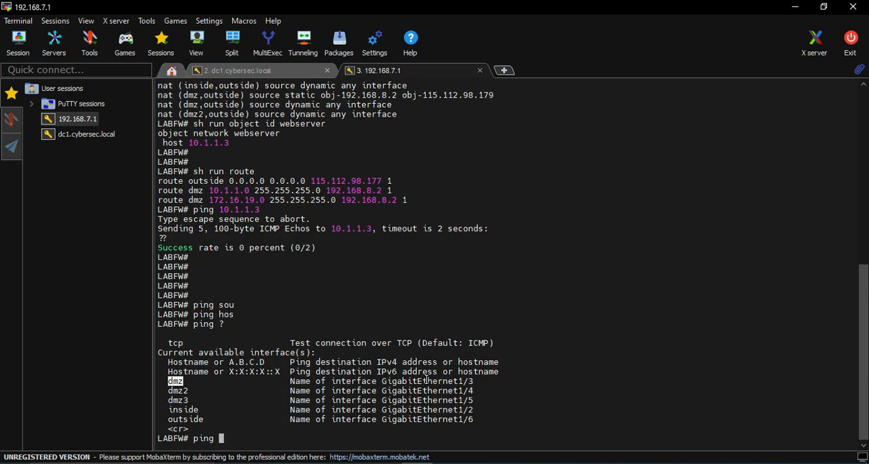
right_click(171, 381)
text(?)
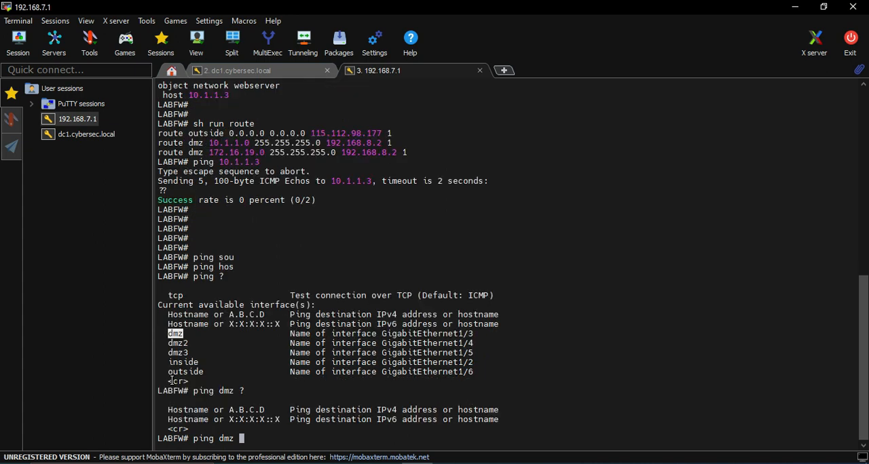
text(10.1.1.3)
key(Return)
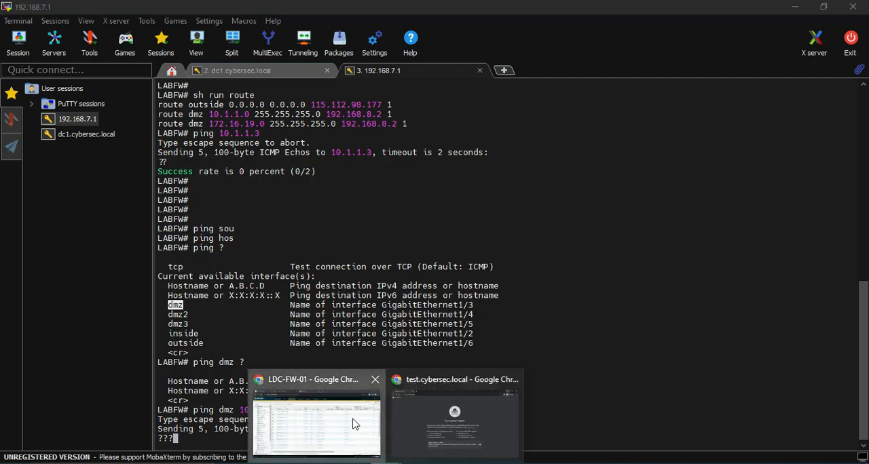
Step: Switch to the LDC-FW-01 page in Chrome and check its Ethernet interfaces and the commit tasks' status
click(317, 421)
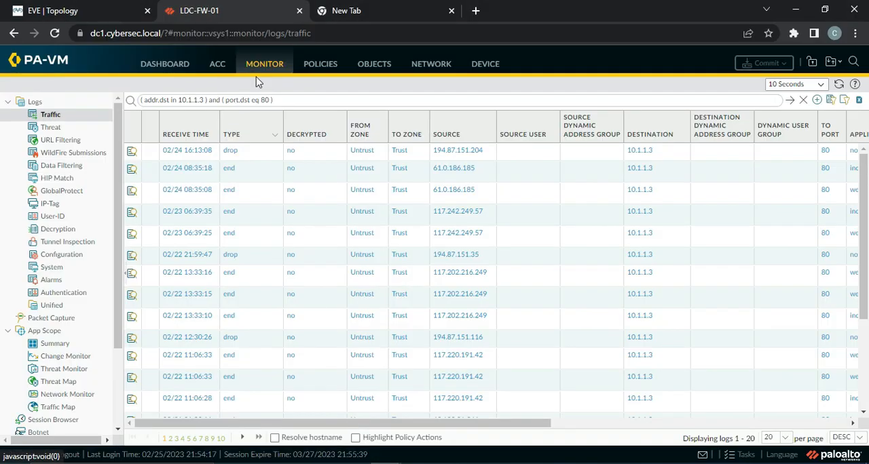
click(428, 68)
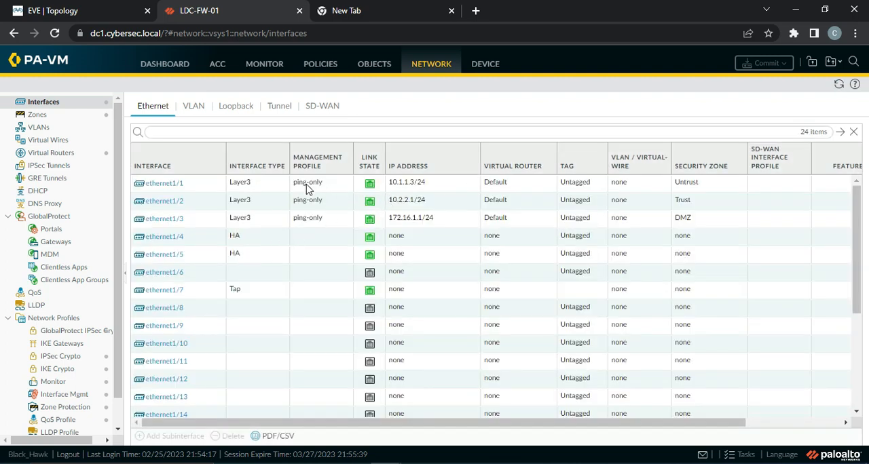
click(737, 455)
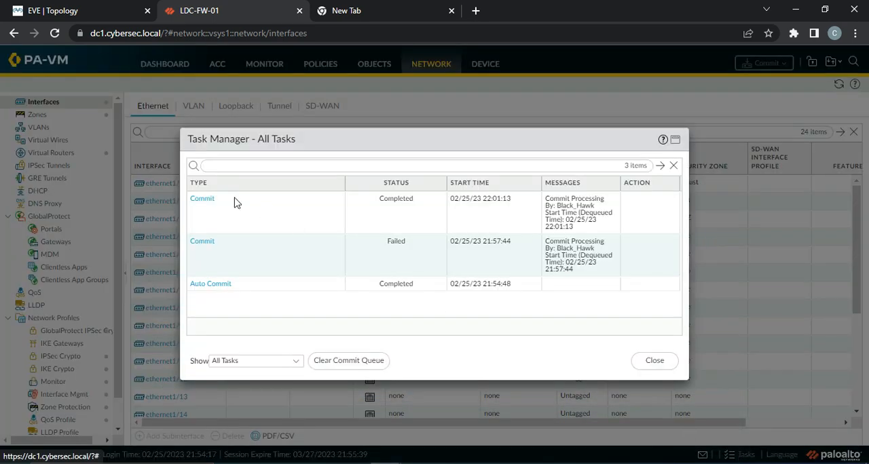
click(656, 363)
Step: Switch to the QEMU Linux console, log in with the account password, and show the console over the EVE topology page
click(448, 463)
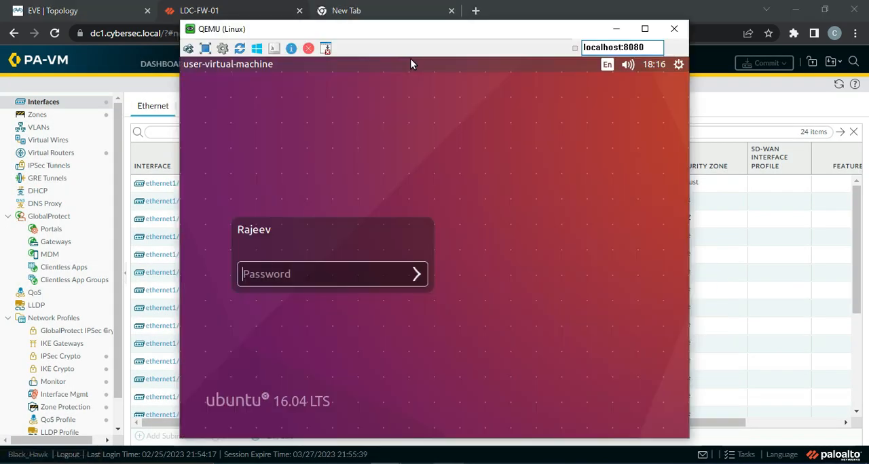
text(*******)
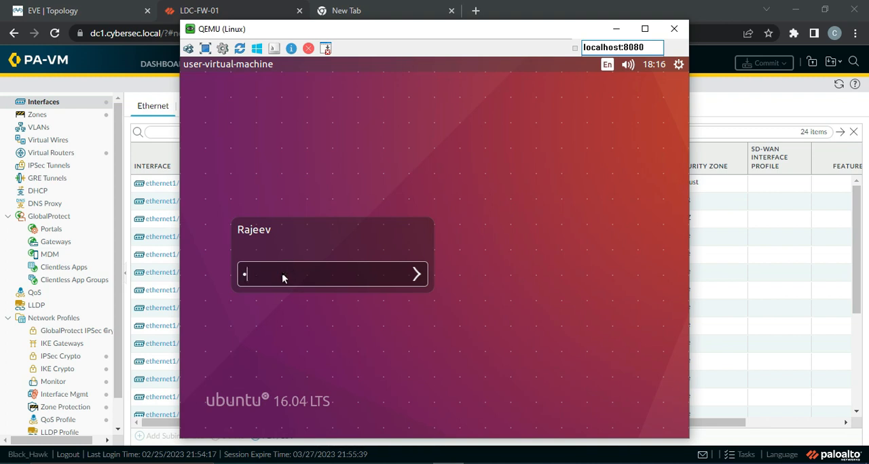
key(Return)
click(40, 11)
click(186, 325)
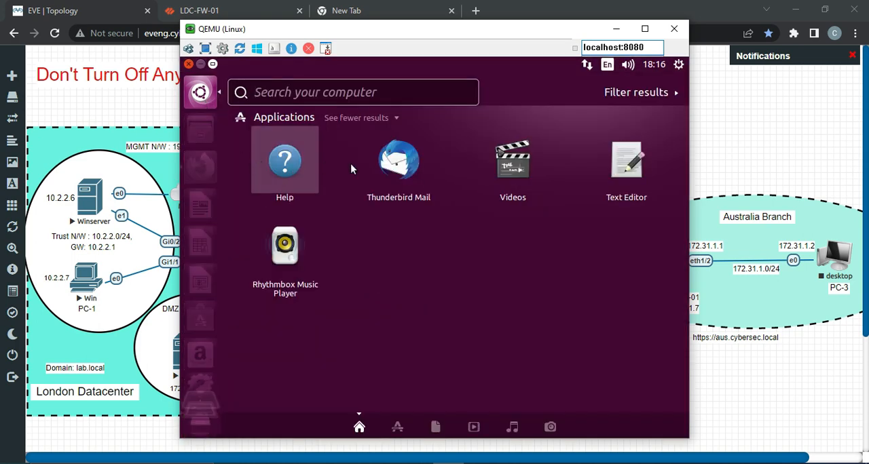
Step: Search the Ubuntu applications for "ter" and open a new Terminal window
click(199, 95)
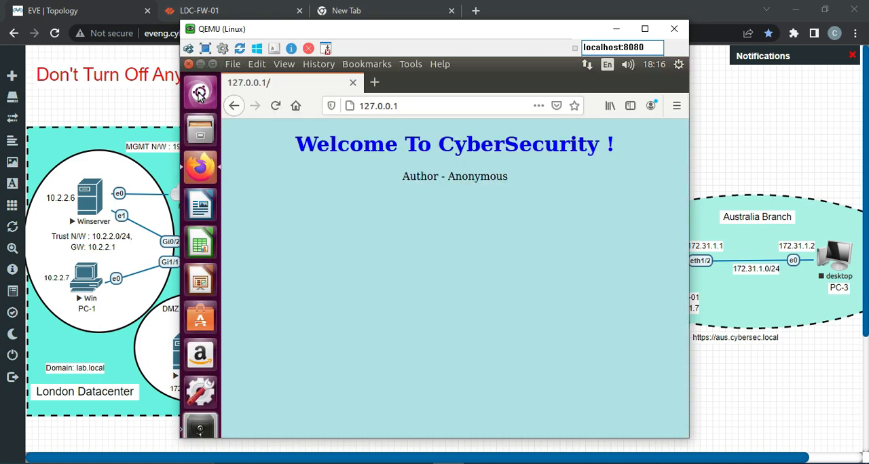
click(199, 95)
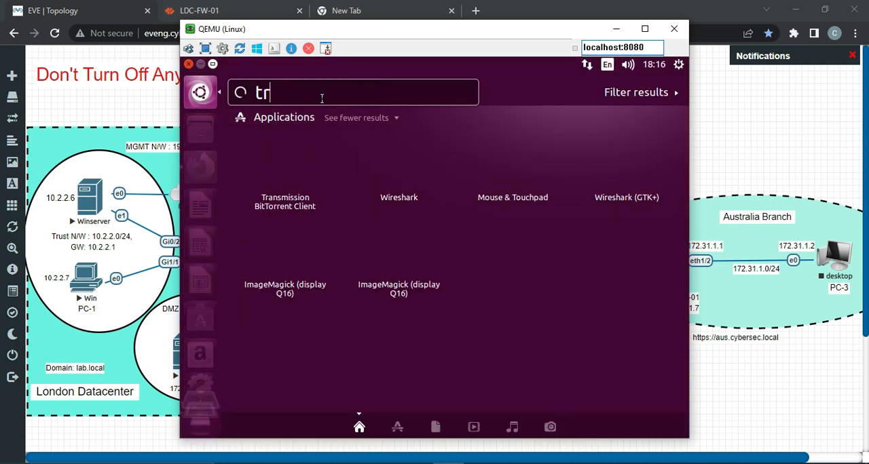
text(ter)
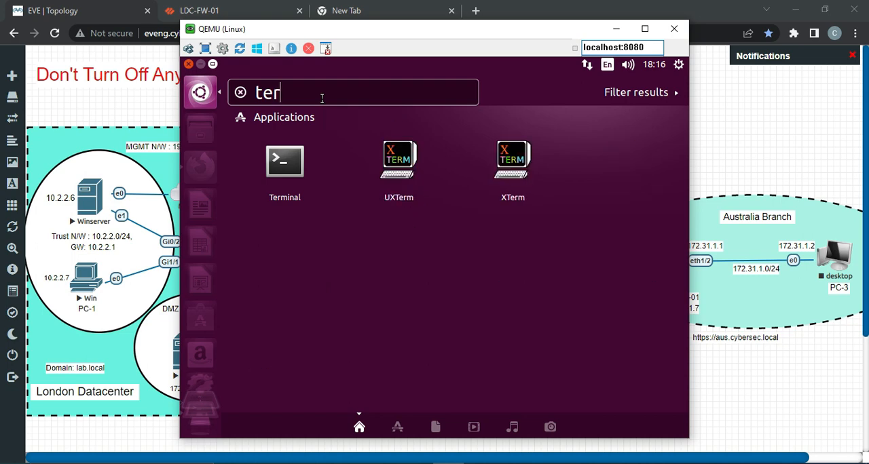
click(284, 173)
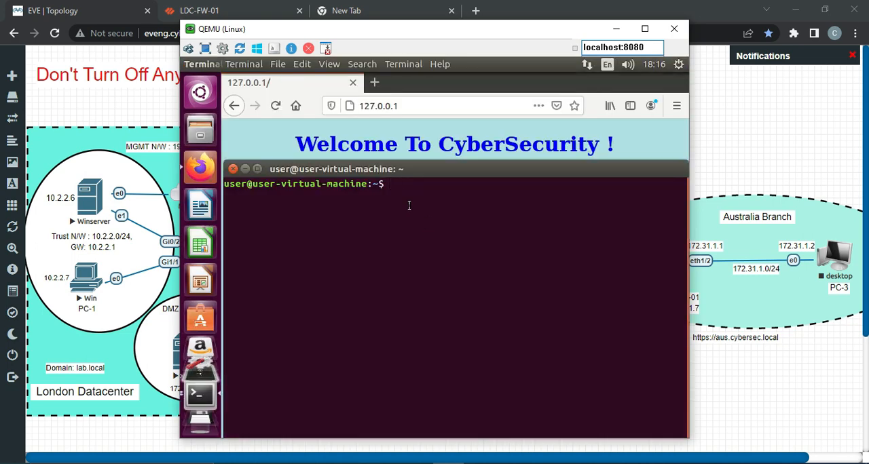
Step: Ping the DMZ gateway 172.16.1.1 from the Linux server and stop the ping after a few replies
text(ping 172.16.1.1)
key(Return)
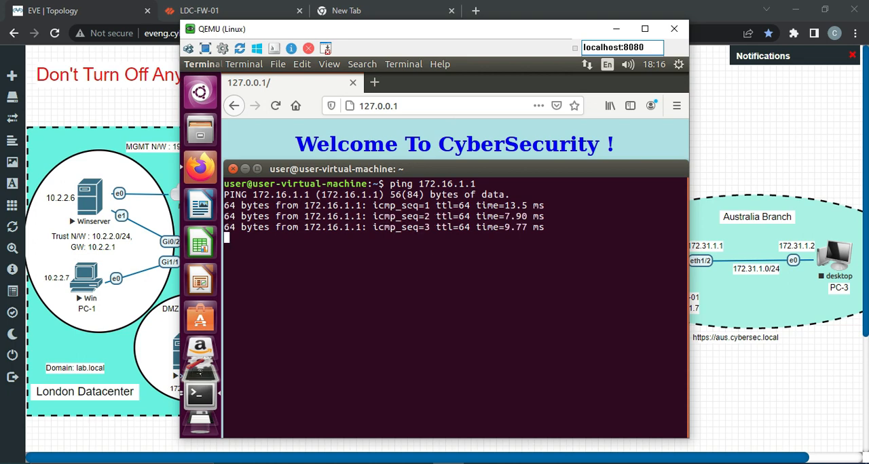
key(ctrl+c)
key(Return)
key(Return)
Step: Ping 8.8.8.8 from the Linux server to test internet access, and stop the ping after a few seconds
text(pin)
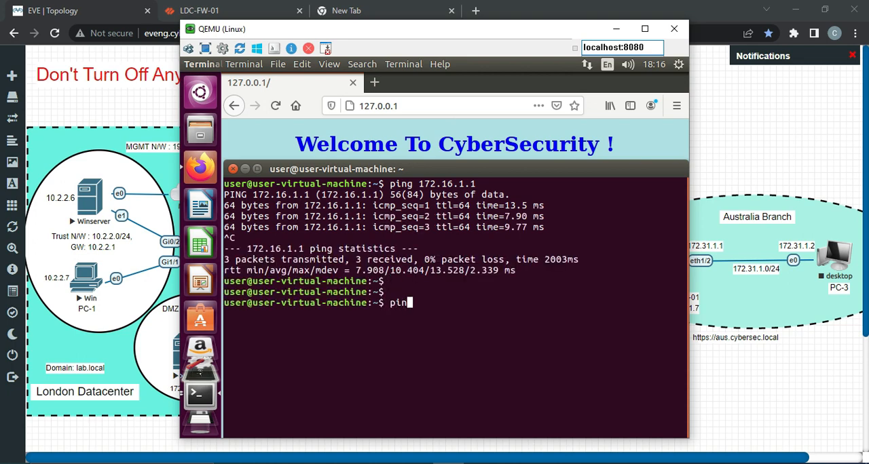
text(g 8.8.8.8)
key(Return)
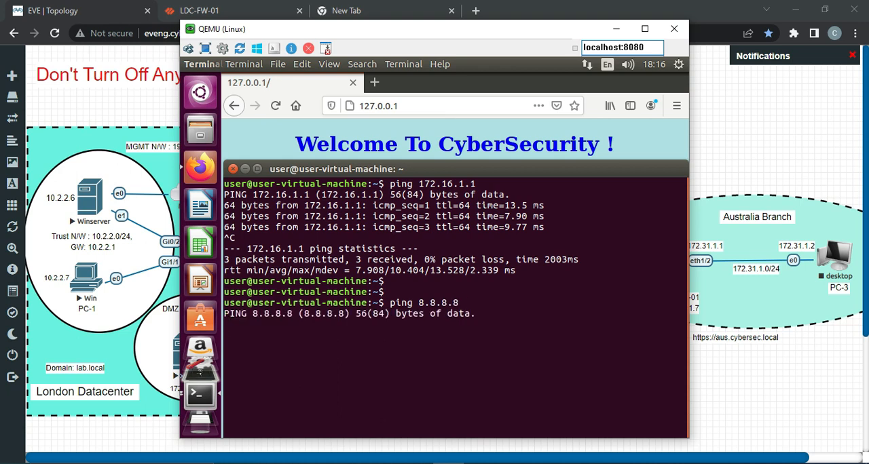
key(ctrl+c)
key(Return)
key(Return)
key(Return)
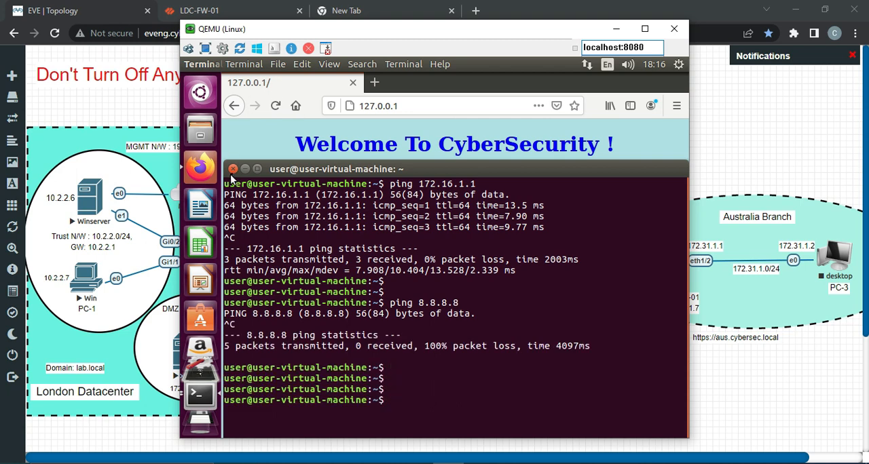
Step: Close the new Terminal window and bring up the existing root terminal with a few blank prompt lines
click(233, 168)
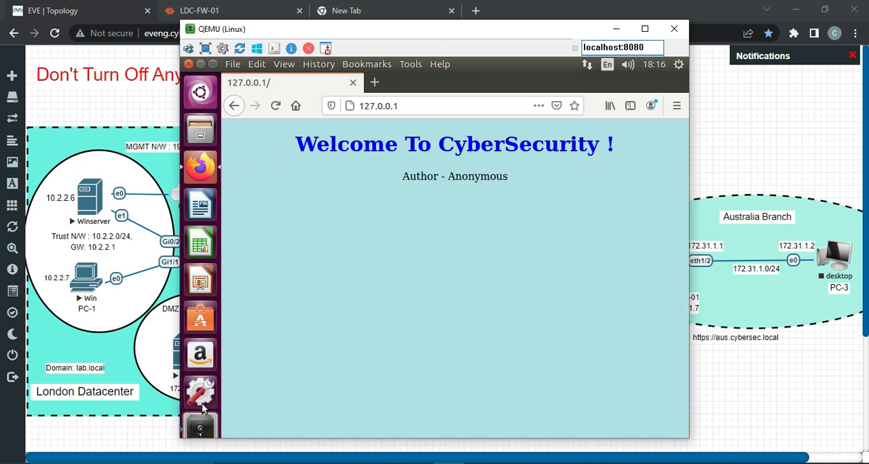
click(198, 346)
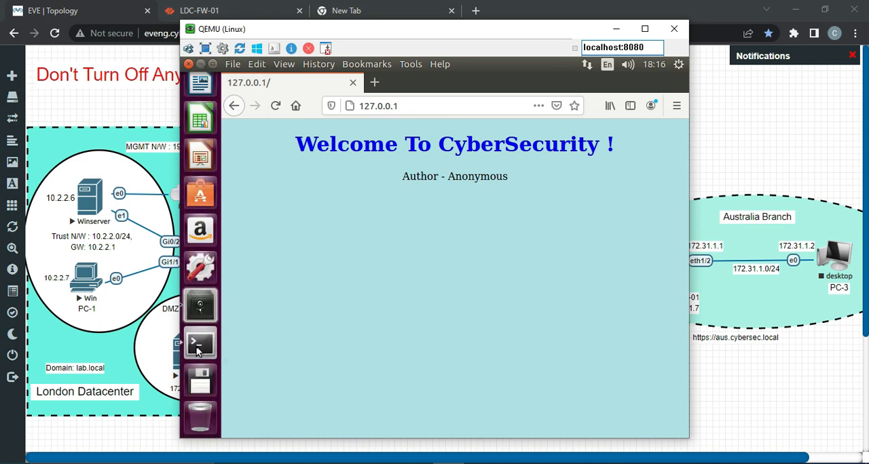
key(Return)
key(Return)
key(Return)
key(Return)
key(Return)
key(Return)
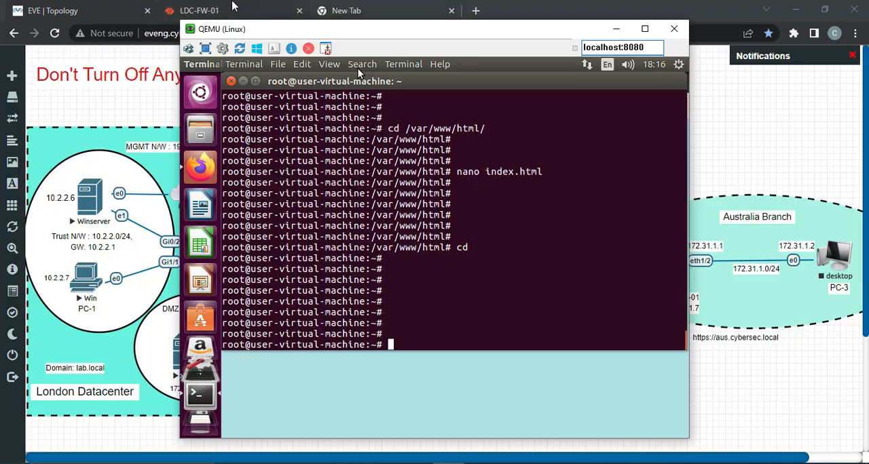
Step: Switch to LDC-FW-01 in Chrome, check its traffic logs for destination 10.1.1.3 on port 80, and go to the empty browser tab
click(234, 8)
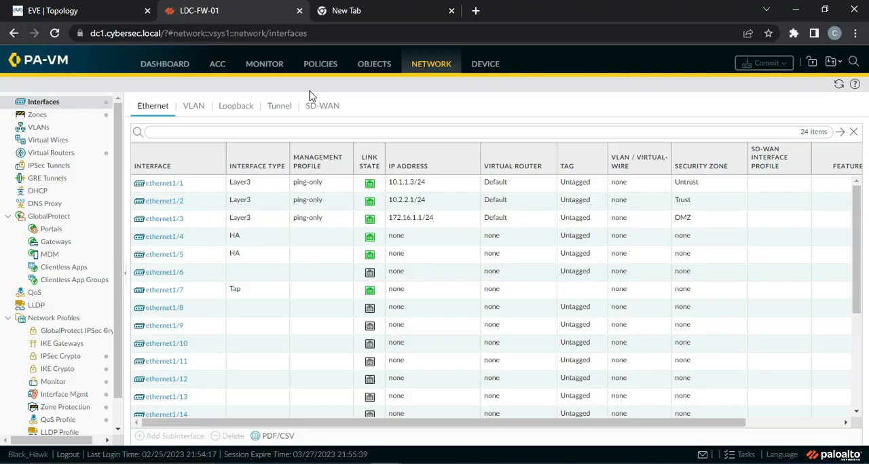
click(269, 68)
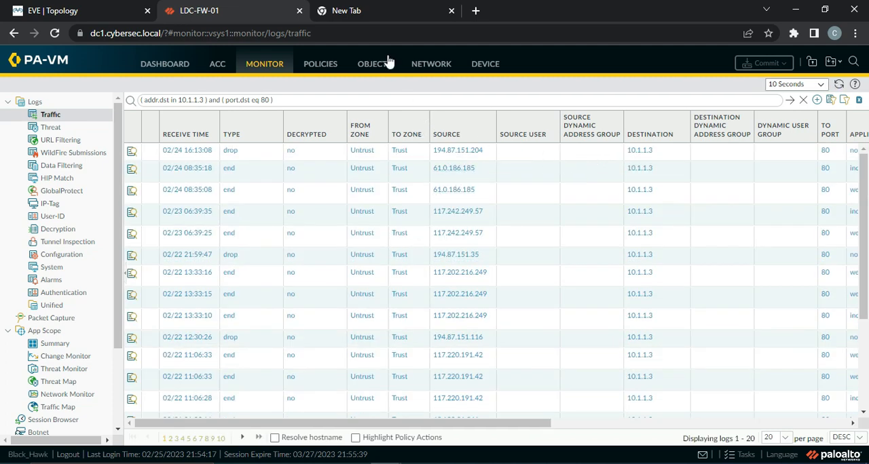
click(374, 10)
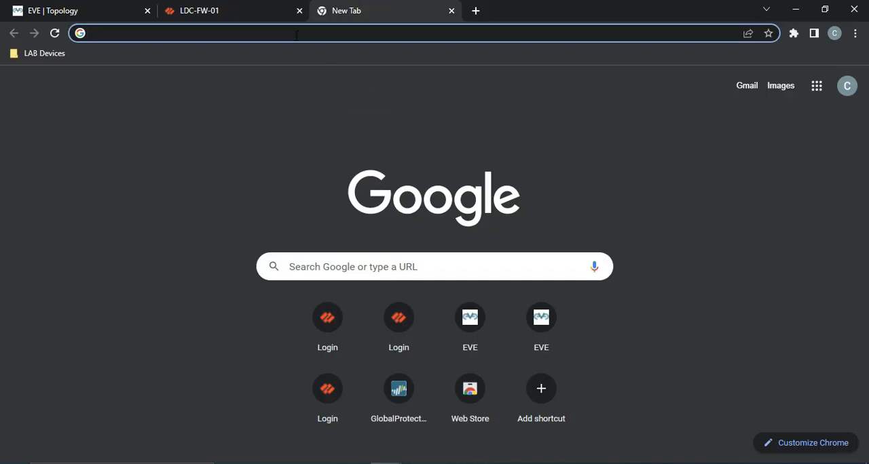
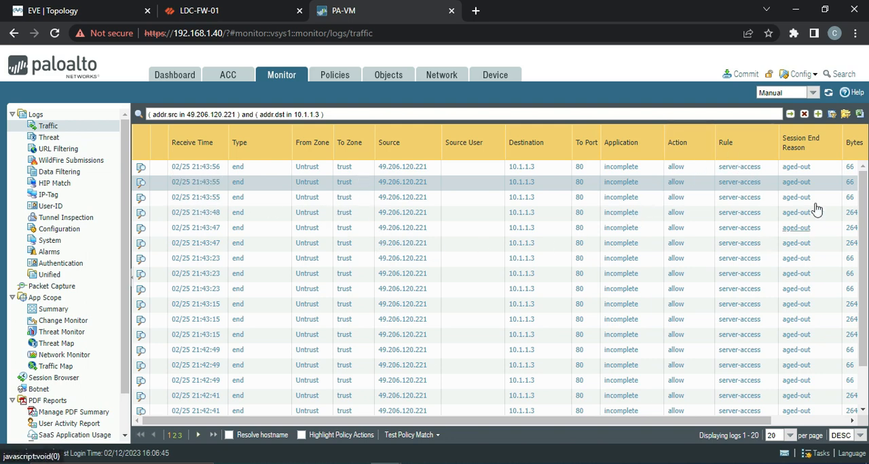
Step: Return to LDC-FW-01's traffic logs and turn on hostname resolution and policy action highlighting
click(215, 11)
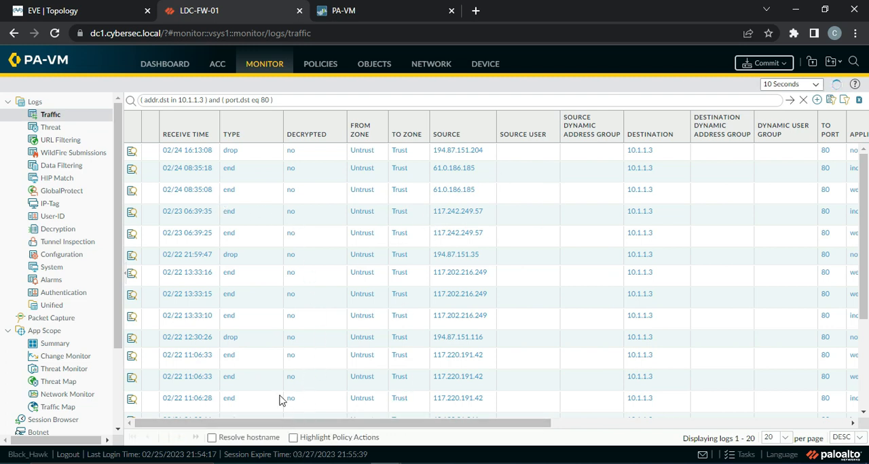
click(372, 438)
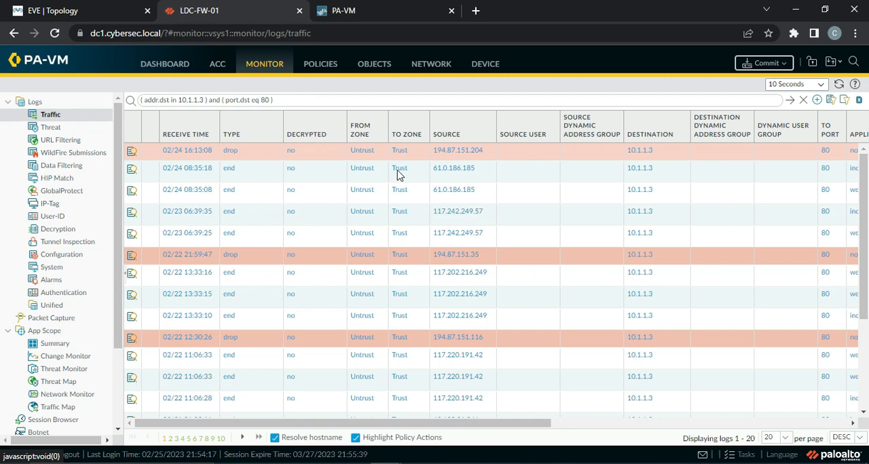
Step: Review the Ethernet interface addresses on the firewall at 192.168.1.40 and compare them with the EVE topology
click(346, 13)
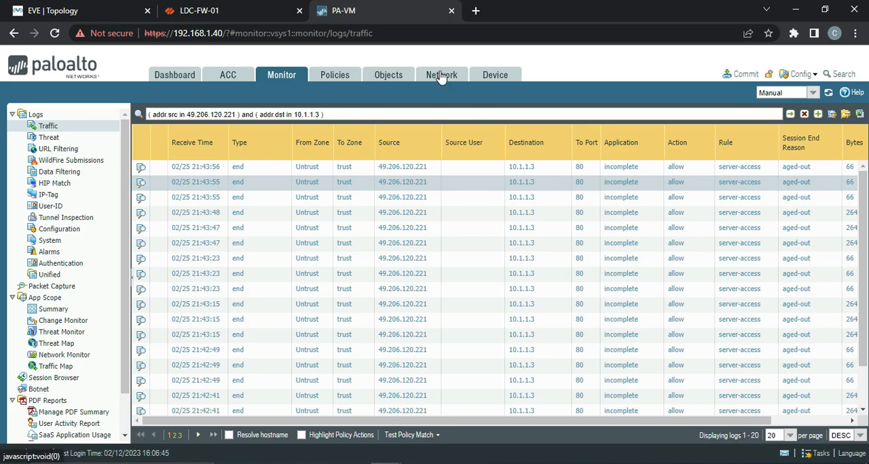
click(442, 76)
click(82, 19)
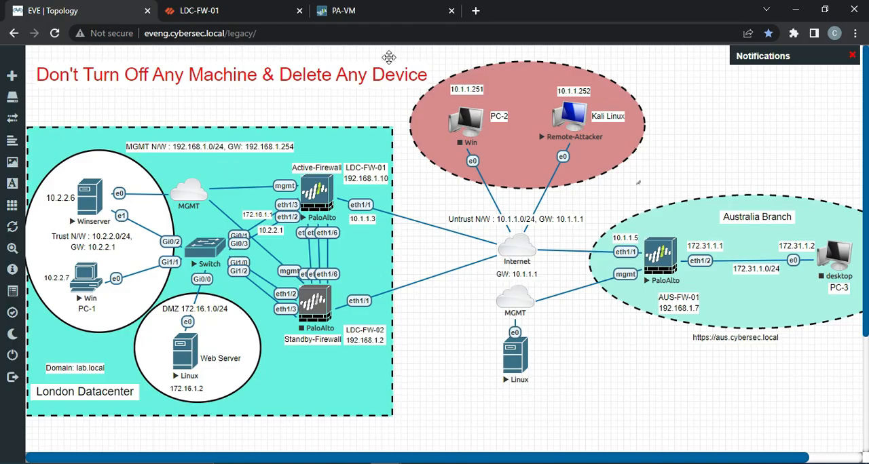
click(345, 16)
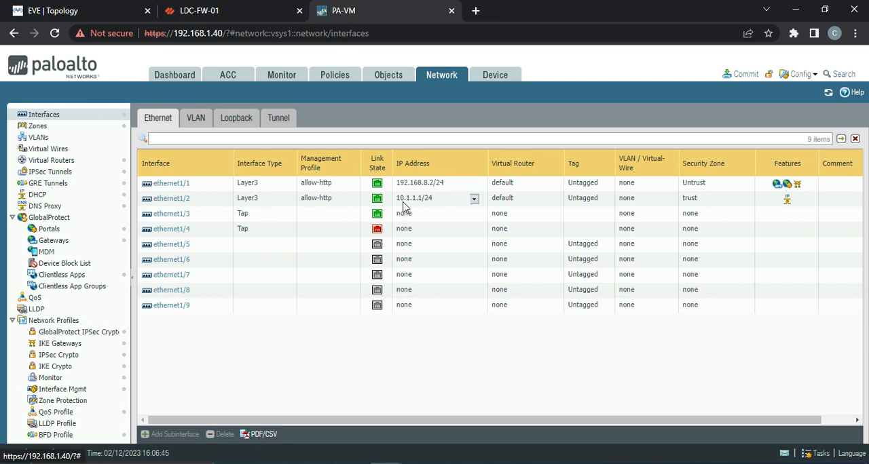
click(83, 14)
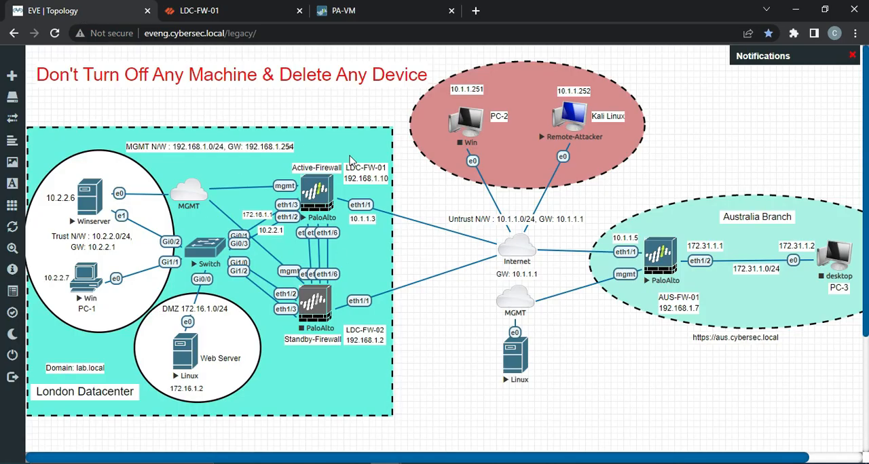
click(346, 12)
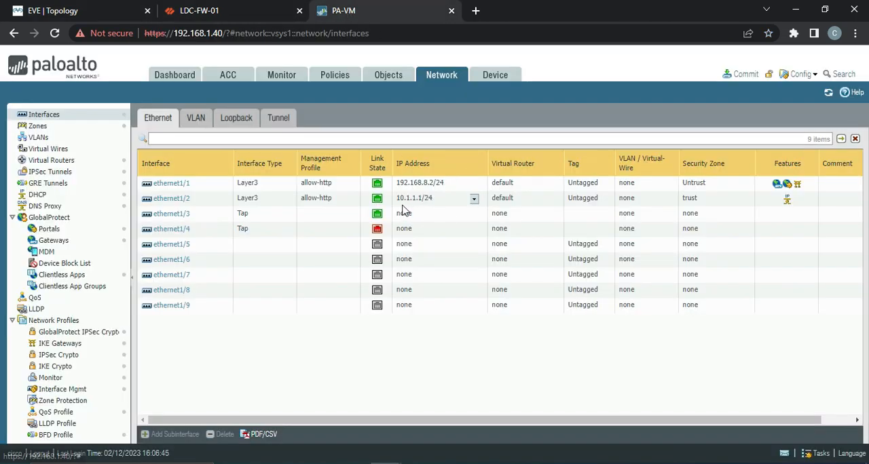
Step: Switch to the LABFW session in MobaXterm, add a few blank prompt lines, and minimize the window
key(alt+Tab)
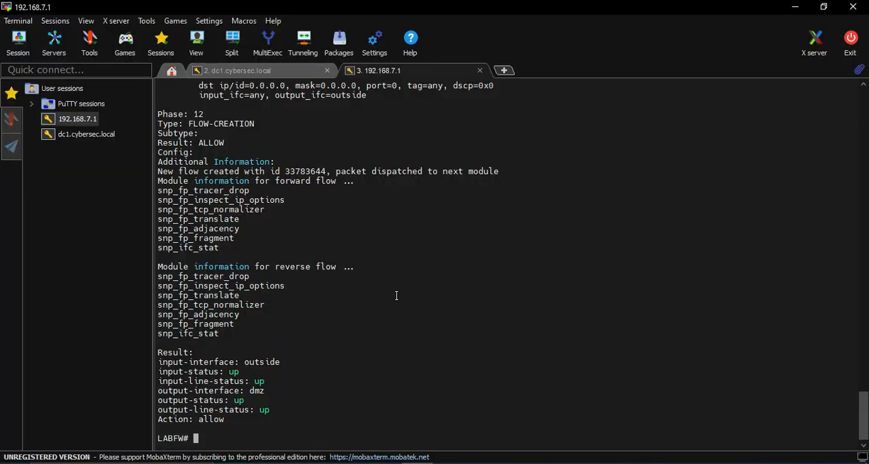
key(Return)
key(Return)
key(Return)
key(Return)
key(Return)
key(Return)
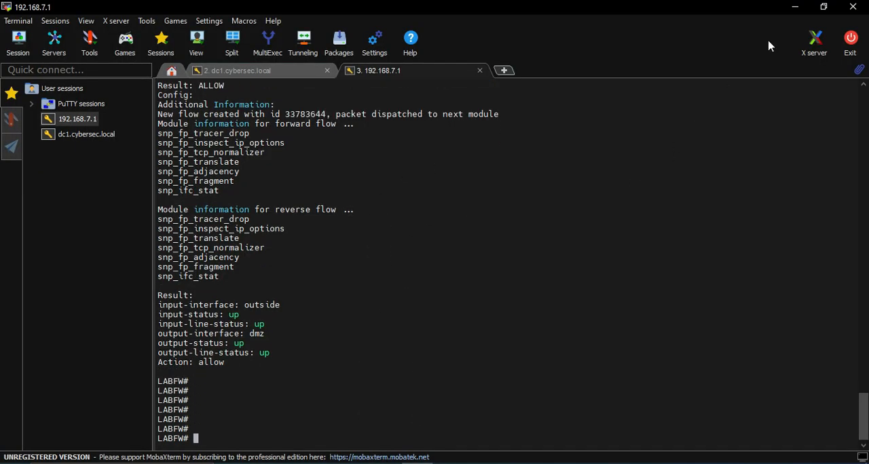
click(795, 7)
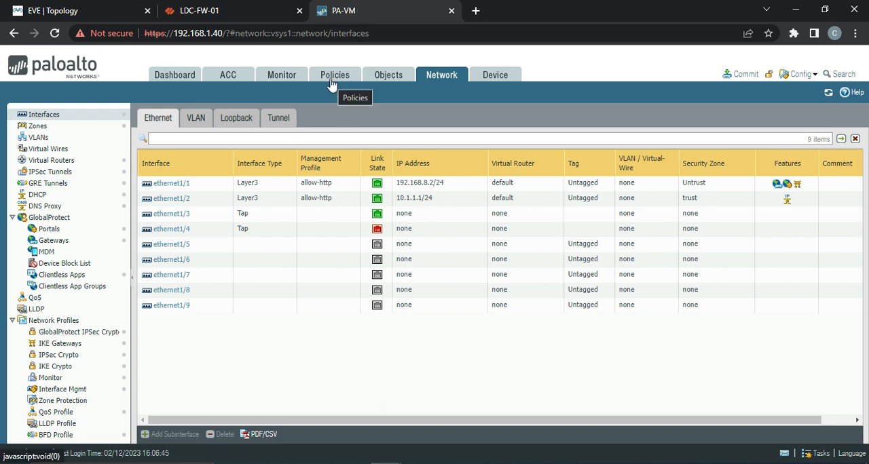
Step: Check LDC-FW-01's traffic logs against the EVE topology and view the firewall's Ethernet interfaces and zones
click(222, 16)
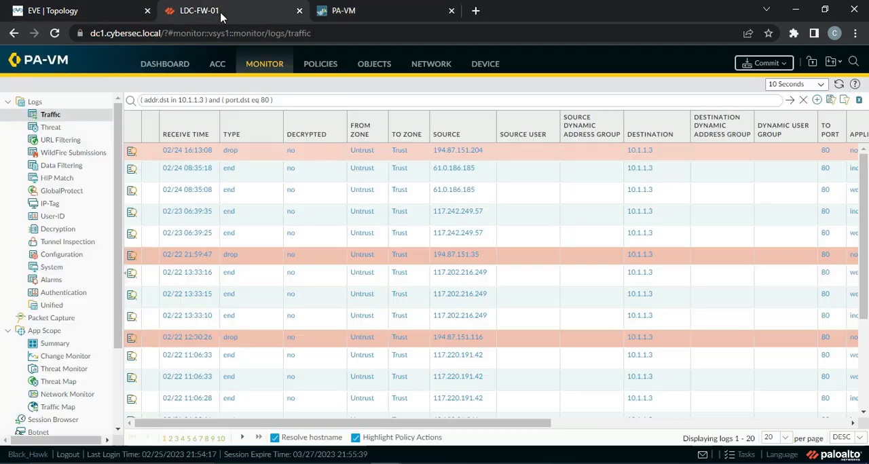
click(75, 14)
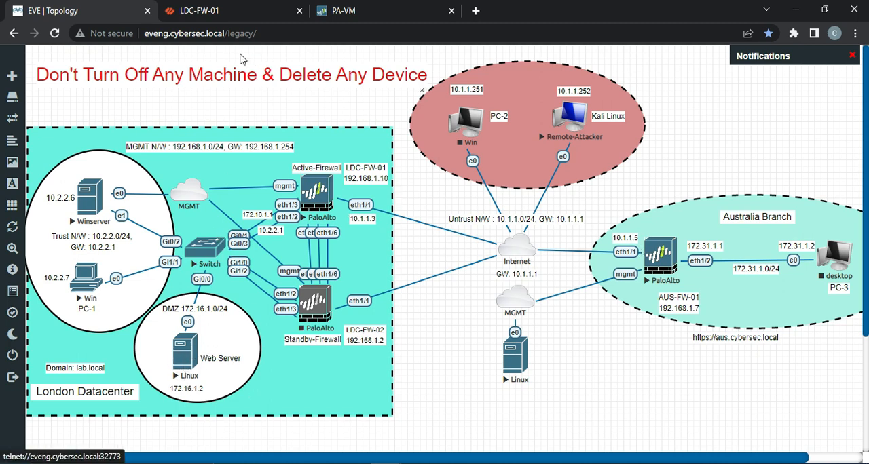
click(204, 10)
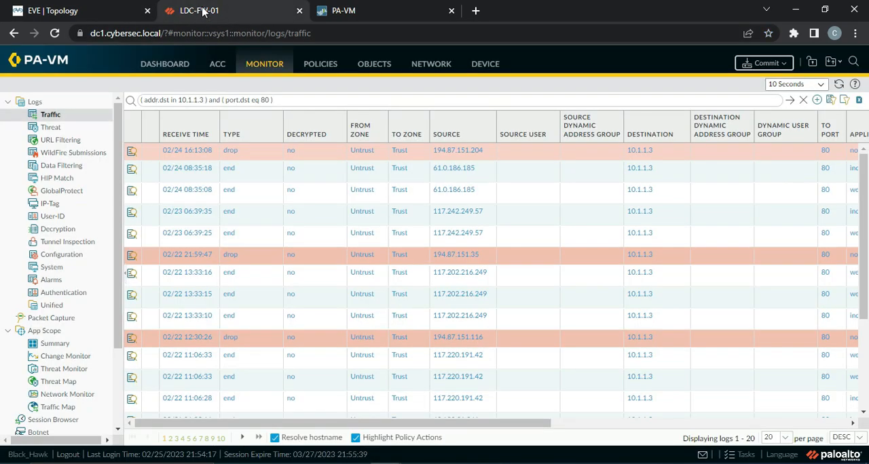
click(435, 63)
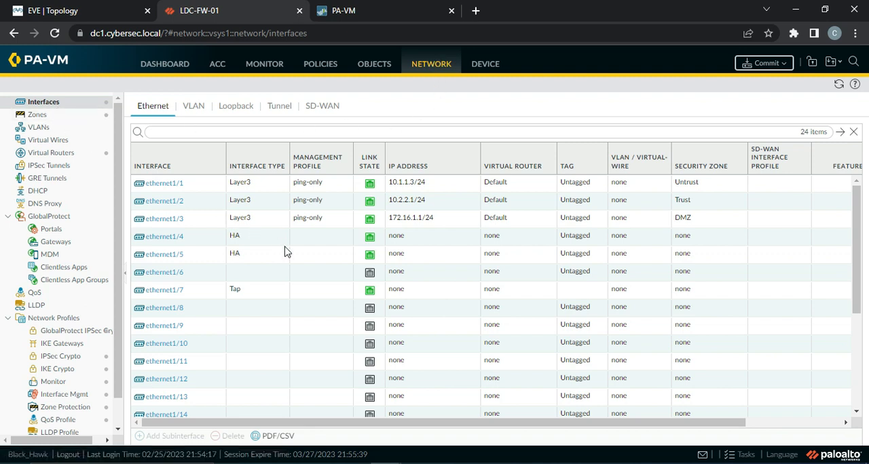
Step: Add a security policy rule named Web-Server-Access on LDC-FW-01 with source zone Untrust
click(324, 67)
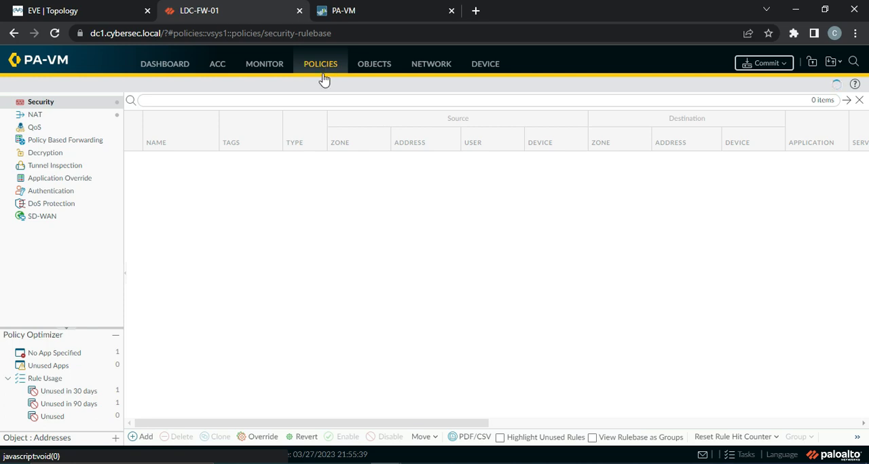
click(144, 437)
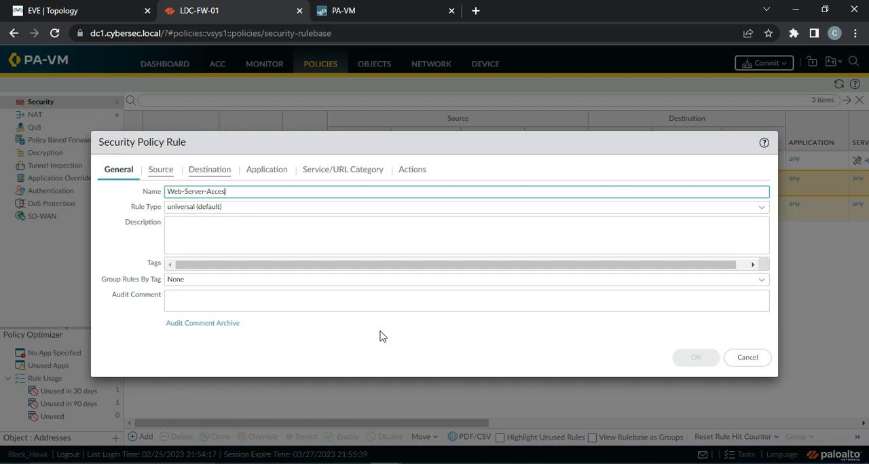
click(161, 171)
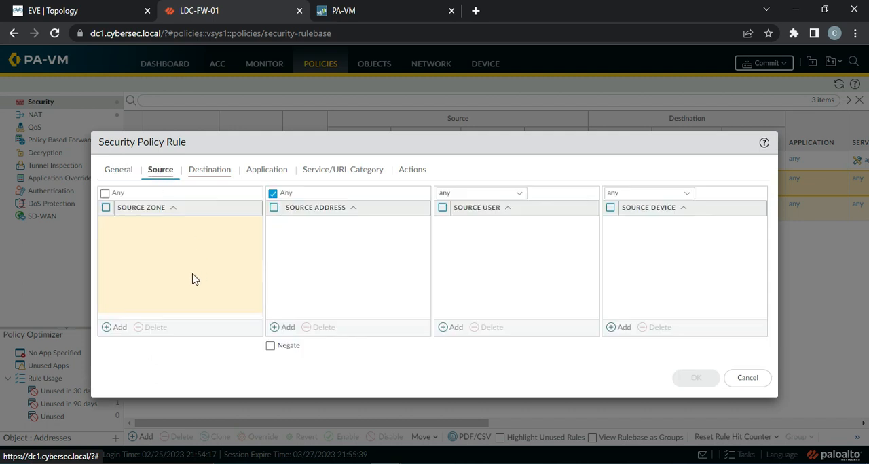
click(120, 329)
click(148, 270)
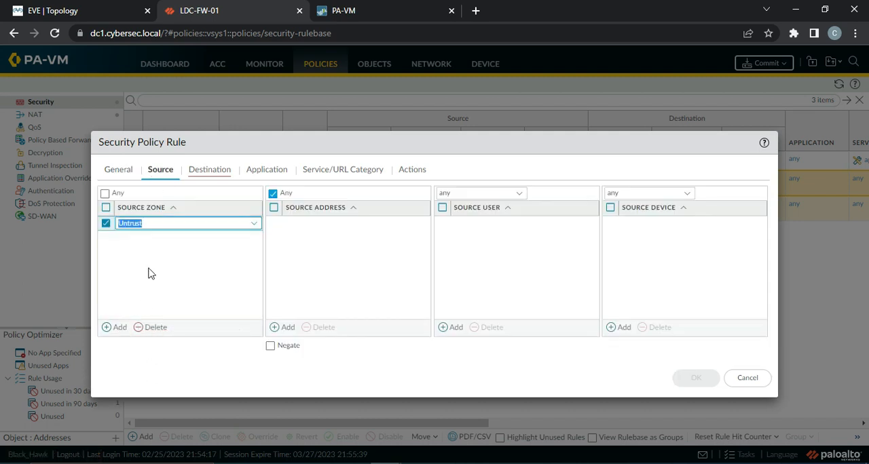
Step: Set the Web-Server-Access rule's destination zone to DMZ
click(217, 174)
click(117, 328)
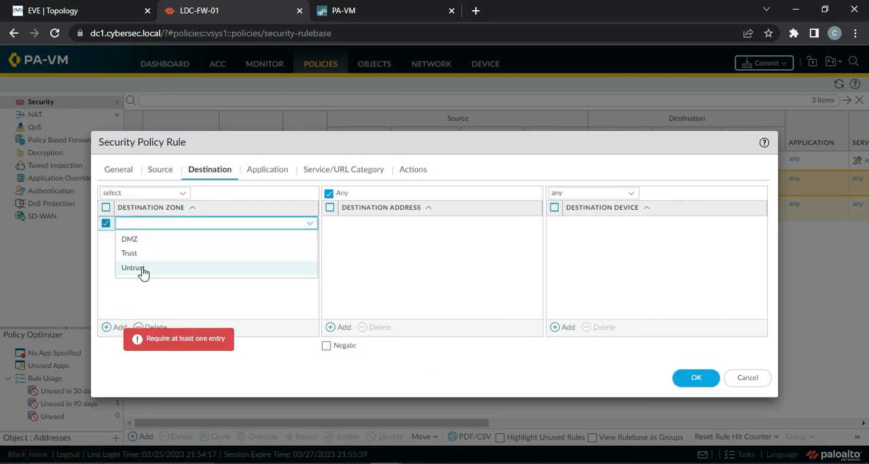
click(148, 241)
click(407, 243)
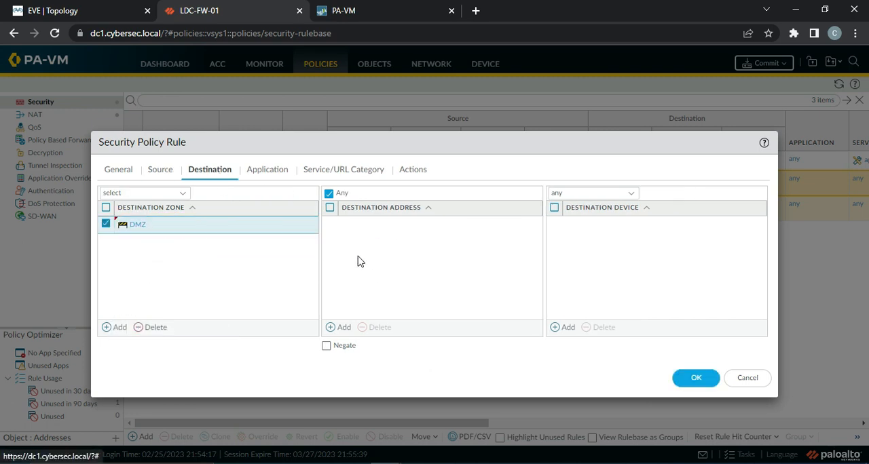
Step: Create an IP Netmask address object named Web-Server with 172.16.1.2 as the rule's destination address
click(340, 330)
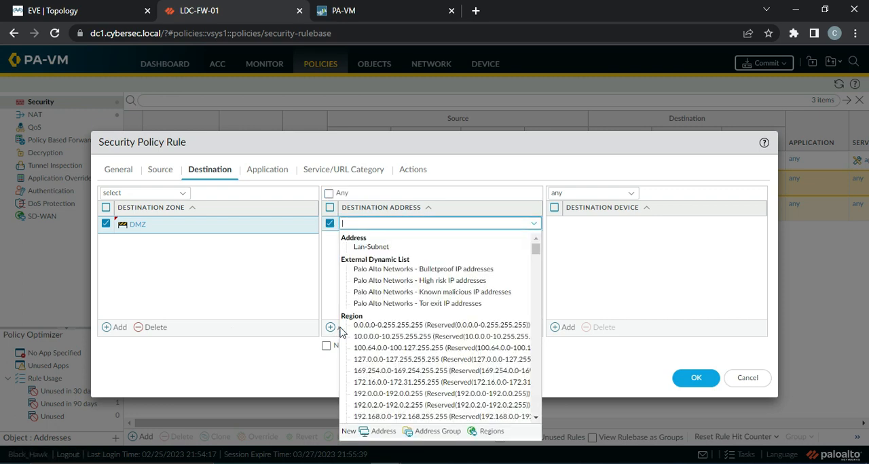
click(371, 434)
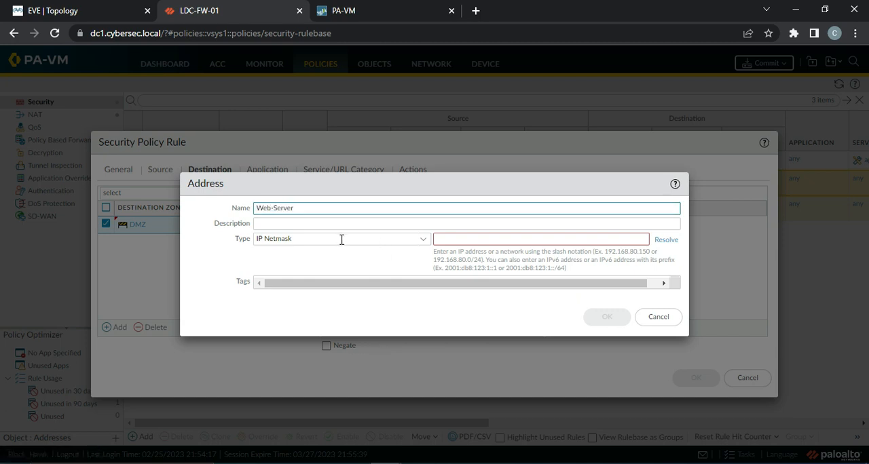
click(480, 238)
text(172.16.1.2)
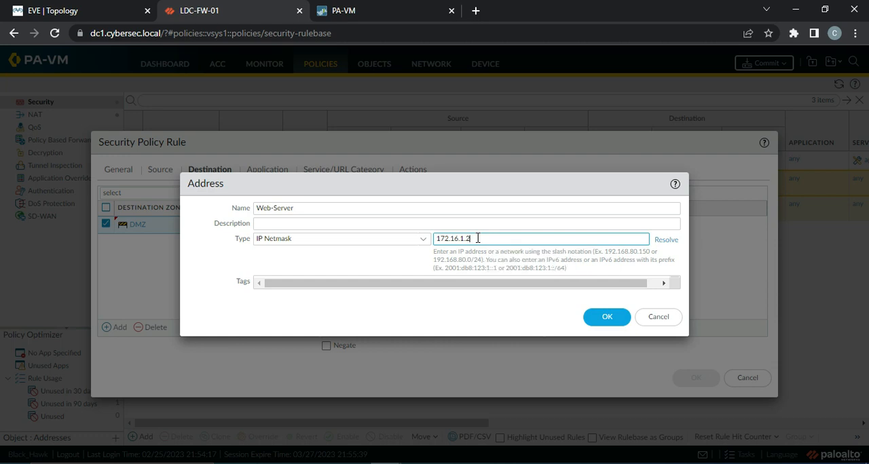
click(600, 317)
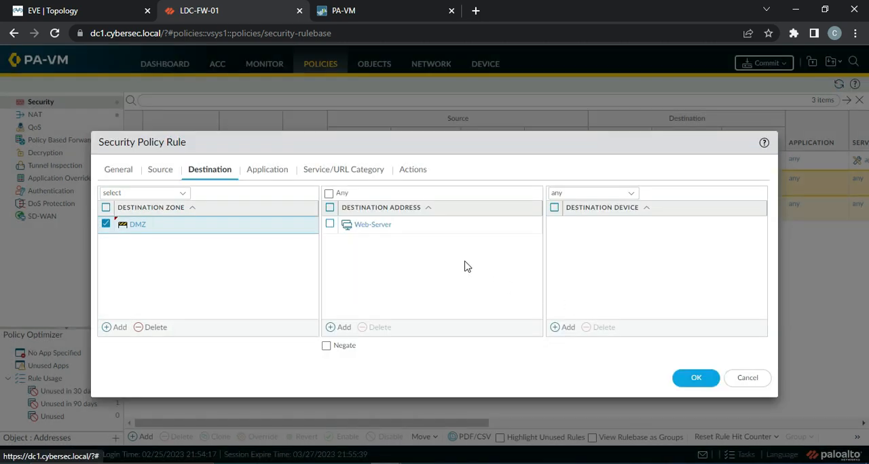
Step: Check the rule's application, service and action settings, and set its profile type to Profiles
click(271, 170)
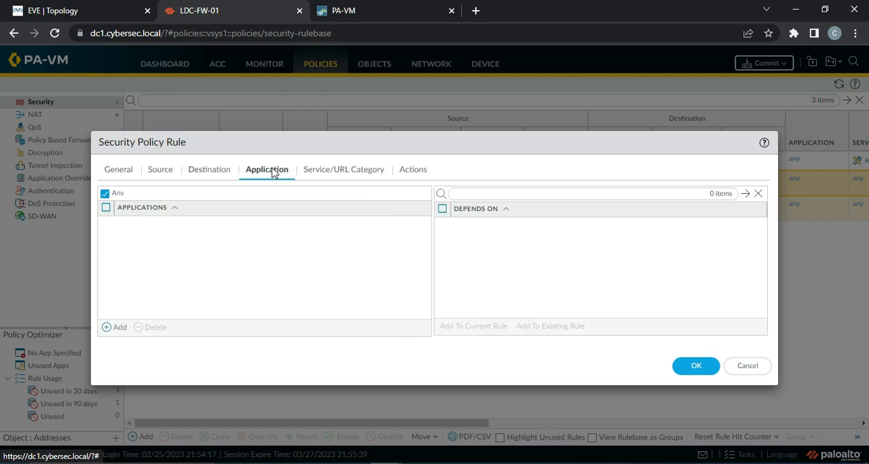
click(356, 171)
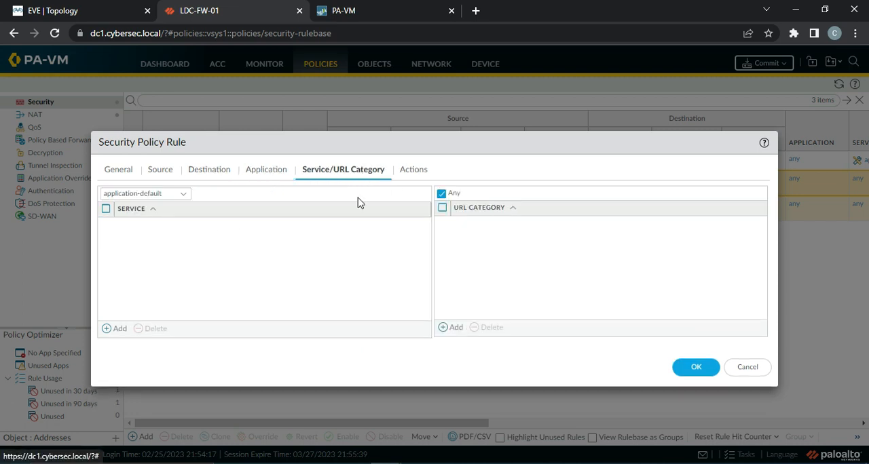
click(413, 170)
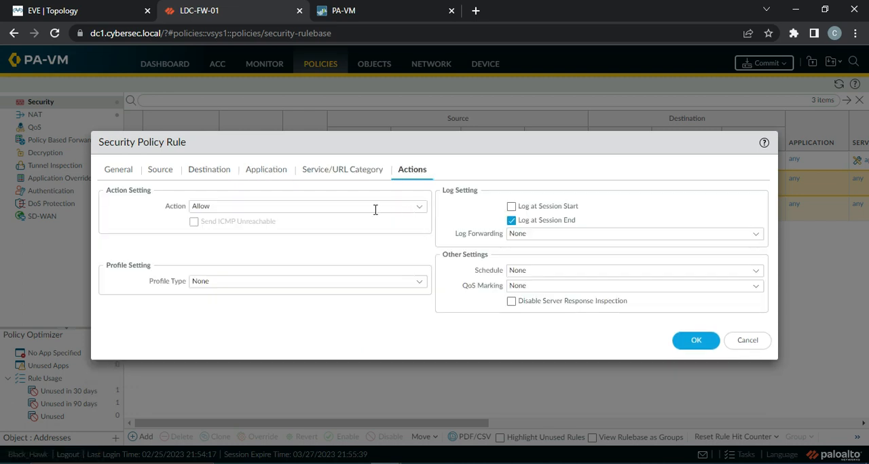
click(419, 282)
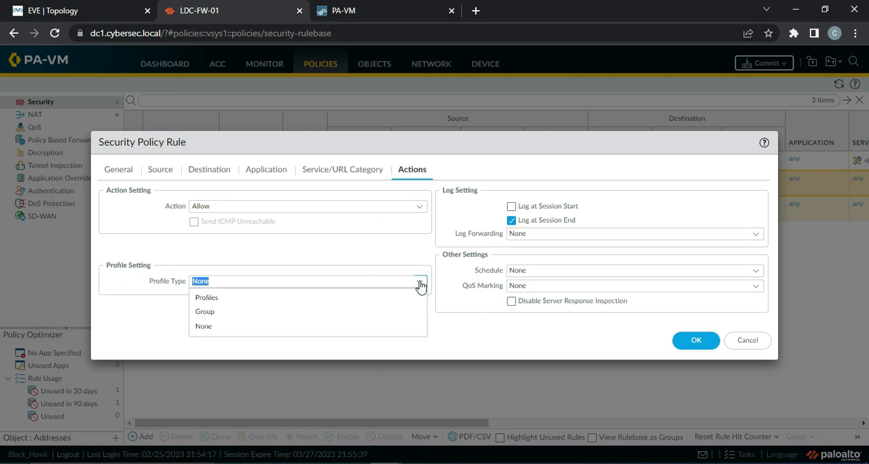
click(303, 299)
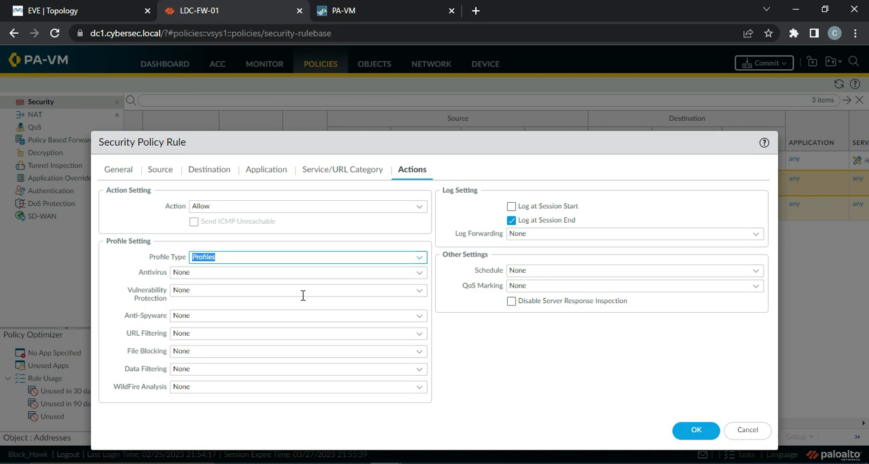
Step: Set the rule's Antivirus profile to default, and its Vulnerability Protection and Anti-Spyware profiles to strict
click(415, 275)
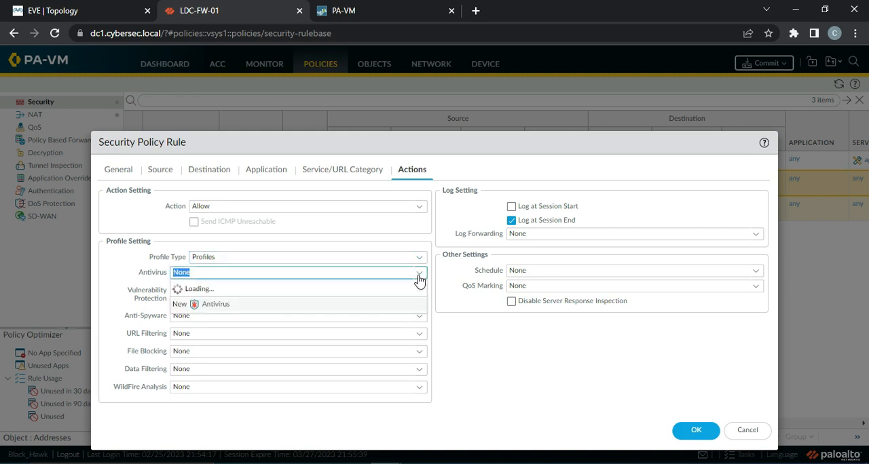
click(217, 305)
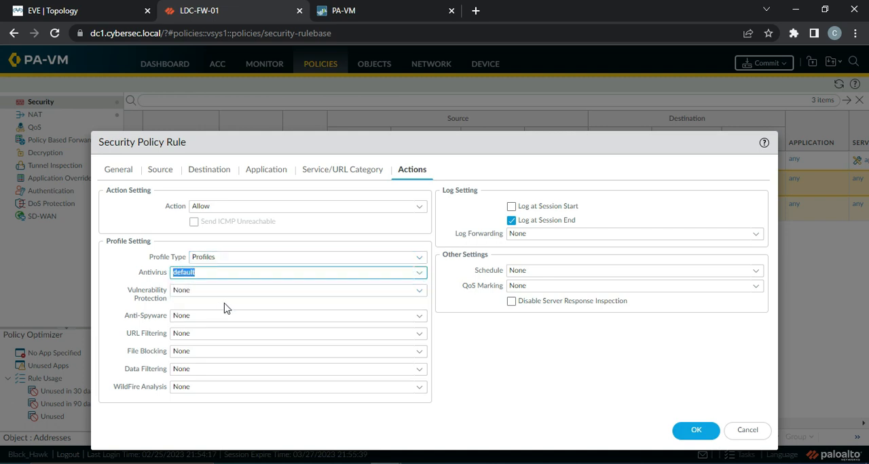
click(416, 293)
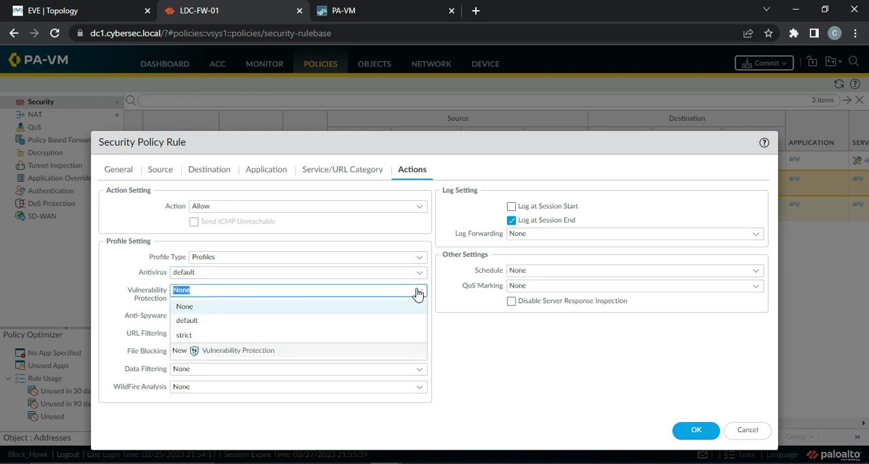
click(224, 334)
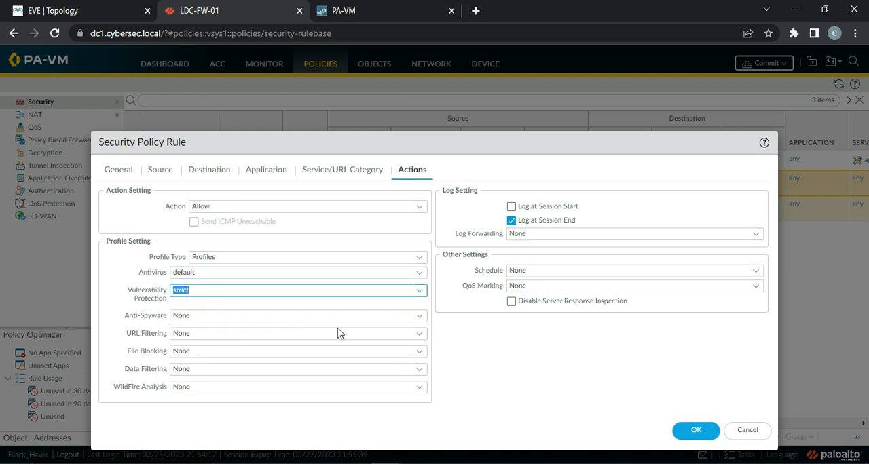
click(418, 316)
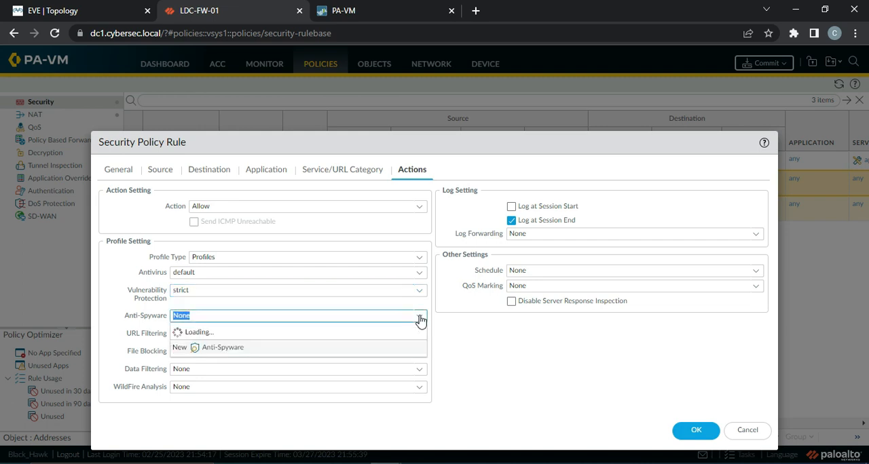
click(260, 360)
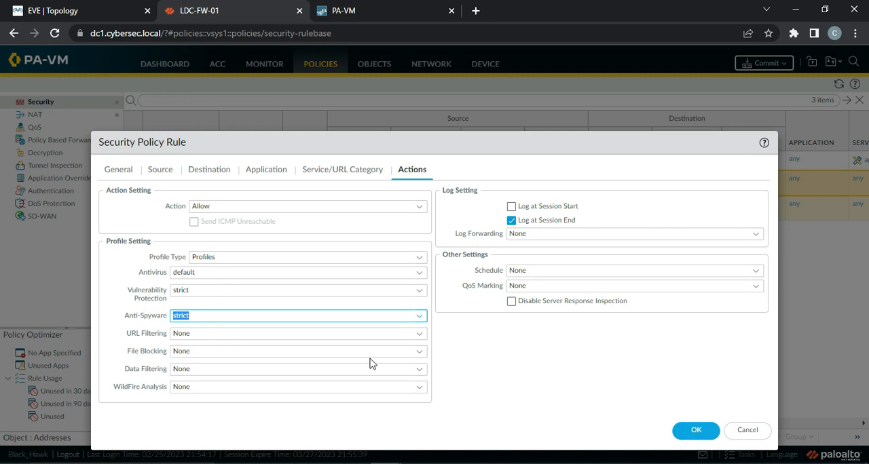
Step: Set the security rule's File Blocking profile to strict file blocking and WildFire Analysis to default, and save the rule
click(418, 352)
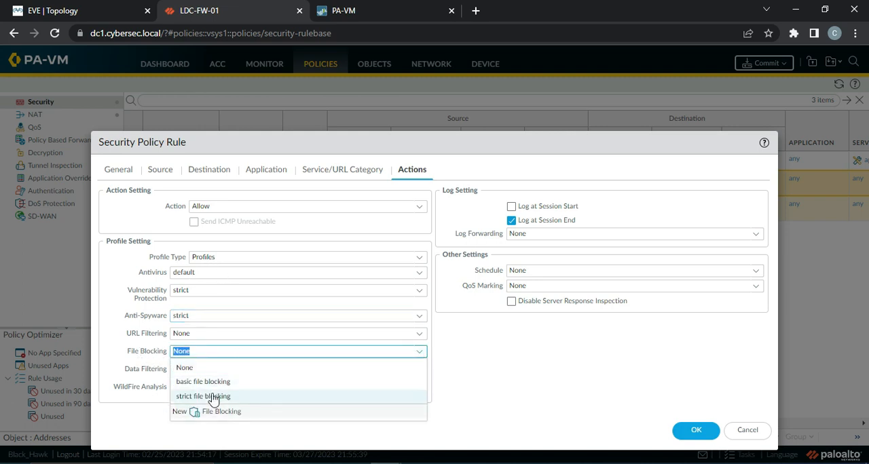
click(240, 394)
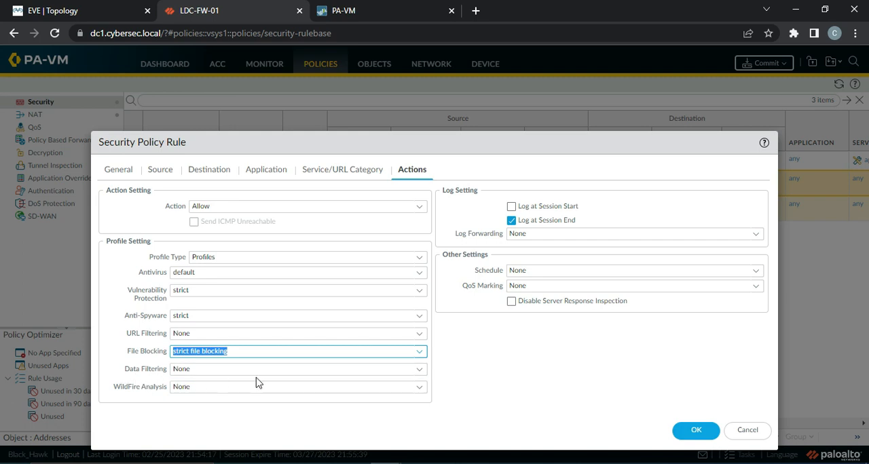
key(Tab)
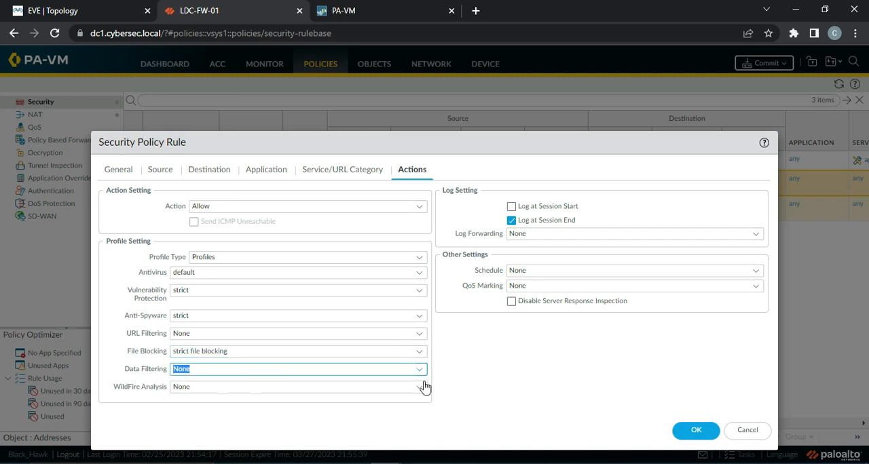
click(418, 387)
click(196, 416)
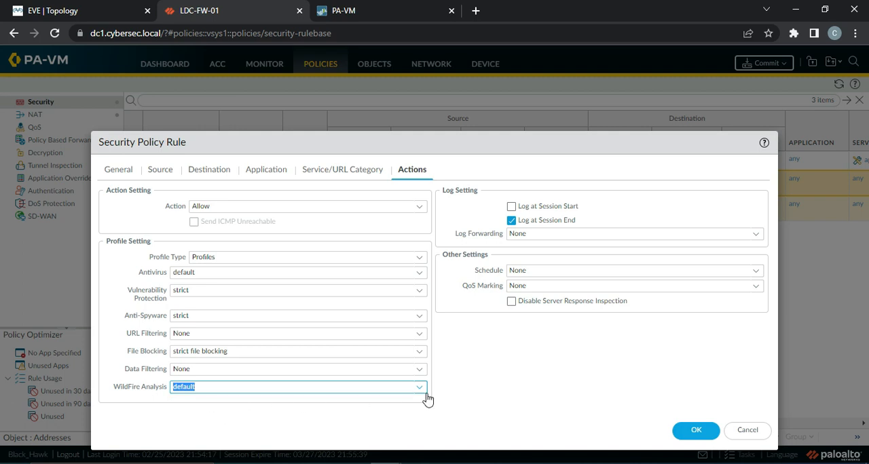
click(685, 432)
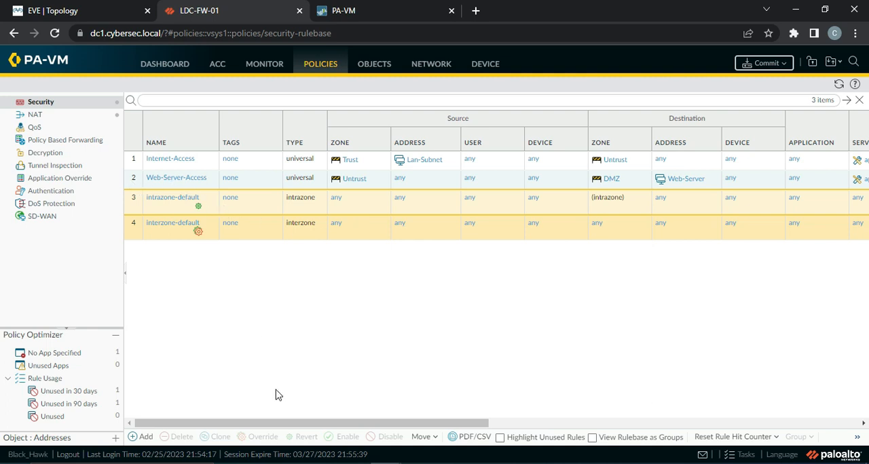
drag(252, 423, 396, 426)
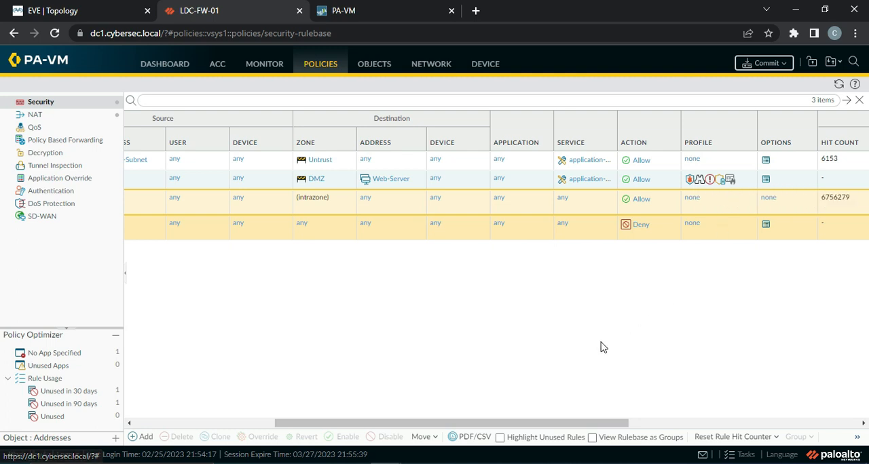
drag(439, 426, 262, 423)
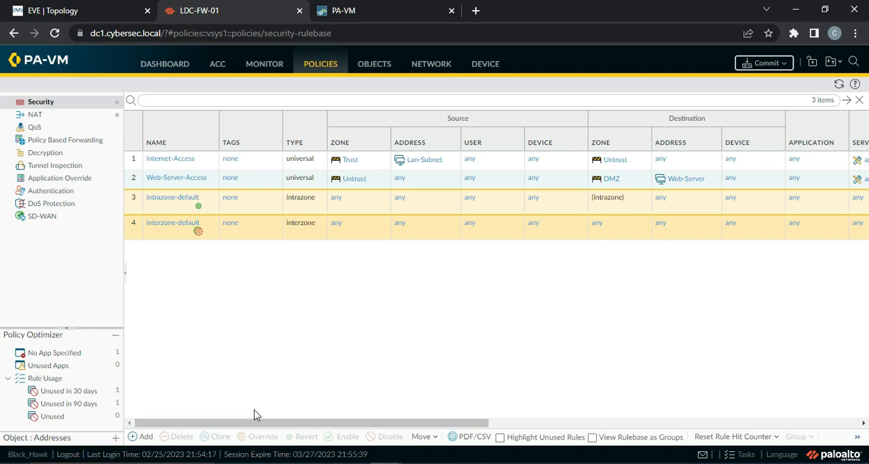
Step: Add a new NAT policy rule named Web-Server Access
click(48, 116)
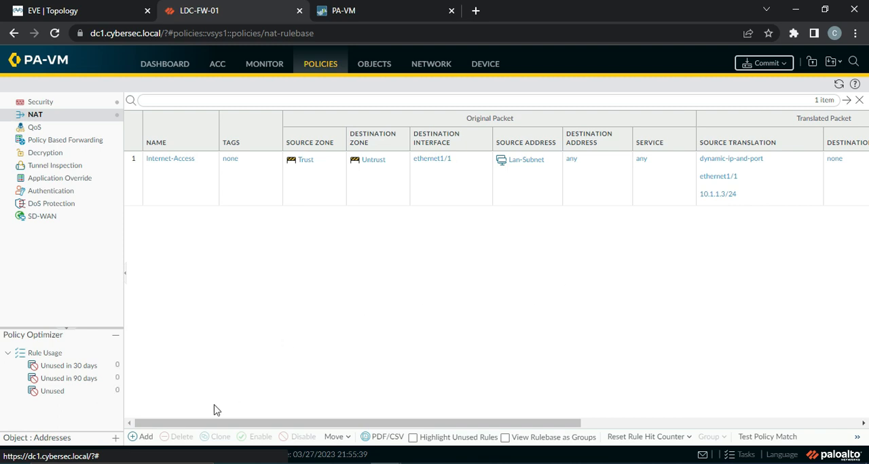
click(136, 437)
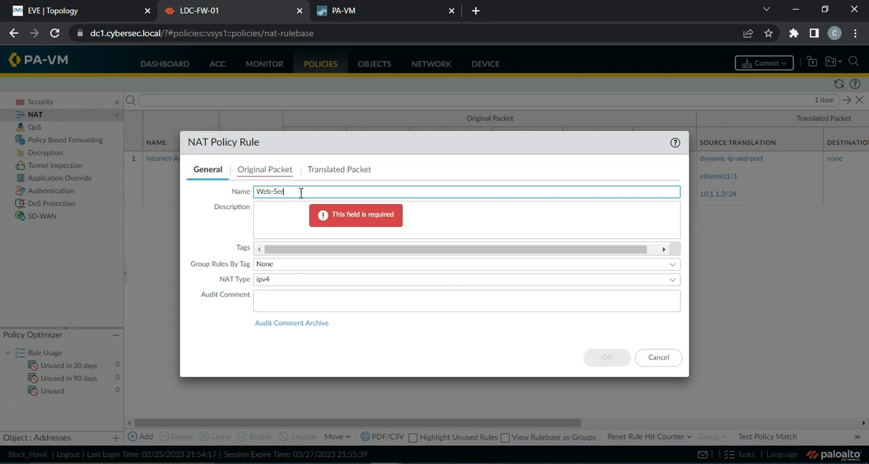
text(Web-Server Access)
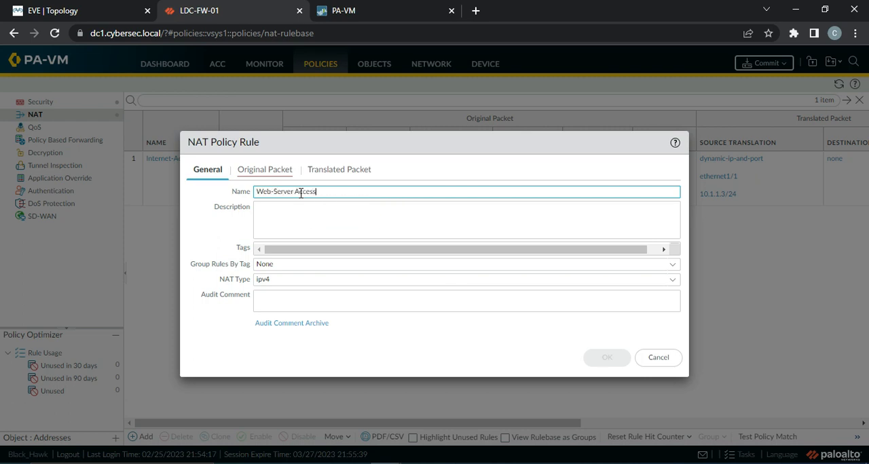
Step: Set the NAT rule's original packet to source zone Untrust, destination zone DMZ and destination interface ethernet1/3
click(263, 171)
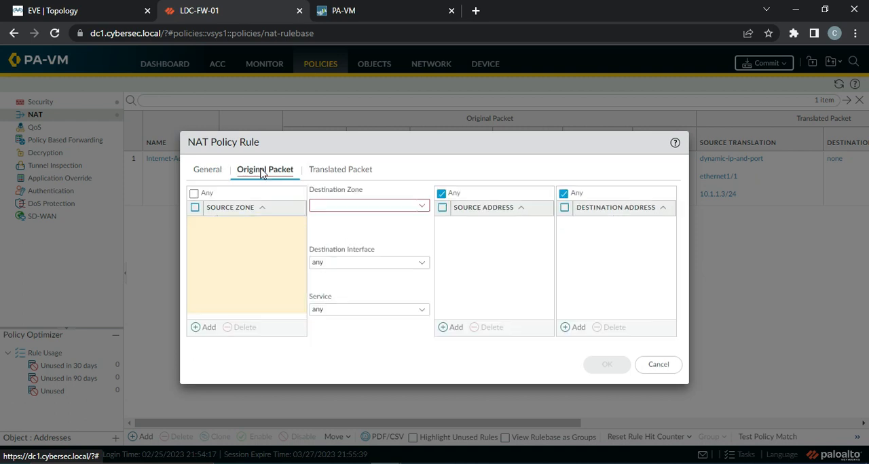
click(205, 327)
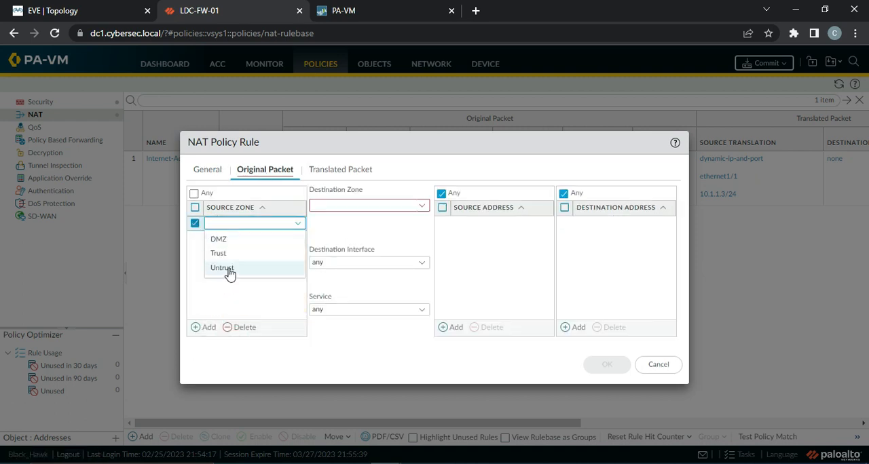
click(229, 271)
click(422, 206)
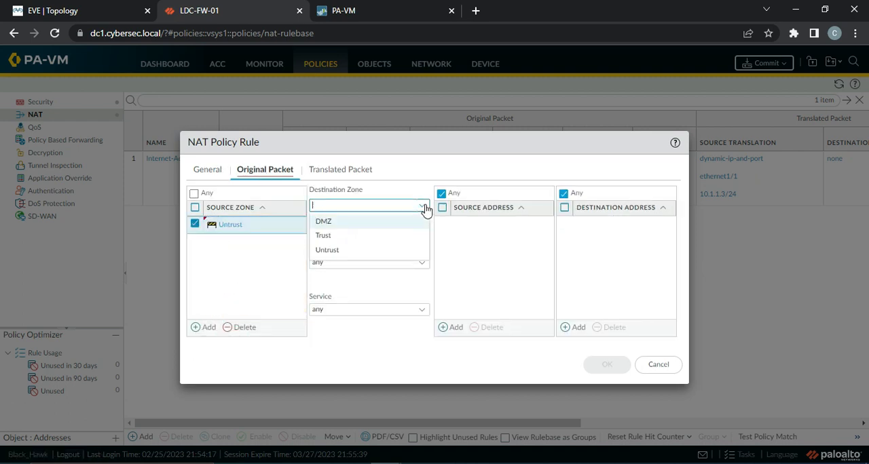
click(344, 225)
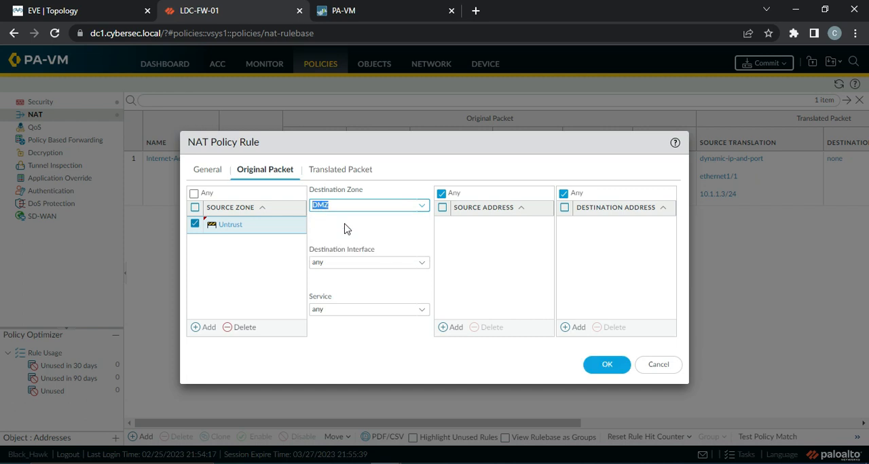
click(423, 266)
click(378, 323)
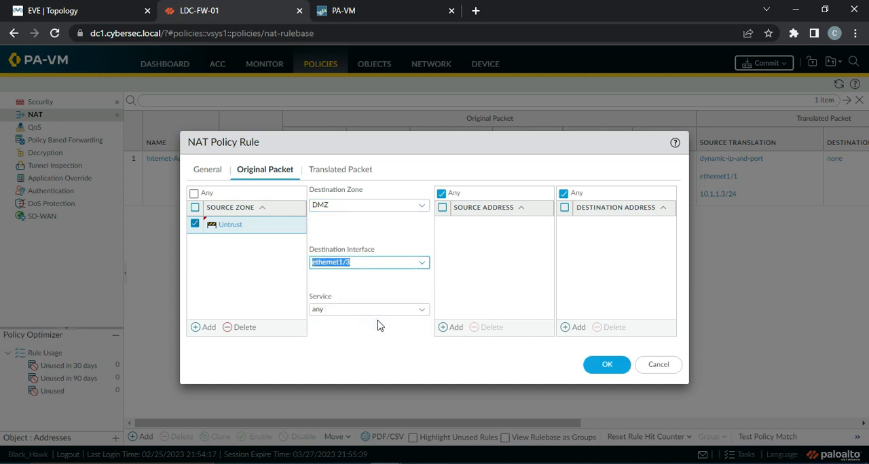
Step: Match the original packet on service service-http and destination address 10.1.1.3
click(422, 311)
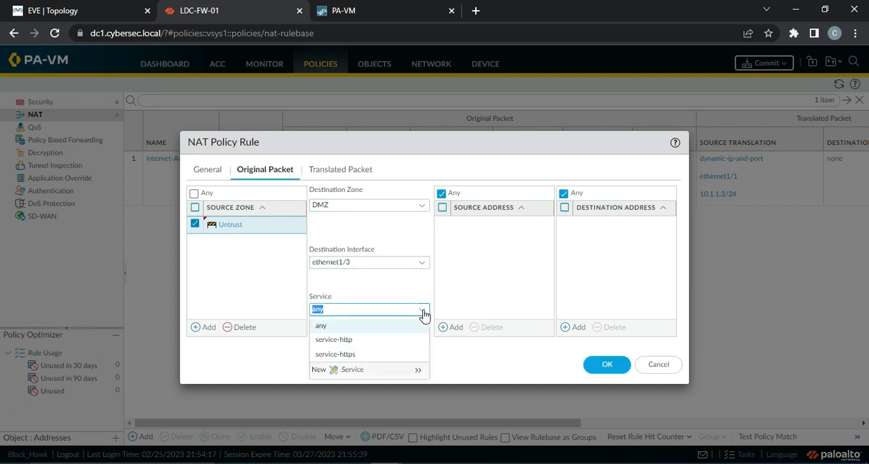
click(368, 341)
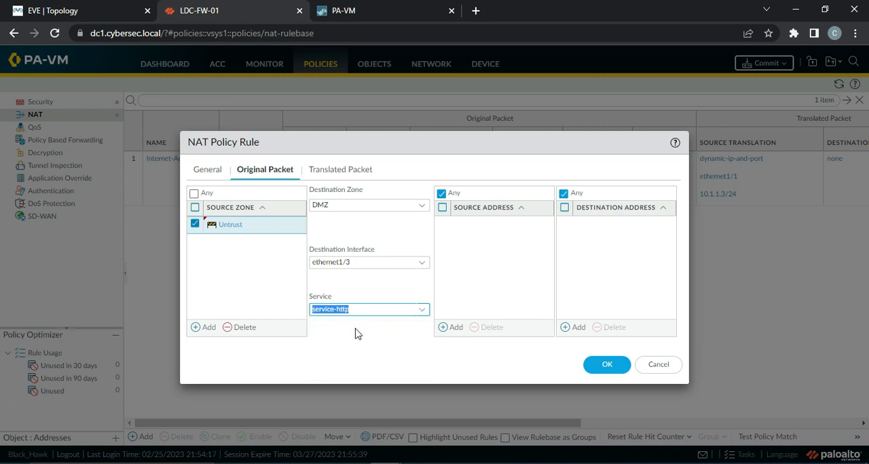
click(355, 329)
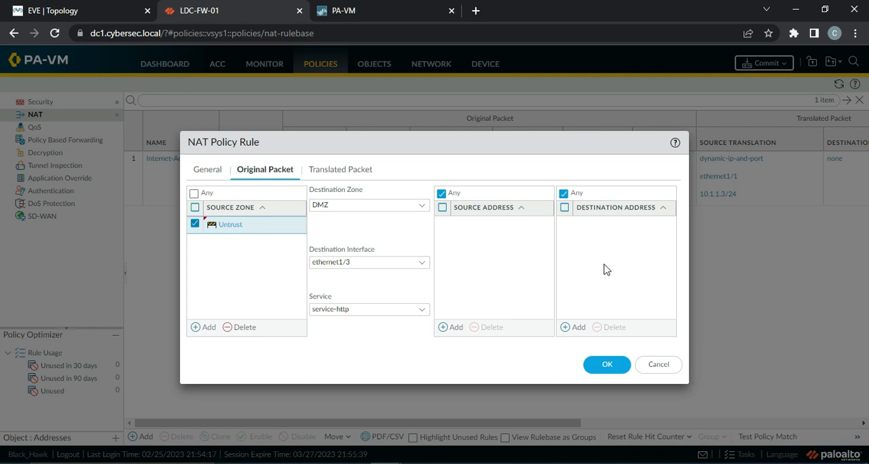
click(575, 328)
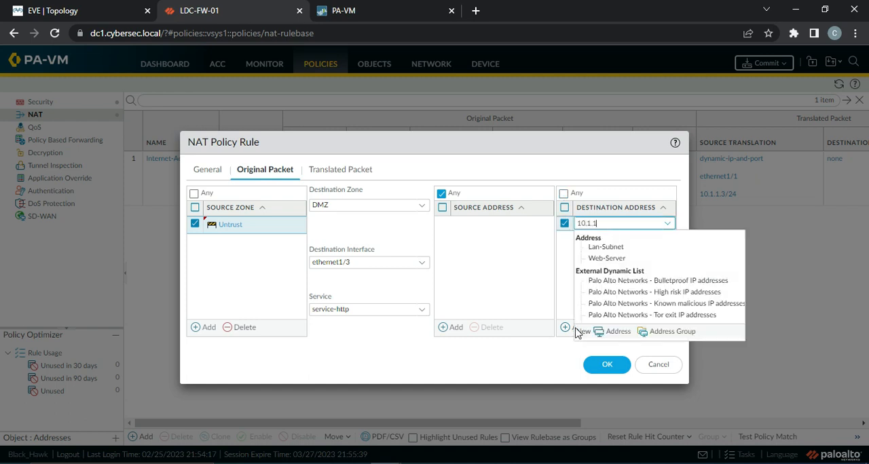
key(Return)
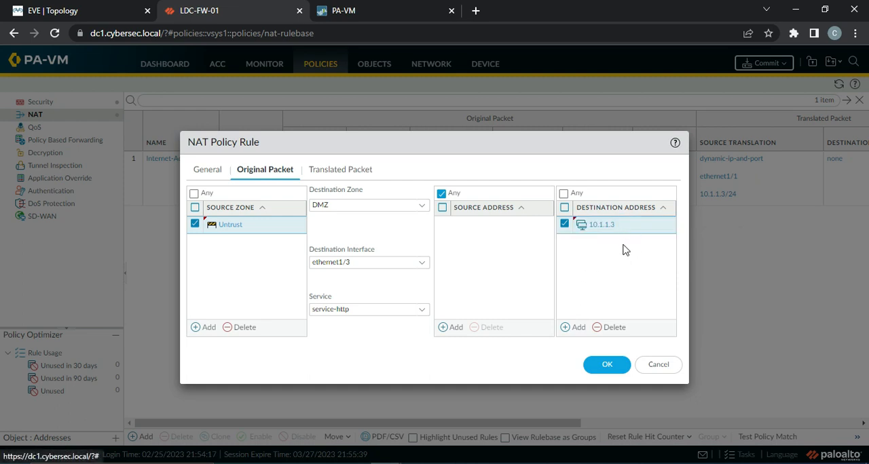
Step: Translate the NAT rule's destination address as Static IP to the Web-Server object, and save the rule
click(342, 175)
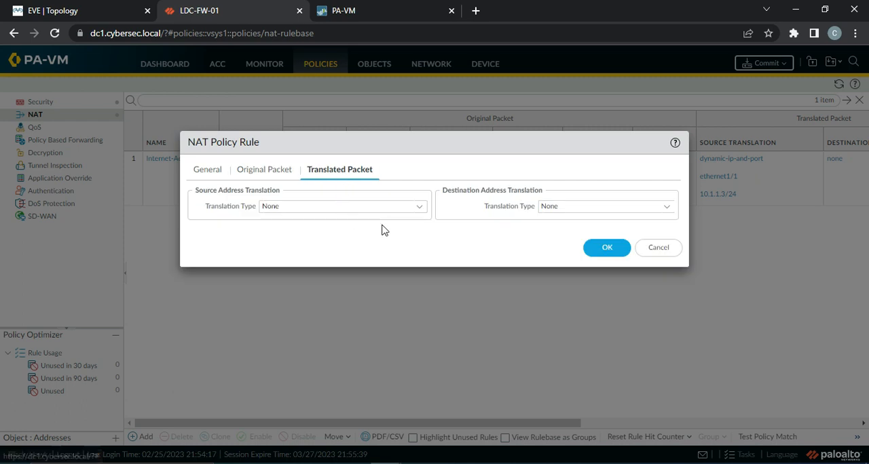
click(666, 210)
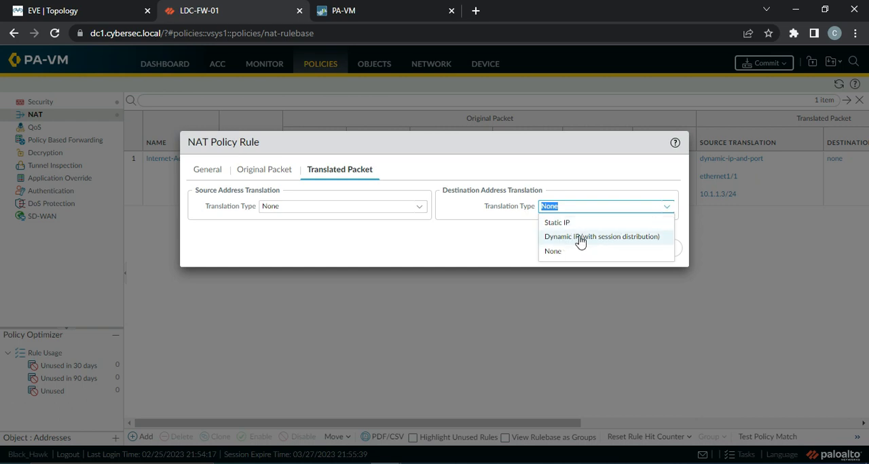
click(566, 223)
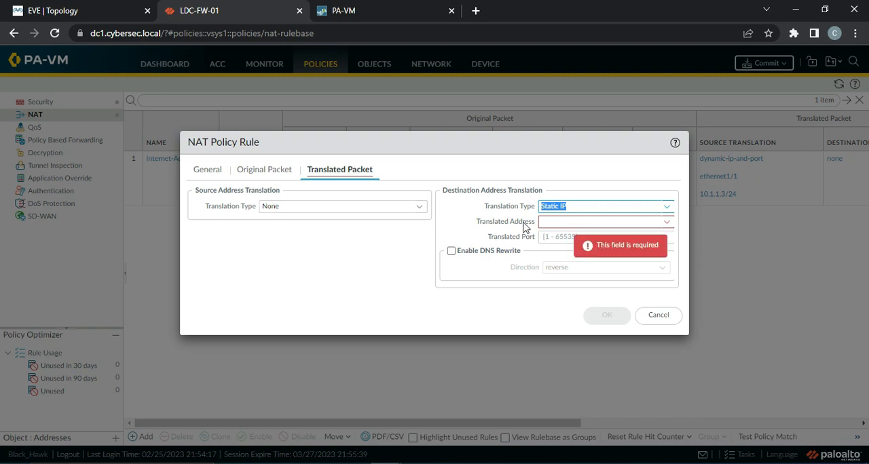
click(666, 223)
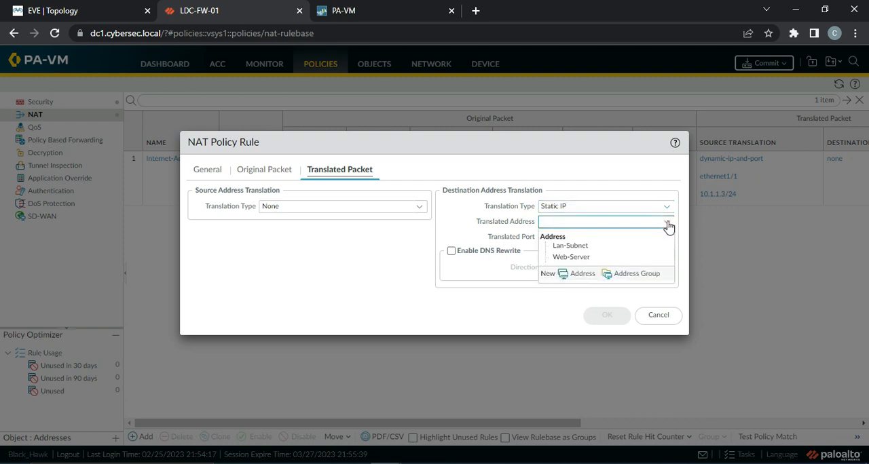
click(573, 258)
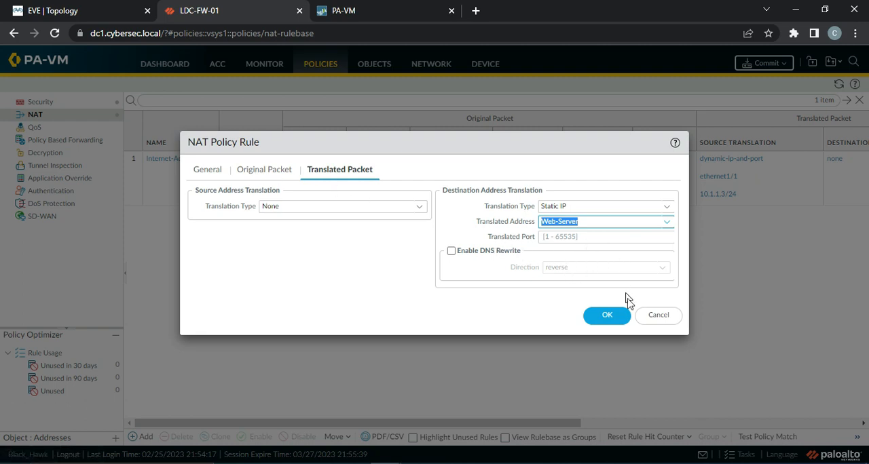
click(606, 317)
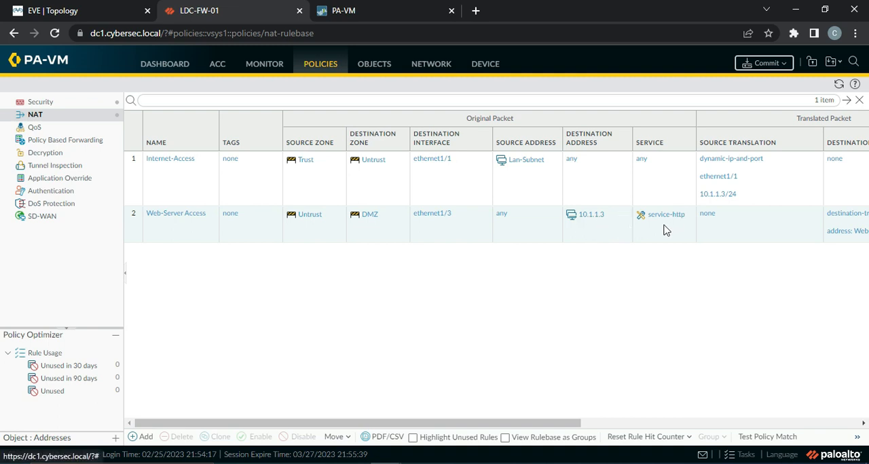
Step: Review the new NAT rule's translation details and the pending commit scope without committing
drag(504, 429, 699, 426)
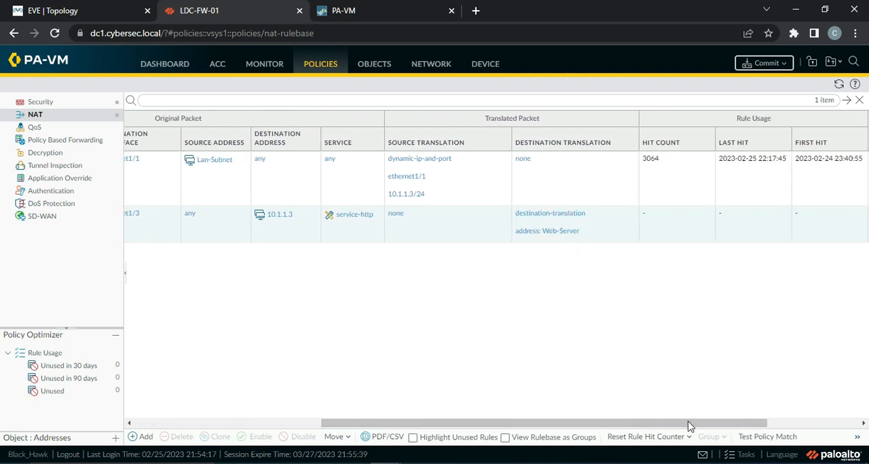
drag(662, 425, 434, 419)
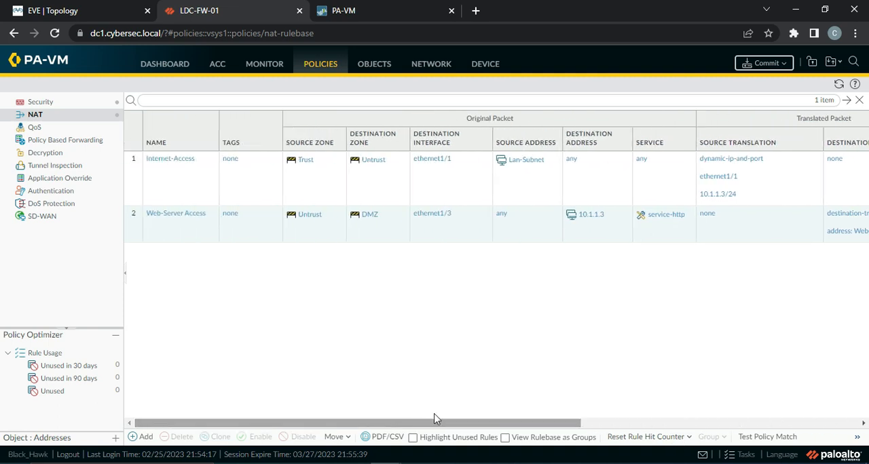
click(766, 63)
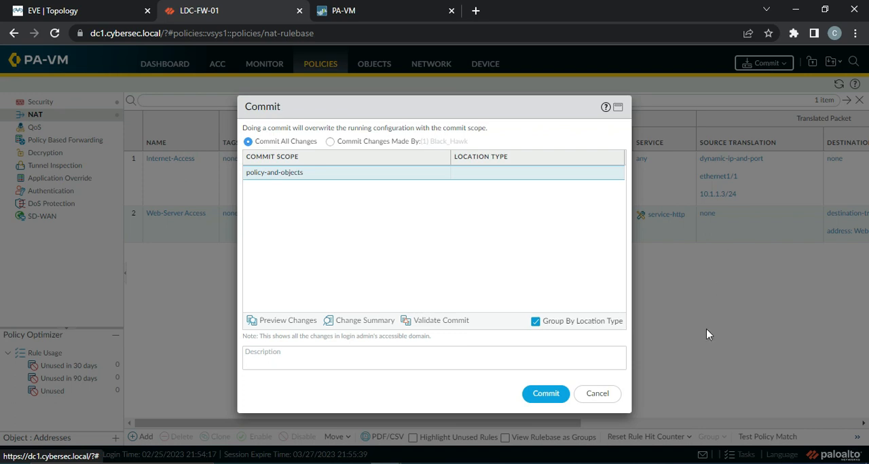
click(606, 396)
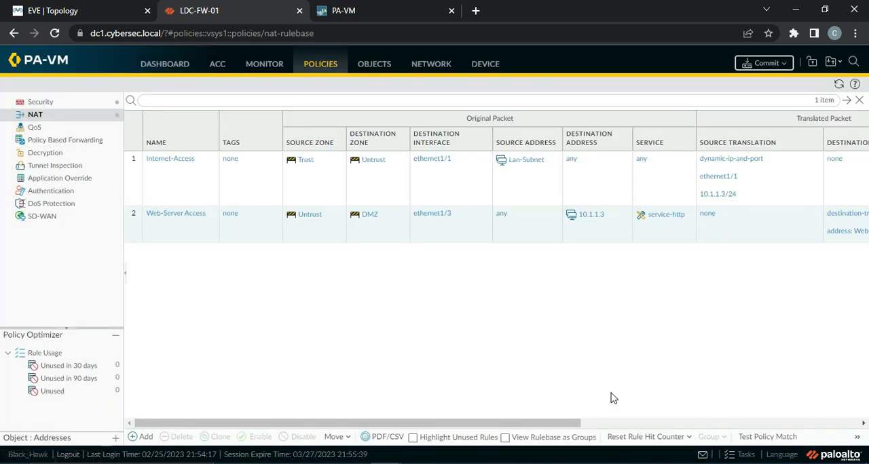
Step: Change the Web-Server Access NAT rule's destination zone to Untrust and its destination interface to ethernet1/1
click(177, 214)
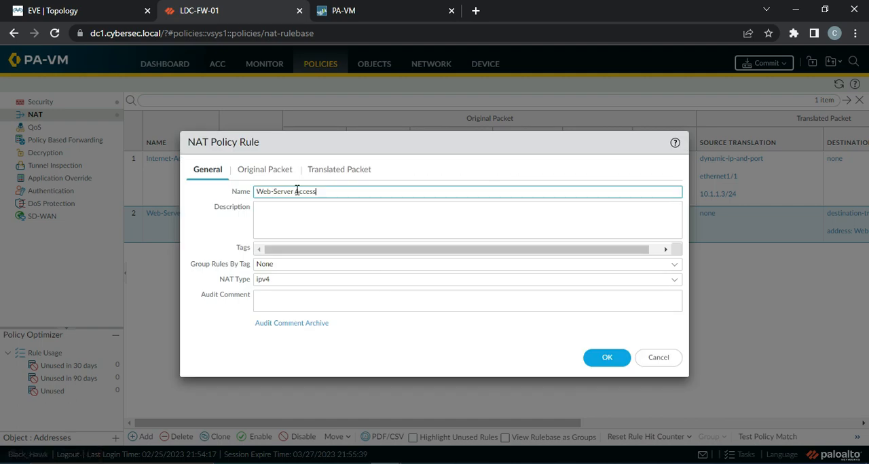
click(266, 169)
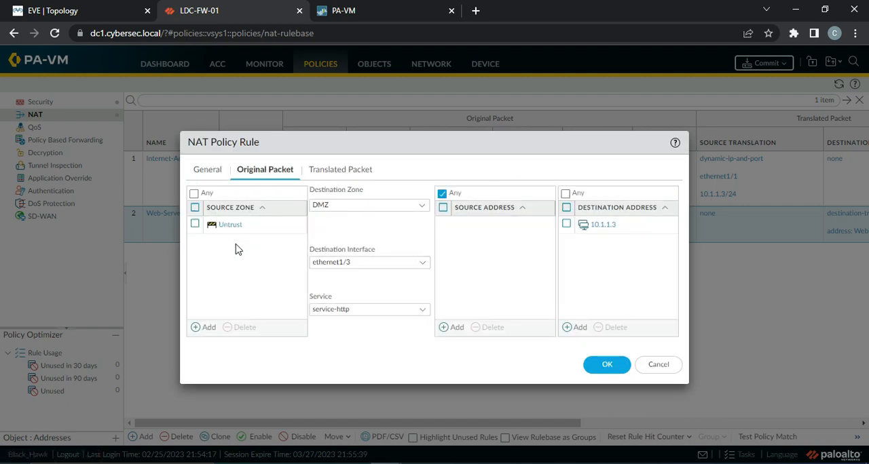
click(423, 207)
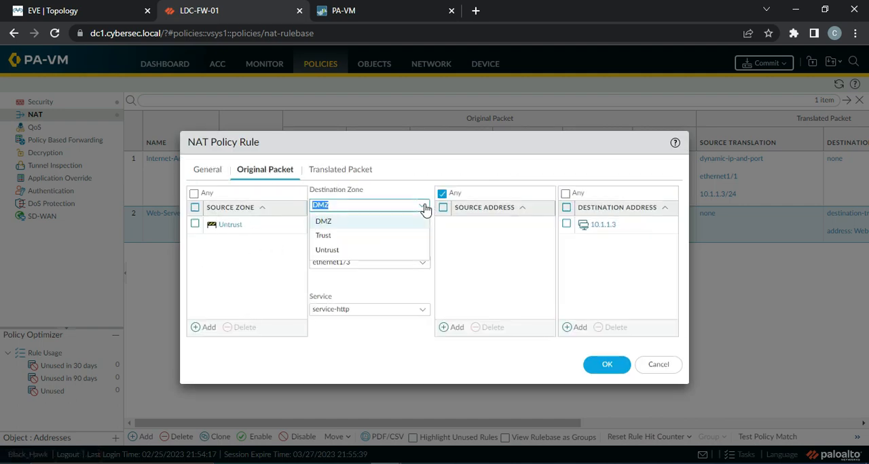
click(334, 250)
click(282, 251)
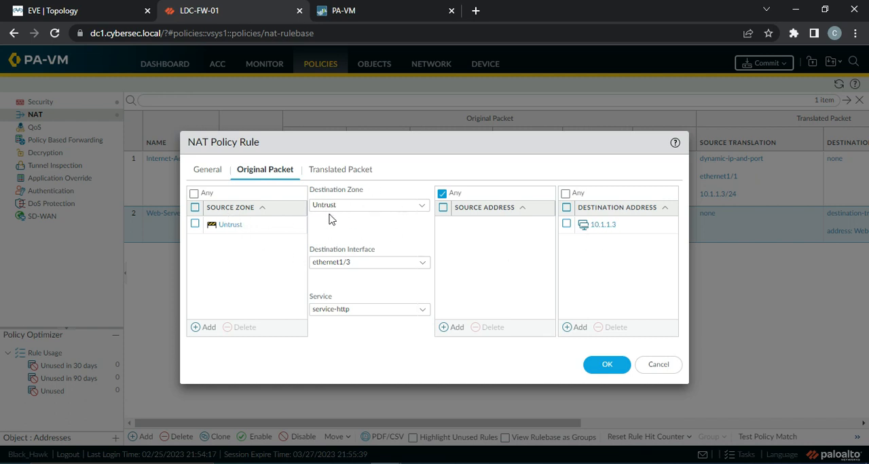
click(421, 265)
click(378, 293)
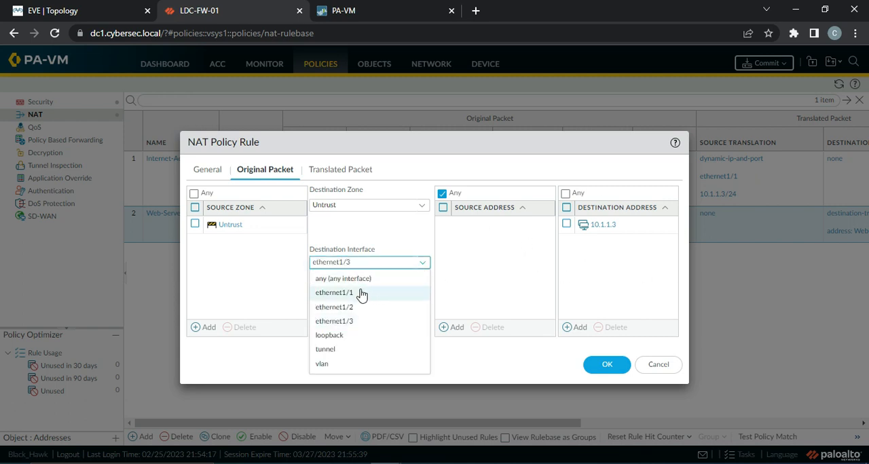
Step: Check the lab topology and the NAT rule's translated packet settings, save the Web-Server Access rule, and commit all changes
click(76, 11)
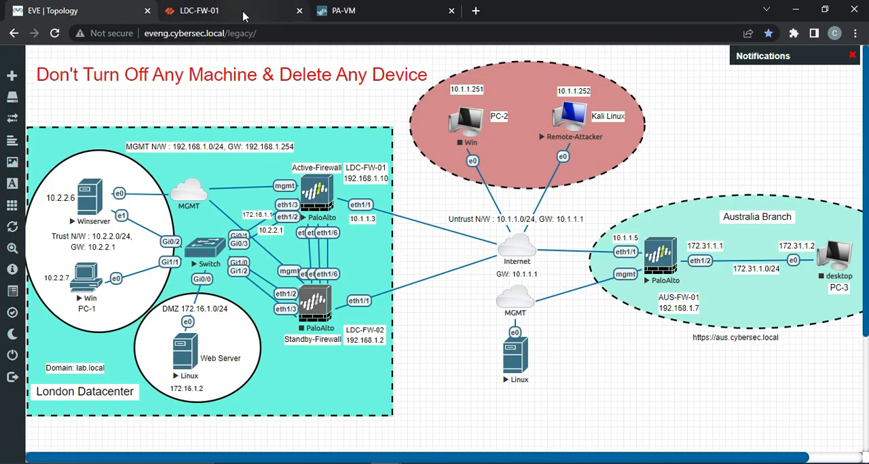
click(275, 12)
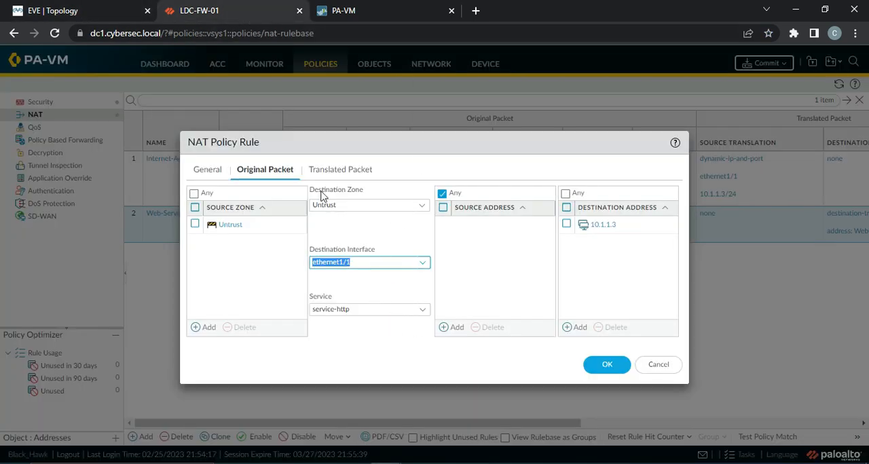
click(341, 169)
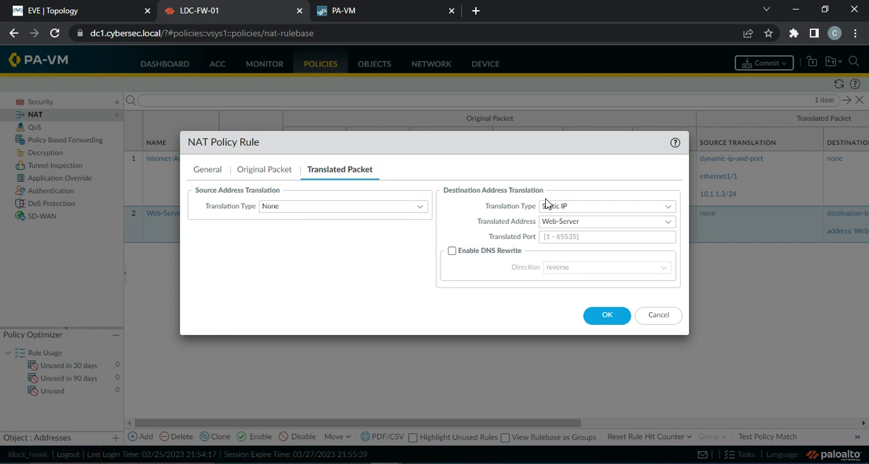
click(604, 325)
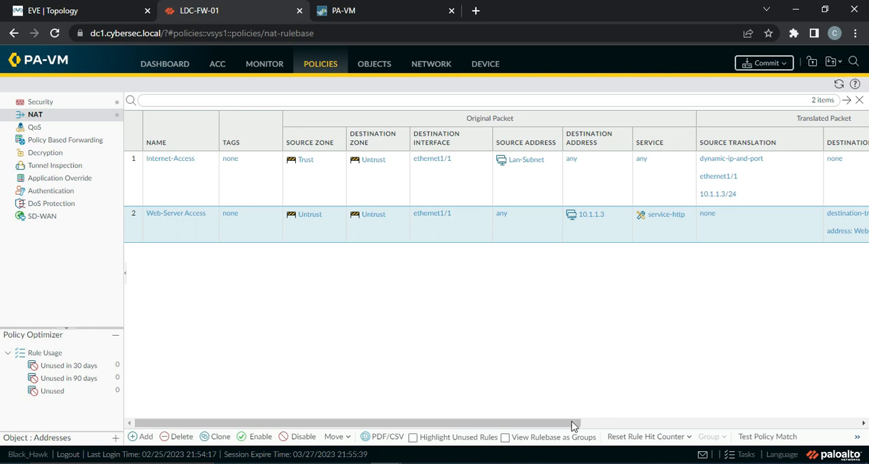
click(761, 68)
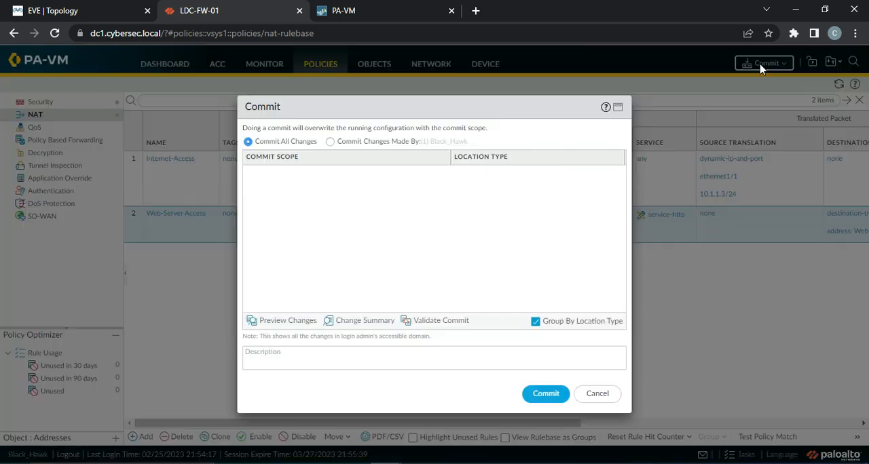
click(535, 397)
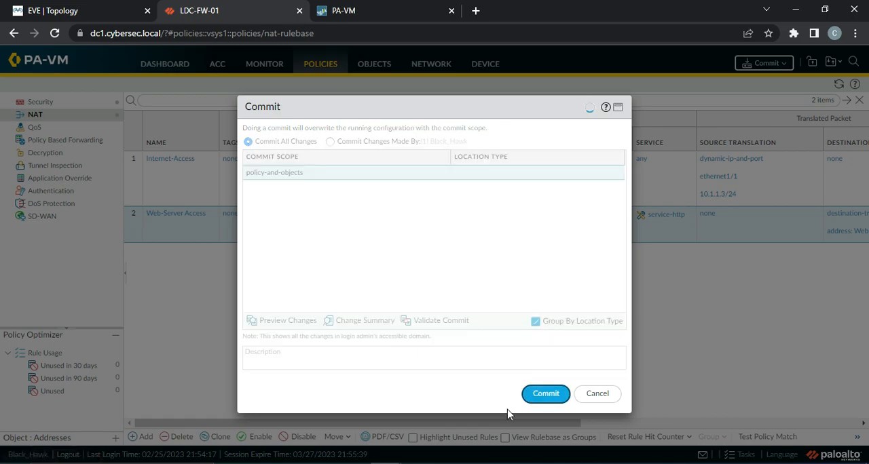
Step: Switch to Microsoft Whiteboard and handwrite the circled item 1 "Pre-Nat IPs" in yellow with an underline
click(511, 463)
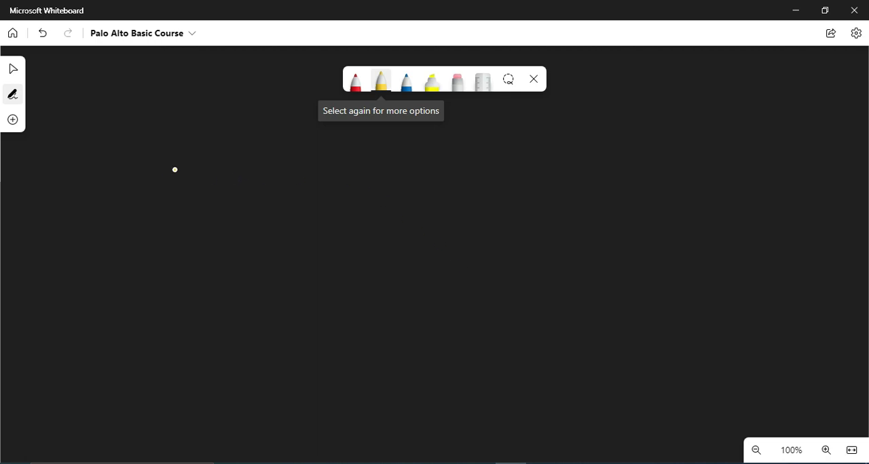
mouse_move(175, 169)
mouse_down()
mouse_move(175, 185)
mouse_move(171, 162)
mouse_up()
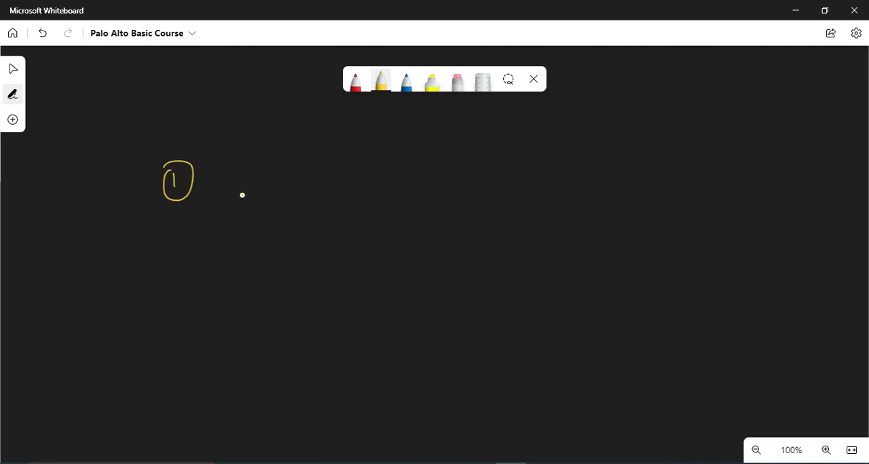
mouse_move(223, 178)
mouse_down()
mouse_move(270, 182)
mouse_move(311, 161)
mouse_move(320, 175)
mouse_up()
mouse_move(330, 150)
mouse_down()
mouse_move(334, 175)
mouse_move(337, 162)
mouse_move(375, 170)
mouse_move(380, 156)
mouse_move(395, 154)
mouse_move(397, 166)
mouse_up()
drag(235, 214, 406, 182)
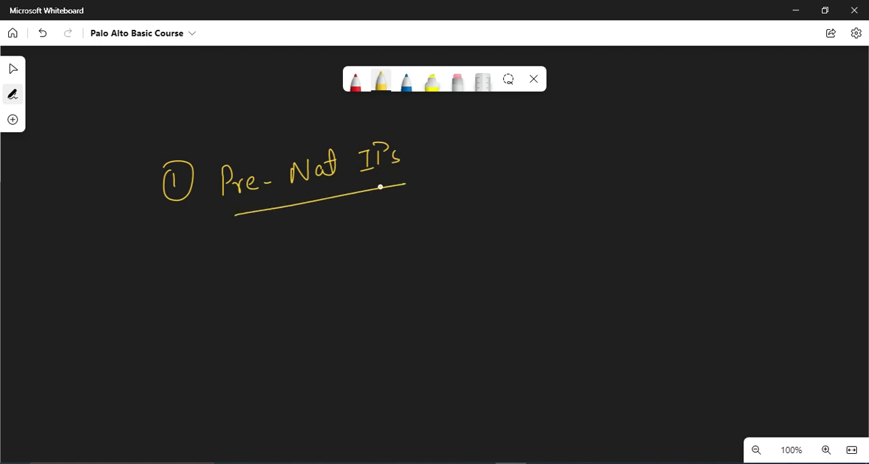
Step: Handwrite an underlined "Security" heading above item 1, with an arrow pointing to "Pre-Nat IPs"
mouse_move(188, 103)
mouse_down()
mouse_move(175, 122)
mouse_move(200, 122)
mouse_up()
drag(206, 109, 246, 111)
mouse_move(242, 102)
mouse_down()
mouse_move(256, 100)
mouse_move(258, 110)
mouse_up()
drag(265, 99, 257, 126)
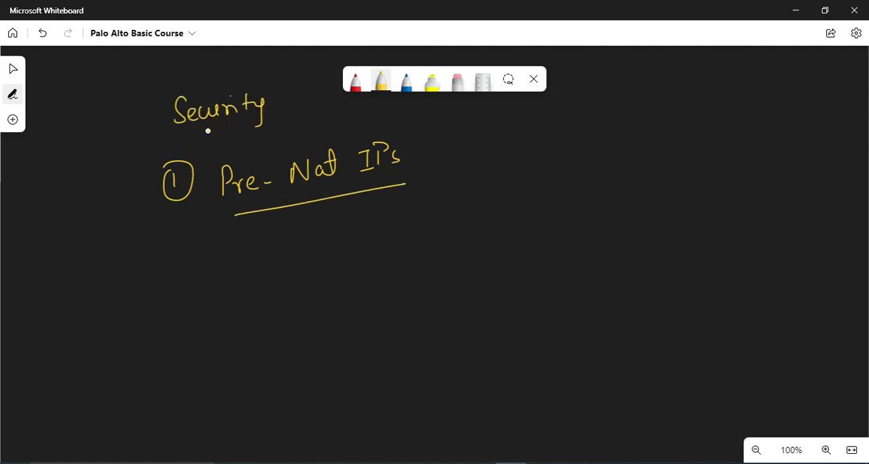
drag(183, 136, 239, 125)
drag(235, 137, 245, 161)
Step: Handwrite the circled item 2 "Post Nat Zone" below the first item and underline it
drag(182, 255, 179, 250)
drag(233, 247, 236, 271)
mouse_move(234, 238)
mouse_down()
mouse_move(248, 242)
mouse_move(239, 253)
mouse_up()
drag(256, 253, 282, 257)
mouse_move(277, 249)
mouse_down()
mouse_move(342, 220)
mouse_move(360, 237)
mouse_up()
mouse_move(344, 230)
mouse_down()
mouse_move(374, 216)
mouse_move(422, 233)
mouse_move(427, 223)
mouse_move(450, 227)
mouse_move(461, 217)
mouse_up()
drag(242, 287, 503, 233)
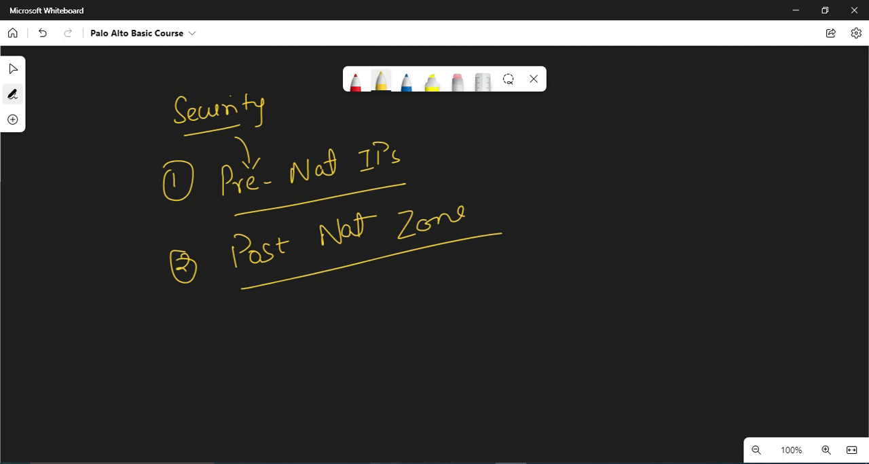
Step: Switch back to LDC-FW-01 in the browser, dismiss the commit status, and review the Web-Server-Access security rule's destination and the address objects
click(349, 430)
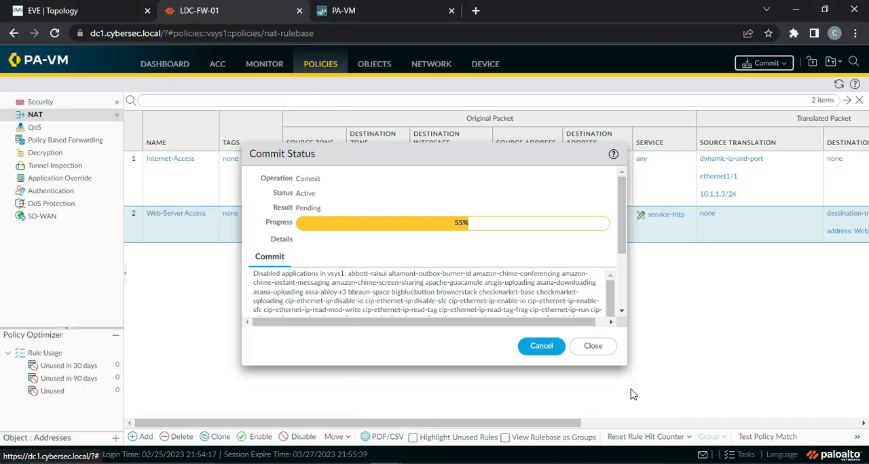
click(592, 347)
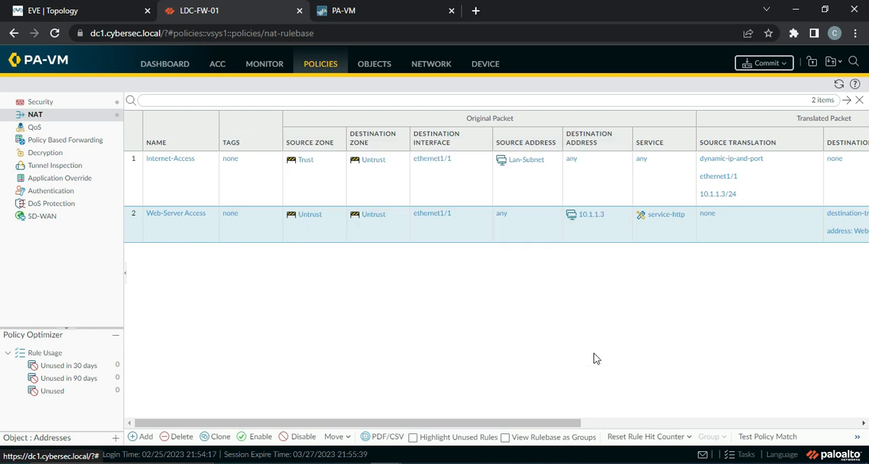
click(41, 102)
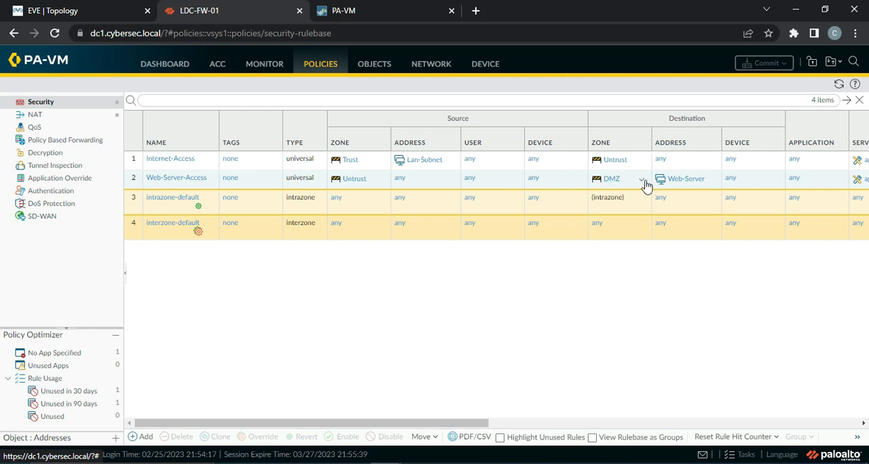
click(179, 185)
click(178, 185)
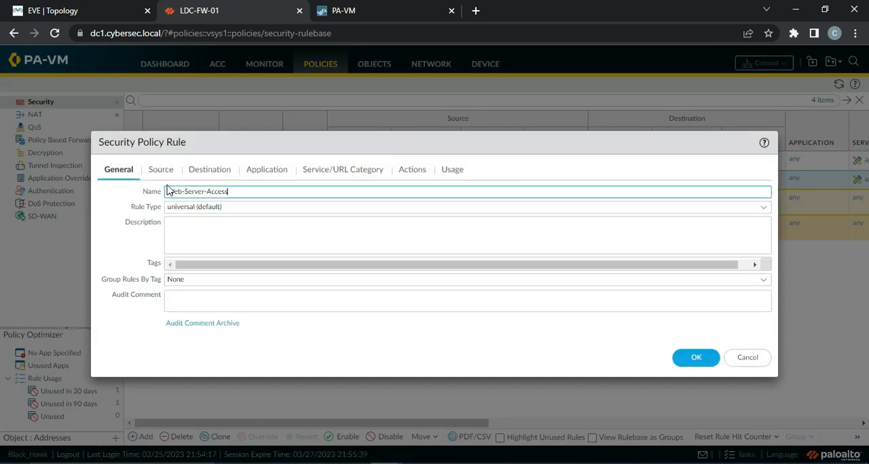
click(219, 172)
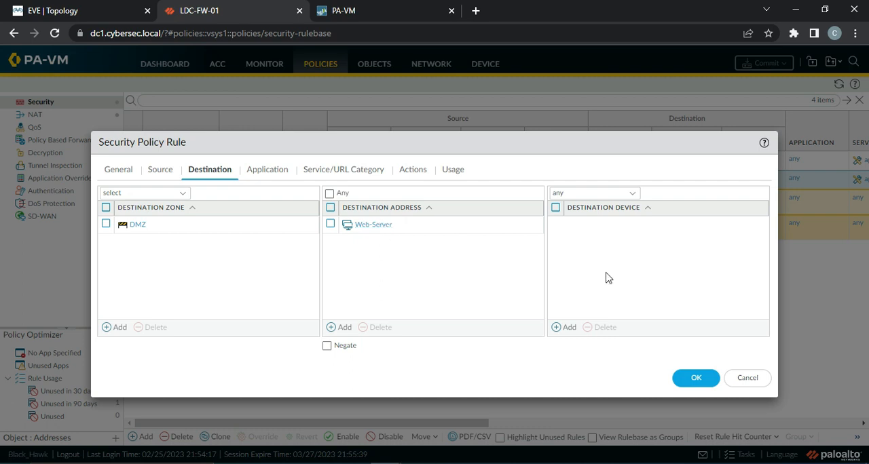
click(747, 378)
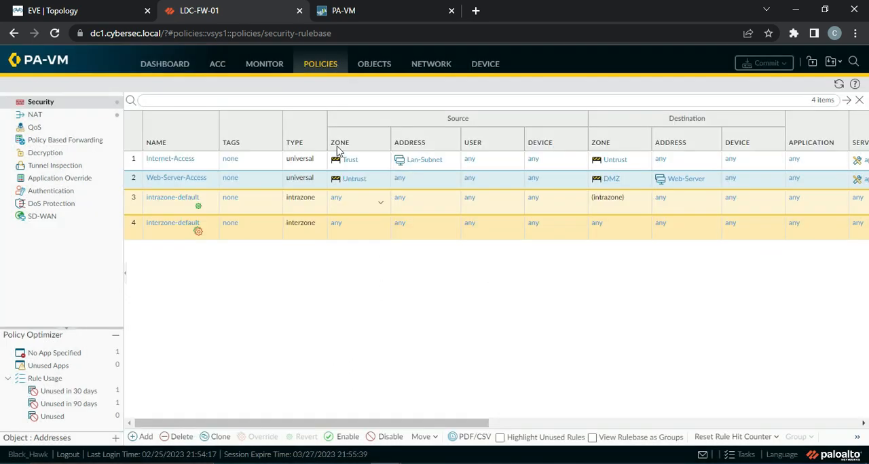
click(375, 68)
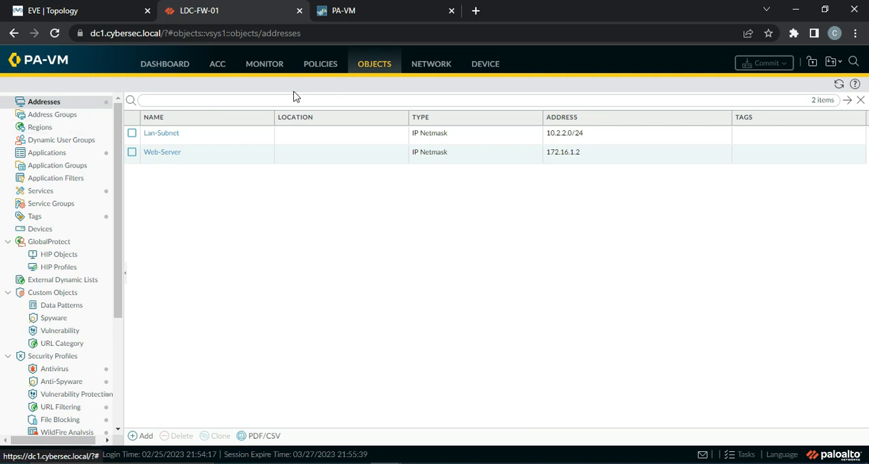
click(308, 67)
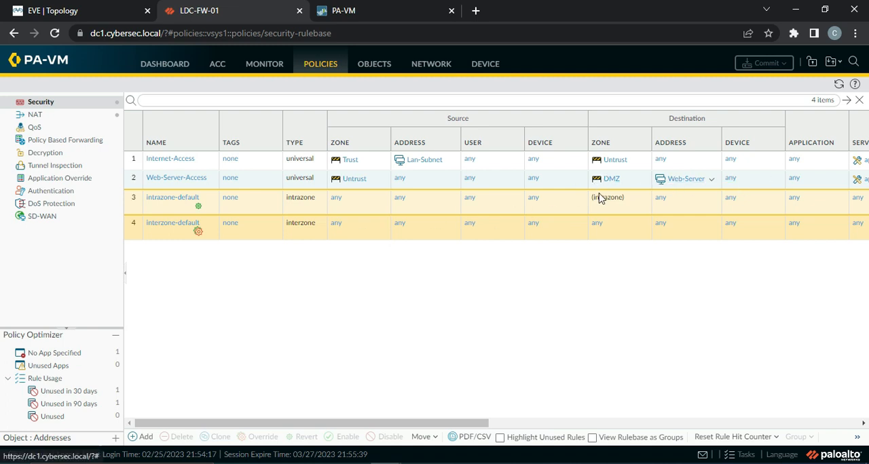
Step: Replace the Web-Server destination address in the Web-Server-Access security rule with 10.1.1.3, check its source zone, and save the rule
click(172, 179)
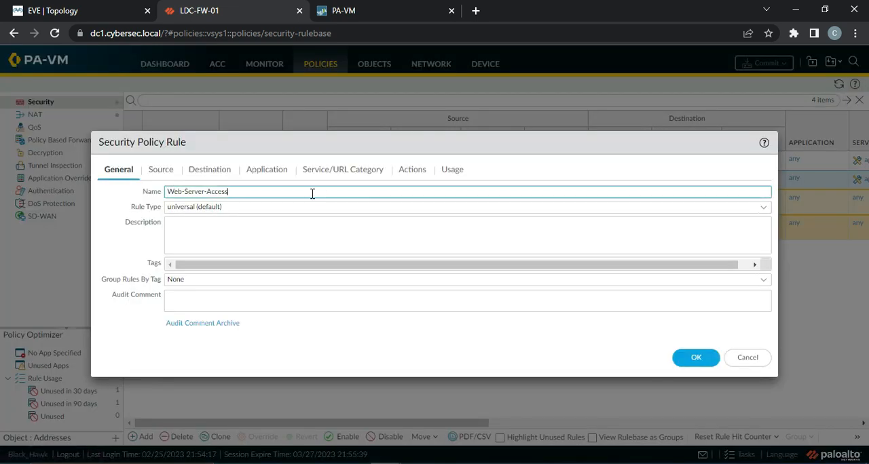
click(205, 171)
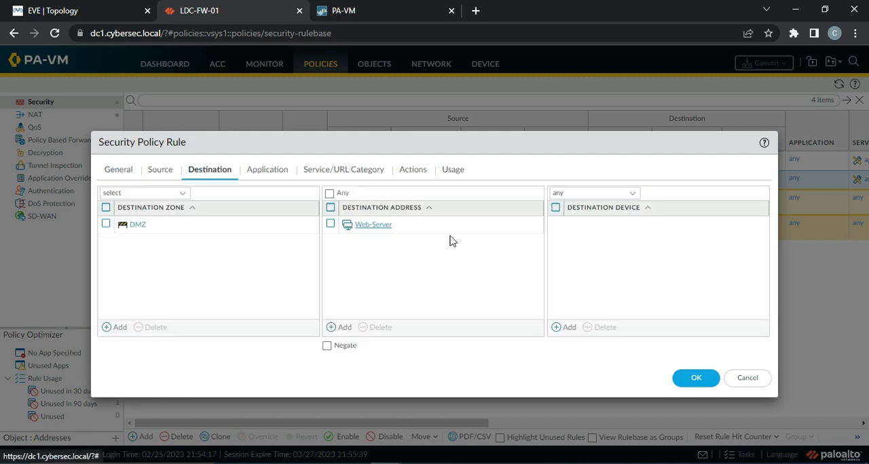
click(331, 225)
click(375, 327)
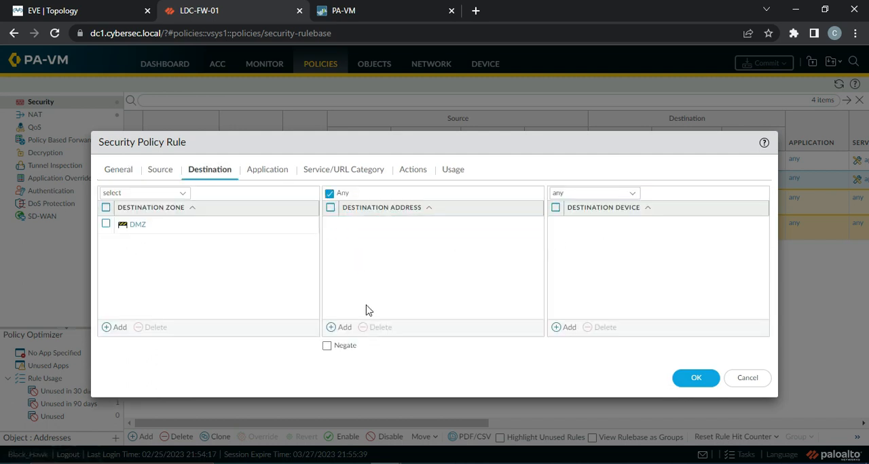
click(342, 328)
text(10)
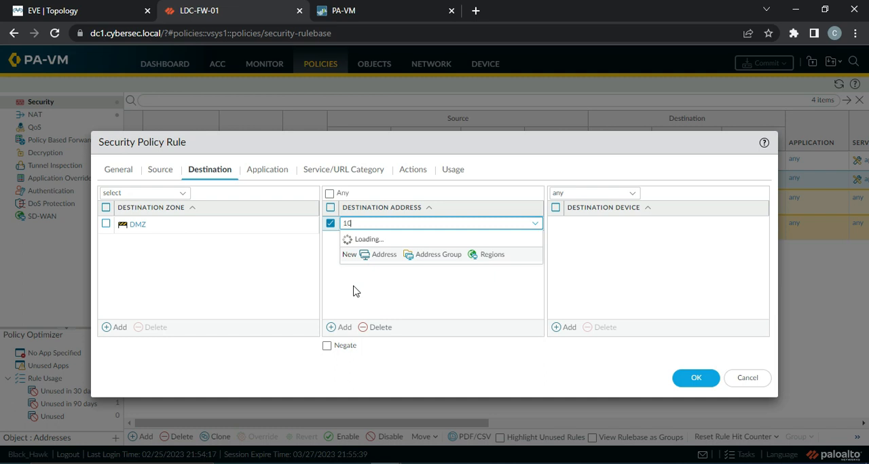
text(.1.1.3)
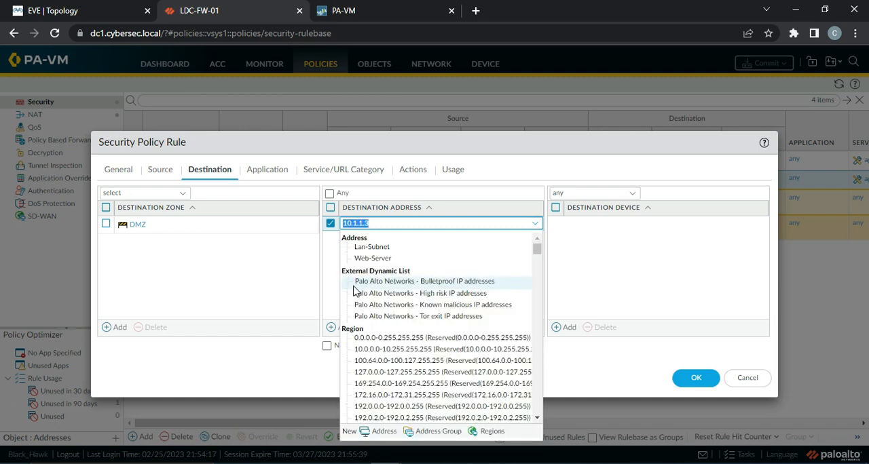
key(Return)
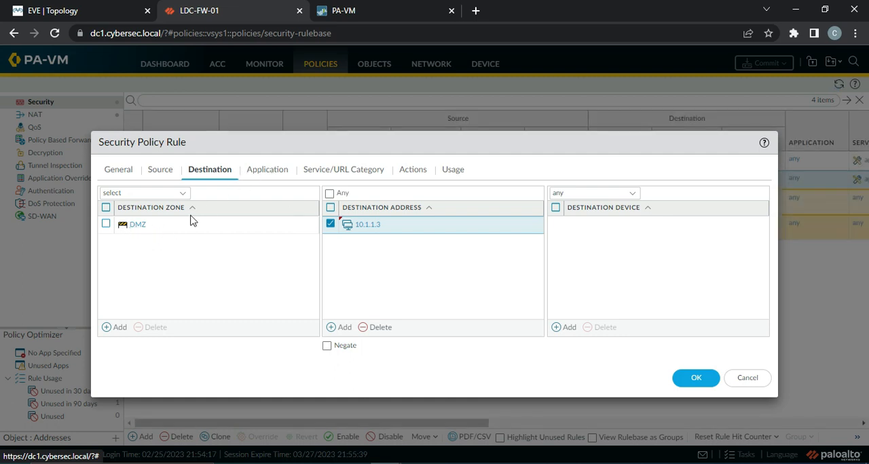
click(159, 170)
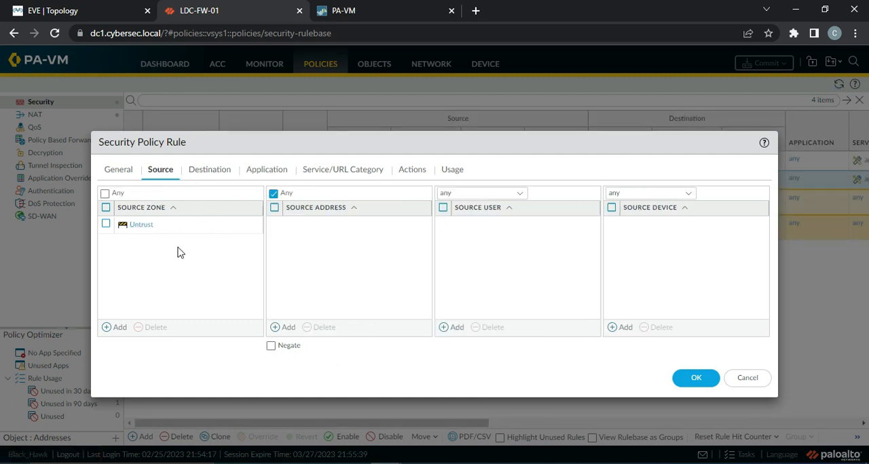
click(208, 171)
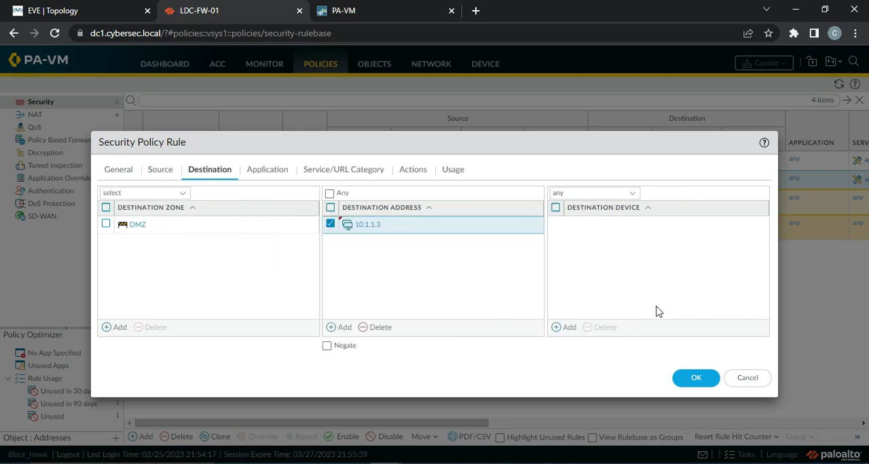
click(694, 380)
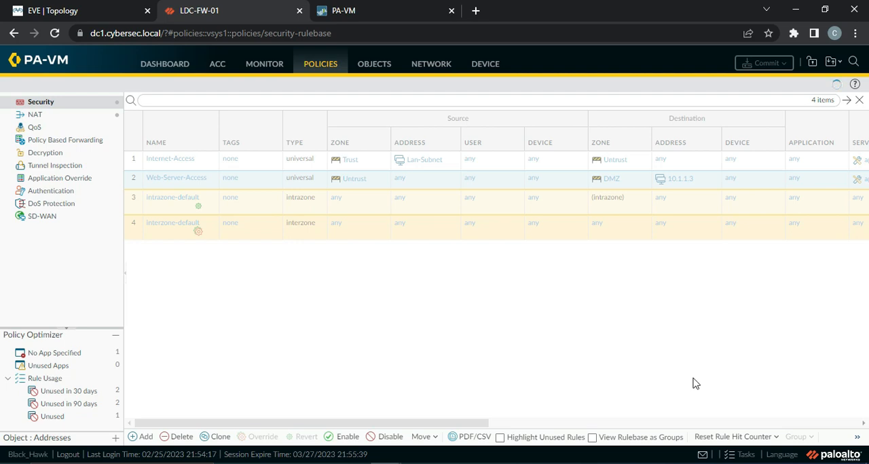
Step: Check the firewall's task list for earlier commits, and commit all pending policy and object changes
click(747, 455)
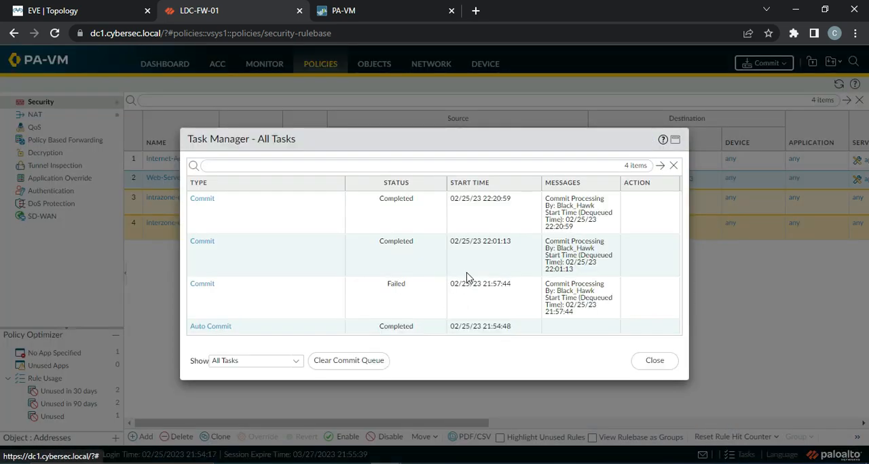
click(656, 362)
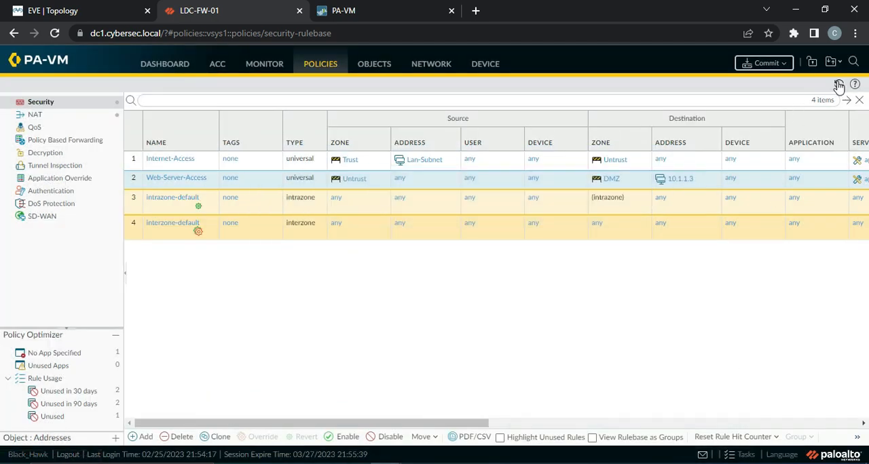
click(765, 62)
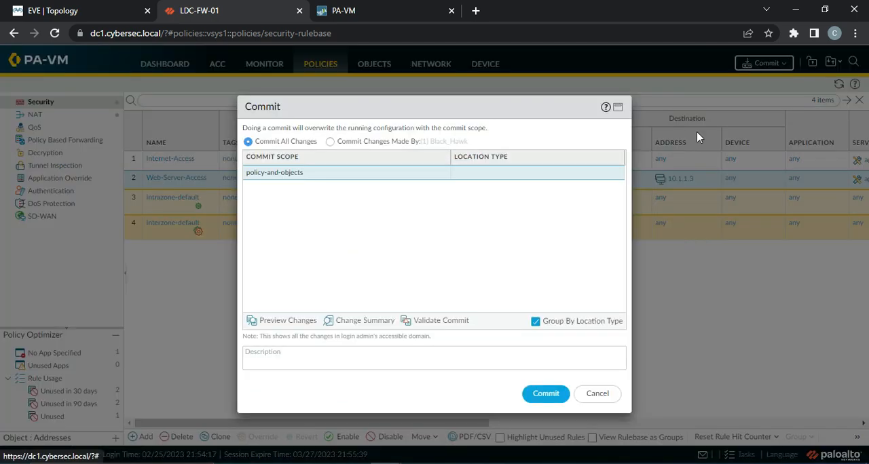
click(545, 394)
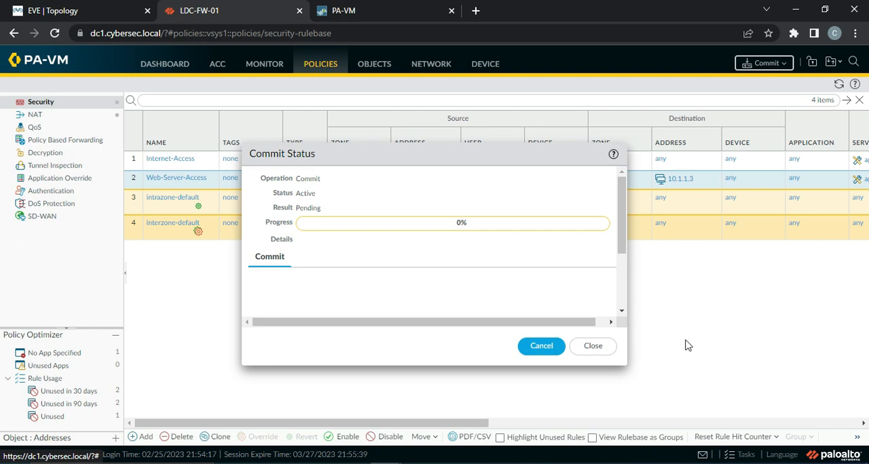
Step: Switch to Microsoft Whiteboard and draw a blue firewall symbol labelled PA-FW beside the notes, with a link line extending from its right side
click(512, 463)
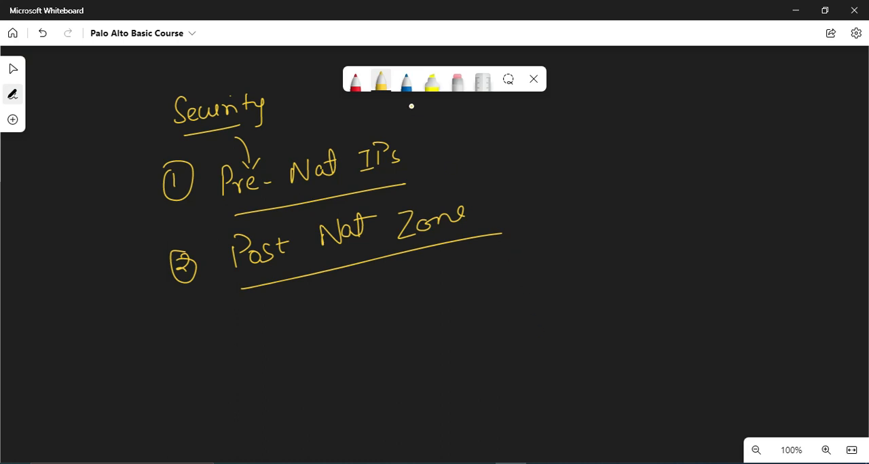
click(406, 80)
mouse_move(612, 175)
mouse_down()
mouse_move(662, 215)
mouse_move(616, 177)
mouse_move(620, 208)
mouse_up()
drag(633, 194, 635, 223)
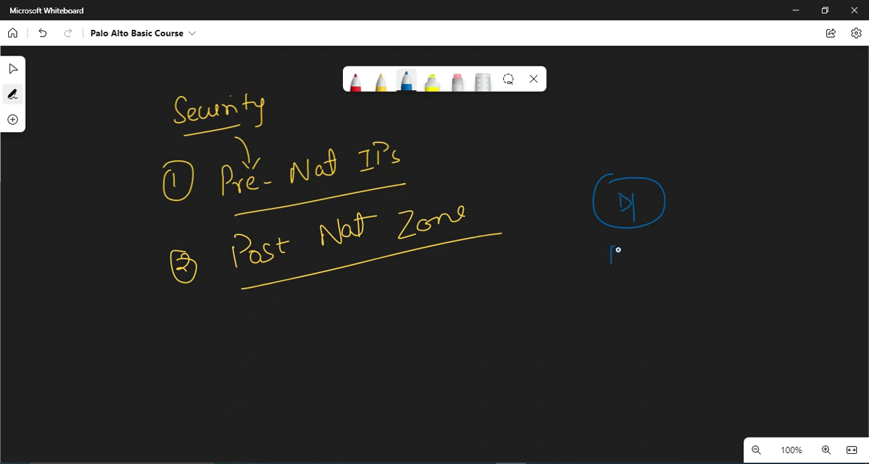
drag(618, 250, 613, 257)
drag(623, 248, 628, 255)
drag(676, 202, 768, 194)
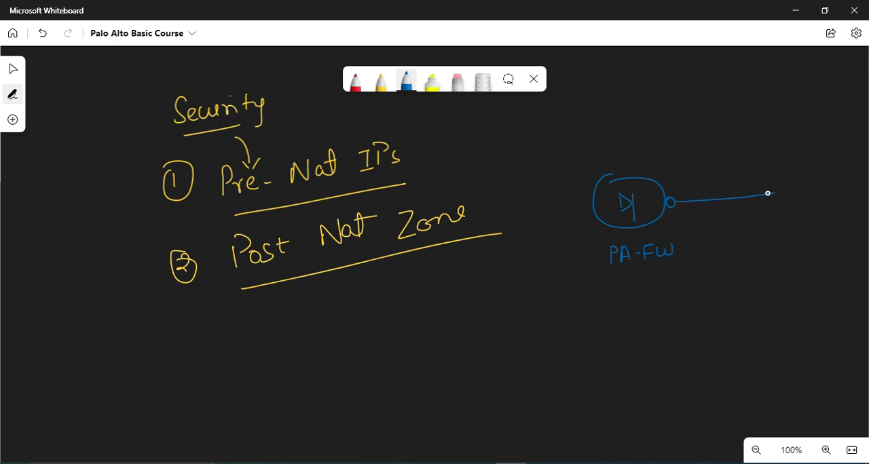
Step: Label the firewall's right link 10.1.1.3, draw a left link to a server labelled 172.16.1.2, underline both addresses, and point an arrow at the firewall
mouse_move(672, 176)
mouse_down()
mouse_move(672, 188)
mouse_move(682, 177)
mouse_up()
drag(584, 206, 501, 211)
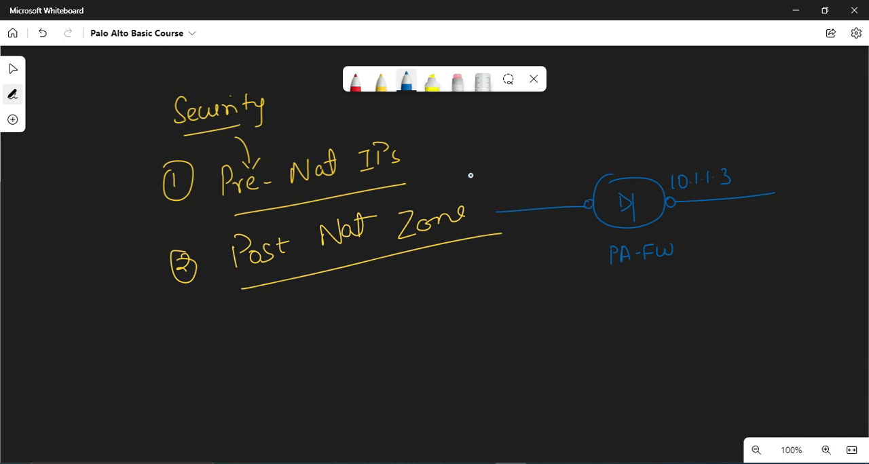
drag(468, 199, 498, 178)
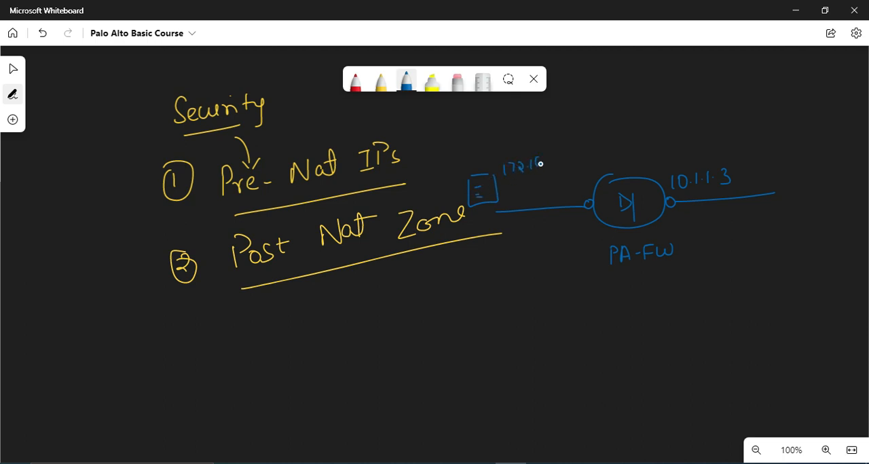
drag(509, 182, 556, 168)
drag(682, 193, 732, 188)
drag(620, 132, 621, 159)
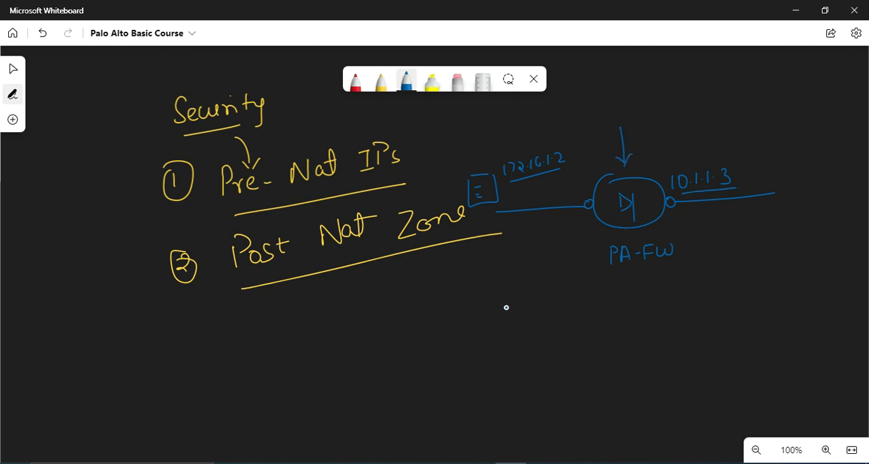
Step: Add a circled 1 below the diagram, box 10.1.1.3, and write underlined zone labels UNTRUST for the right link and DMZ for the left
drag(490, 310, 490, 326)
drag(486, 310, 484, 326)
mouse_move(675, 201)
mouse_down()
mouse_move(752, 166)
mouse_move(682, 165)
mouse_up()
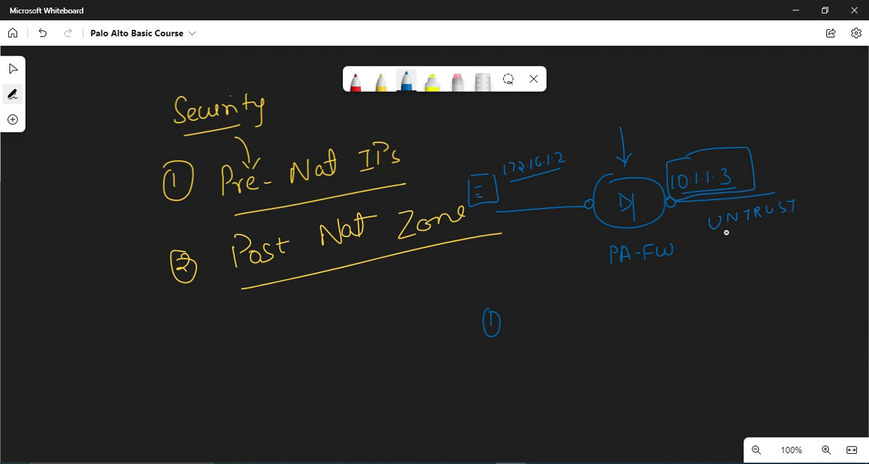
drag(722, 233, 781, 220)
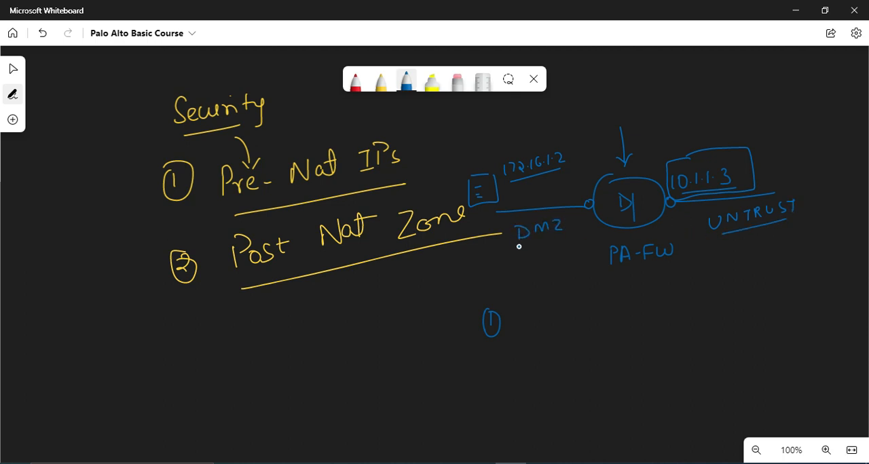
drag(516, 248, 562, 237)
Step: Switch back to LDC-FW-01 in the browser, dismiss the commit status, and review the traffic log for destination 10.1.1.3 on port 80
mouse_move(385, 463)
click(340, 411)
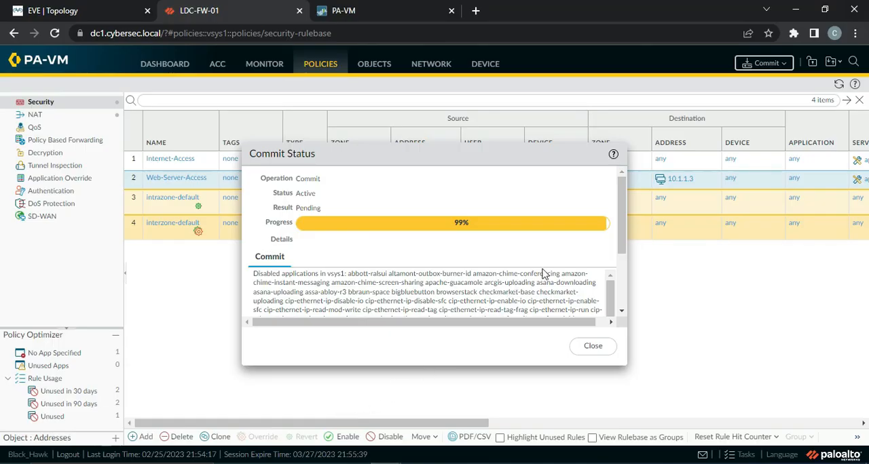
click(593, 346)
click(264, 66)
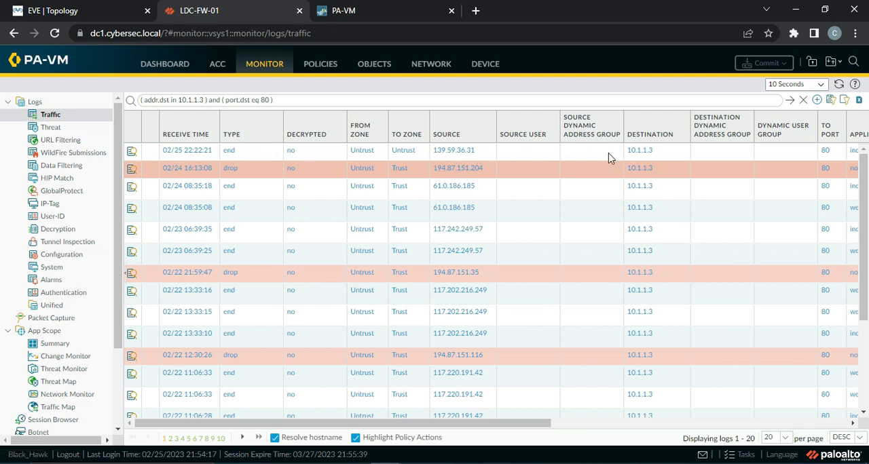
drag(514, 429, 602, 429)
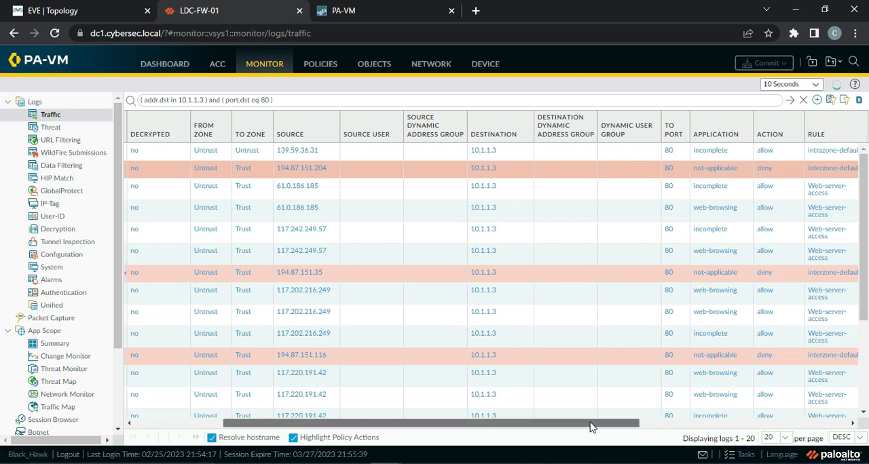
drag(591, 426, 458, 446)
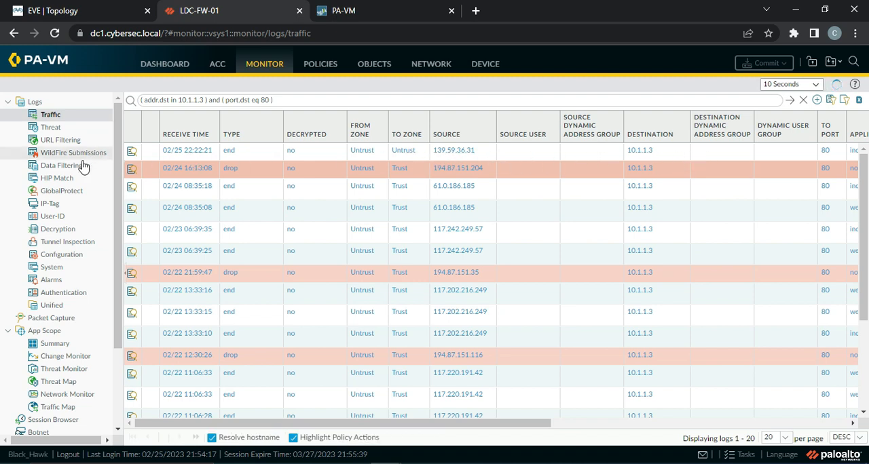
Step: Review the zones and addresses of the web server rules in the security and NAT policies
click(324, 66)
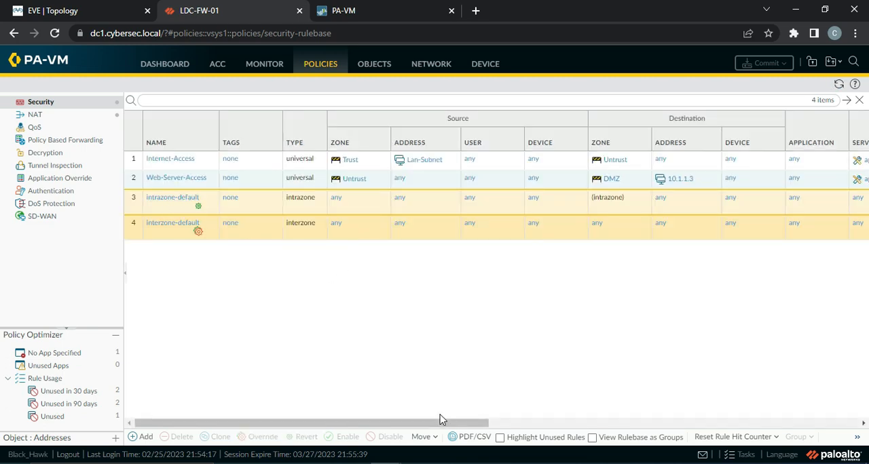
click(69, 122)
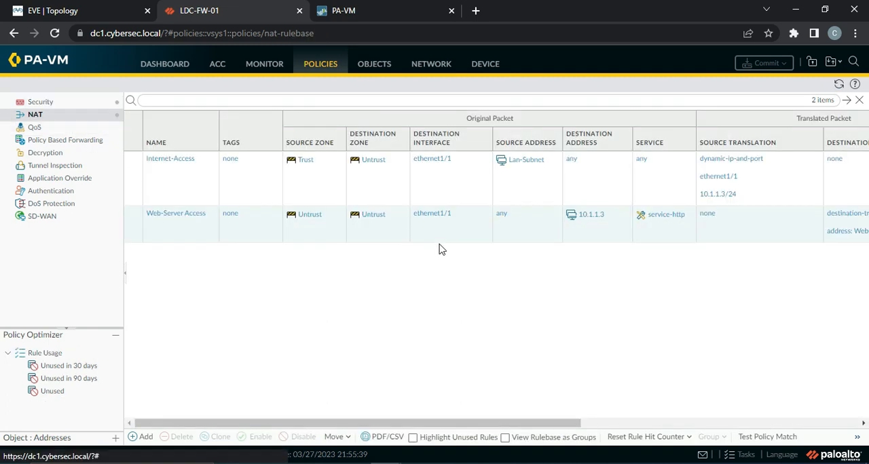
drag(560, 423, 516, 422)
click(68, 106)
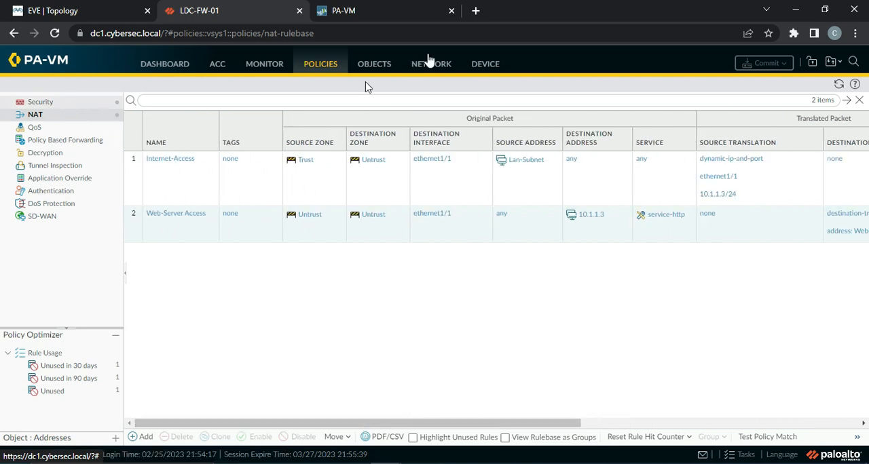
click(475, 11)
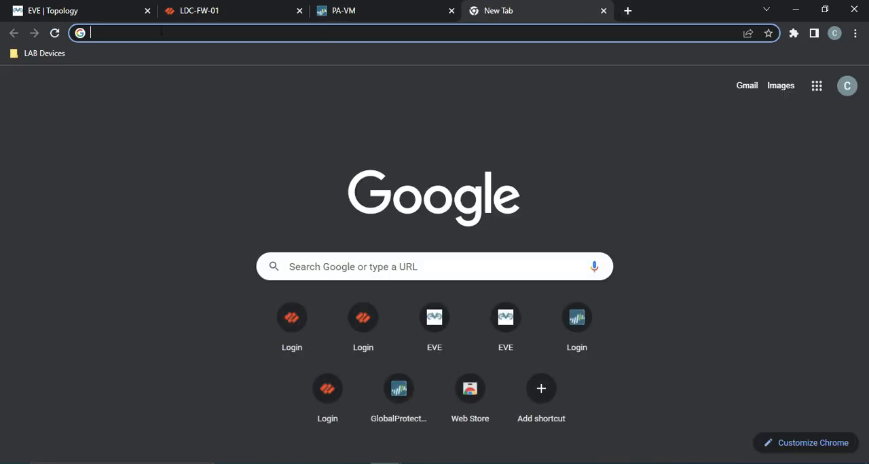
text(http)
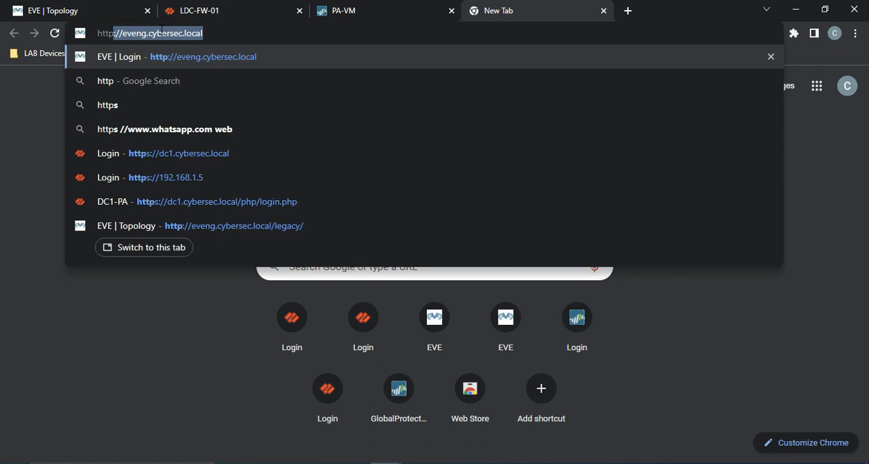
text(://test)
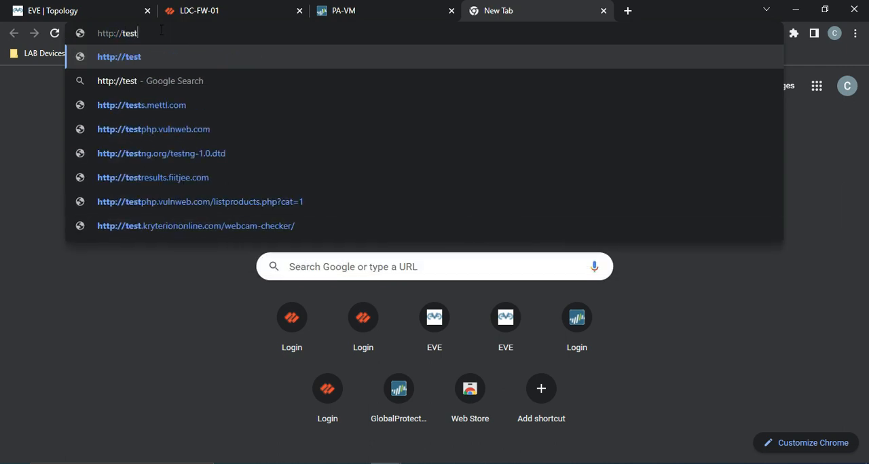
text(.cyberse)
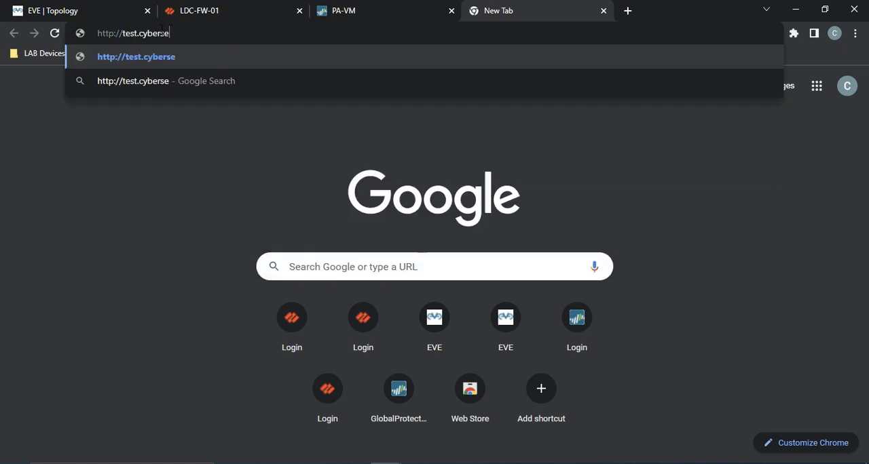
text(c.local)
key(Return)
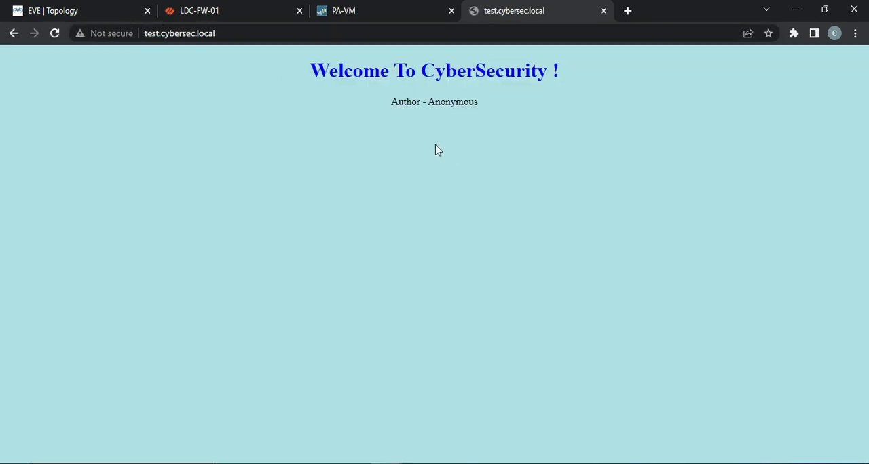
Step: Return to LDC-FW-01 and refresh the security and NAT rulebases to check the web server rules' hit counts
click(210, 11)
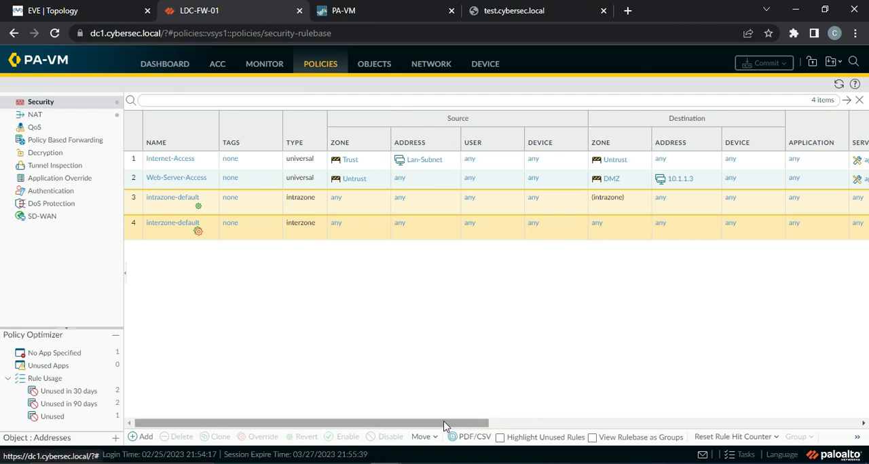
drag(437, 423, 654, 438)
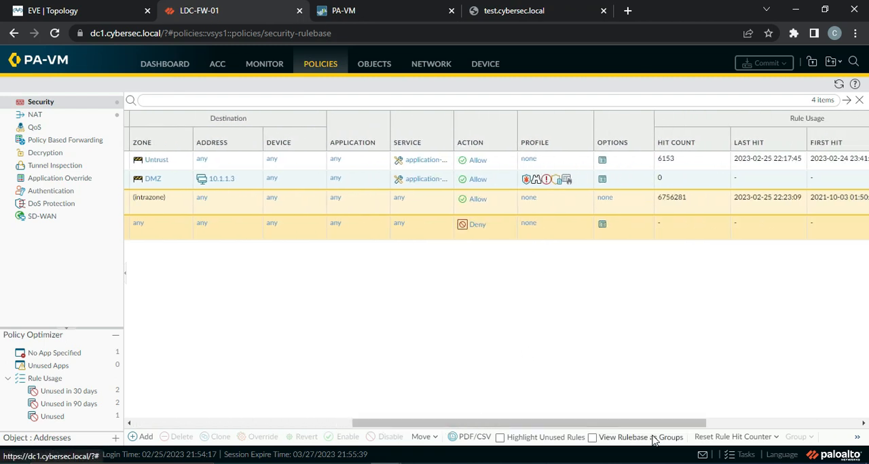
click(839, 84)
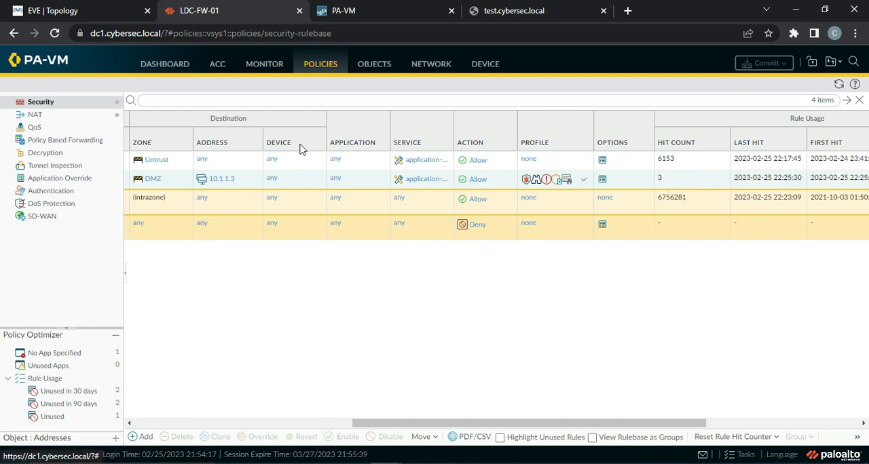
click(11, 116)
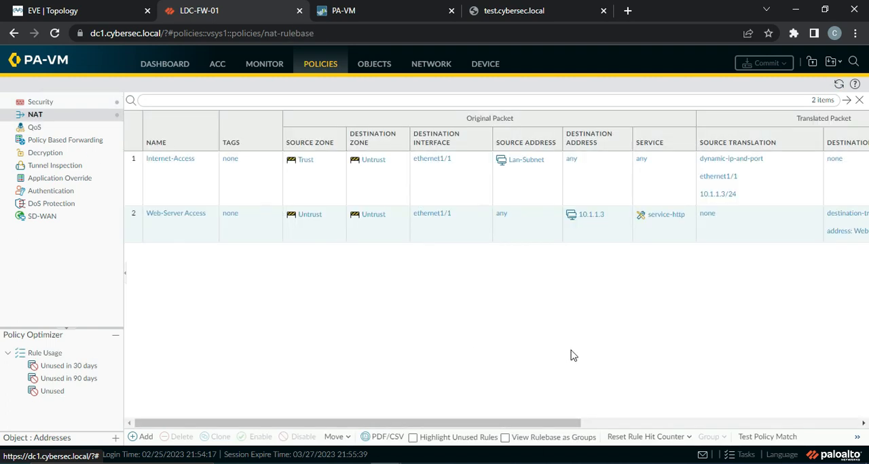
drag(448, 424, 623, 439)
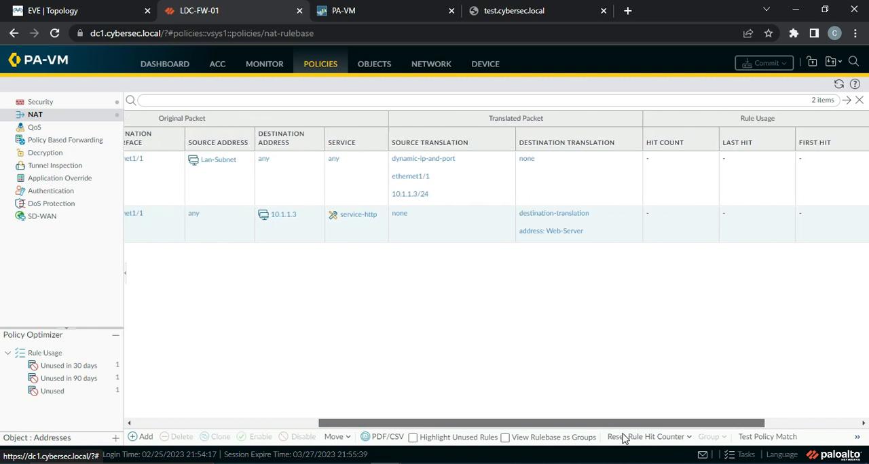
click(838, 84)
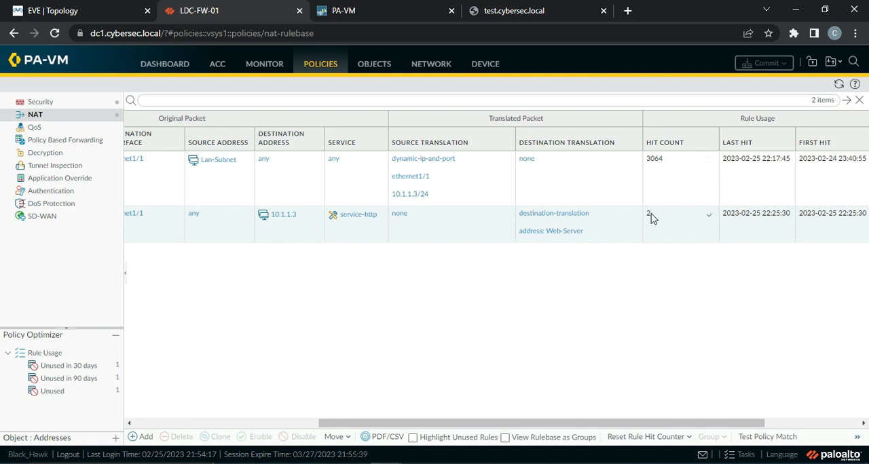
Step: Examine the traffic log entries for 10.1.1.3 on port 80, comparing their zones, application, action, and matched rule
click(269, 69)
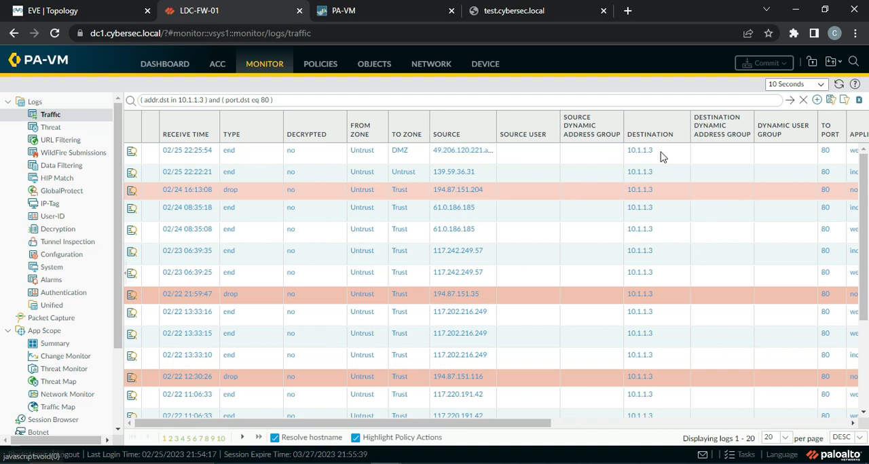
drag(503, 428, 614, 443)
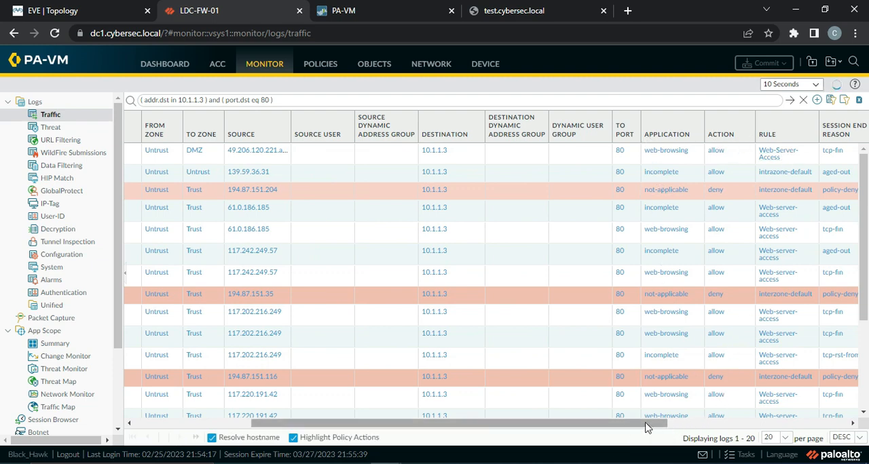
drag(650, 426, 817, 438)
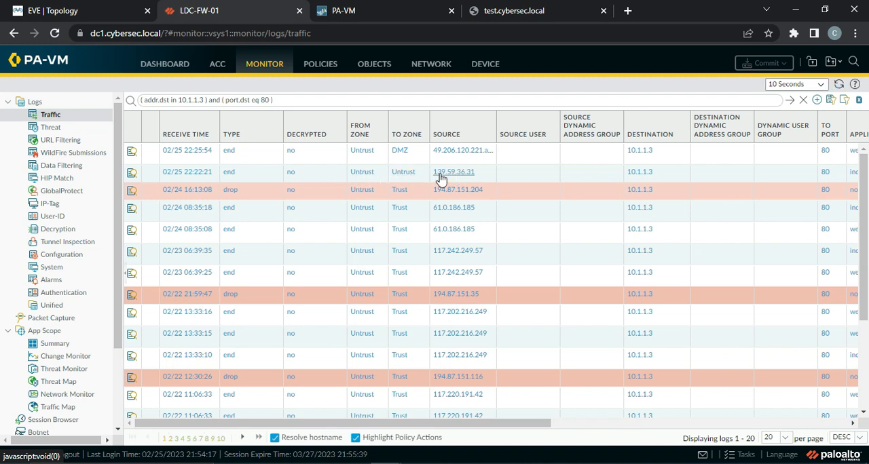
drag(477, 431, 620, 431)
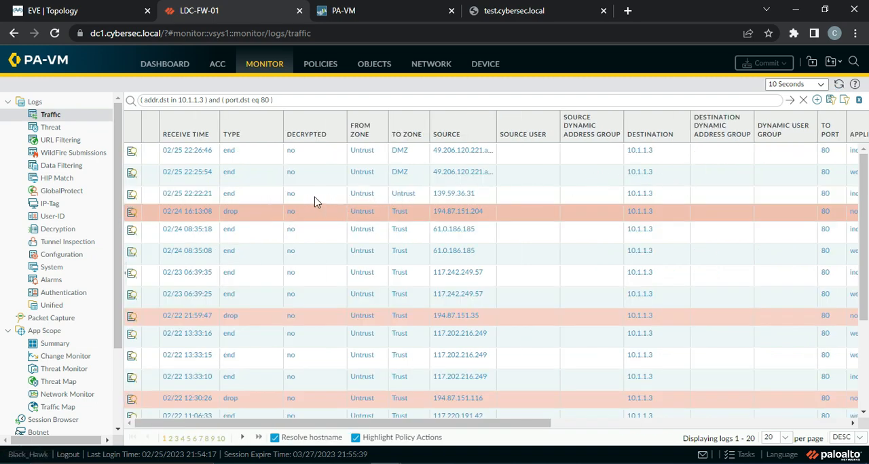
Step: Open the detailed log view of the 02/25 22:22:21 Untrust-to-Untrust entry and examine its source, destination, and flags
click(132, 197)
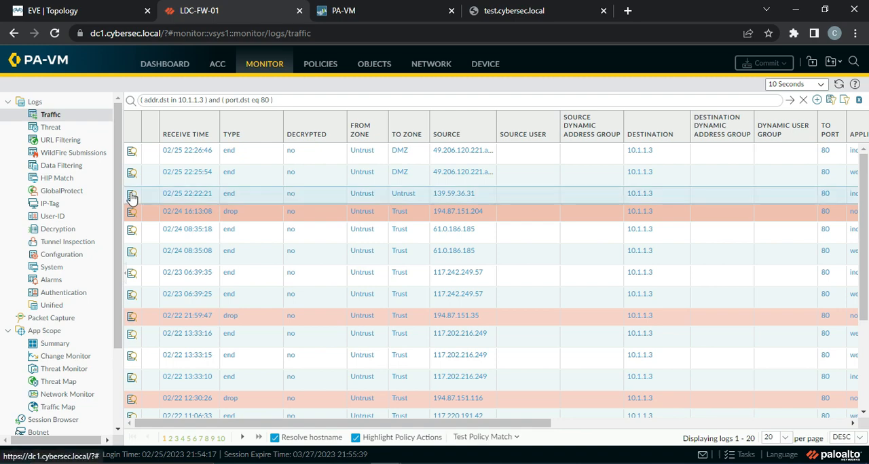
click(132, 197)
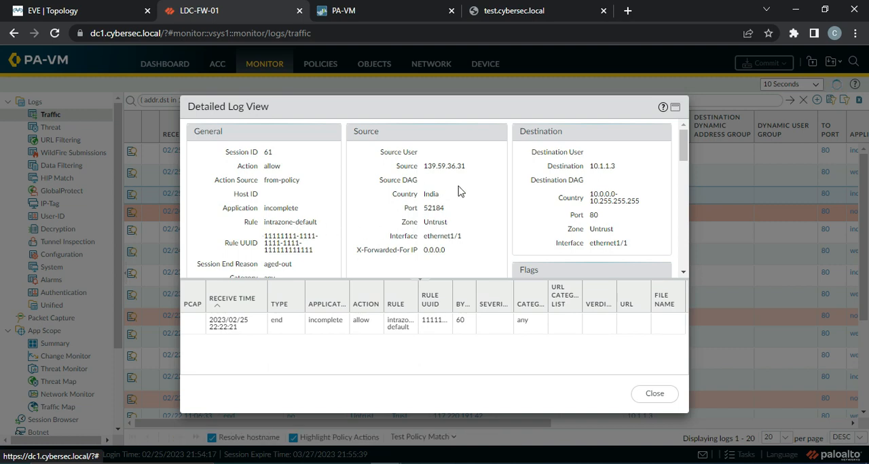
scroll(575, 192, down, 1)
scroll(584, 194, down, 2)
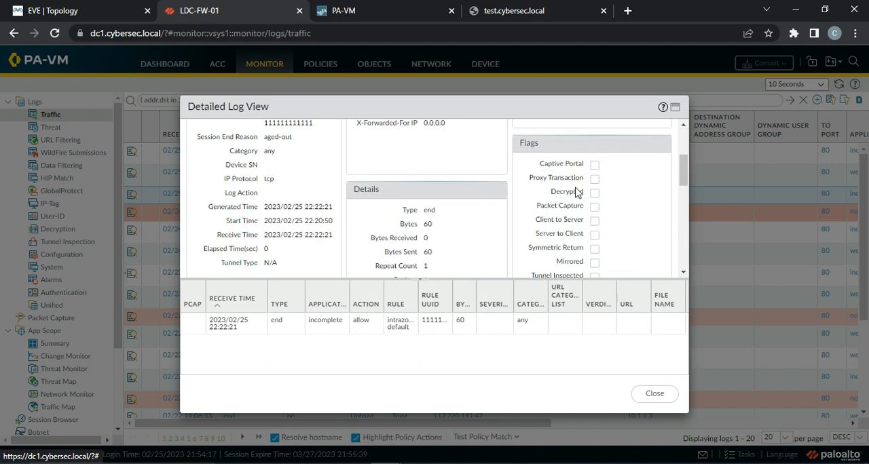
scroll(592, 204, up, 3)
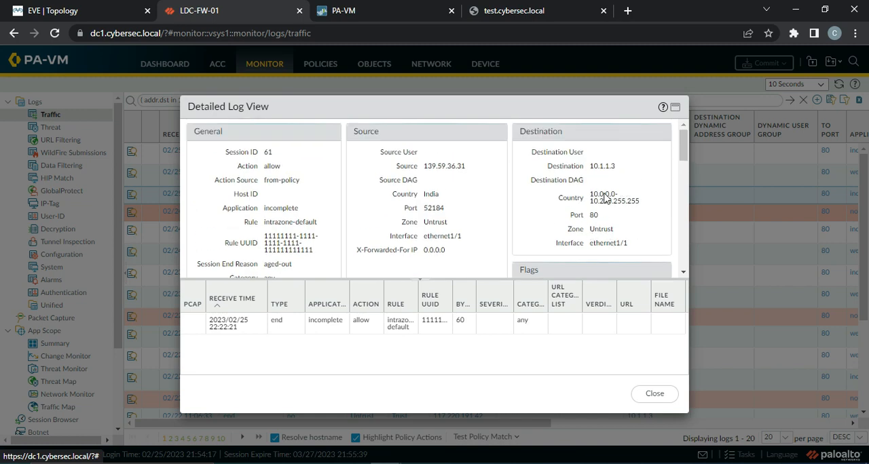
scroll(459, 216, down, 5)
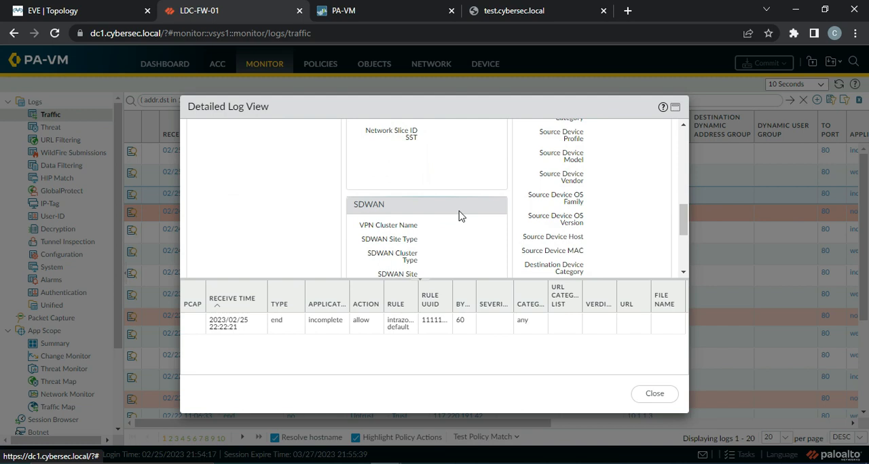
Step: Examine the remaining packet, SD-WAN and device details of the 02/25 22:22:21 traffic log entry and close the detailed view
scroll(459, 216, down, 2)
scroll(459, 216, down, 1)
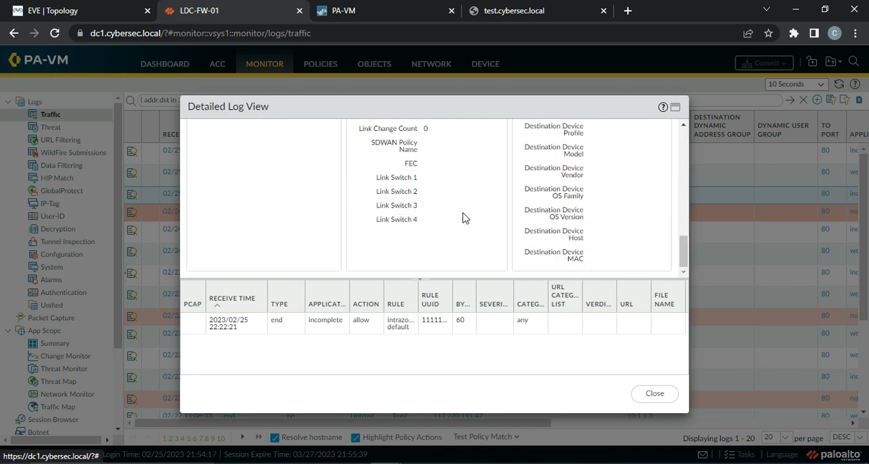
scroll(469, 218, up, 8)
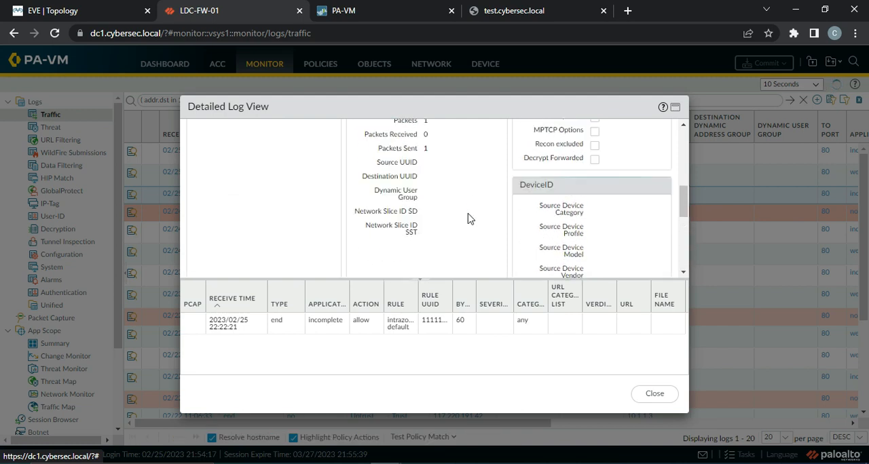
click(655, 395)
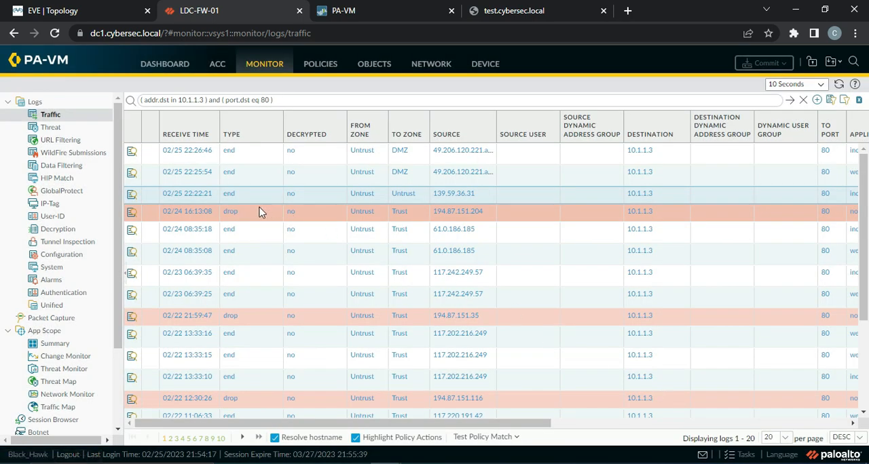
Step: Go to the security rulebase and review the intrazone-default rule's action and log settings without changing them
click(327, 70)
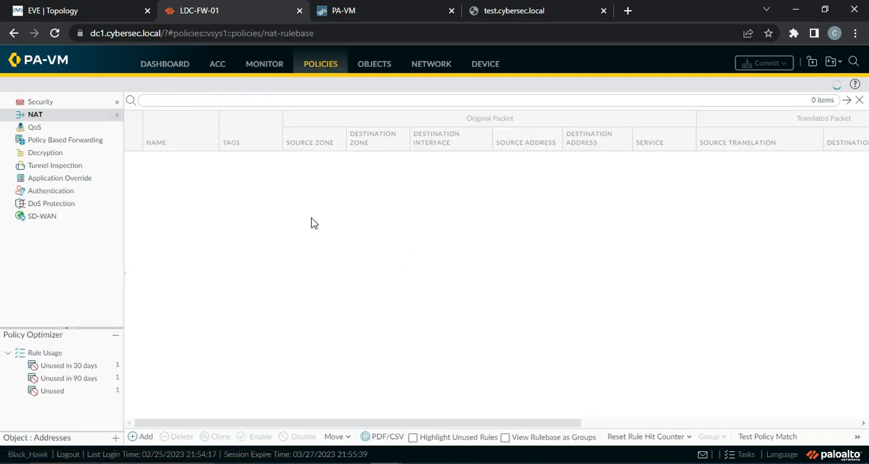
click(41, 102)
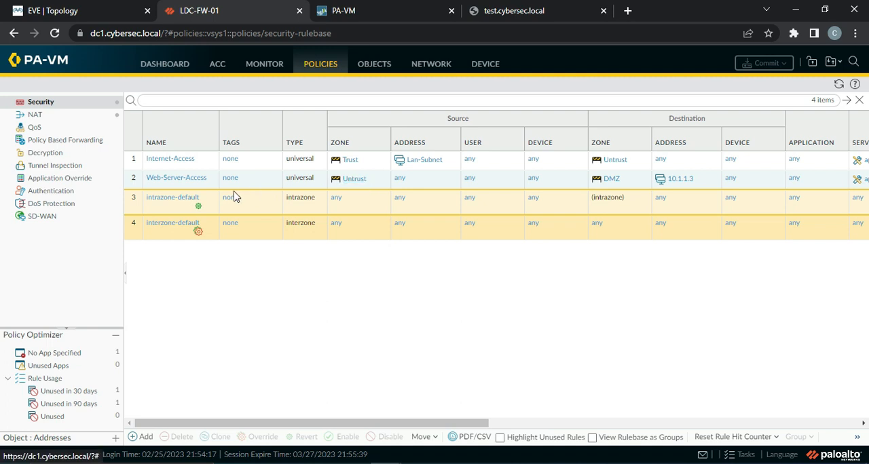
click(178, 201)
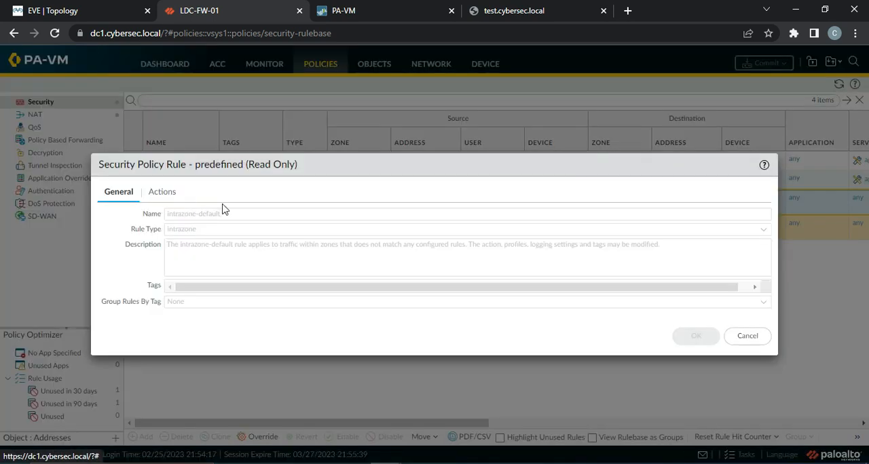
click(160, 196)
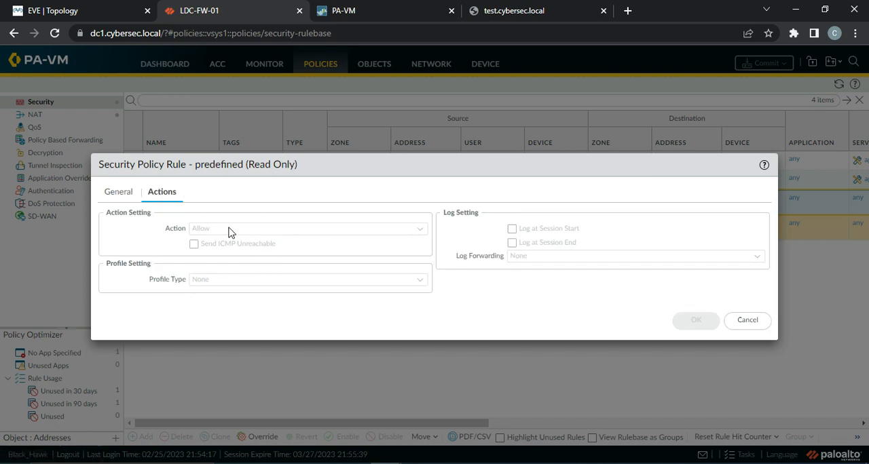
click(744, 324)
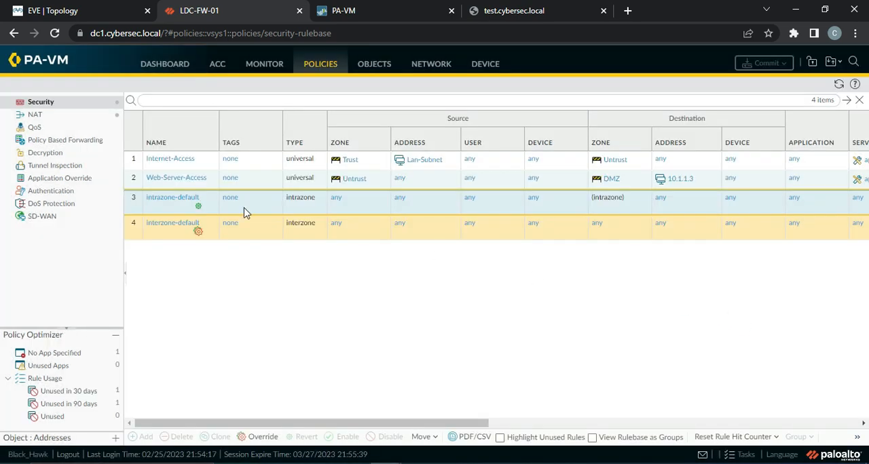
click(196, 208)
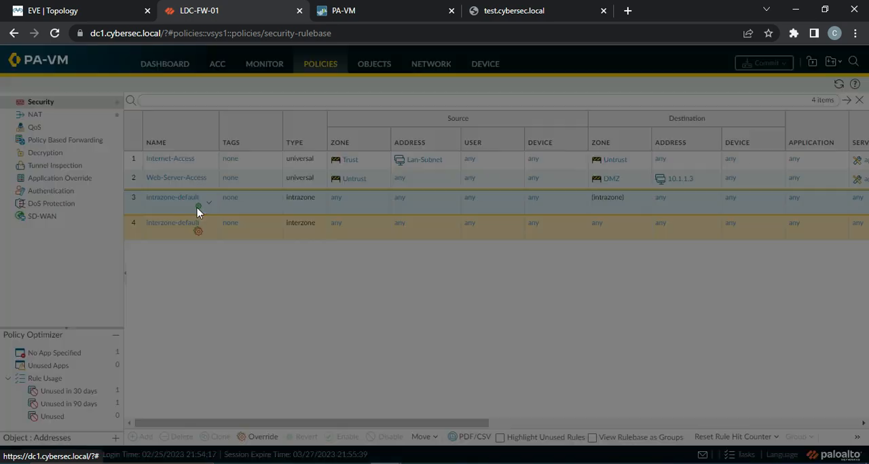
click(747, 336)
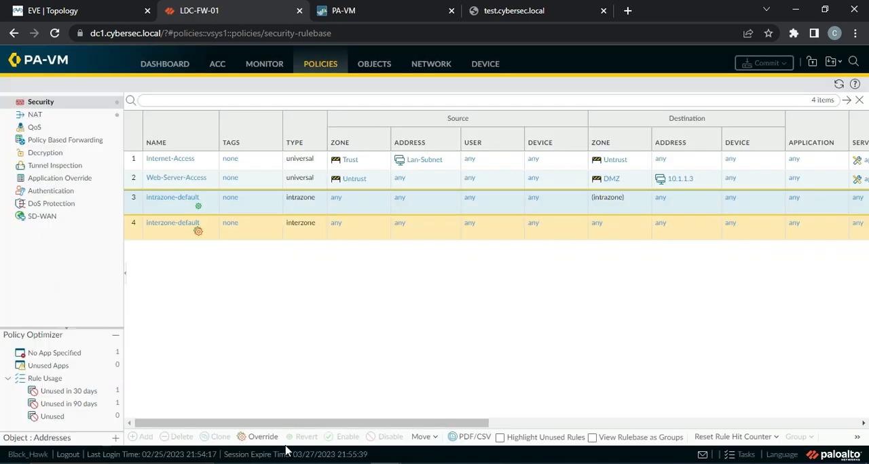
Step: Override the intrazone-default rule with action Deny and logging at session end, and check its action in the rulebase
click(258, 437)
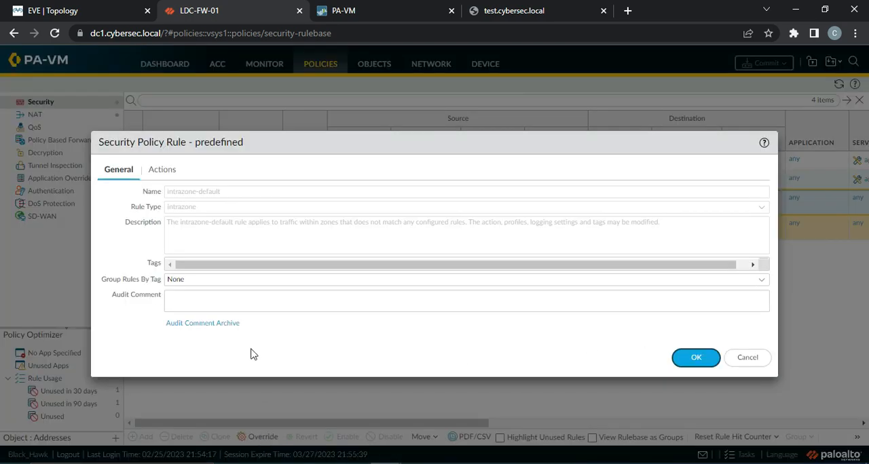
click(162, 171)
click(420, 209)
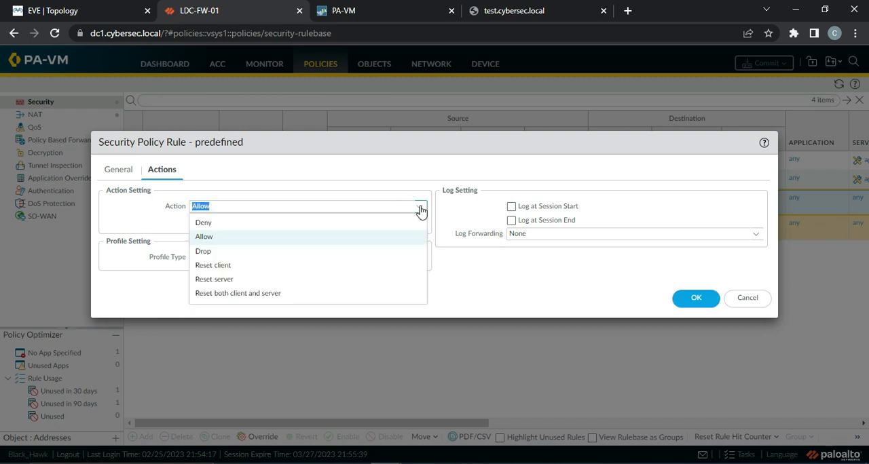
click(258, 224)
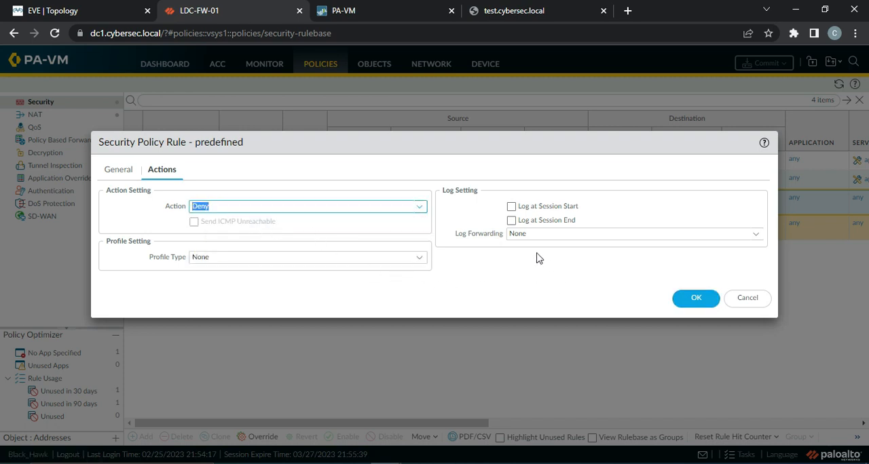
click(511, 220)
click(694, 298)
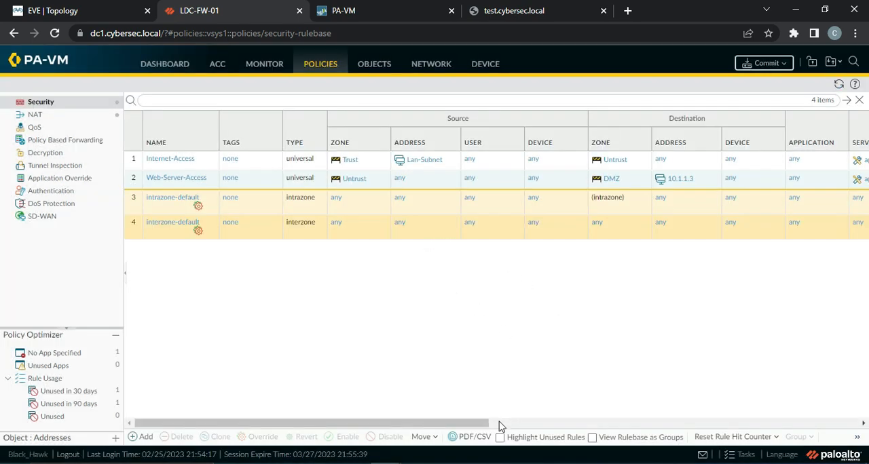
drag(451, 428, 480, 431)
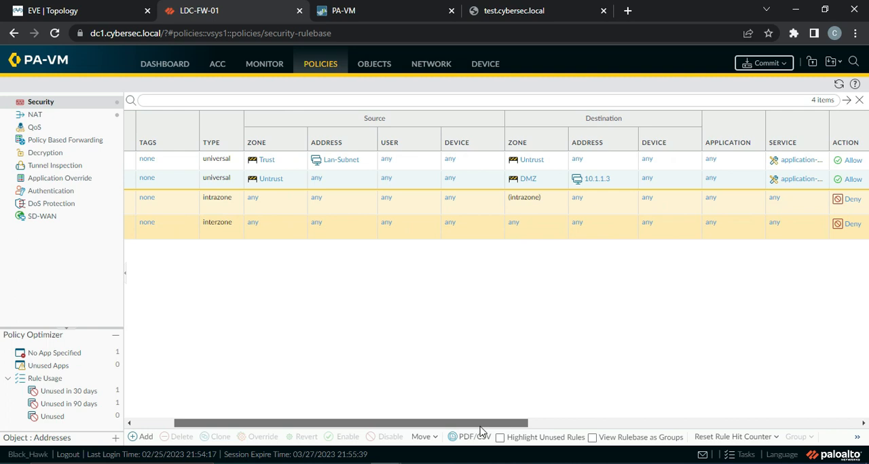
drag(480, 432, 418, 425)
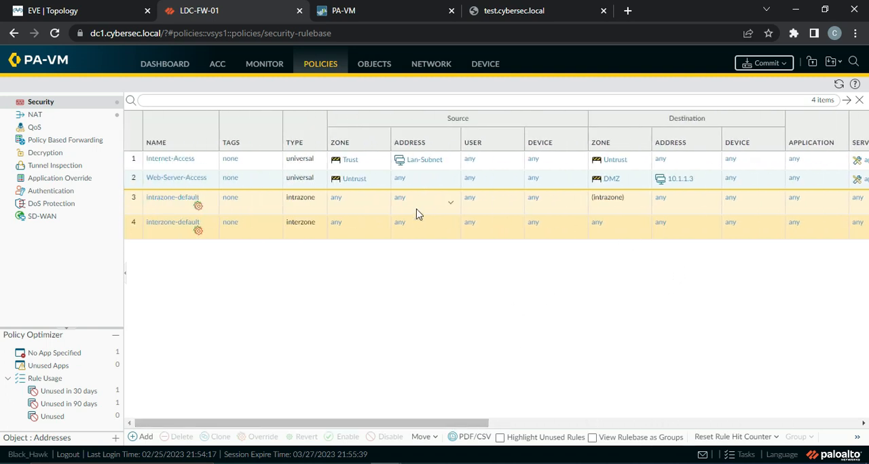
Step: Start a new security policy rule named Default Intra Zone with Trust as its source zone
click(142, 437)
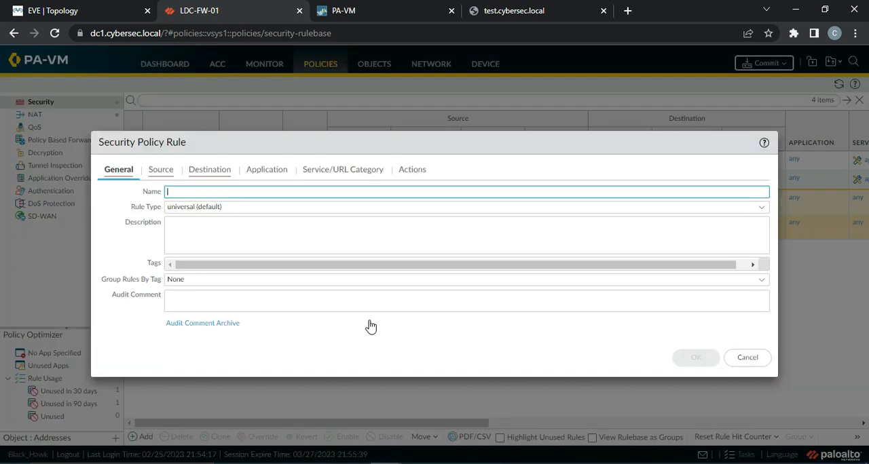
text(In)
text(nt)
text(D)
text(efault Intra)
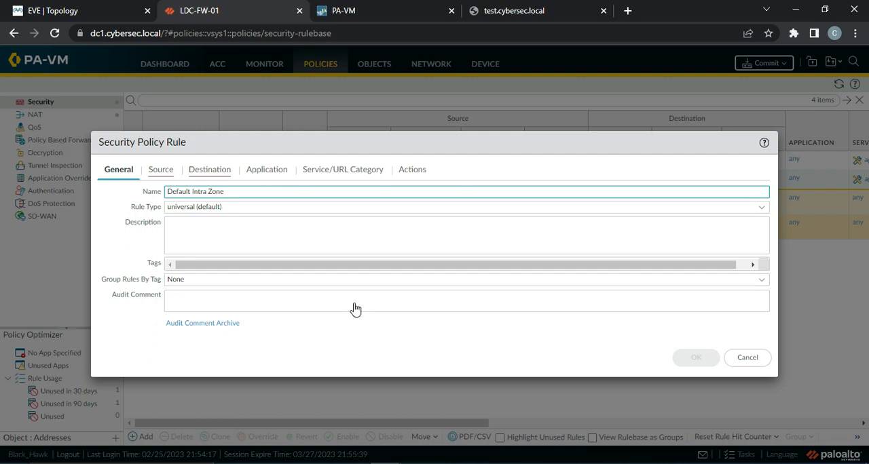
click(148, 172)
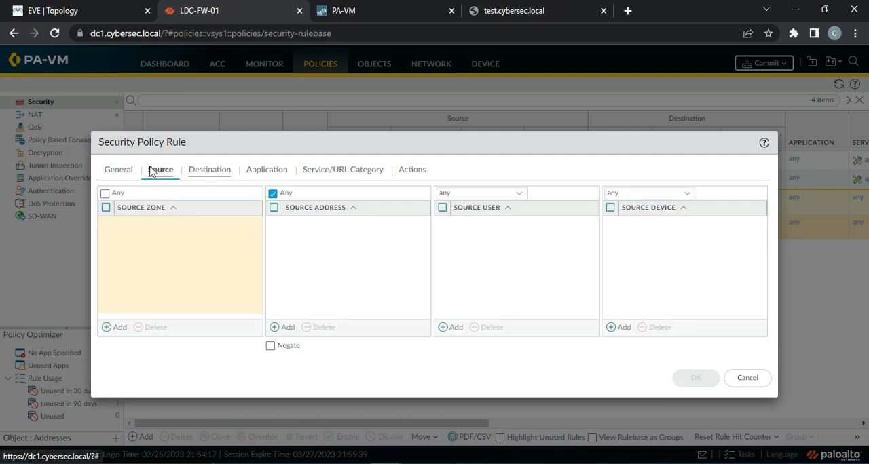
click(112, 327)
click(136, 248)
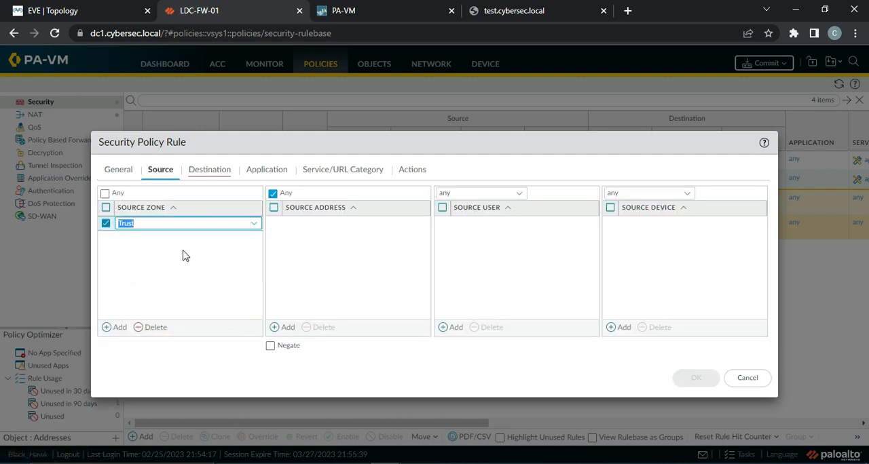
Step: Set the Default Intra Zone rule's destination zone to Trust, keep action Allow with session-end logging, and save the rule
click(206, 174)
click(116, 328)
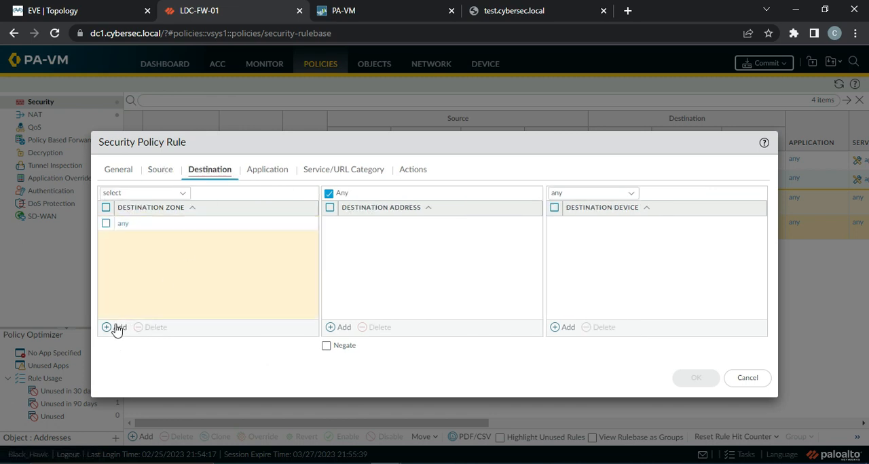
click(144, 252)
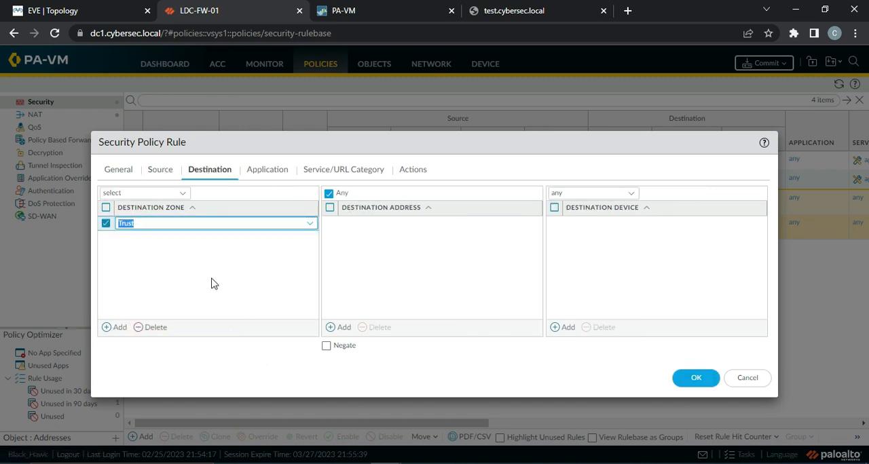
click(275, 174)
click(338, 175)
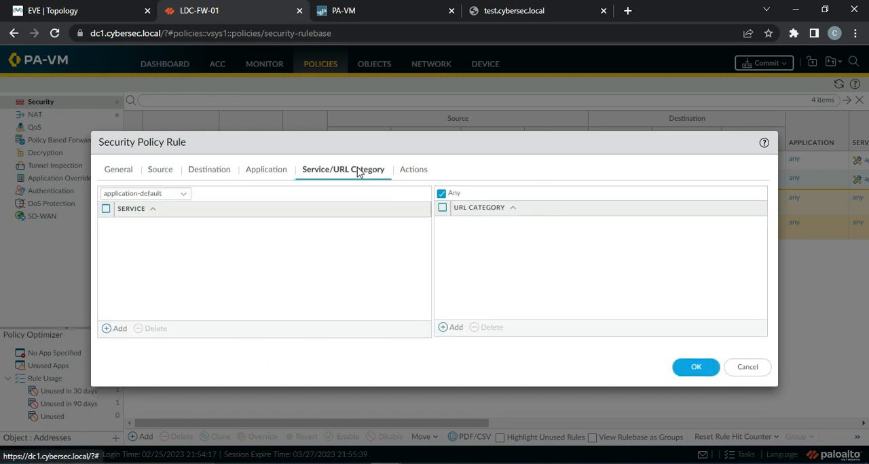
click(401, 170)
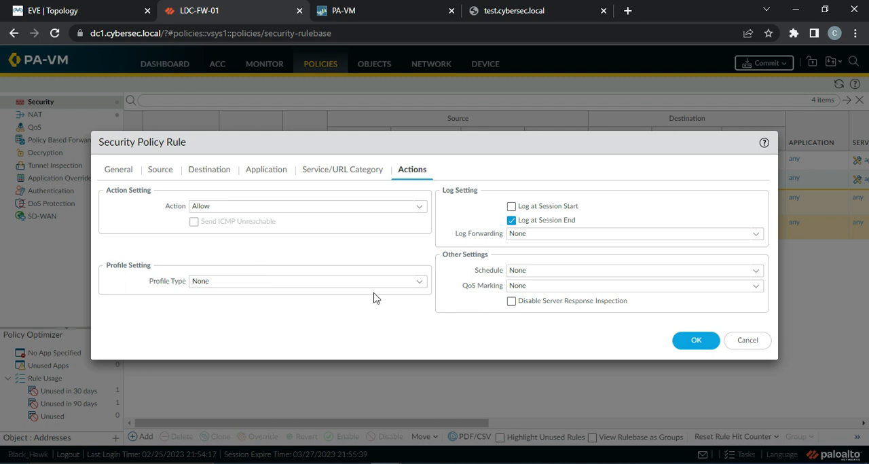
click(694, 343)
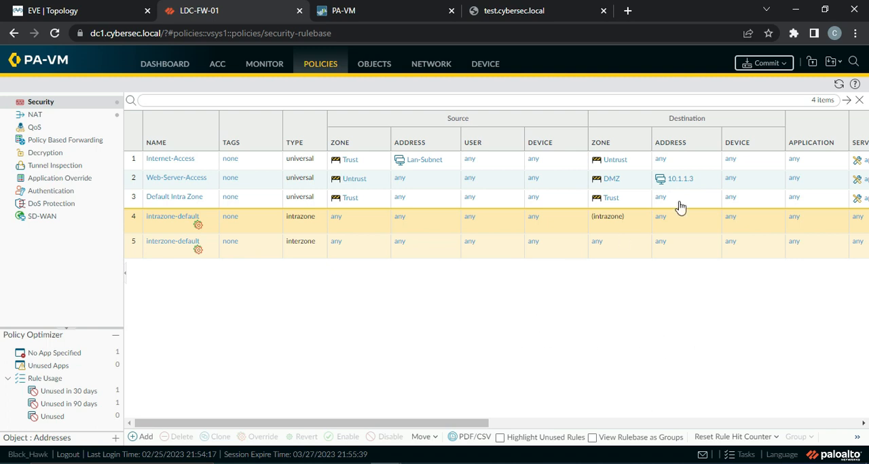
Step: Start another new security policy rule and name it CleanUp Rule, keeping the universal rule type
click(139, 437)
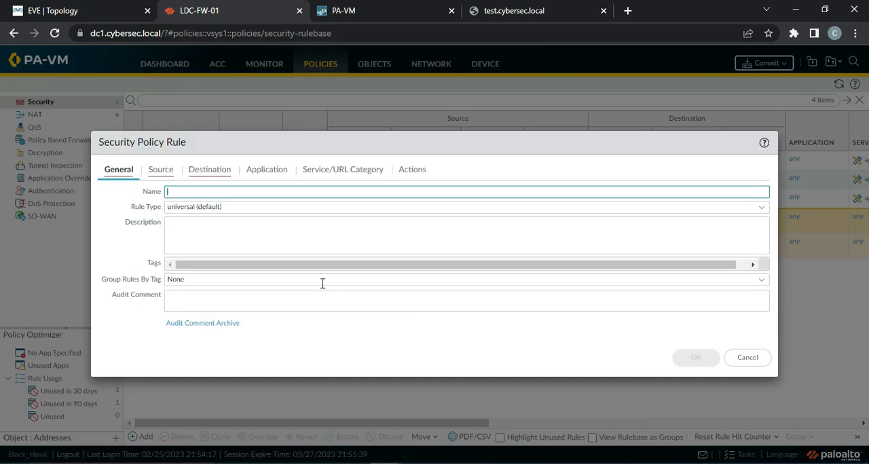
text(Clean Up Rule)
click(216, 209)
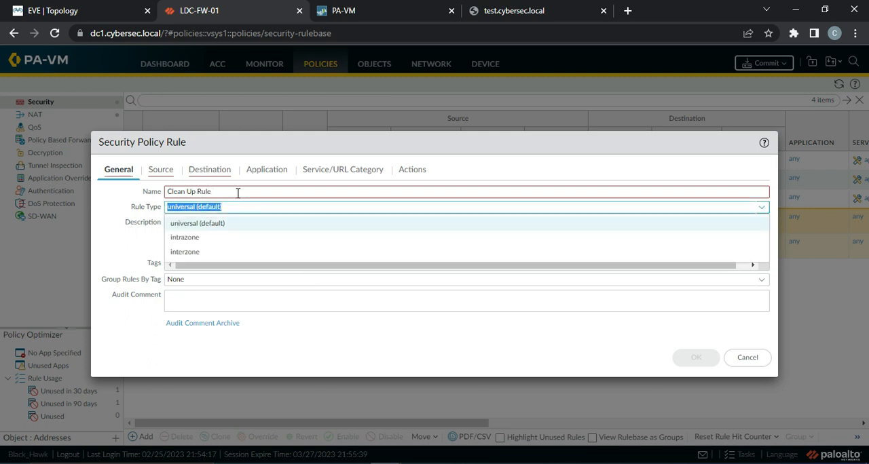
click(237, 193)
key(BackSpace)
key(BackSpace)
key(BackSpace)
key(BackSpace)
key(BackSpace)
key(BackSpace)
key(BackSpace)
key(BackSpace)
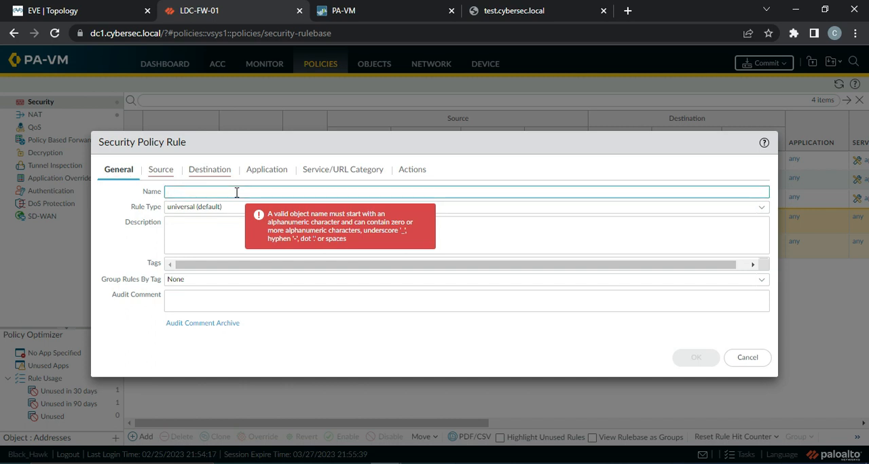
text(Clean)
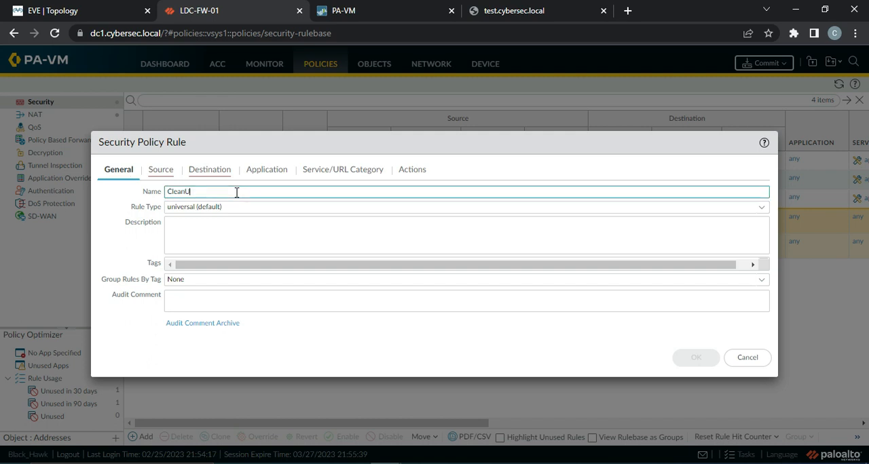
text(Up Rule)
Step: Set both the source zone and the destination zone of the clean-up rule to any
click(161, 171)
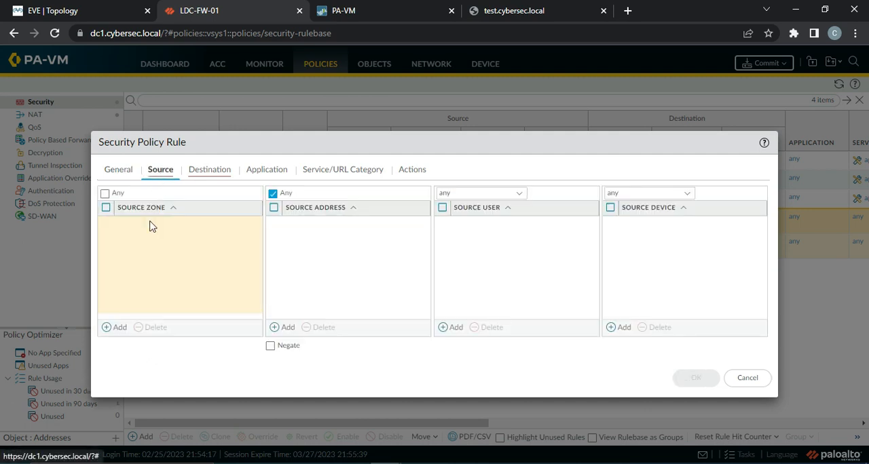
click(116, 328)
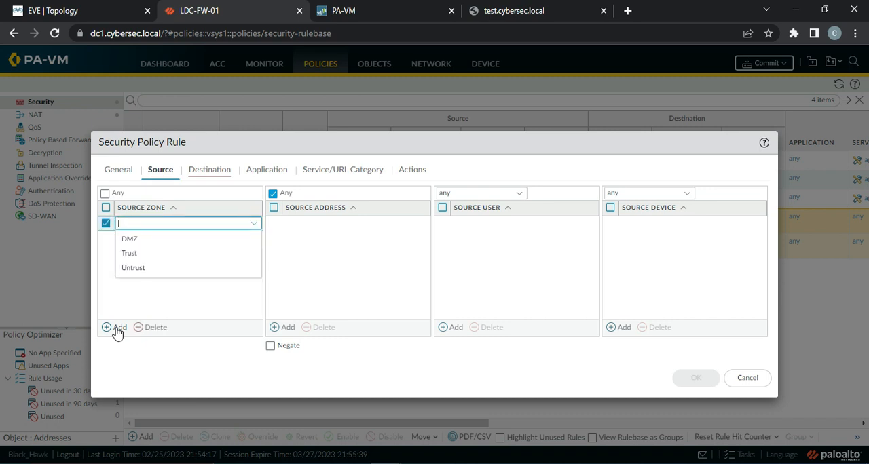
click(106, 194)
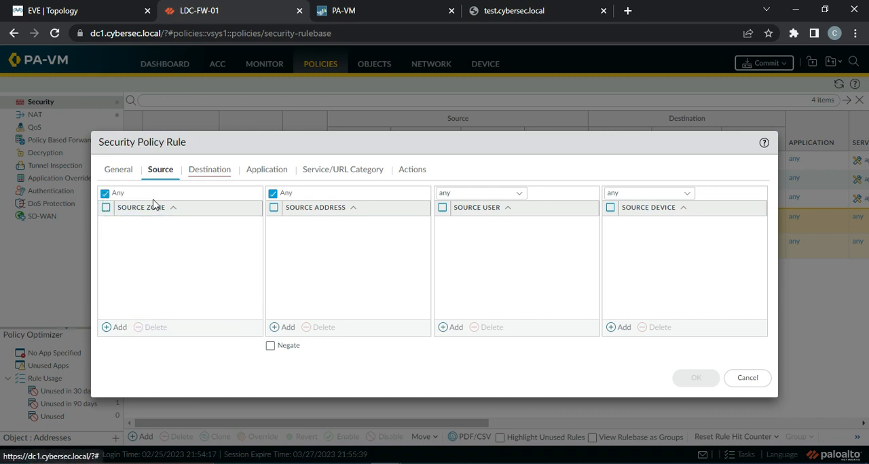
click(212, 173)
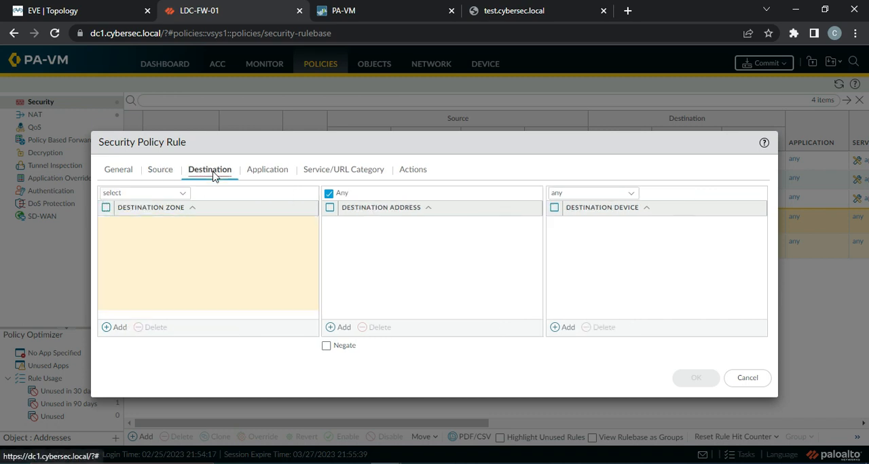
click(181, 196)
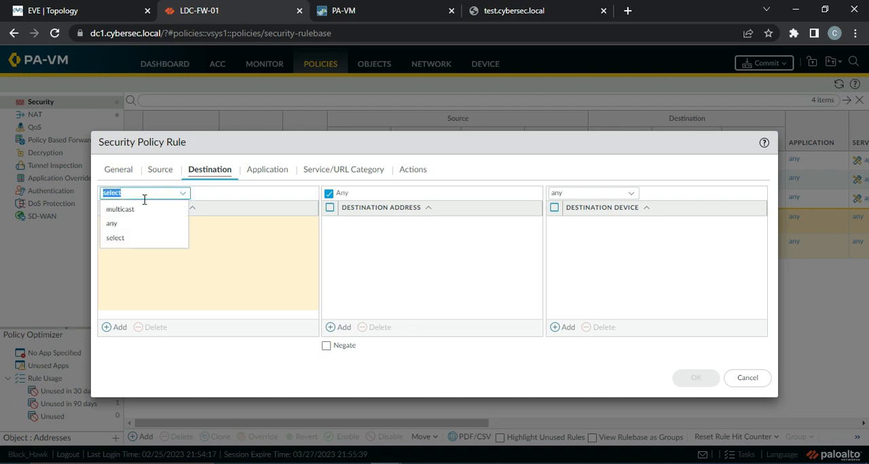
click(116, 224)
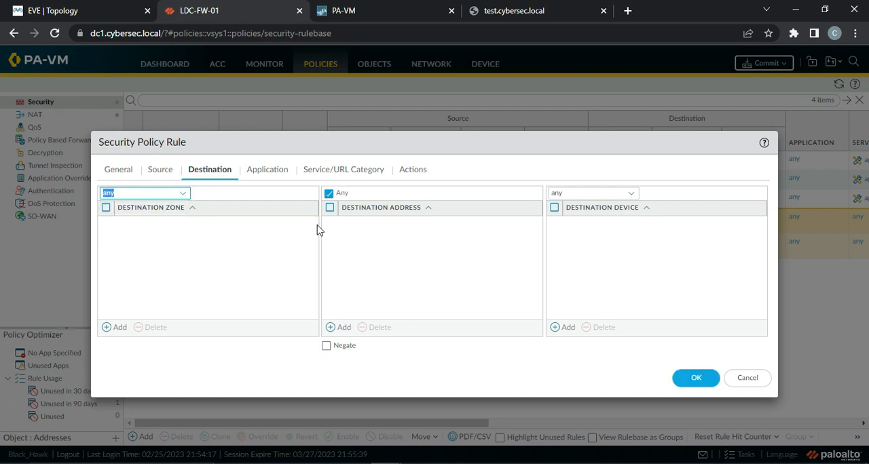
click(276, 170)
click(349, 174)
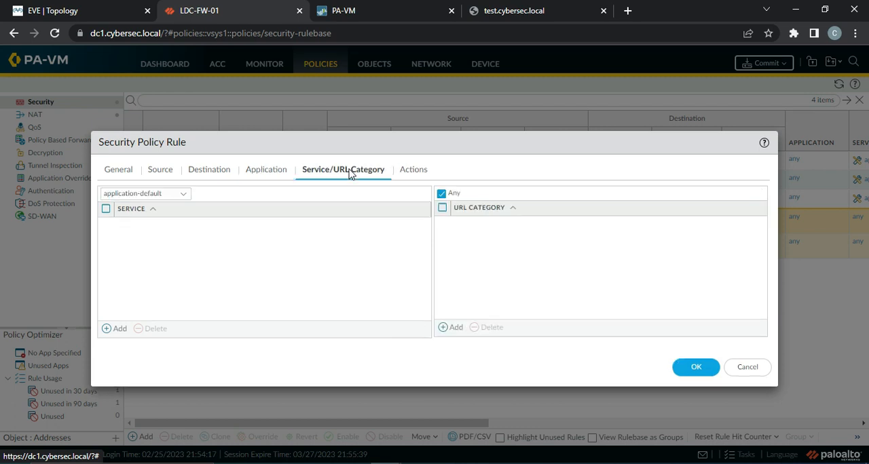
click(410, 169)
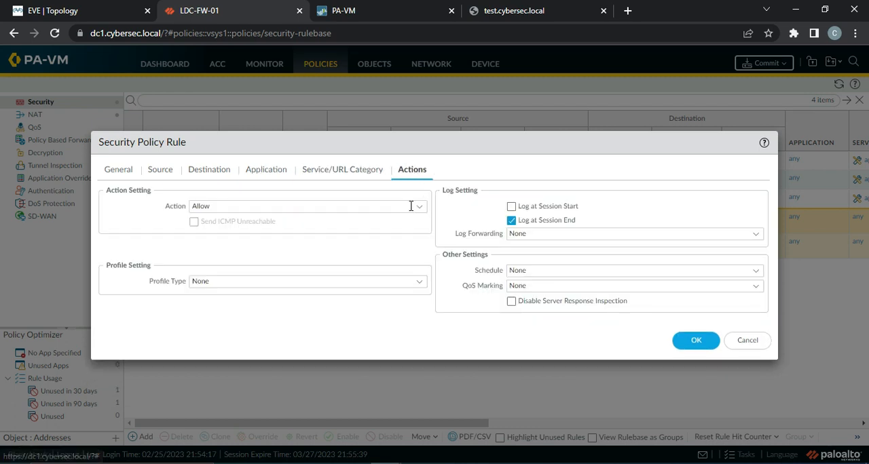
click(420, 209)
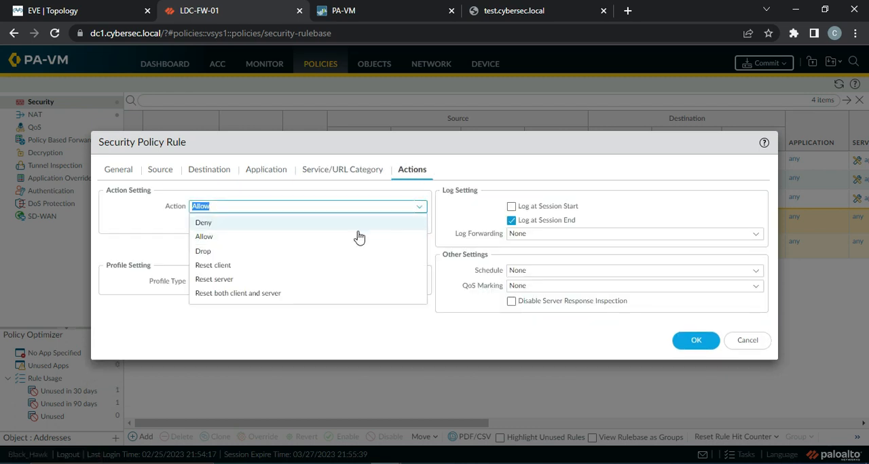
click(239, 226)
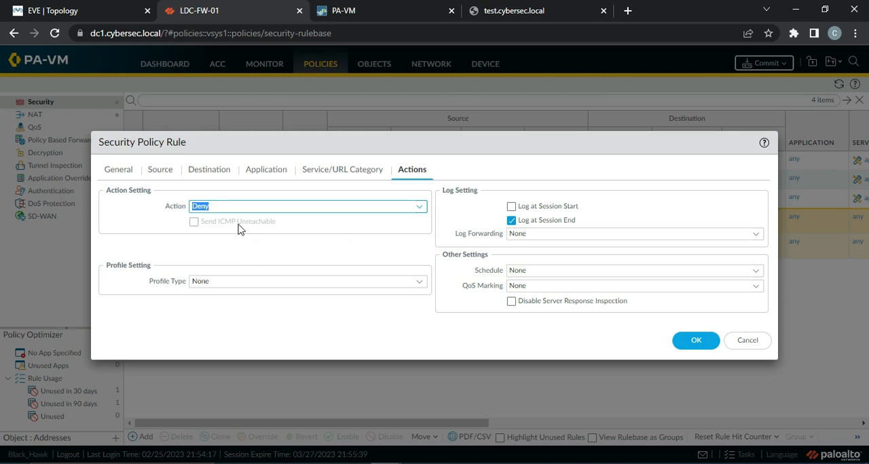
click(752, 342)
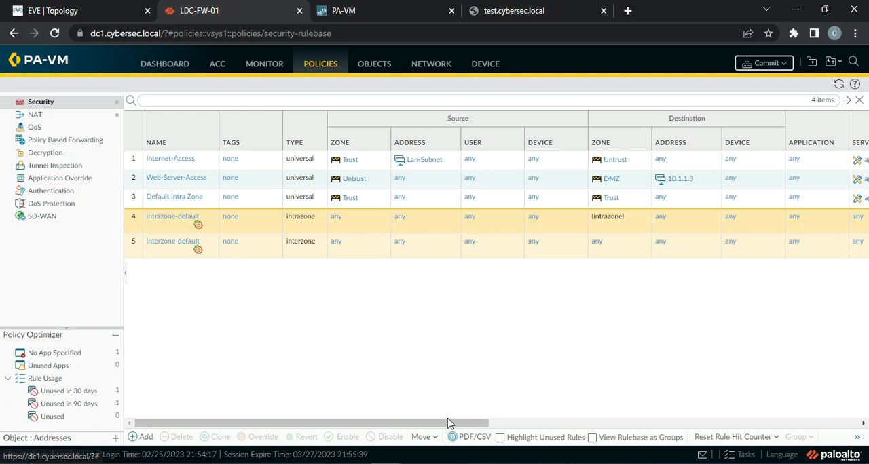
Step: Start a new security policy rule and name it Deny All, keeping the universal rule type
drag(435, 423, 584, 423)
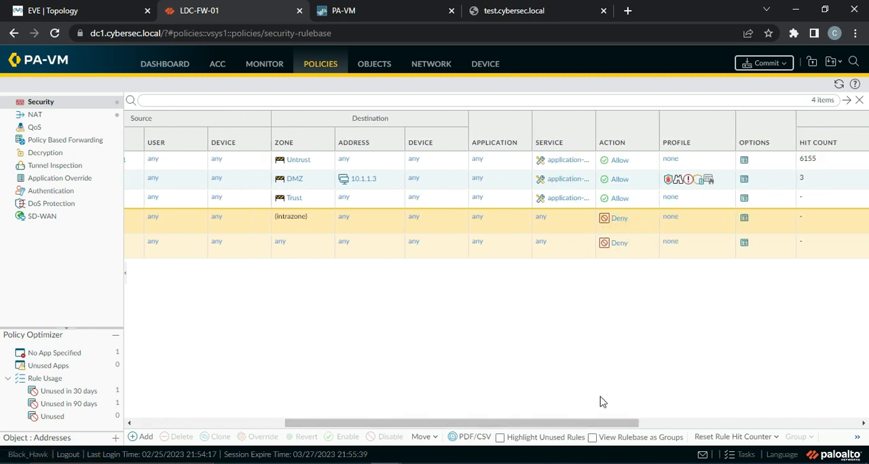
drag(557, 423, 280, 426)
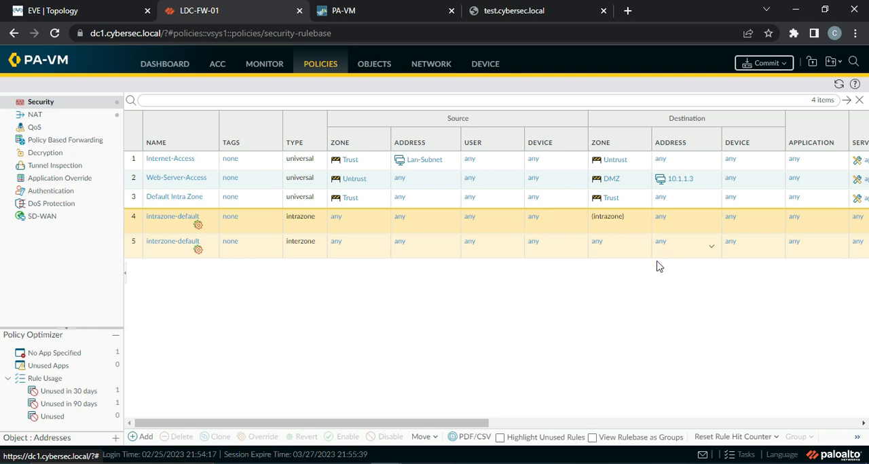
click(142, 437)
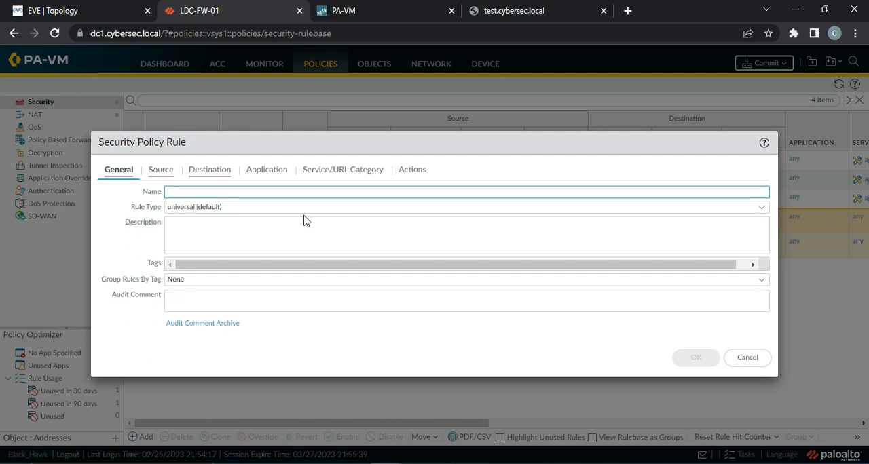
text(Deny All)
Step: Set both the source zone and the destination zone of the Deny All rule to any
click(170, 171)
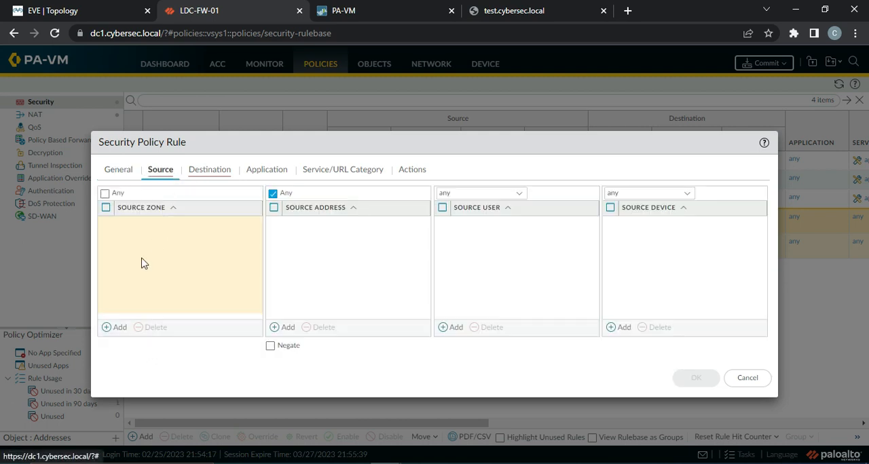
click(110, 328)
click(105, 193)
click(216, 170)
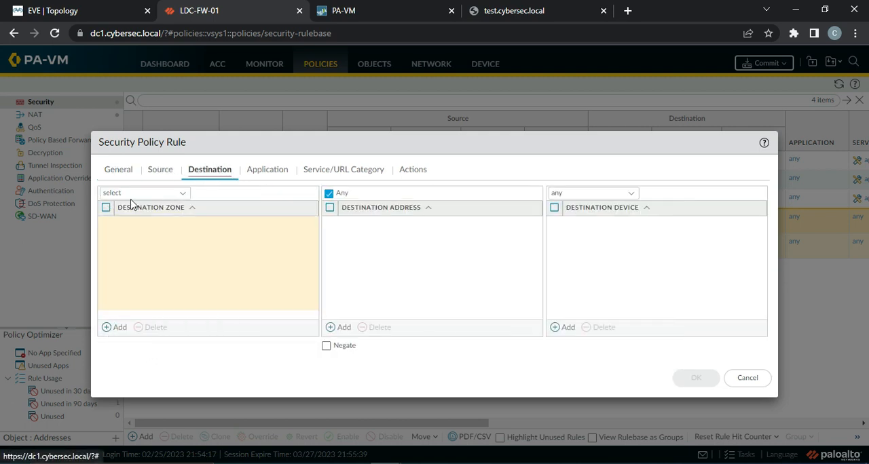
click(181, 193)
click(127, 230)
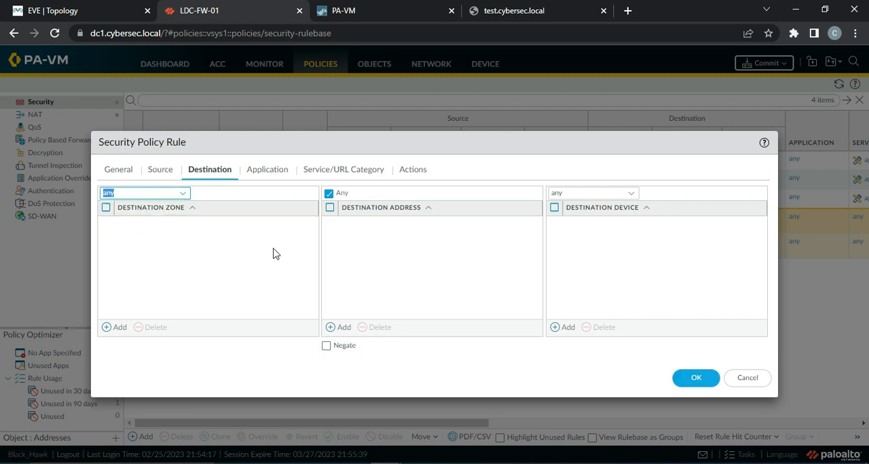
Step: Set the Deny All rule's action to Deny, keep session-end logging, and save the rule
click(406, 179)
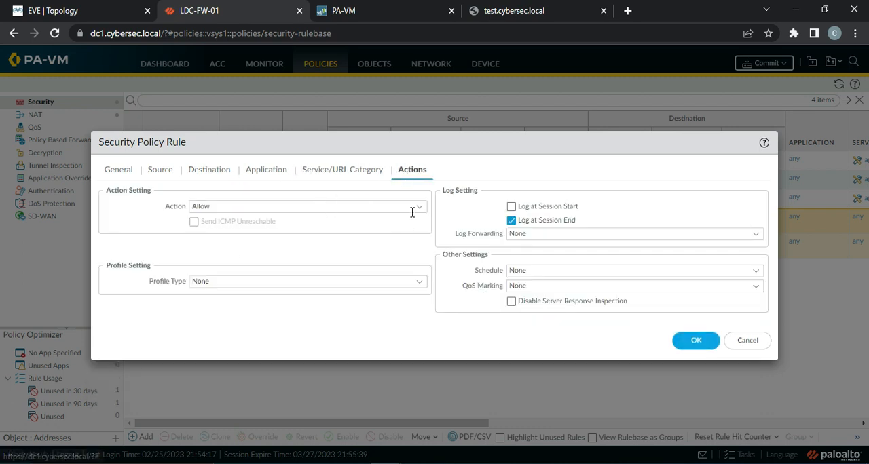
click(415, 208)
click(292, 224)
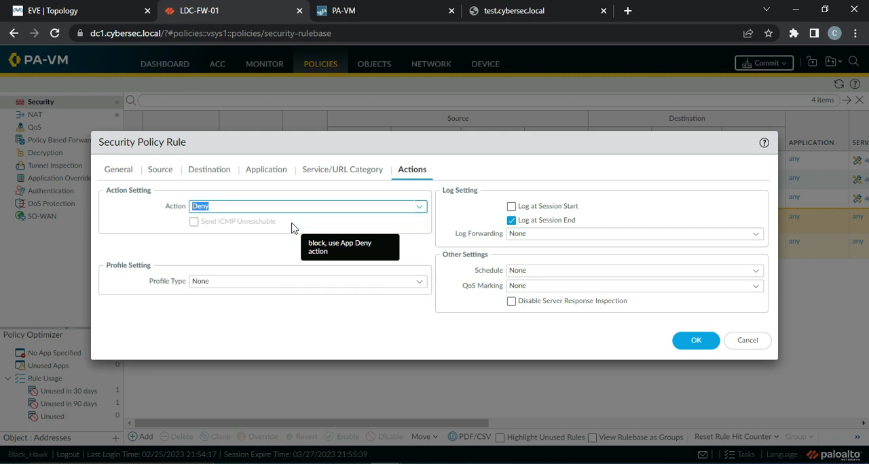
click(421, 208)
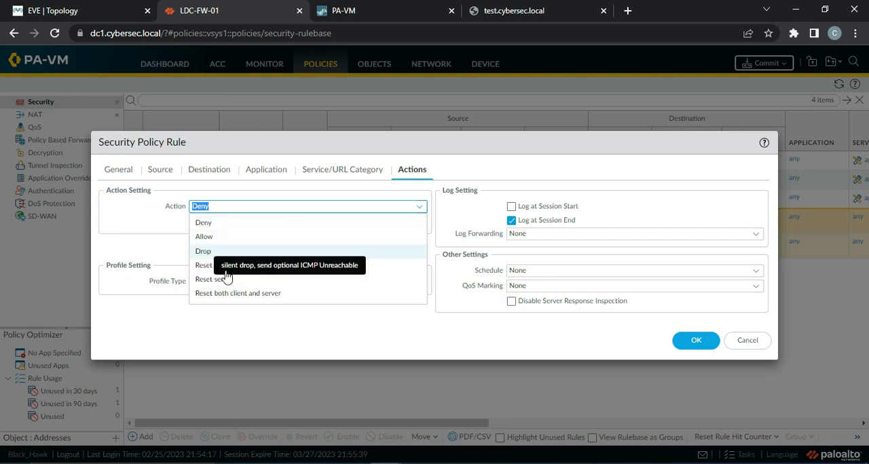
click(144, 207)
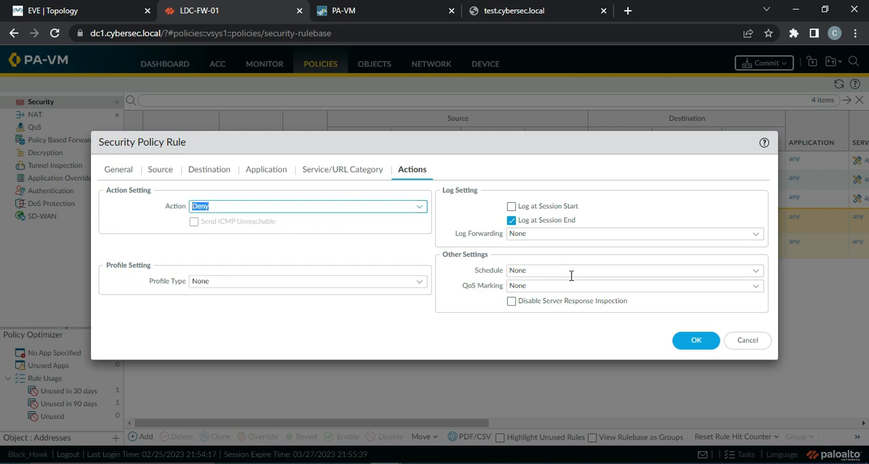
click(687, 349)
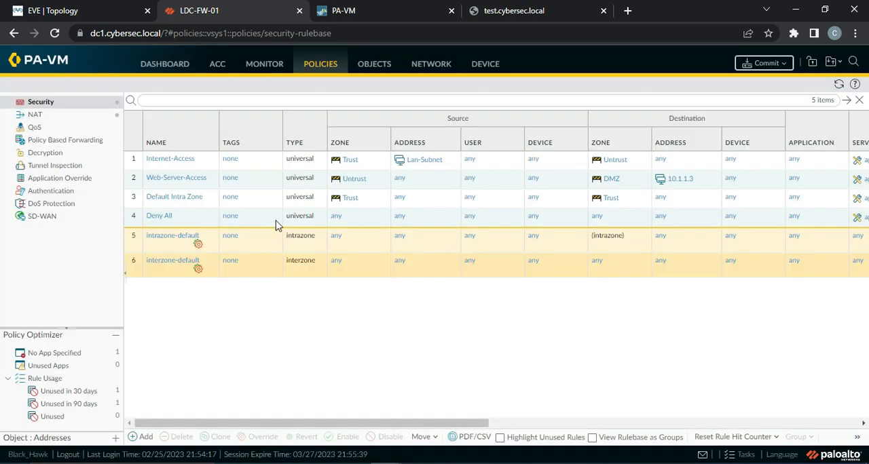
Step: Review the actions of the security rules and commit the rulebase changes to the firewall
drag(437, 423, 604, 429)
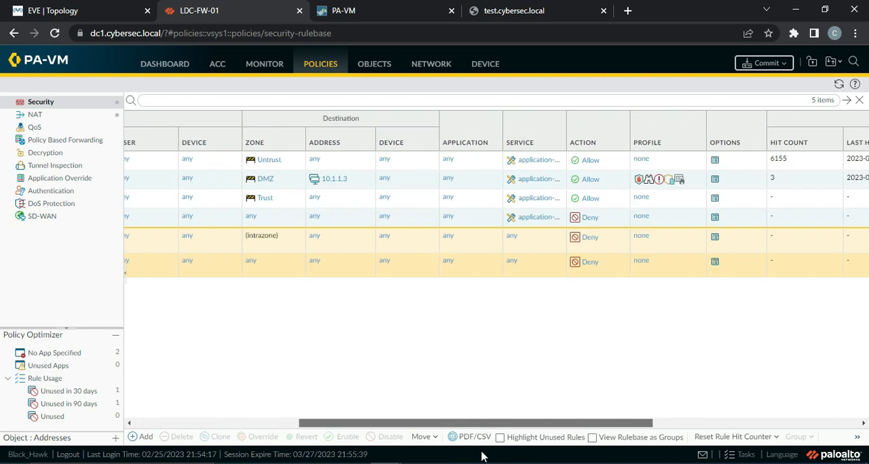
drag(482, 457, 331, 456)
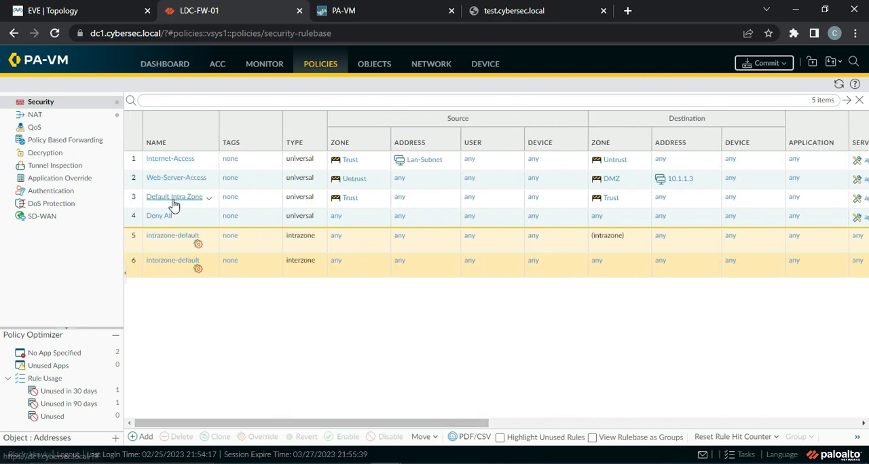
click(759, 66)
click(546, 397)
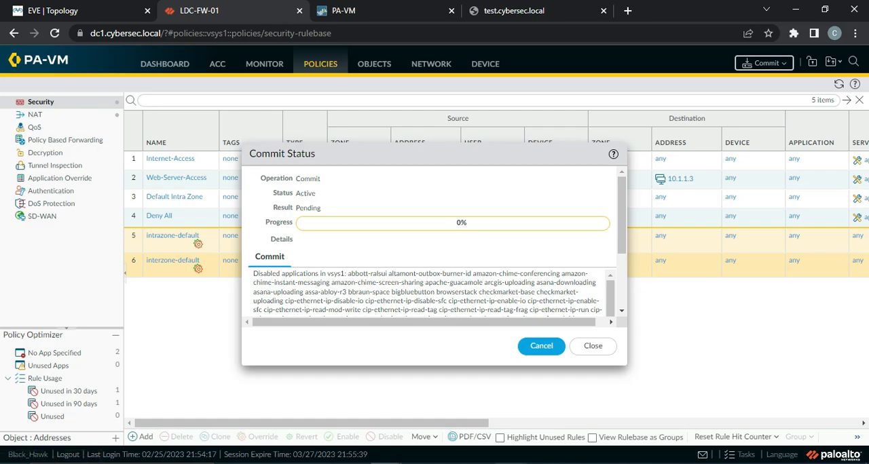
Step: Switch to Microsoft Whiteboard and draw a box labelled PA with the yellow pen in an empty area beyond the UNTRUST sketch
key(alt+Tab)
click(13, 69)
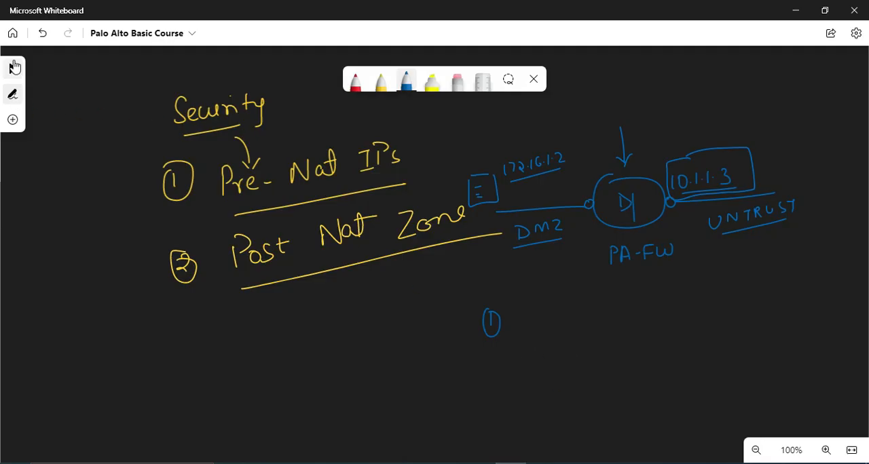
drag(797, 326, 147, 328)
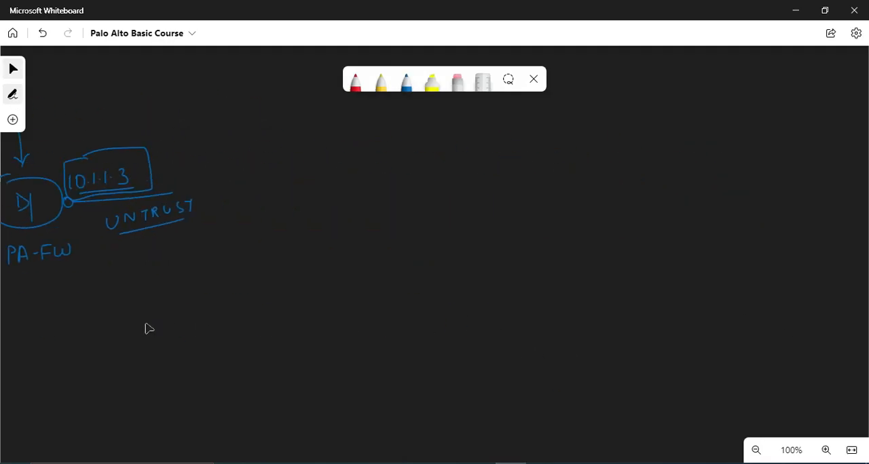
click(381, 94)
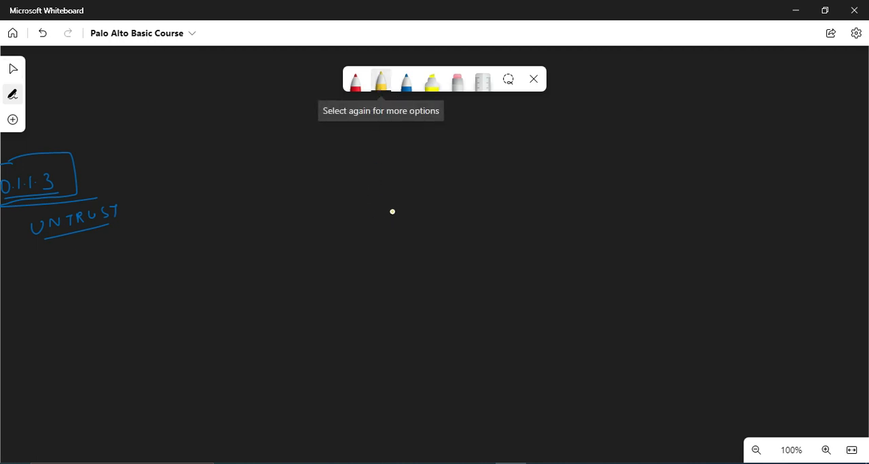
mouse_move(384, 211)
mouse_down()
mouse_move(436, 207)
mouse_move(432, 248)
mouse_move(440, 208)
mouse_up()
drag(399, 241, 402, 234)
mouse_move(411, 238)
mouse_down()
mouse_move(414, 223)
mouse_move(423, 239)
mouse_up()
drag(412, 233, 421, 232)
Step: Draw two yellow interface links down from the PA box and label them TRUST and DMZ
drag(384, 258, 350, 319)
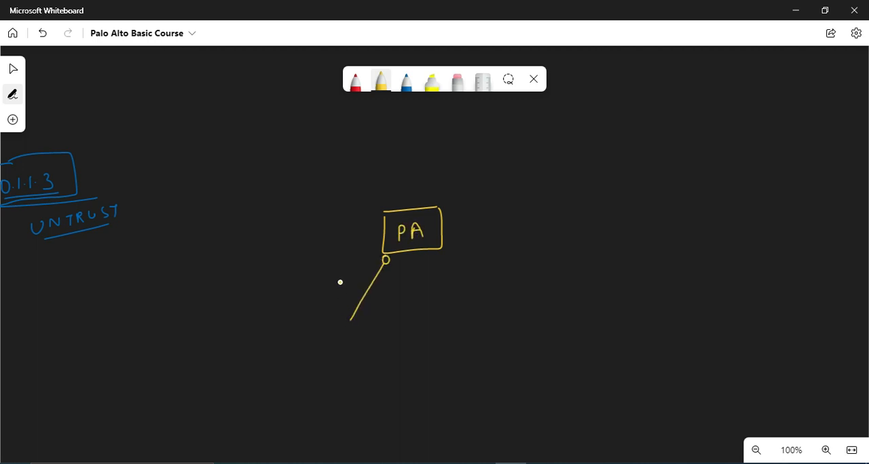
mouse_move(323, 285)
mouse_down()
mouse_move(338, 284)
mouse_move(332, 300)
mouse_up()
mouse_move(338, 300)
mouse_down()
mouse_move(338, 287)
mouse_move(345, 298)
mouse_move(357, 284)
mouse_move(355, 297)
mouse_up()
mouse_move(360, 281)
mouse_down()
mouse_move(368, 279)
mouse_move(364, 293)
mouse_up()
drag(430, 256, 462, 327)
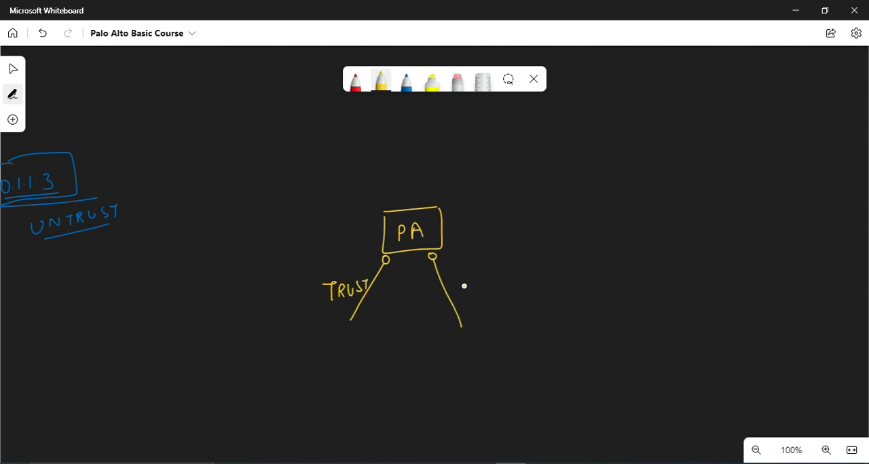
drag(465, 272, 505, 278)
Step: Draw a yellow interface link going up from the first PA box and label it UNTRUST
drag(411, 200, 411, 199)
mouse_move(416, 158)
mouse_down()
mouse_move(416, 197)
mouse_move(447, 174)
mouse_move(478, 169)
mouse_up()
mouse_move(472, 170)
mouse_down()
mouse_move(472, 181)
mouse_move(502, 167)
mouse_move(501, 178)
mouse_move(512, 163)
mouse_up()
drag(508, 165, 508, 179)
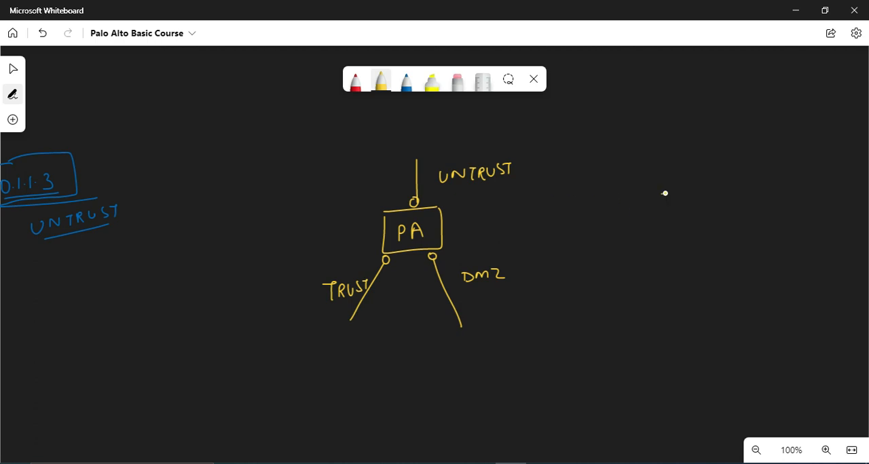
Step: Sketch a second yellow PA firewall box beside the first diagram, with a downward interface link labelled TRUST
mouse_move(665, 193)
mouse_down()
mouse_move(720, 190)
mouse_move(728, 221)
mouse_move(722, 191)
mouse_up()
drag(676, 211, 677, 222)
mouse_move(676, 212)
mouse_down()
mouse_move(698, 204)
mouse_move(703, 224)
mouse_up()
mouse_move(694, 216)
mouse_down()
mouse_move(701, 215)
mouse_move(691, 237)
mouse_move(694, 292)
mouse_up()
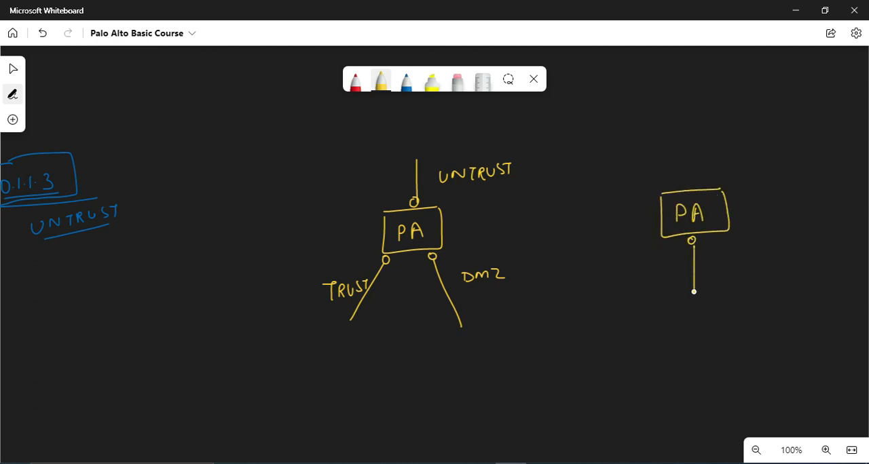
drag(707, 256, 718, 255)
mouse_move(712, 256)
mouse_down()
mouse_move(713, 269)
mouse_move(729, 269)
mouse_move(744, 253)
mouse_up()
mouse_move(751, 253)
mouse_down()
mouse_move(745, 267)
mouse_move(763, 251)
mouse_up()
drag(759, 252, 759, 270)
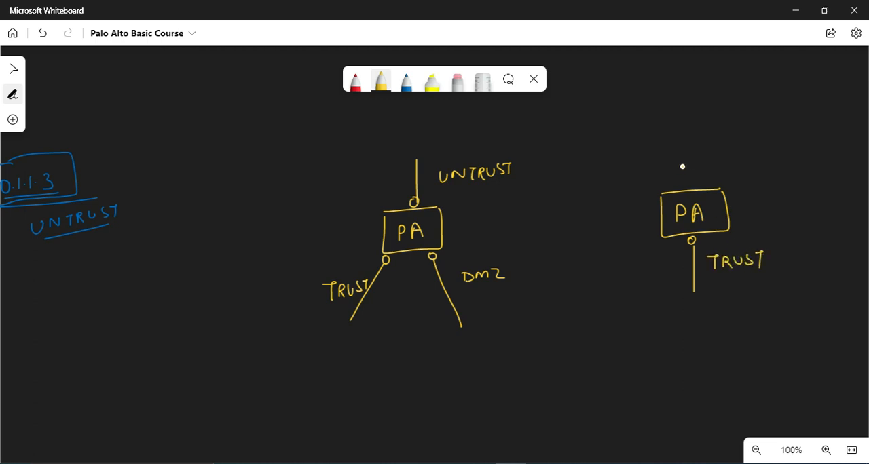
Step: Add an upward interface link labelled UNTRUST to the second PA box
drag(683, 127, 686, 182)
drag(700, 148, 735, 143)
mouse_move(730, 144)
mouse_down()
mouse_move(738, 156)
mouse_move(758, 141)
mouse_move(759, 155)
mouse_move(773, 138)
mouse_up()
drag(767, 138, 768, 156)
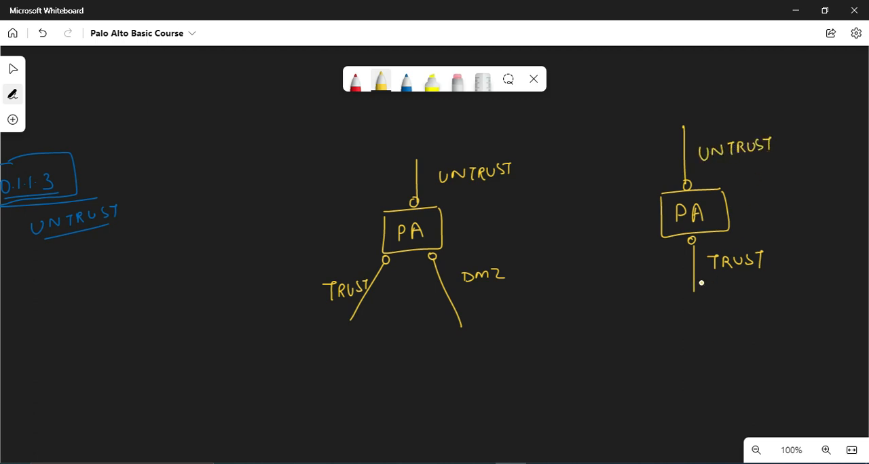
Step: With the blue pen, draw an arrow entering the second PA box from UNTRUST and three arrows fanning out below it
click(406, 83)
drag(662, 123, 667, 179)
drag(657, 173, 666, 183)
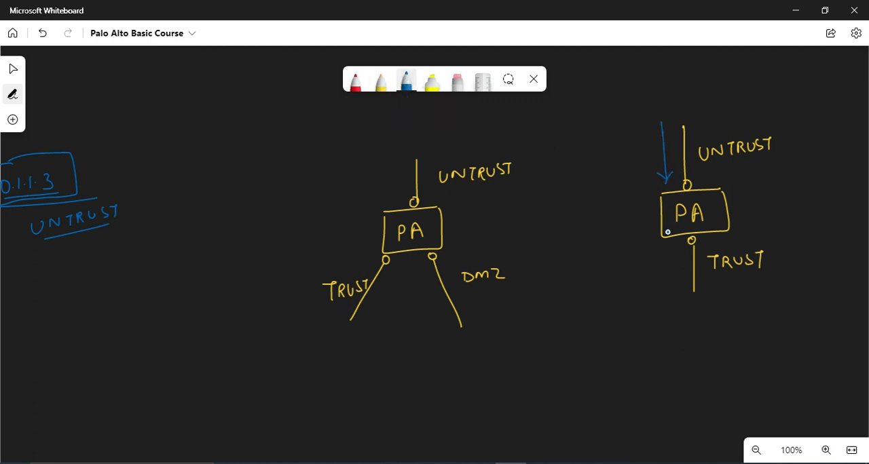
mouse_move(677, 243)
mouse_down()
mouse_move(647, 326)
mouse_move(749, 333)
mouse_move(742, 339)
mouse_up()
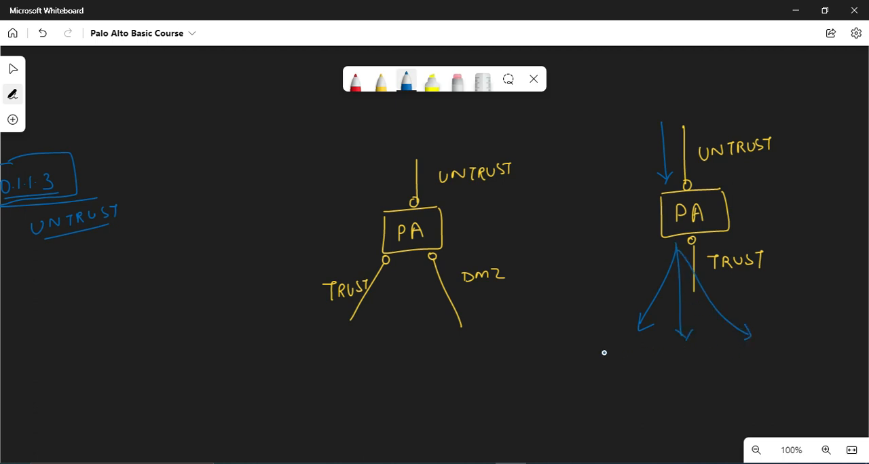
Step: Draw a wide blue box under the three arrows and write an underlined Critical Servers inside it
drag(597, 353, 808, 338)
mouse_move(596, 353)
mouse_down()
mouse_move(624, 404)
mouse_move(800, 344)
mouse_up()
mouse_move(616, 372)
mouse_down()
mouse_move(666, 379)
mouse_move(740, 362)
mouse_up()
drag(610, 397, 740, 378)
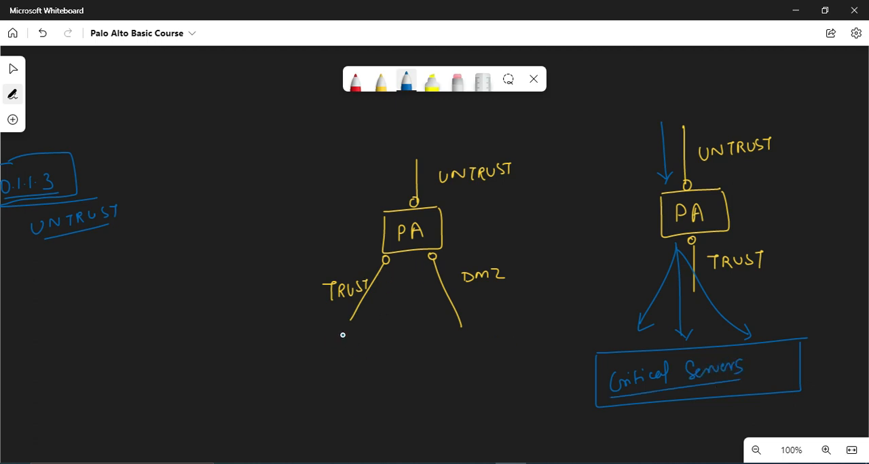
Step: In the first diagram, draw blue boxes below the TRUST and DMZ links, labelled Critical Infra and public servers respectively
mouse_move(328, 331)
mouse_down()
mouse_move(335, 332)
mouse_move(314, 371)
mouse_move(359, 331)
mouse_up()
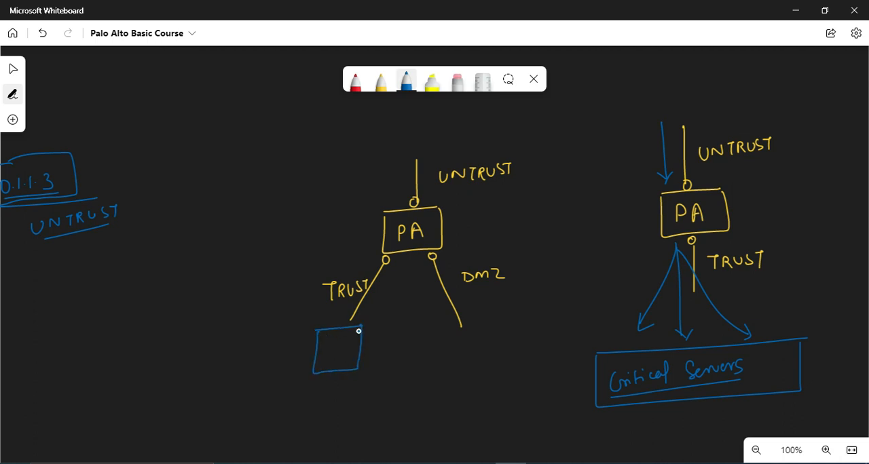
mouse_move(307, 398)
mouse_down()
mouse_move(303, 405)
mouse_move(318, 398)
mouse_move(352, 405)
mouse_up()
drag(316, 425, 354, 439)
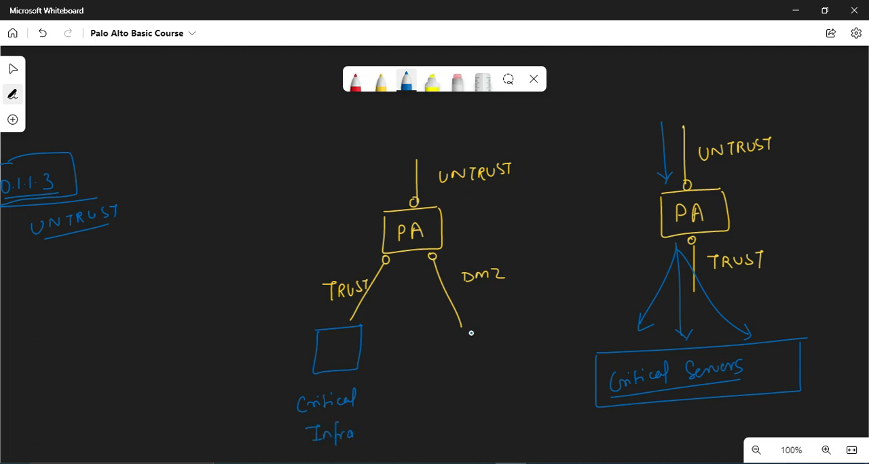
mouse_move(456, 334)
mouse_down()
mouse_move(499, 329)
mouse_move(507, 353)
mouse_move(508, 330)
mouse_up()
mouse_move(466, 381)
mouse_down()
mouse_move(499, 363)
mouse_move(514, 376)
mouse_move(504, 394)
mouse_move(541, 387)
mouse_up()
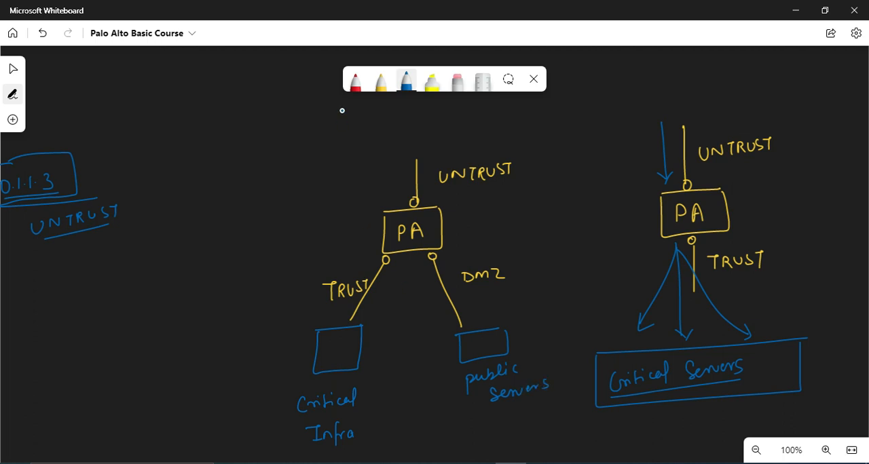
Step: With the red pen, draw an arrow from UNTRUST through the first PA box to the public servers, and write an underlined Honey Pots pointed to from DMZ
click(354, 80)
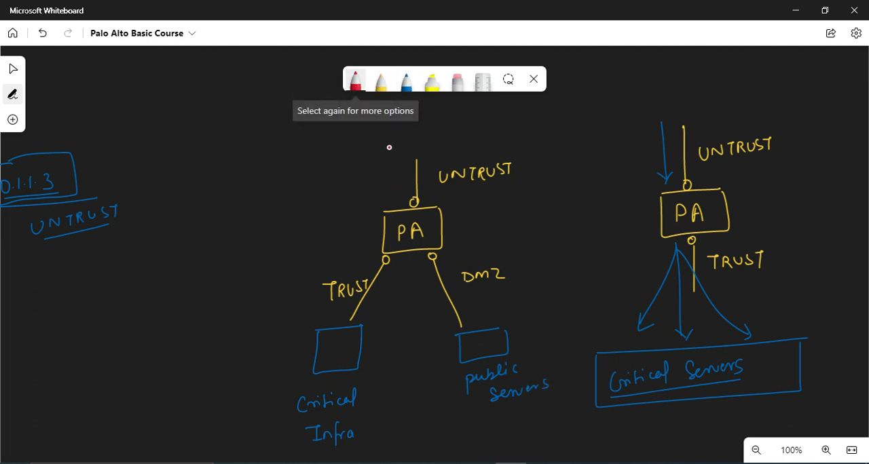
mouse_move(385, 144)
mouse_down()
mouse_move(418, 278)
mouse_move(450, 357)
mouse_move(457, 352)
mouse_up()
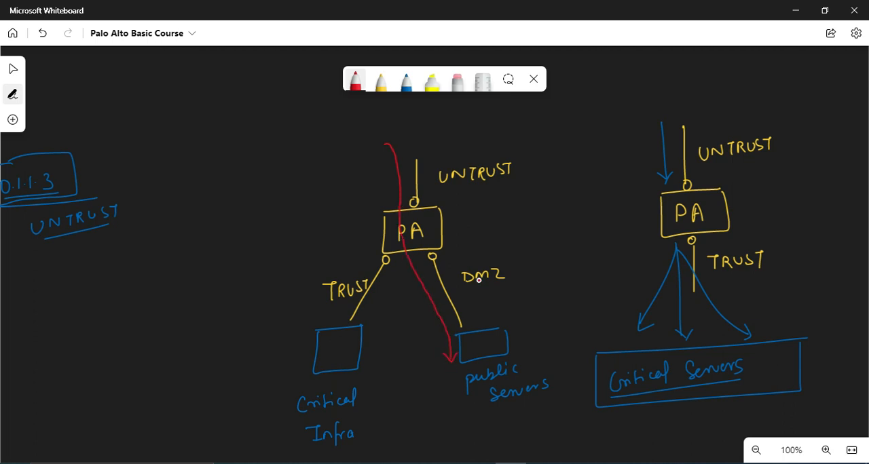
drag(469, 297, 520, 297)
drag(521, 291, 528, 290)
mouse_move(529, 281)
mouse_down()
mouse_move(529, 297)
mouse_move(561, 283)
mouse_move(569, 303)
mouse_up()
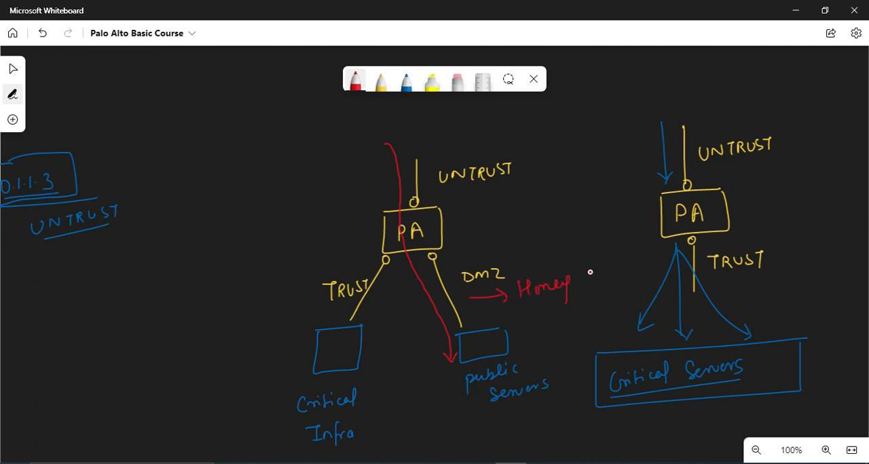
mouse_move(579, 270)
mouse_down()
mouse_move(579, 282)
mouse_move(584, 272)
mouse_move(601, 274)
mouse_up()
drag(598, 265, 609, 263)
drag(610, 268, 605, 273)
drag(537, 302, 599, 284)
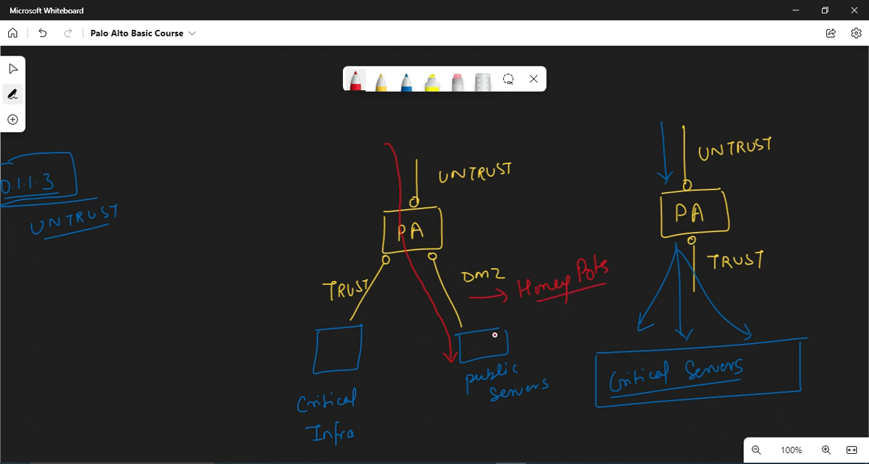
Step: With the blue pen, draw an arrow from UNTRUST through the first PA box towards the Critical Infra box
click(380, 82)
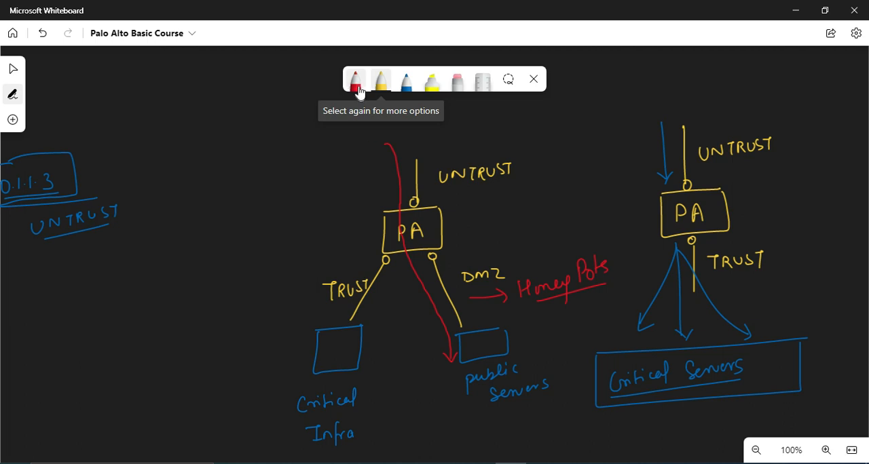
click(406, 82)
mouse_move(379, 160)
mouse_down()
mouse_move(386, 204)
mouse_move(366, 264)
mouse_move(312, 314)
mouse_move(331, 307)
mouse_up()
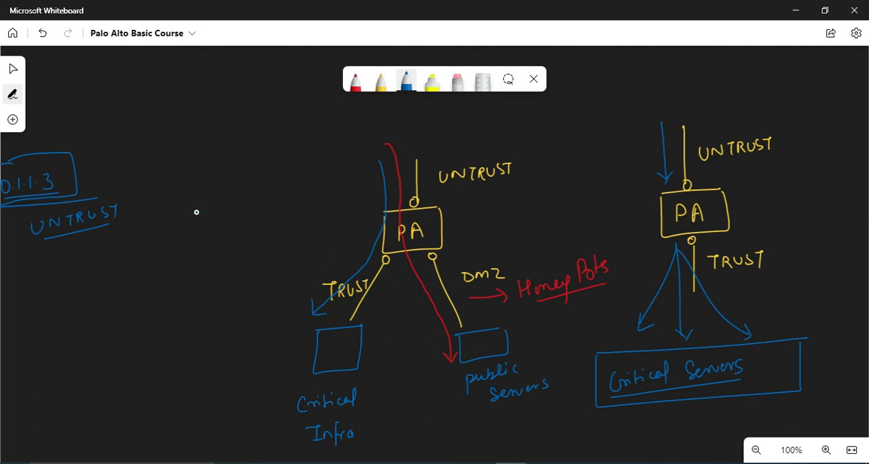
Step: Beside the first diagram, write the underlined notes open | Security Rule and, below them, drop/deny
drag(187, 201, 226, 210)
drag(241, 162, 241, 210)
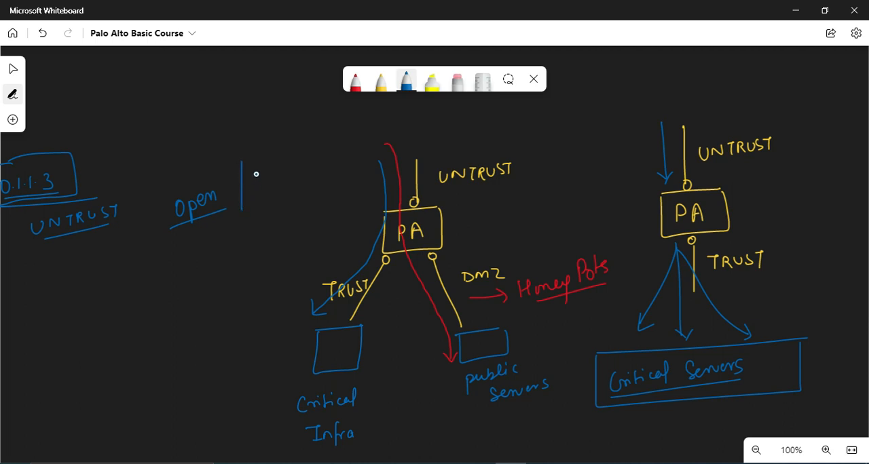
mouse_move(260, 173)
mouse_down()
mouse_move(298, 178)
mouse_move(334, 165)
mouse_move(349, 145)
mouse_move(372, 155)
mouse_up()
drag(262, 196, 344, 173)
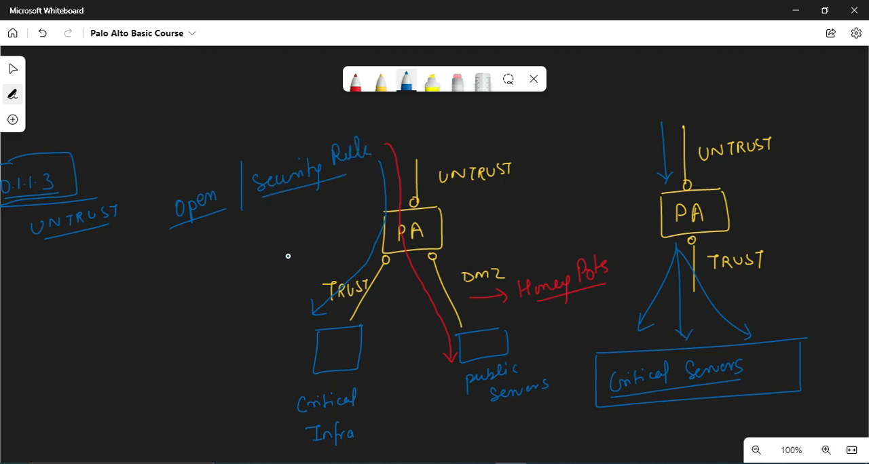
mouse_move(203, 279)
mouse_down()
mouse_move(235, 262)
mouse_move(256, 280)
mouse_move(278, 252)
mouse_move(314, 238)
mouse_move(299, 269)
mouse_up()
drag(221, 290, 303, 265)
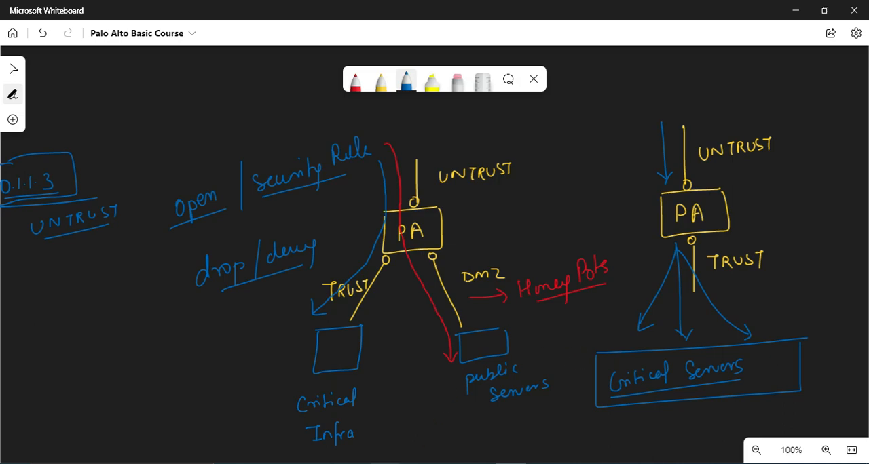
Step: Switch to the LDC-FW-01 browser window, close the commit status, and refresh the security rules to check their actions and hit counts
click(307, 415)
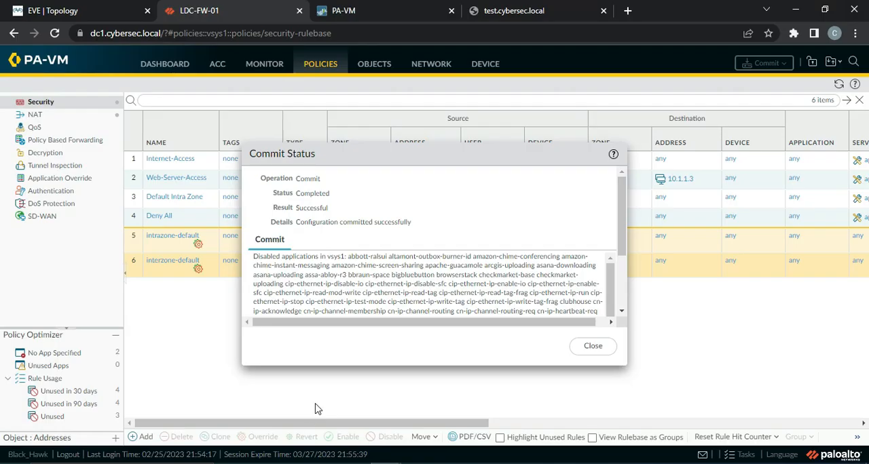
click(593, 346)
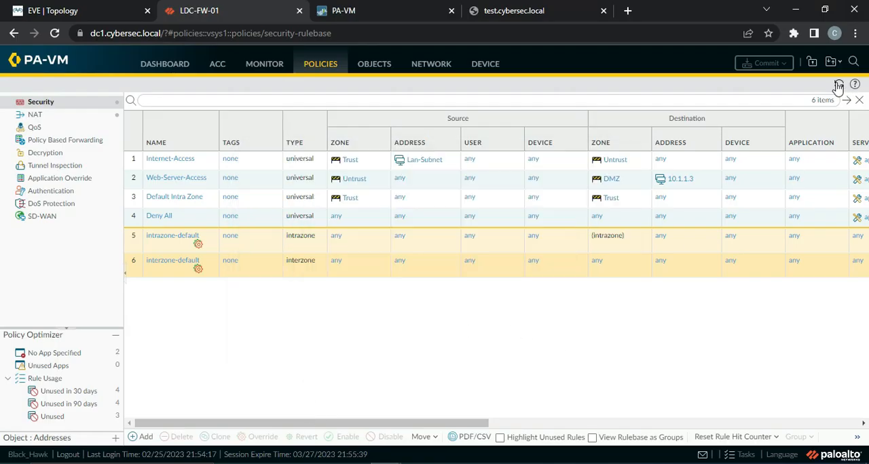
drag(361, 426, 330, 428)
drag(450, 423, 619, 433)
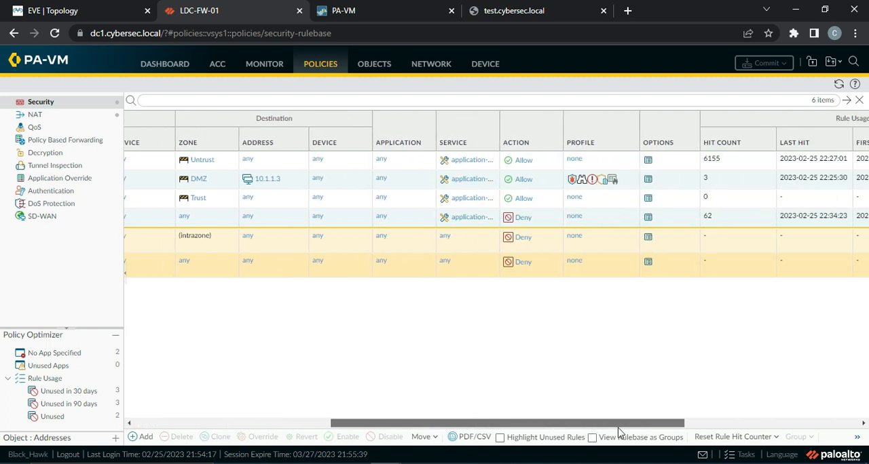
click(839, 84)
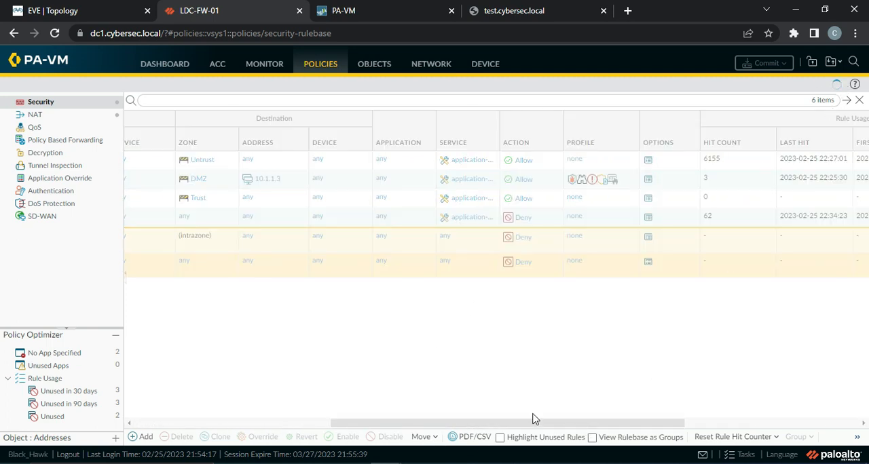
drag(502, 419, 317, 421)
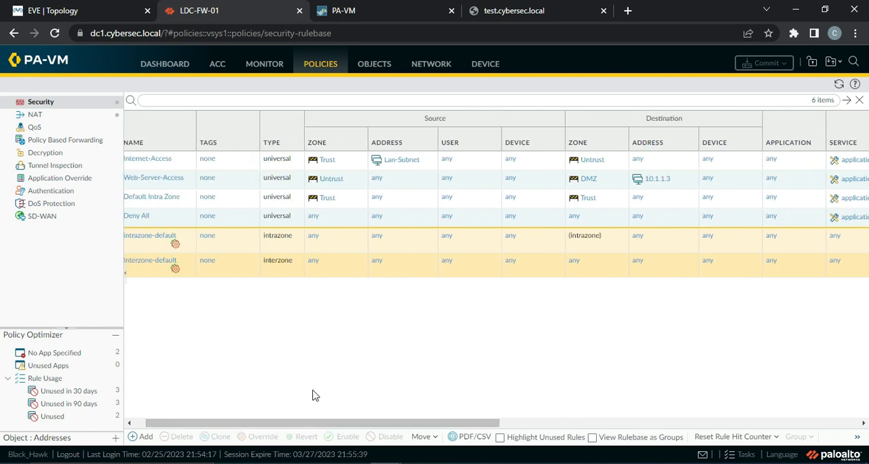
Step: Clear the traffic log filter and examine the action and rule applied to the web server's traffic from DMZ to Untrust
click(266, 65)
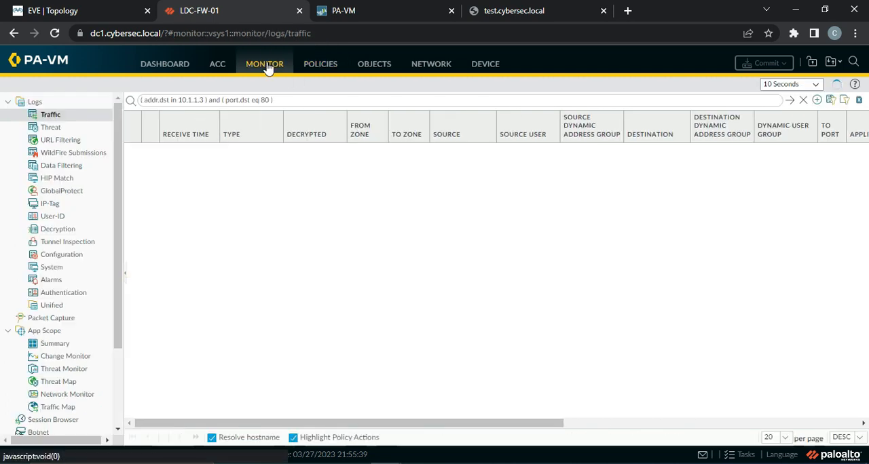
click(803, 100)
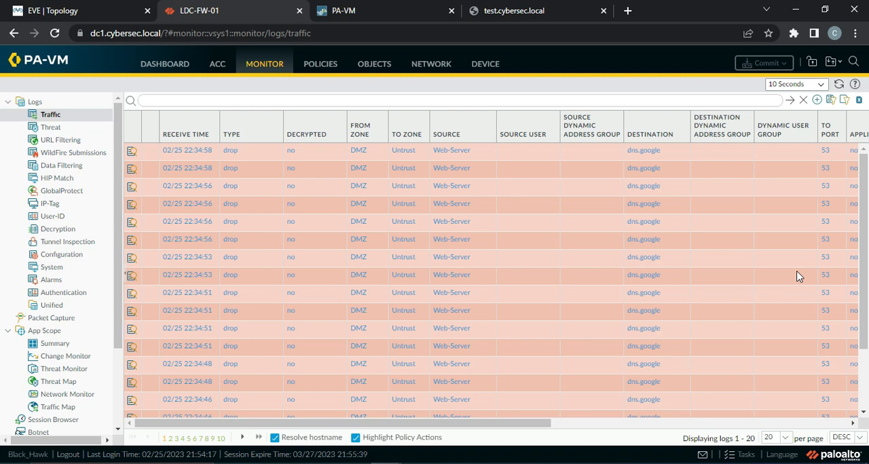
click(82, 10)
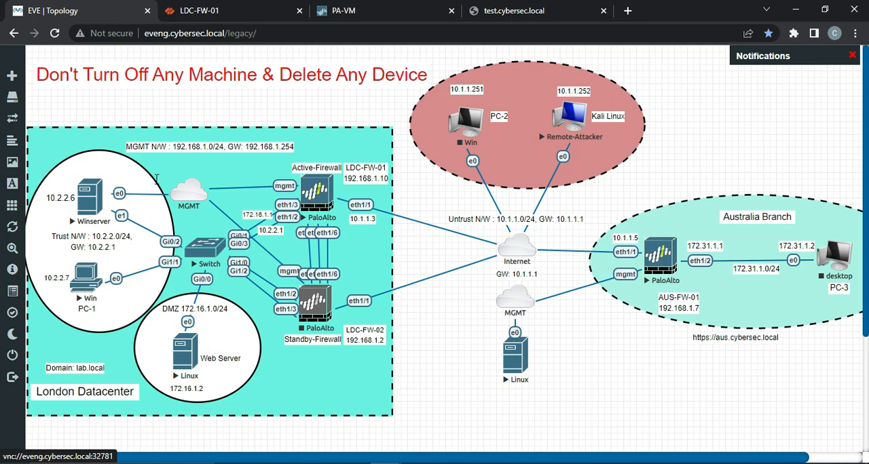
click(236, 19)
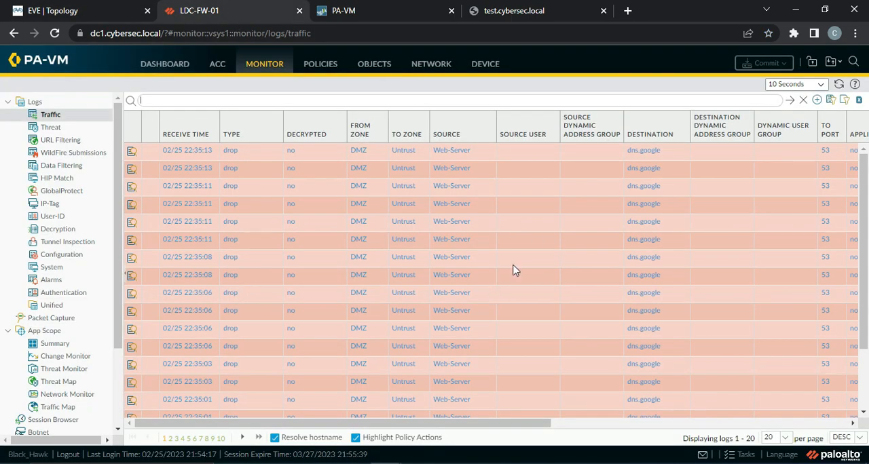
scroll(513, 270, down, 3)
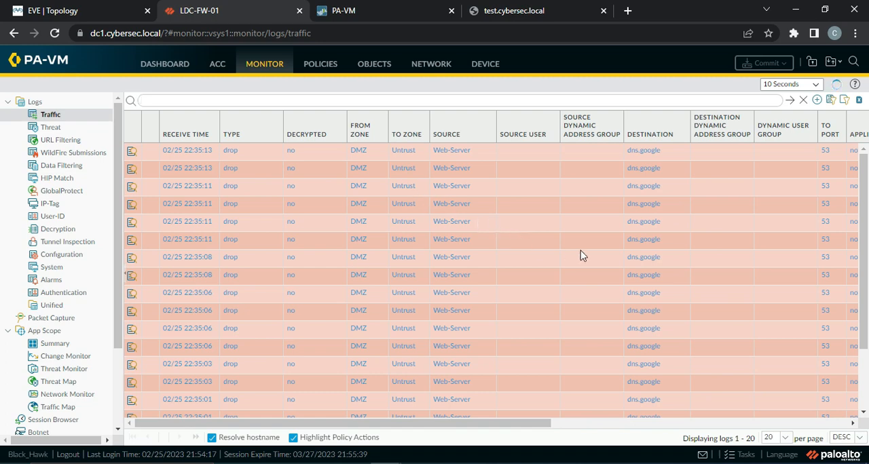
drag(484, 422, 638, 424)
click(449, 463)
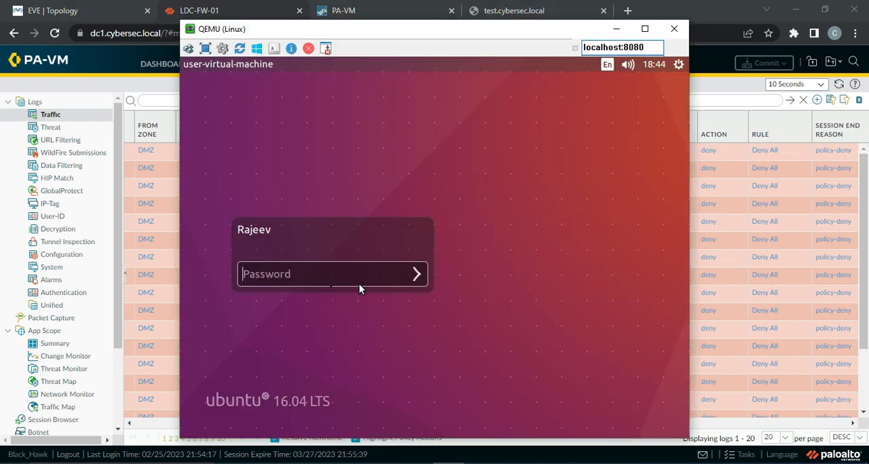
click(616, 29)
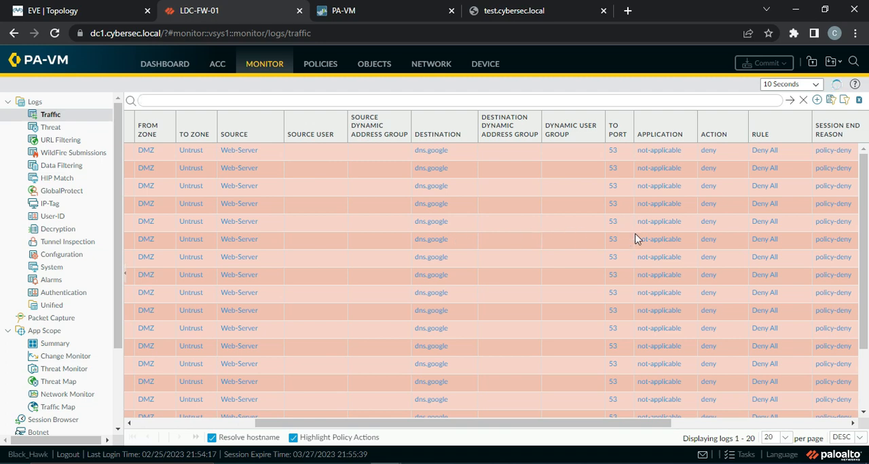
Step: Return to the security rulebase and compare its rules with the zones in the EVE topology
click(320, 68)
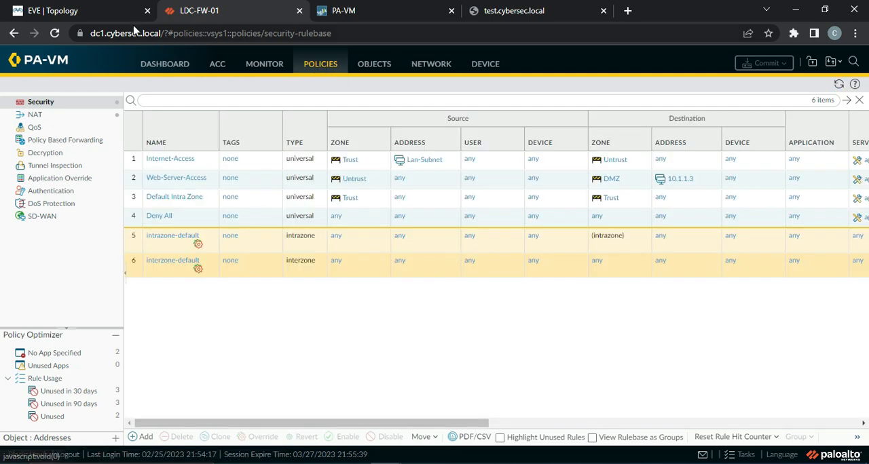
click(92, 12)
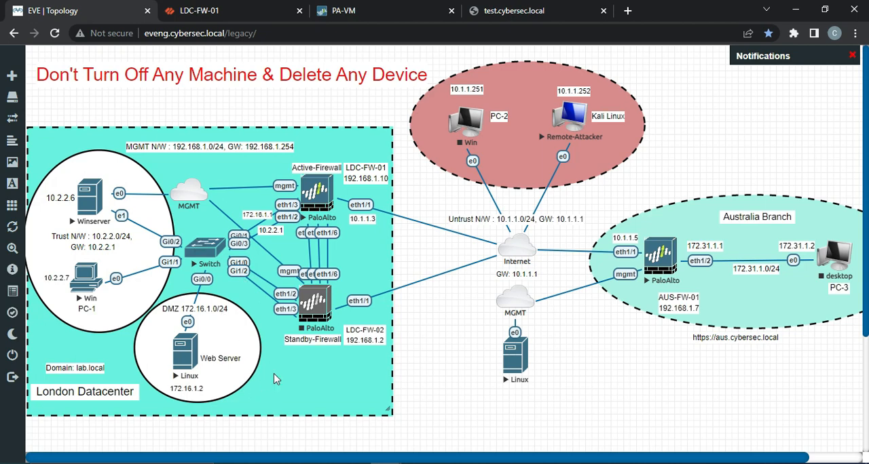
click(281, 12)
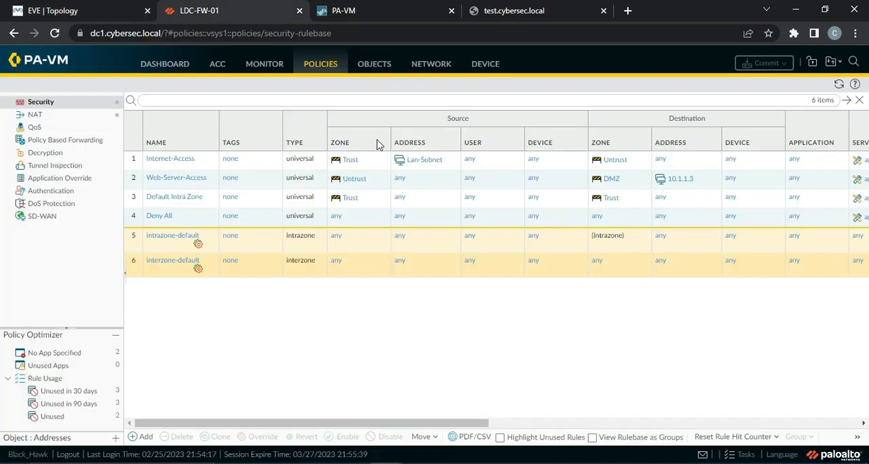